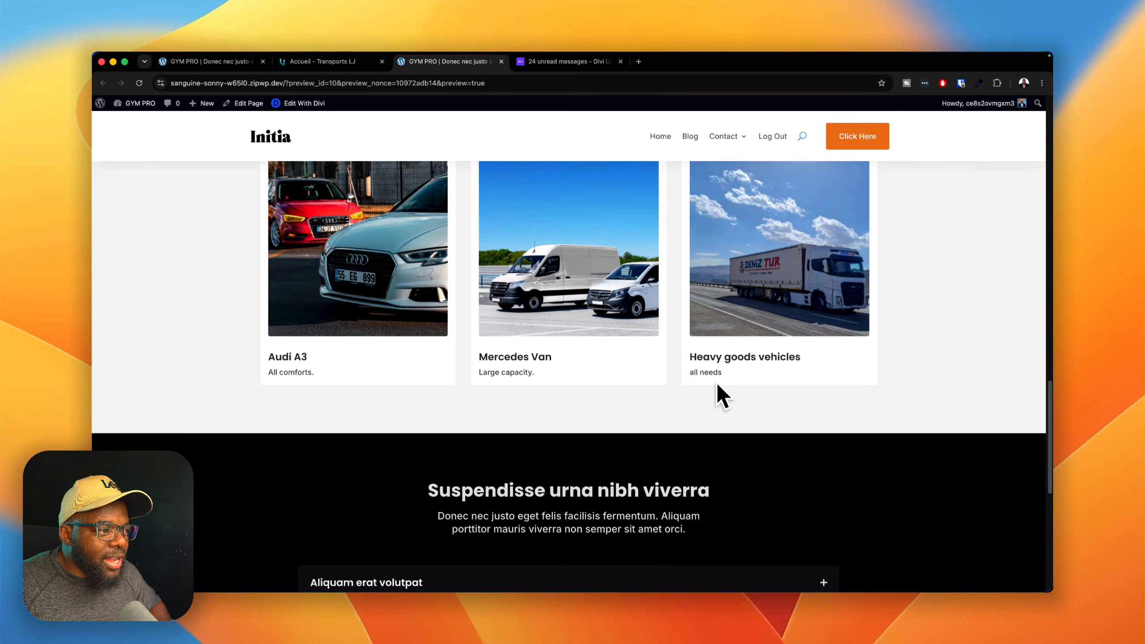
# Review the finished Transports LJ homepage preview and the Divi University community post describing the client's homepage bug.
pyautogui.scroll(20, 717, 381)
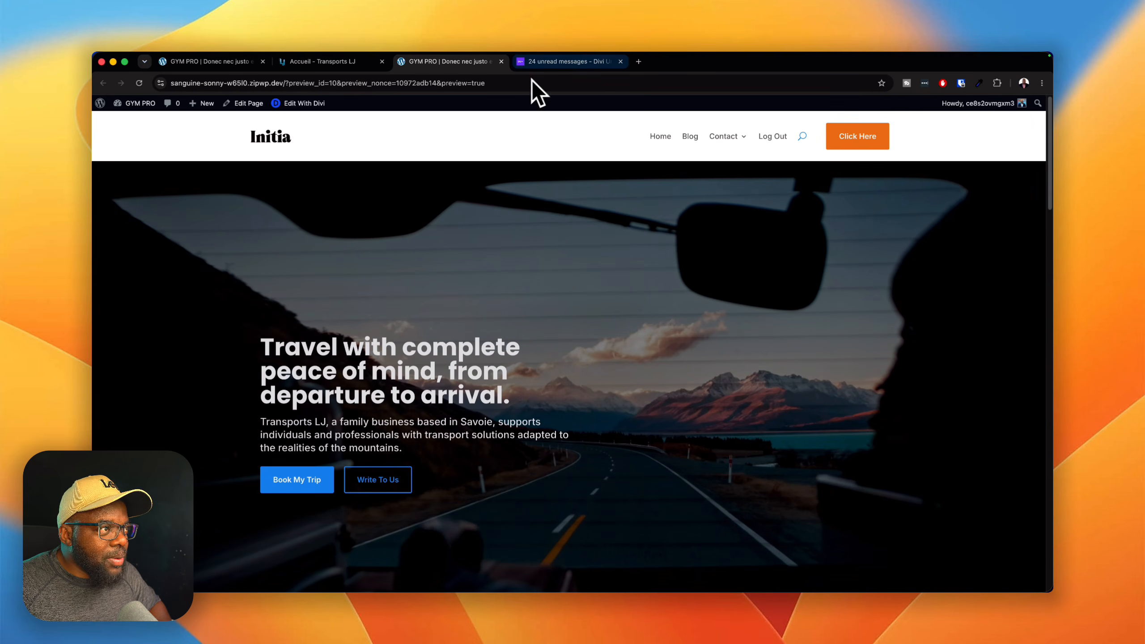
pyautogui.click(587, 64)
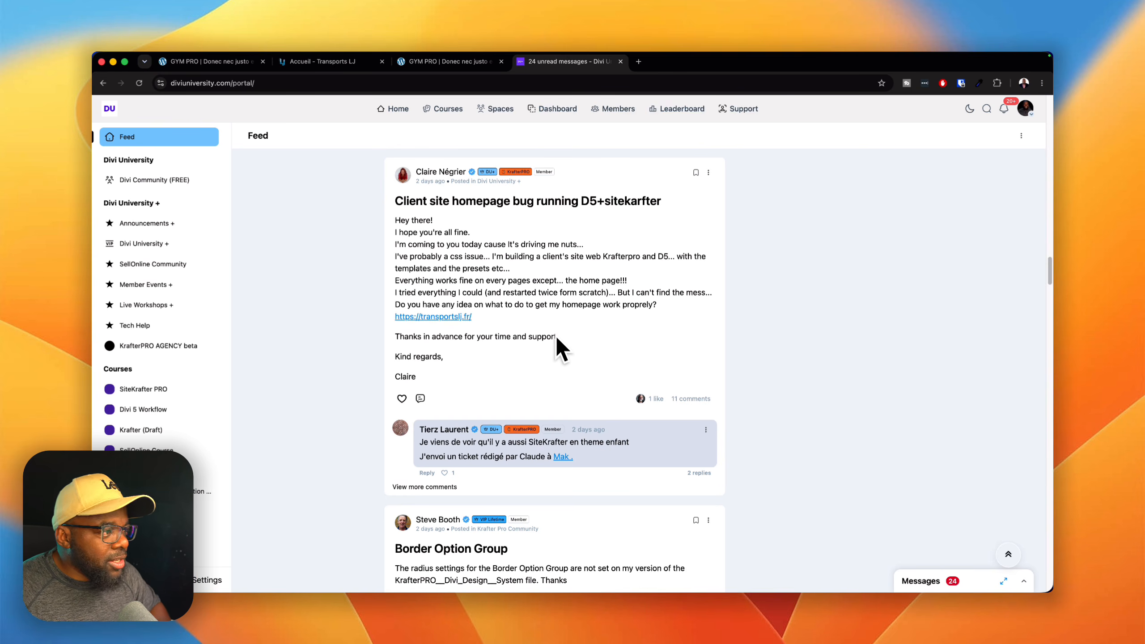
pyautogui.click(432, 64)
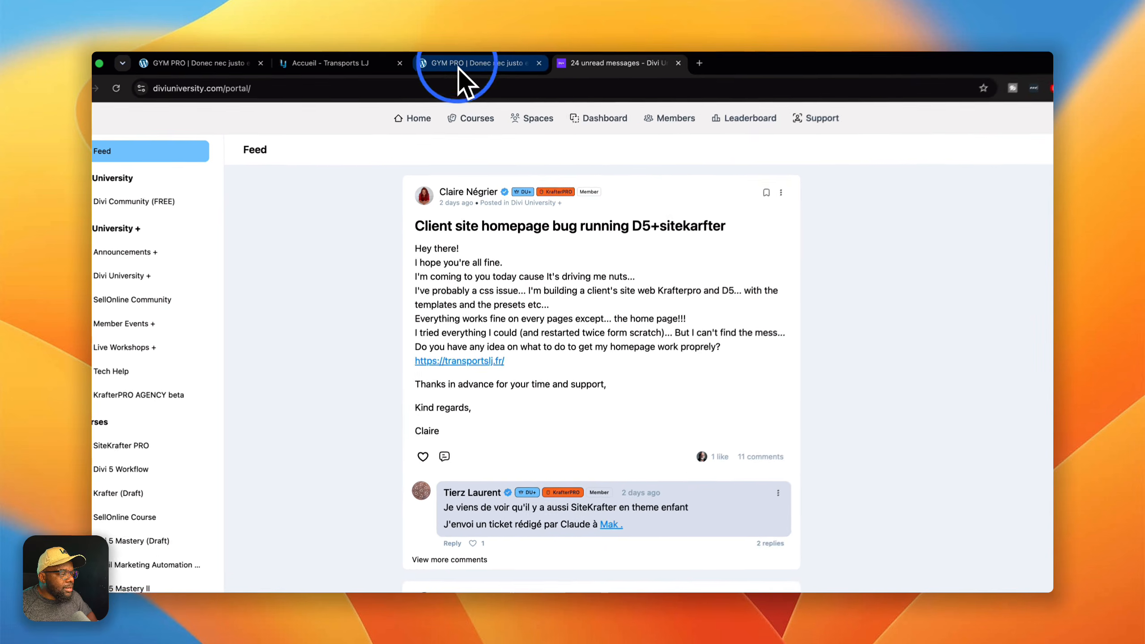
pyautogui.scroll(-5, 685, 410)
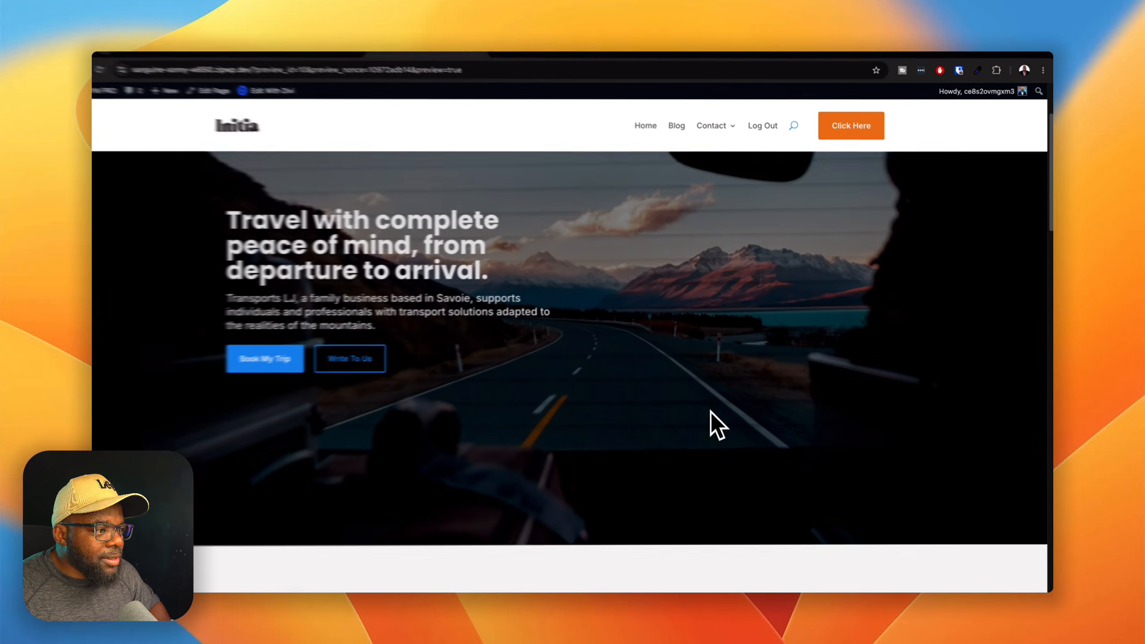
pyautogui.scroll(-10, 724, 415)
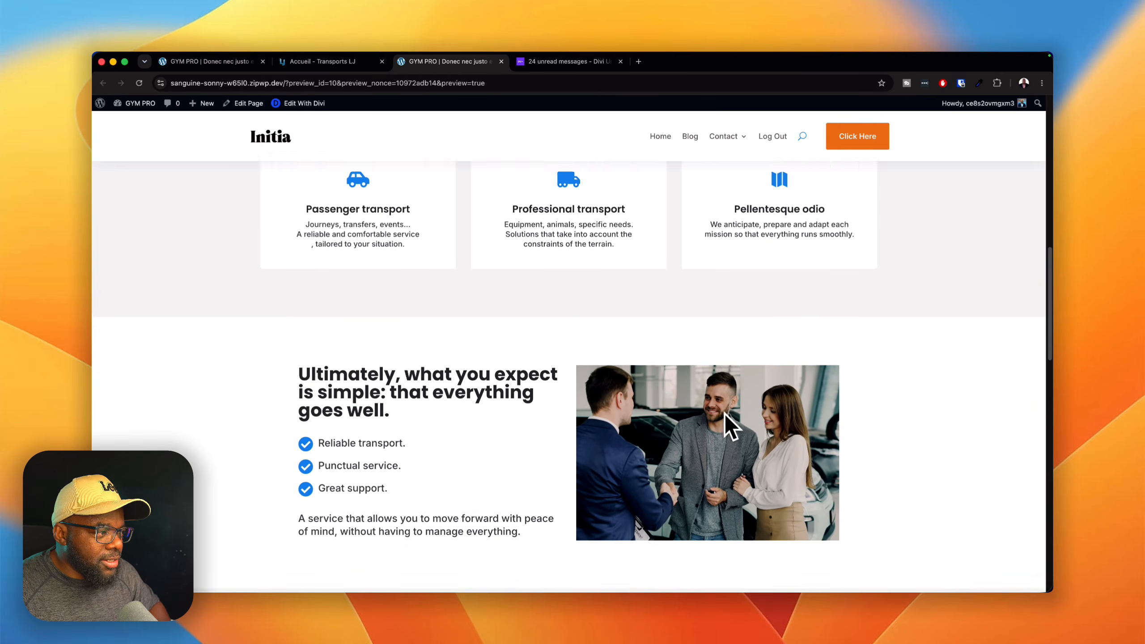
pyautogui.scroll(10, 724, 413)
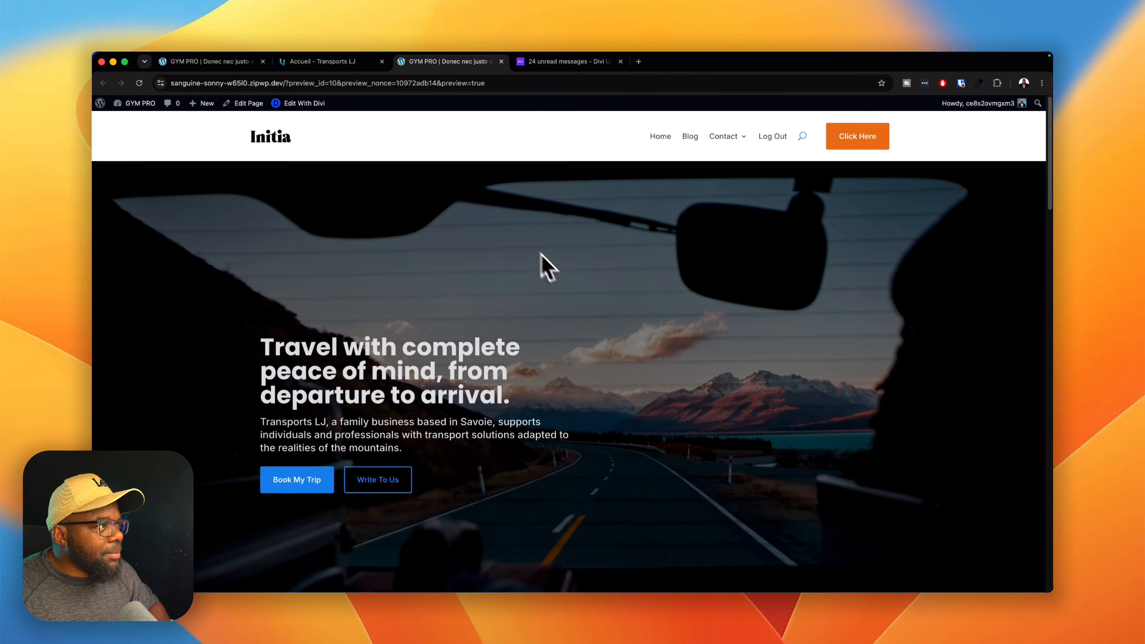
# Bring up the client's live Transports LJ homepage, reload it and translate it from French to English.
pyautogui.click(250, 64)
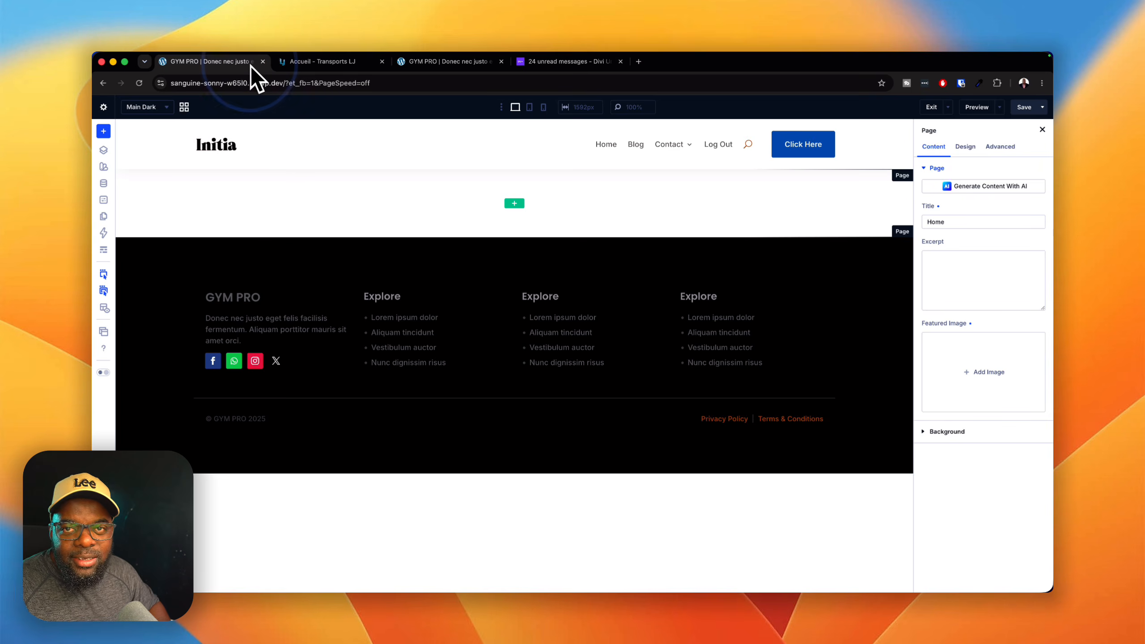
pyautogui.click(323, 65)
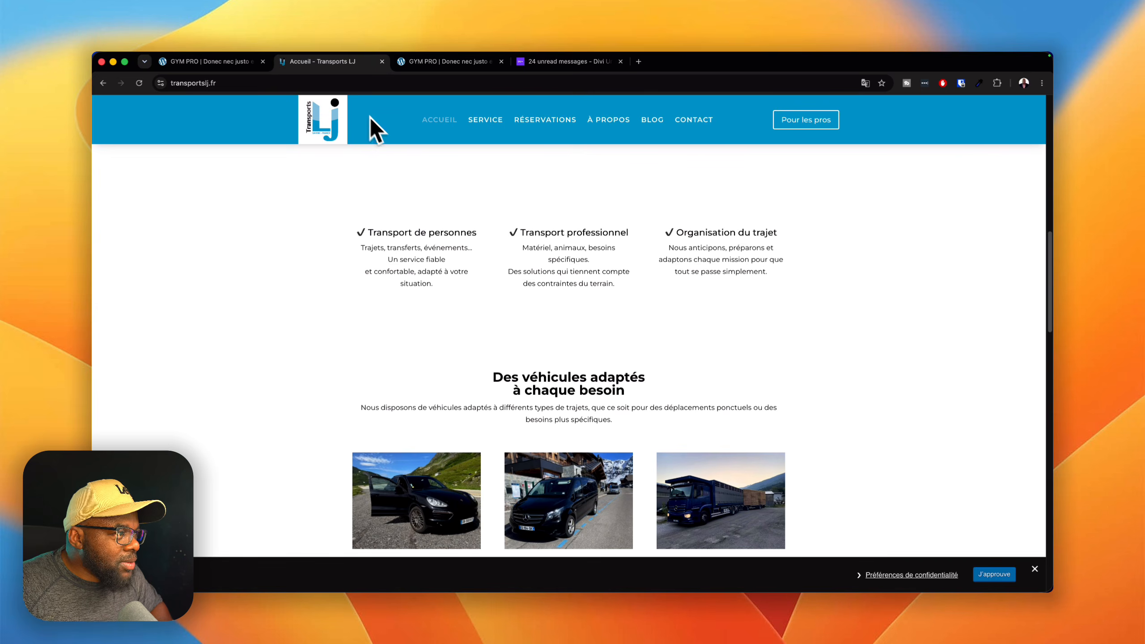
pyautogui.scroll(6, 477, 274)
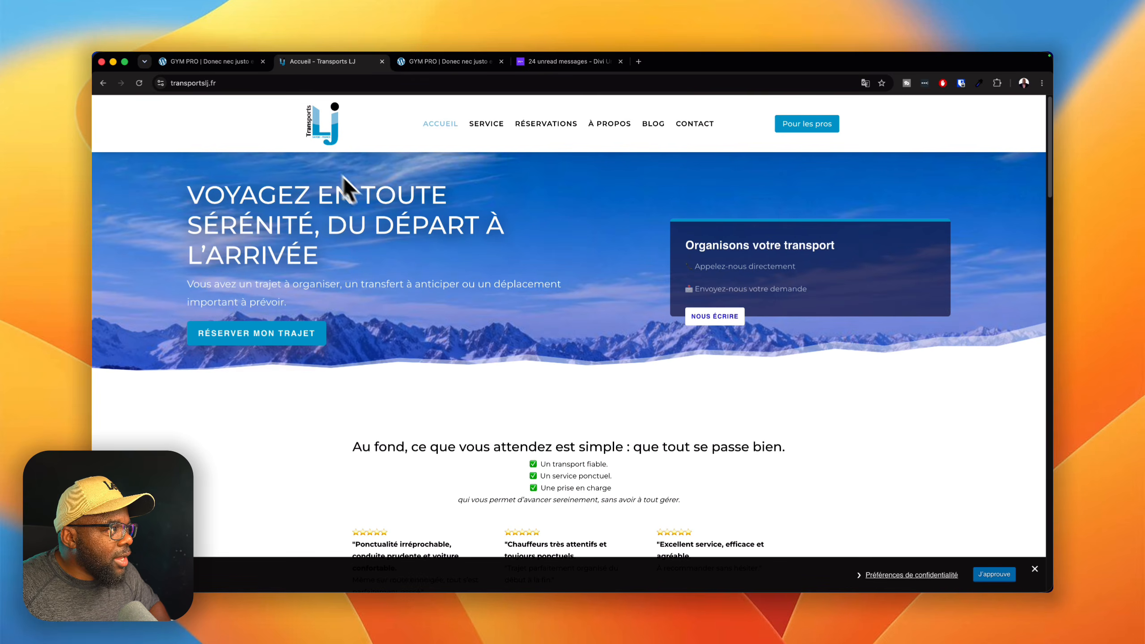
pyautogui.click(138, 85)
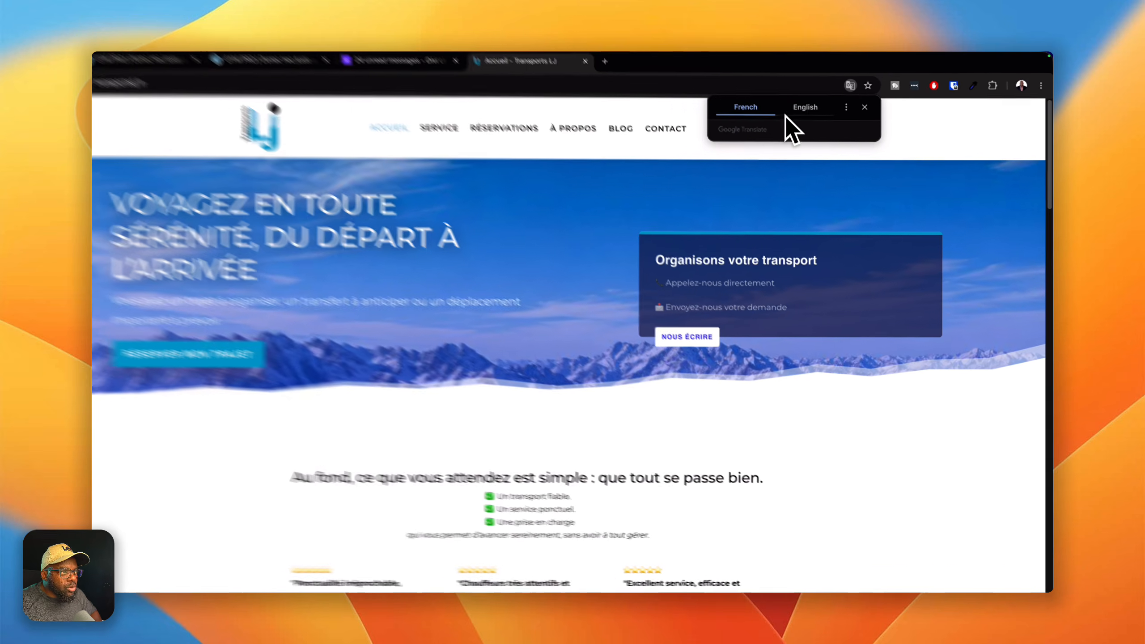
pyautogui.click(824, 103)
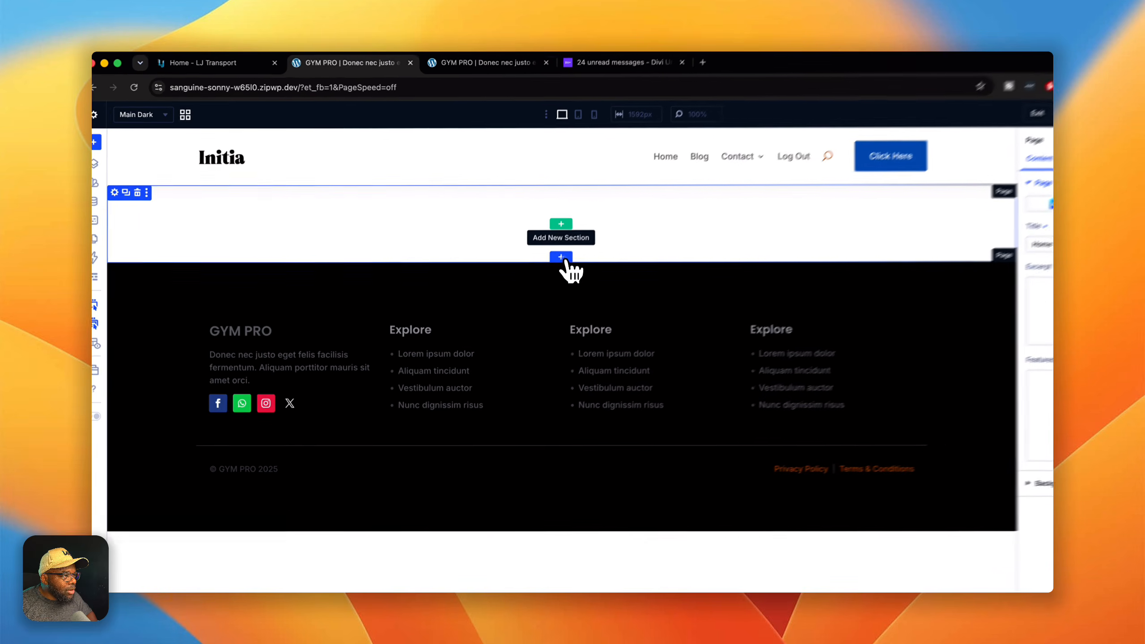
# Find the saved library section Hero-#1 by searching for "hero", view its live demo, and insert it below the page's empty section.
pyautogui.click(562, 257)
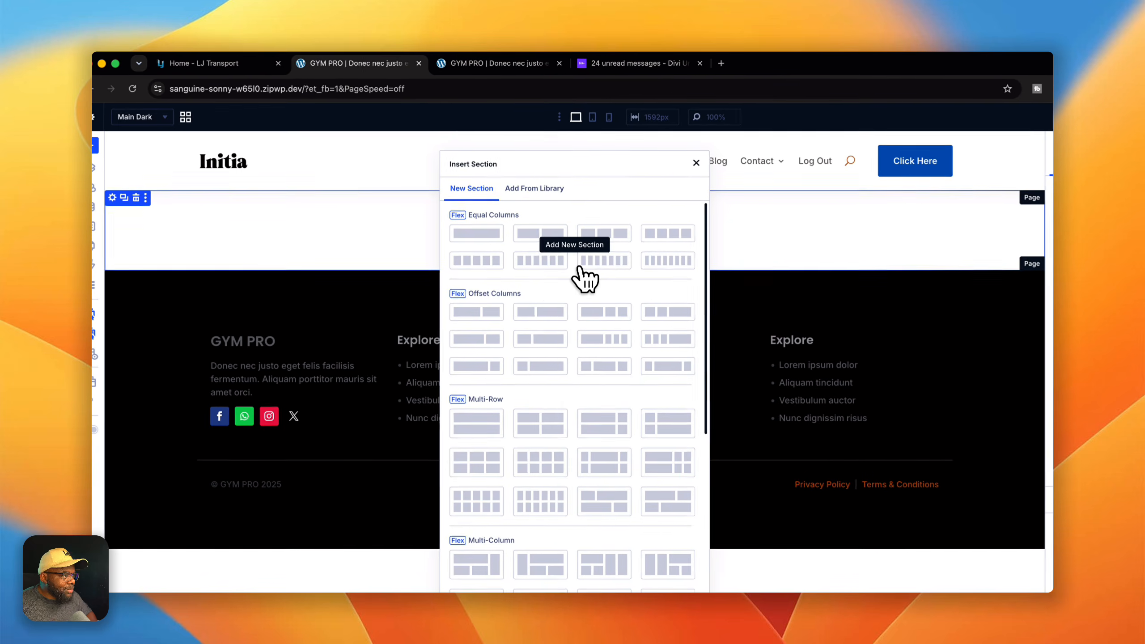
pyautogui.click(568, 208)
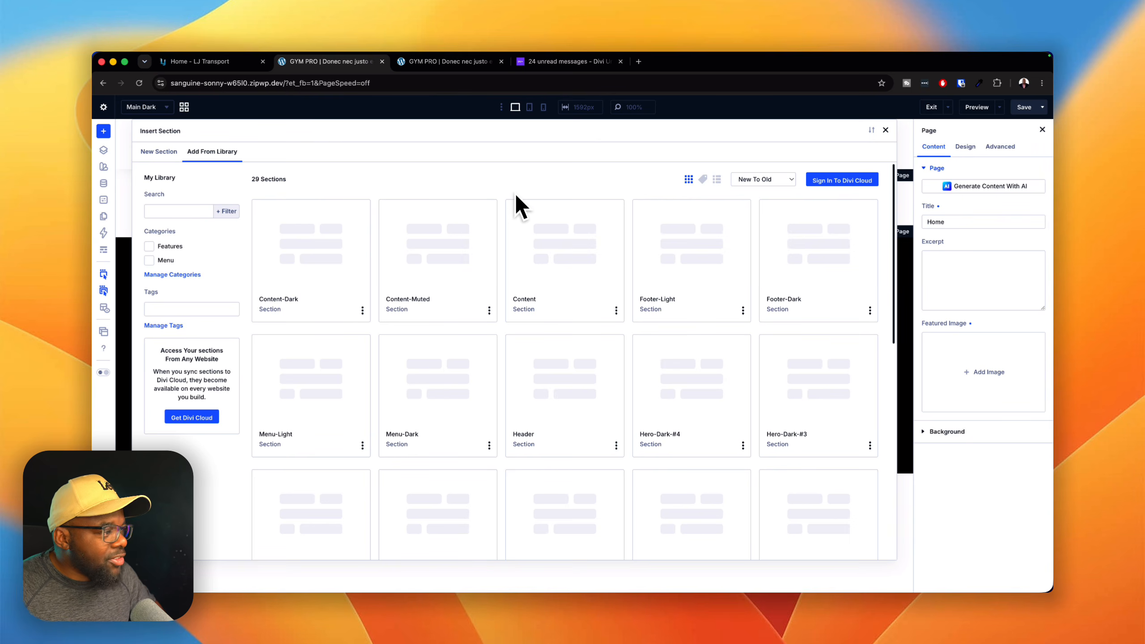
pyautogui.click(202, 210)
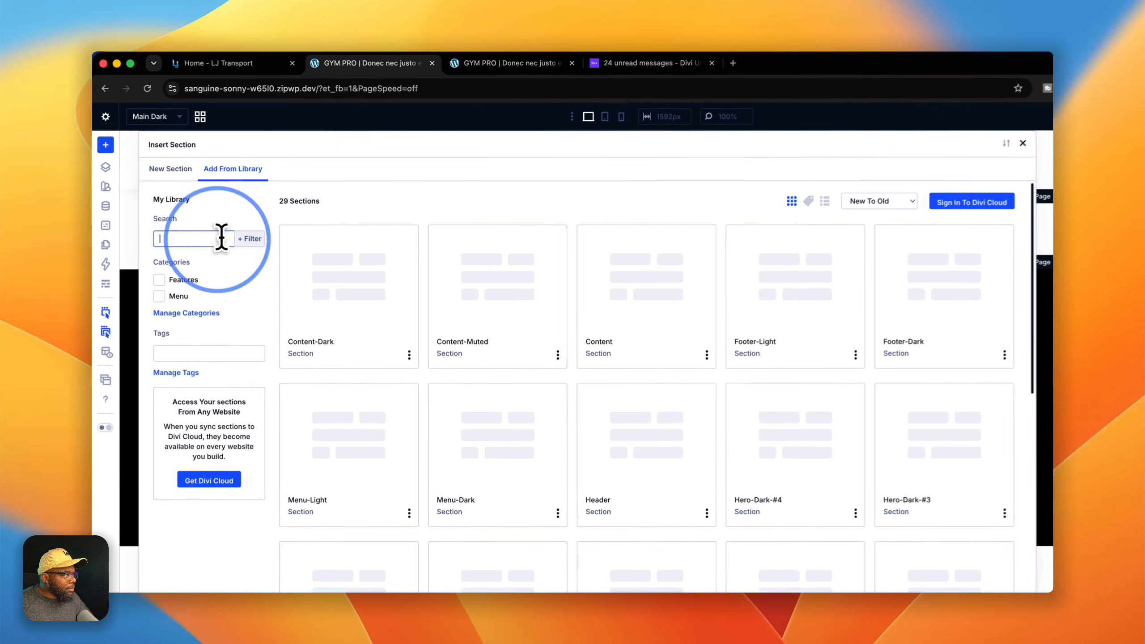
pyautogui.write('hero')
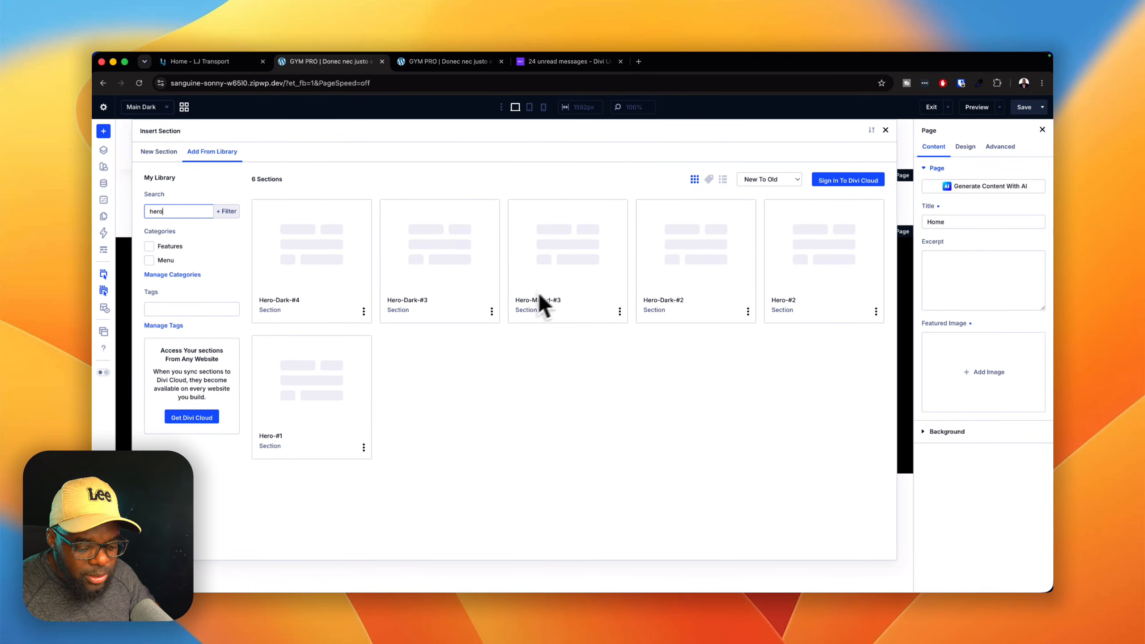
pyautogui.click(343, 406)
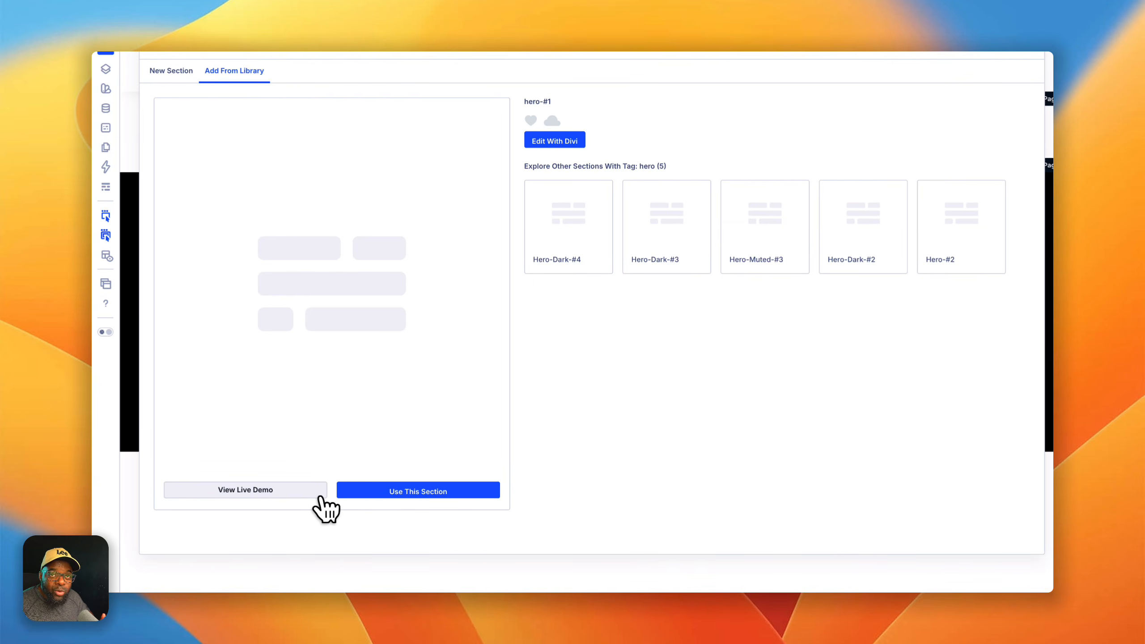
pyautogui.click(320, 495)
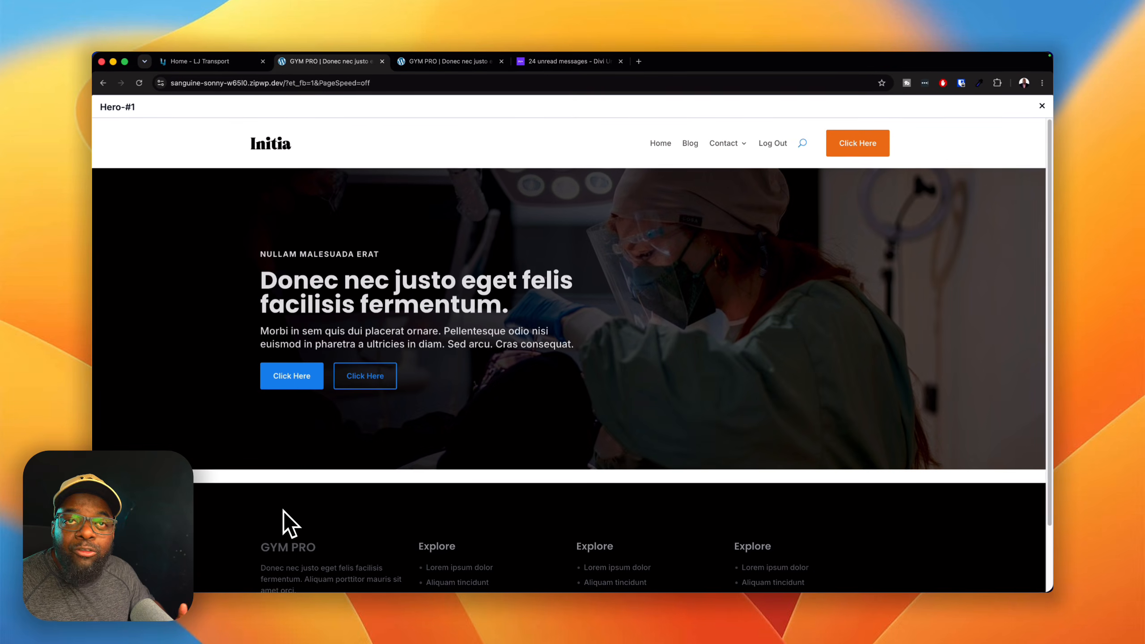
pyautogui.click(1042, 106)
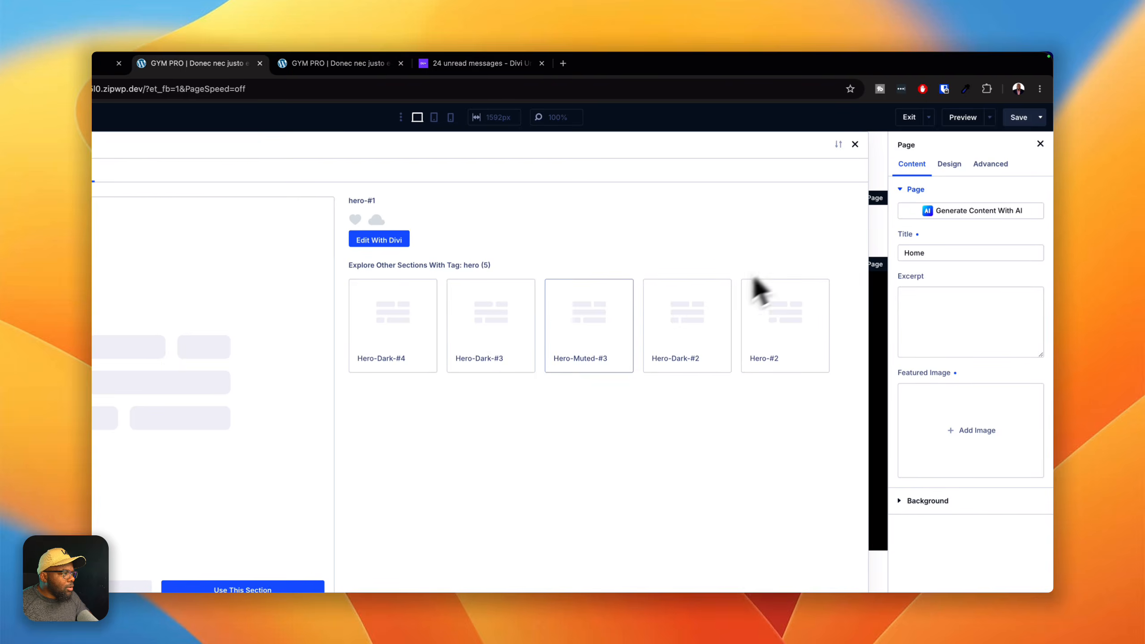
pyautogui.click(392, 553)
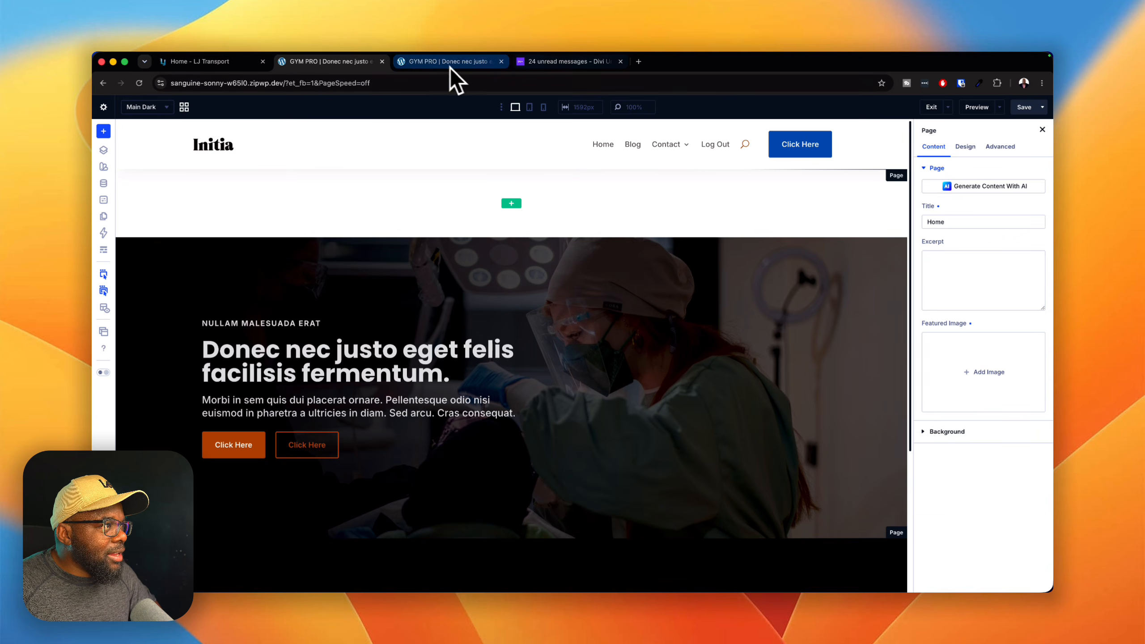
# Check the hero on the client's live site, and delete the empty section above the new hero in the page builder.
pyautogui.click(252, 61)
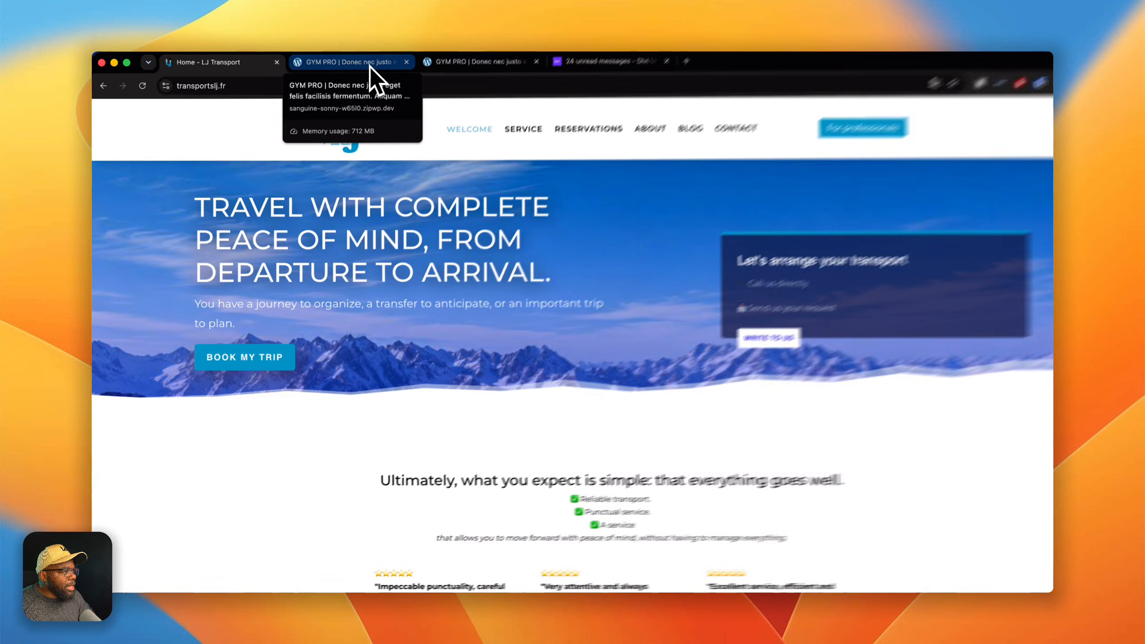
pyautogui.click(369, 67)
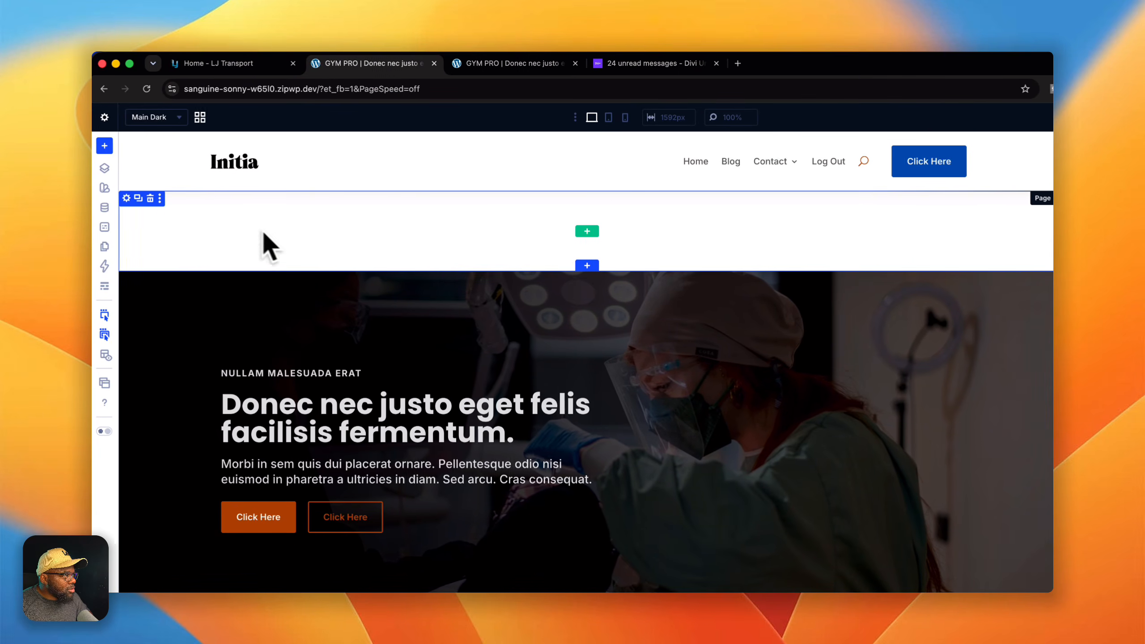
pyautogui.click(152, 198)
# Replace the hero section's background image with the bFTVxTo266E-unsplash photo of a road under dark clouds from the media library.
pyautogui.click(893, 336)
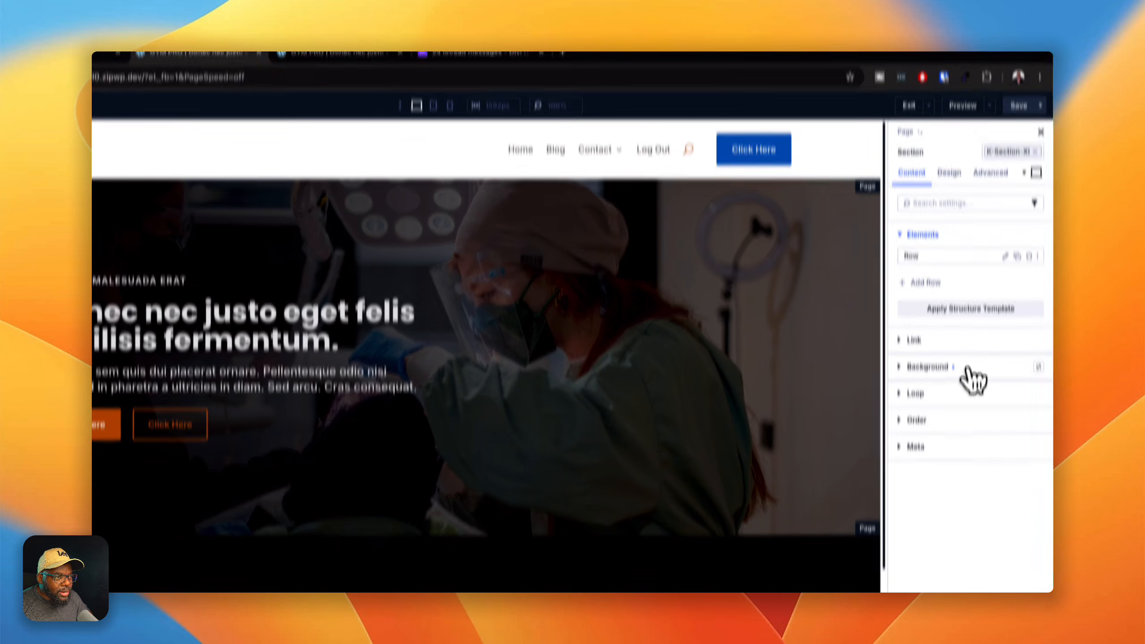
pyautogui.click(969, 367)
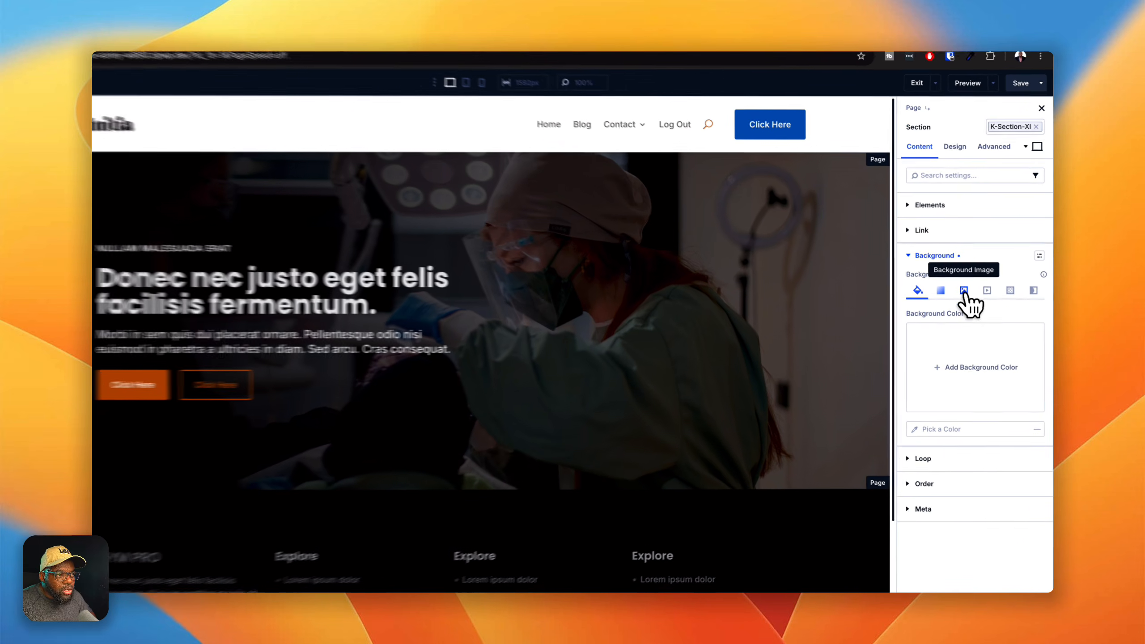
pyautogui.click(973, 293)
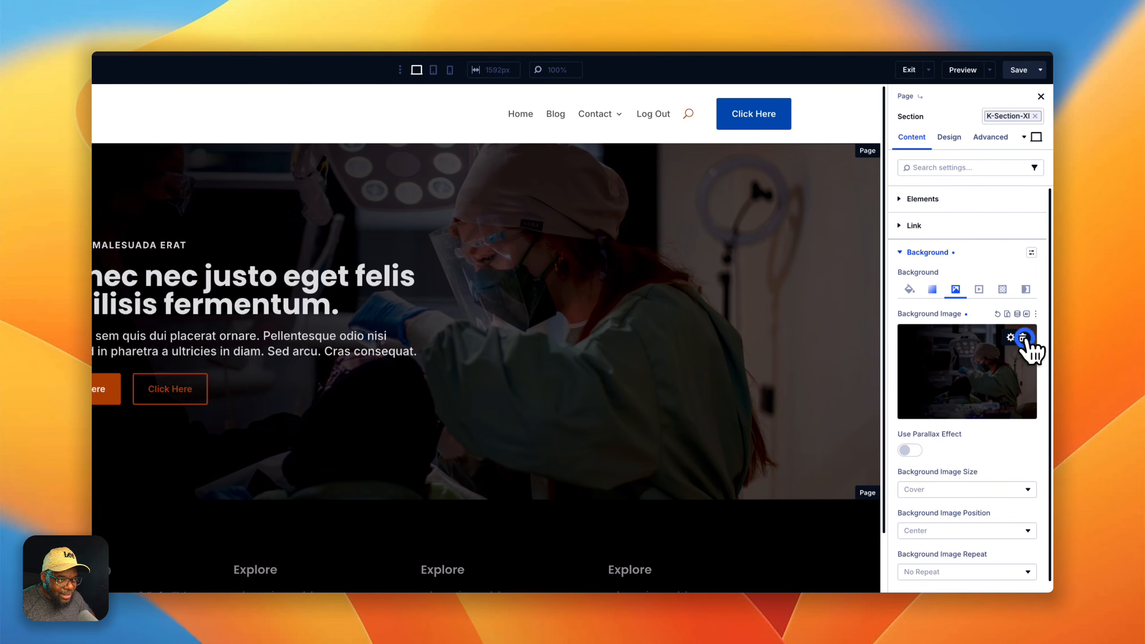
pyautogui.click(1023, 338)
pyautogui.click(1005, 359)
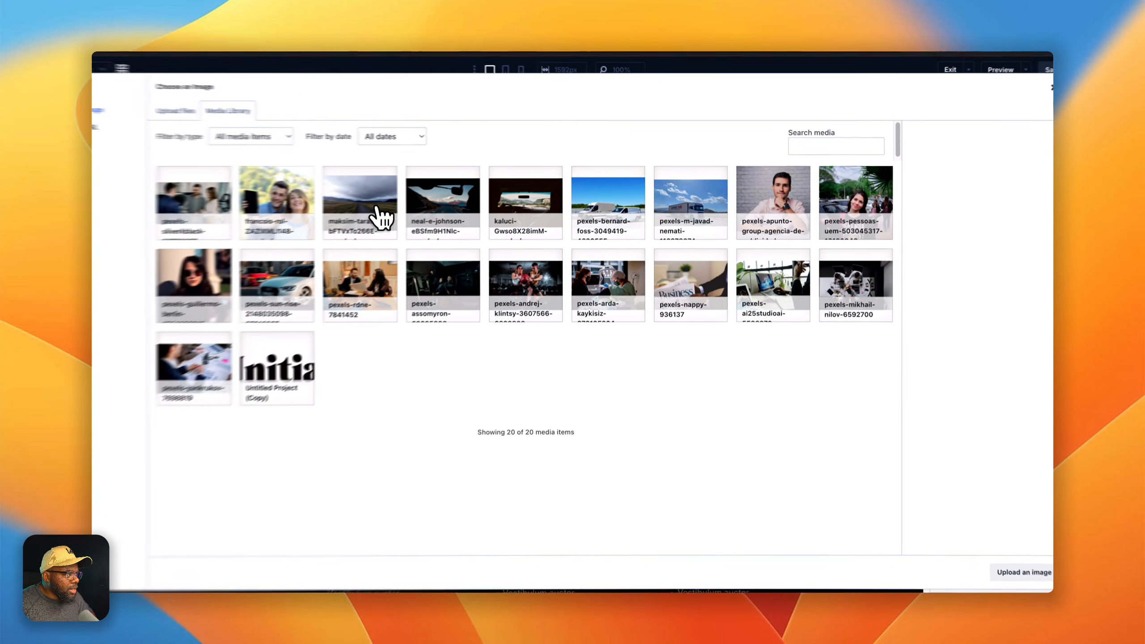
pyautogui.click(406, 225)
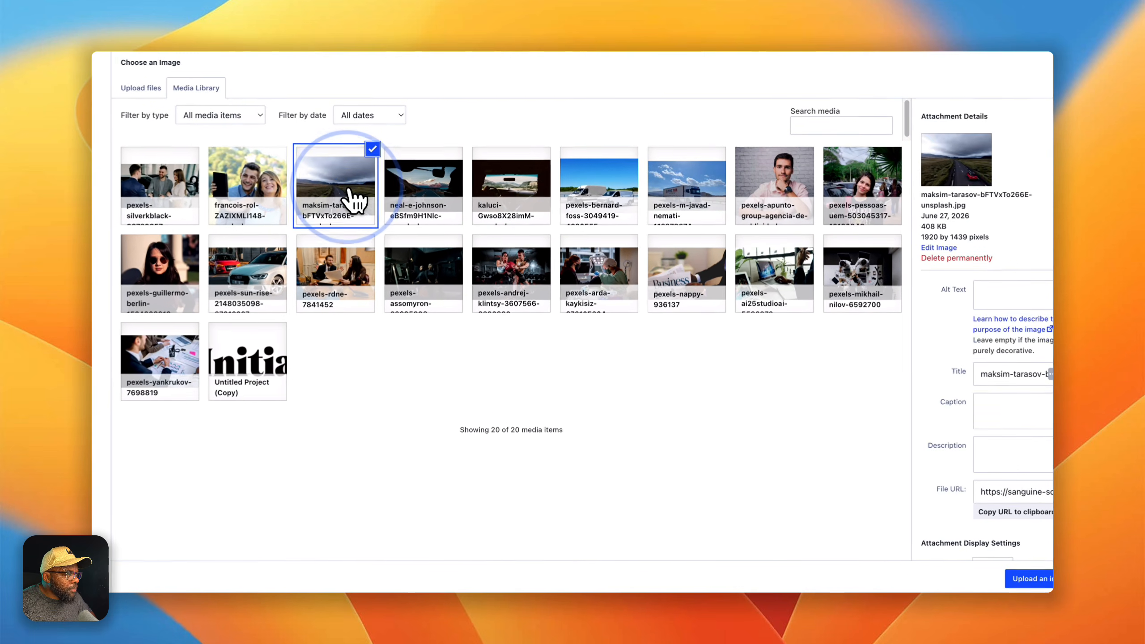
pyautogui.click(958, 558)
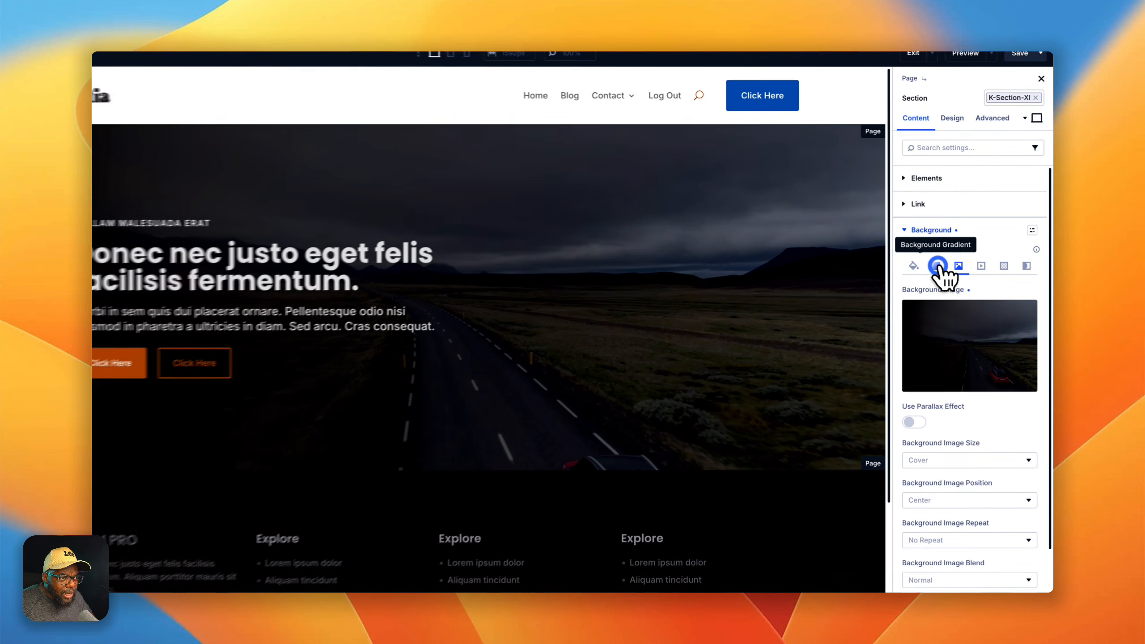
# Set the opacity of the first black stop in the hero section's background gradient to 60%.
pyautogui.click(954, 293)
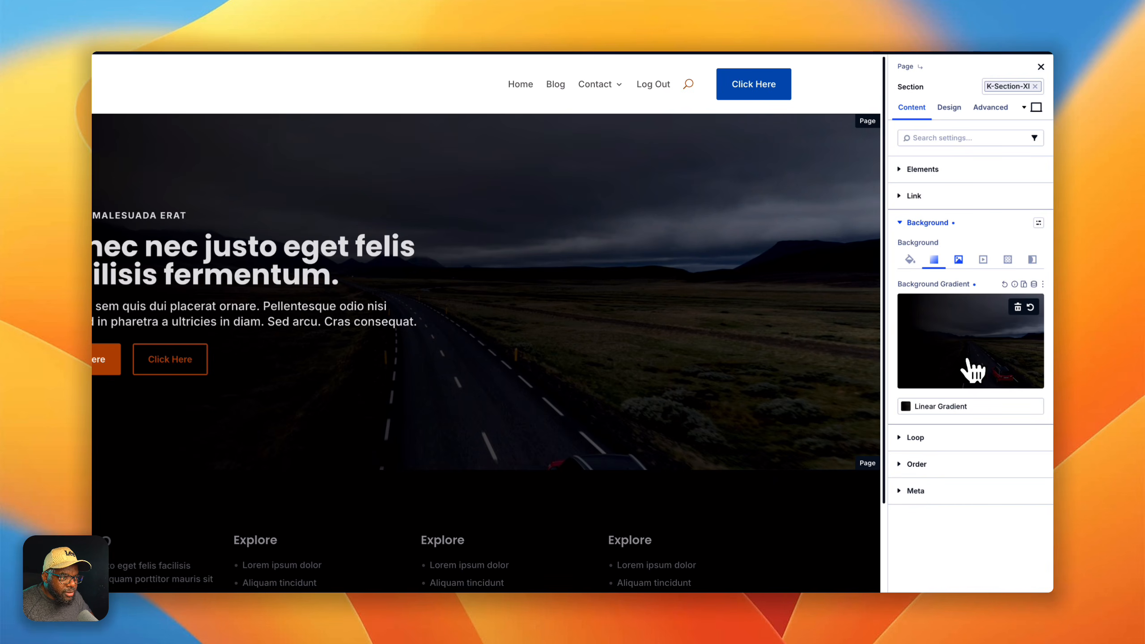
pyautogui.click(974, 343)
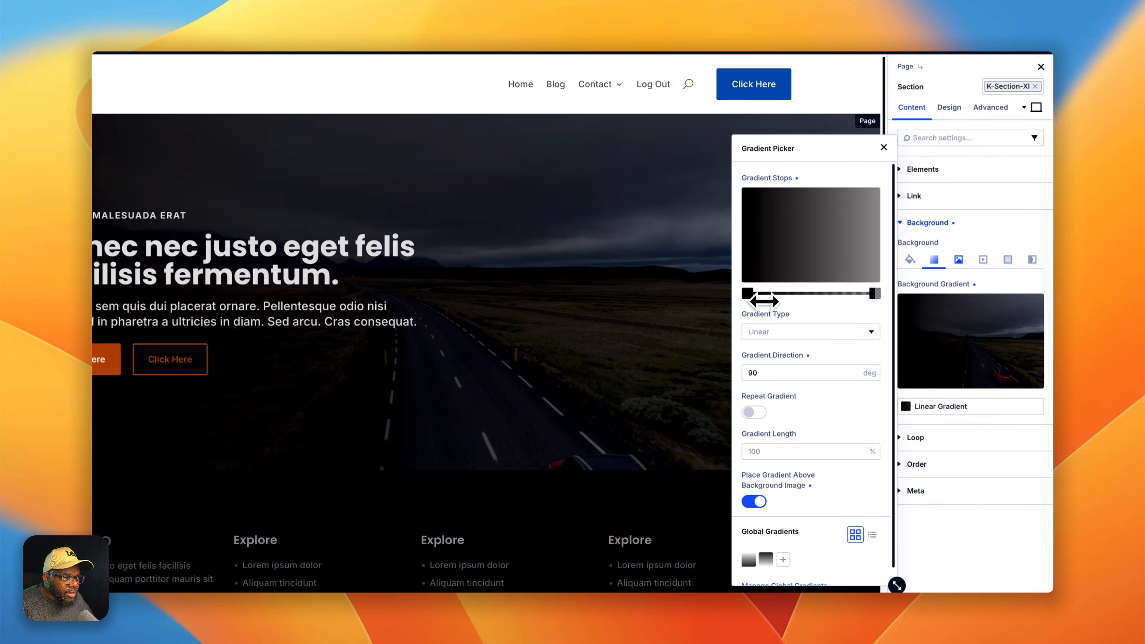
pyautogui.click(749, 294)
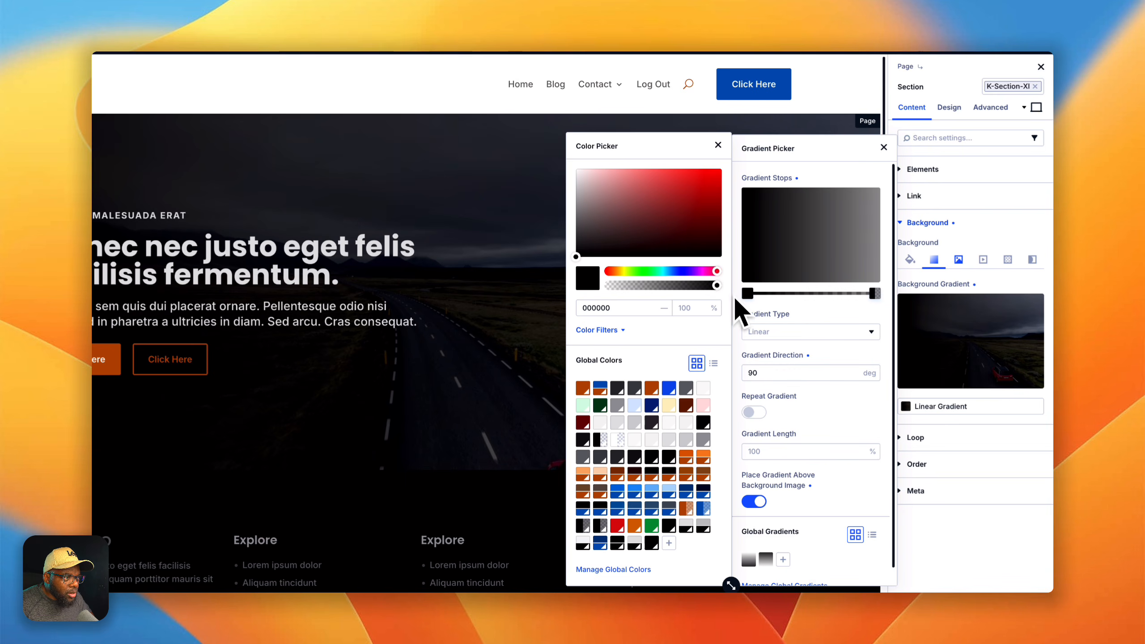
pyautogui.moveTo(719, 287); pyautogui.dragTo(679, 295)
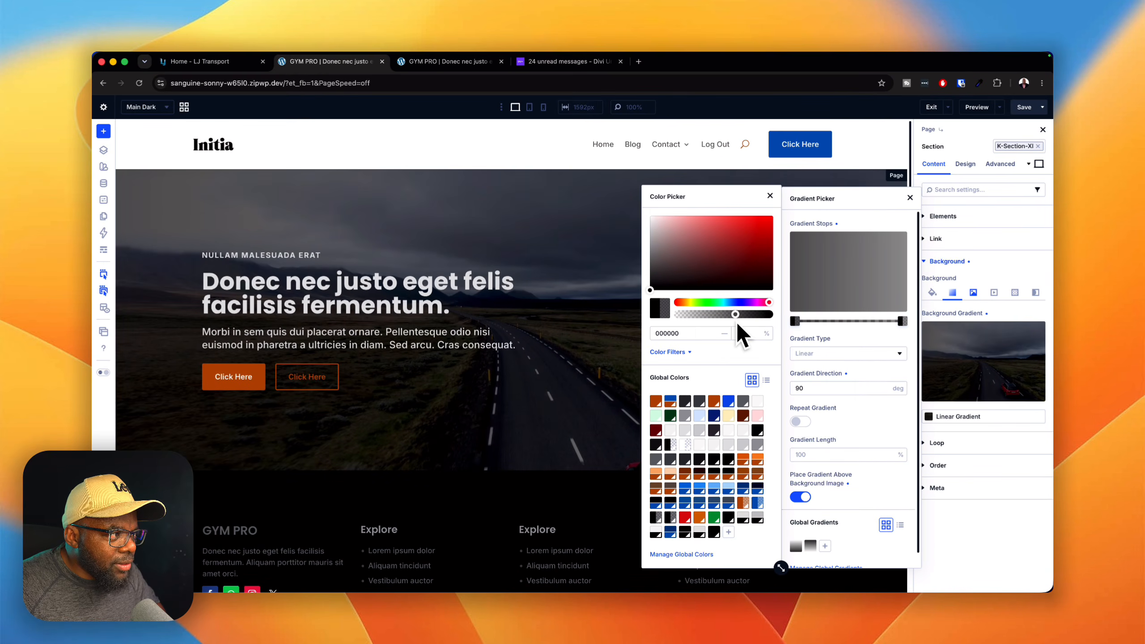
pyautogui.moveTo(738, 321); pyautogui.dragTo(735, 322)
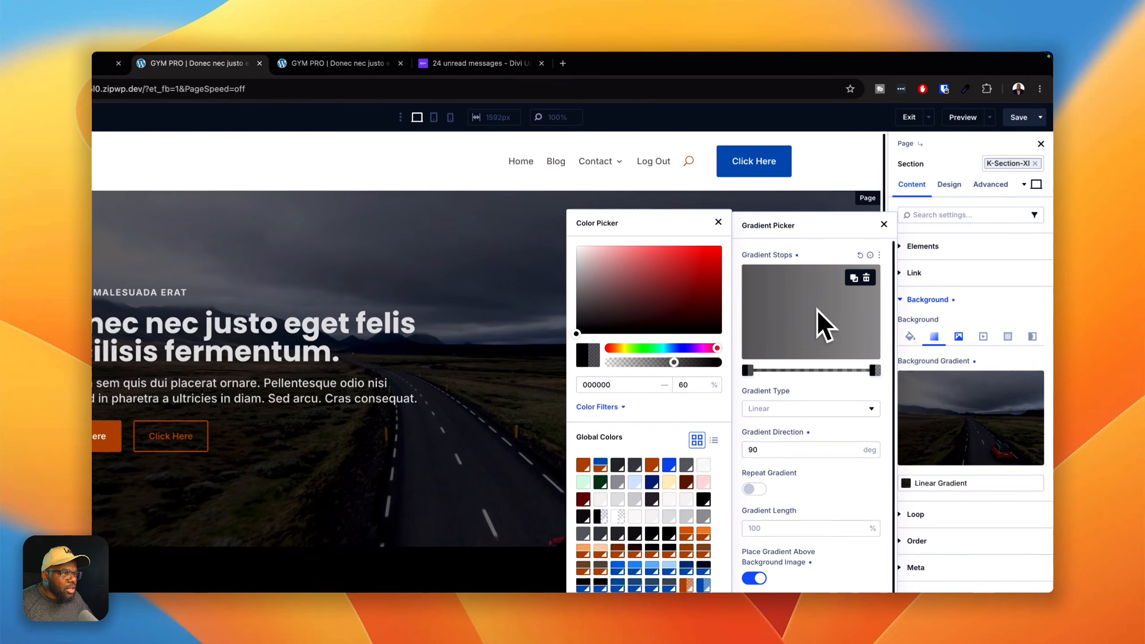
pyautogui.click(718, 221)
pyautogui.click(884, 225)
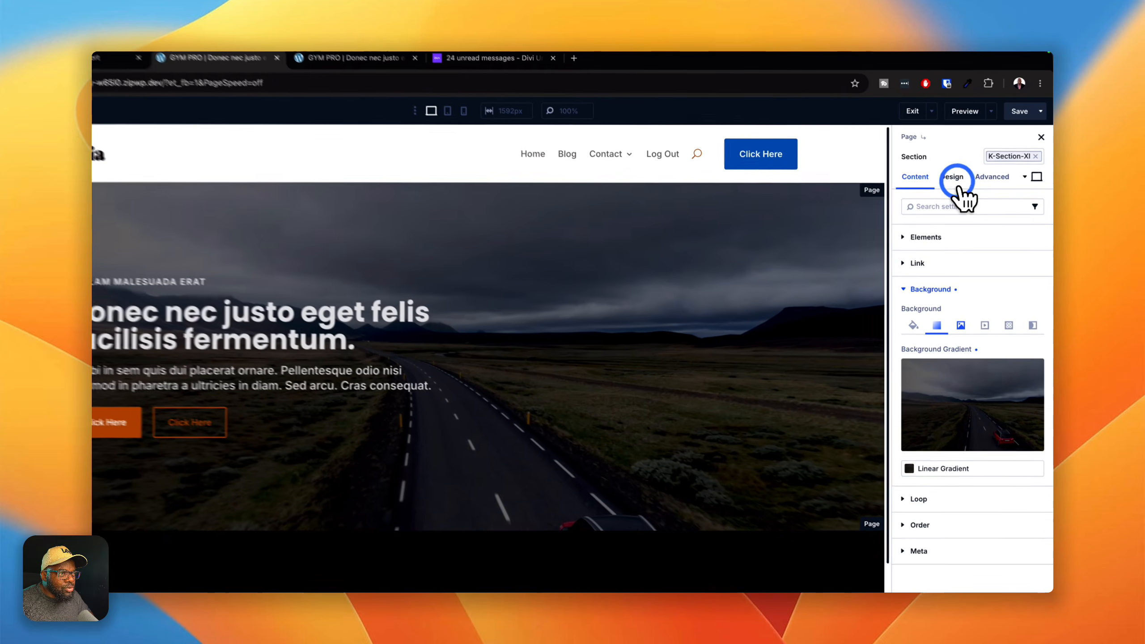
# Set the hero section's aspect ratio to 16 wide by 9 high in its sizing settings.
pyautogui.click(965, 164)
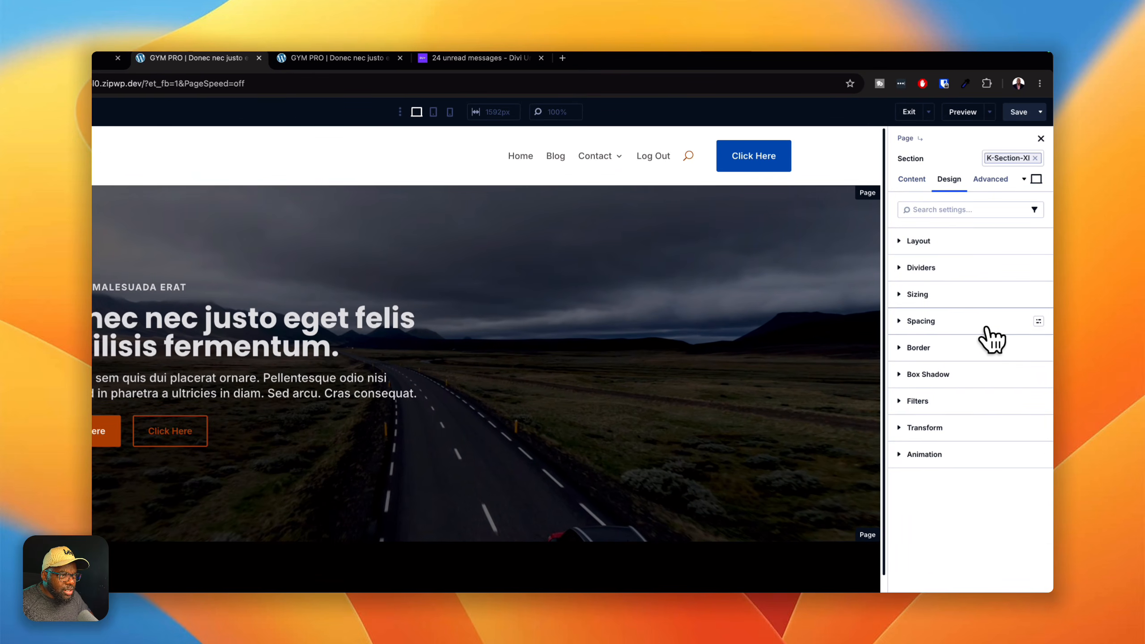
pyautogui.click(962, 293)
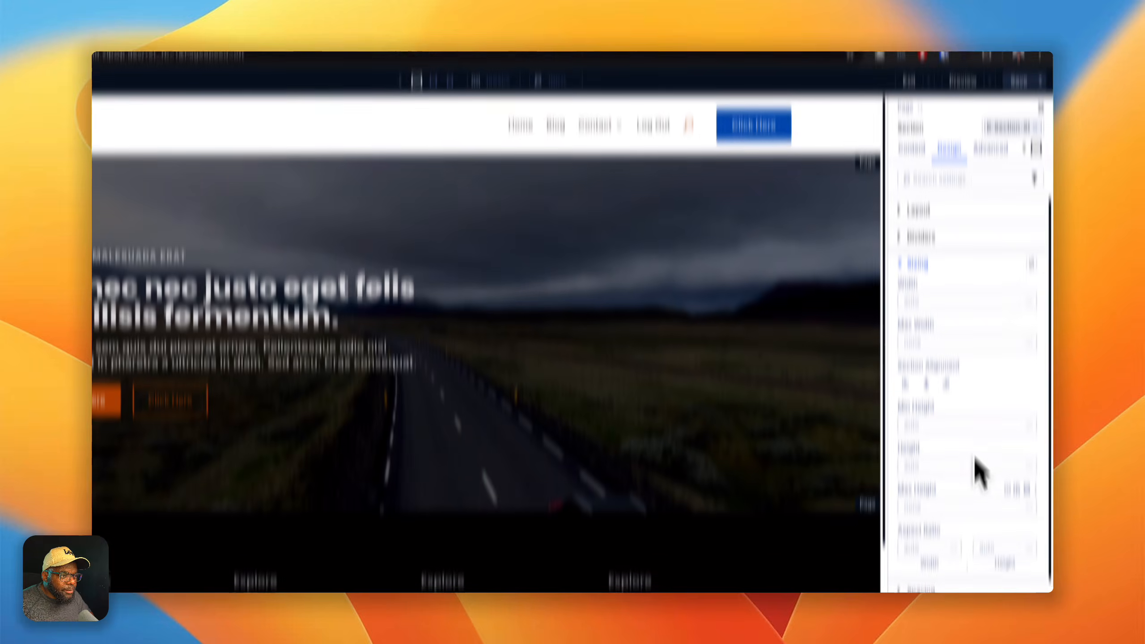
pyautogui.scroll(-2, 976, 471)
pyautogui.click(912, 424)
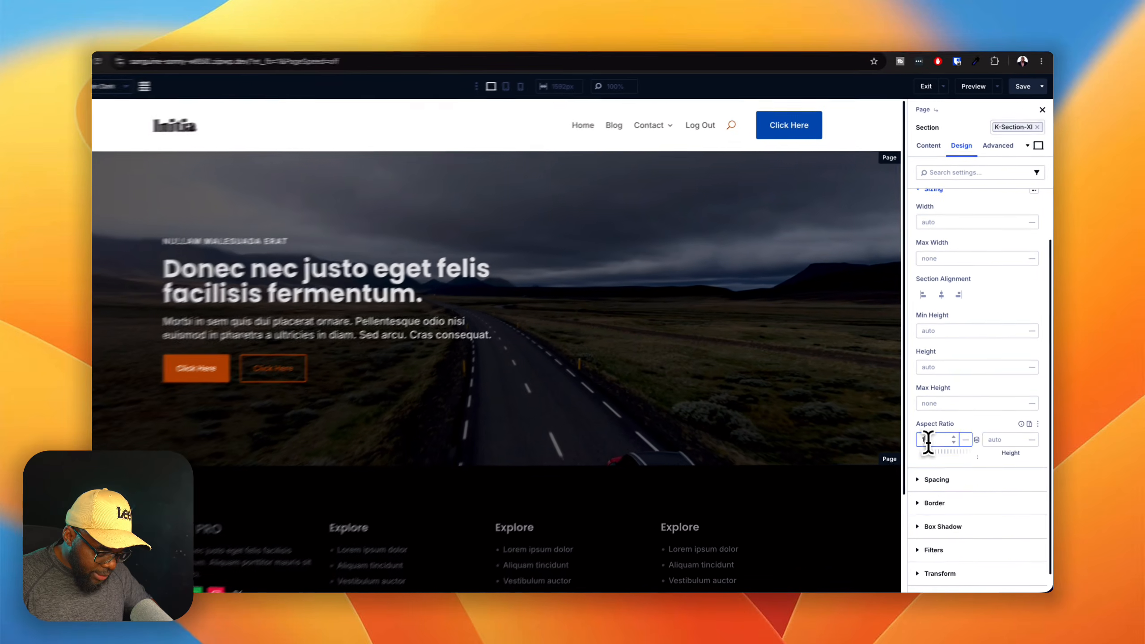
pyautogui.write('19')
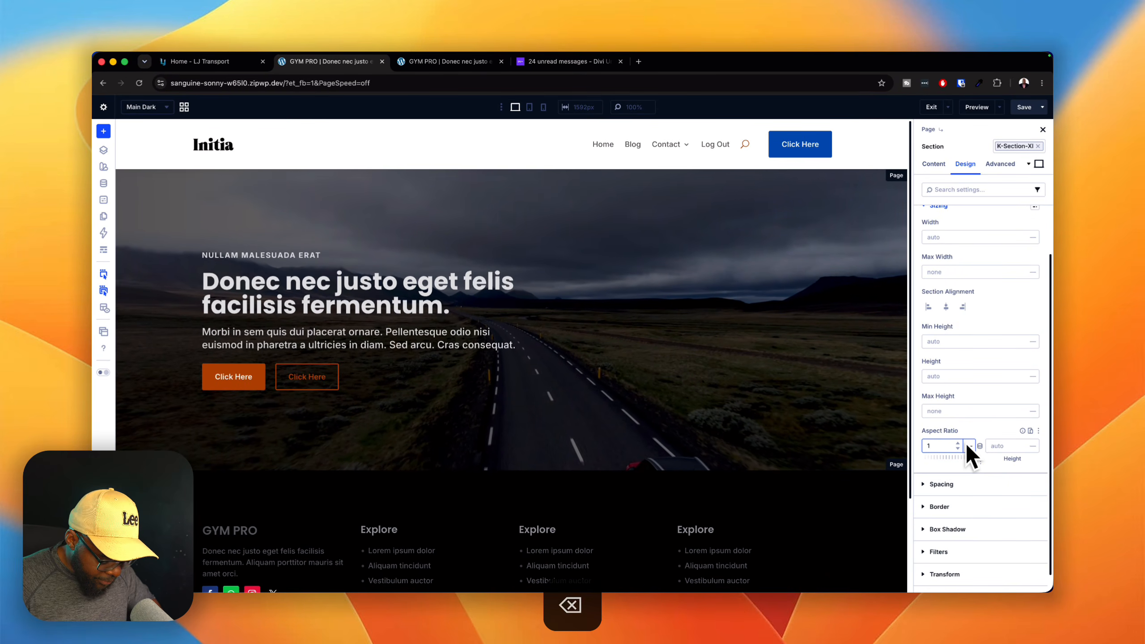
pyautogui.write('6')
pyautogui.click(1011, 445)
pyautogui.write('0')
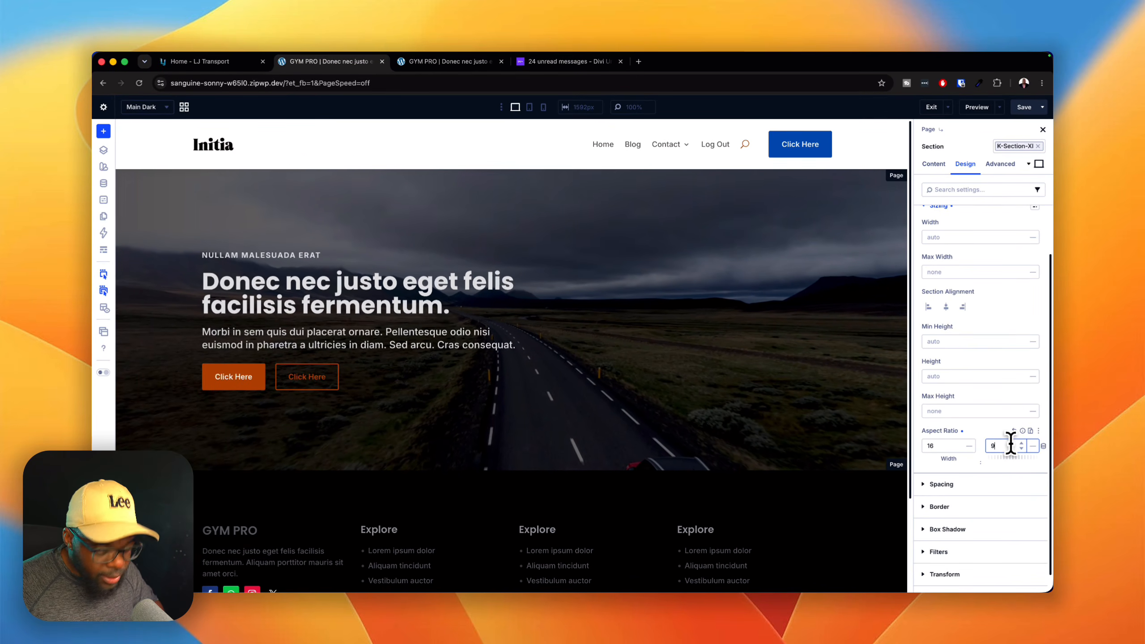
pyautogui.scroll(-3, 824, 433)
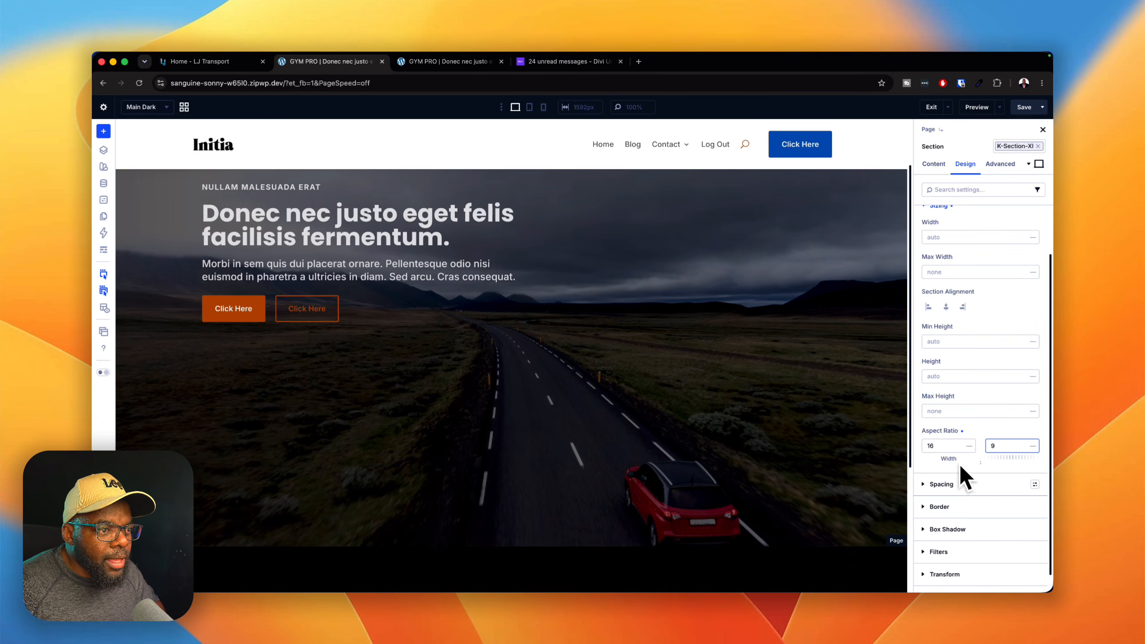
pyautogui.scroll(-1, 989, 535)
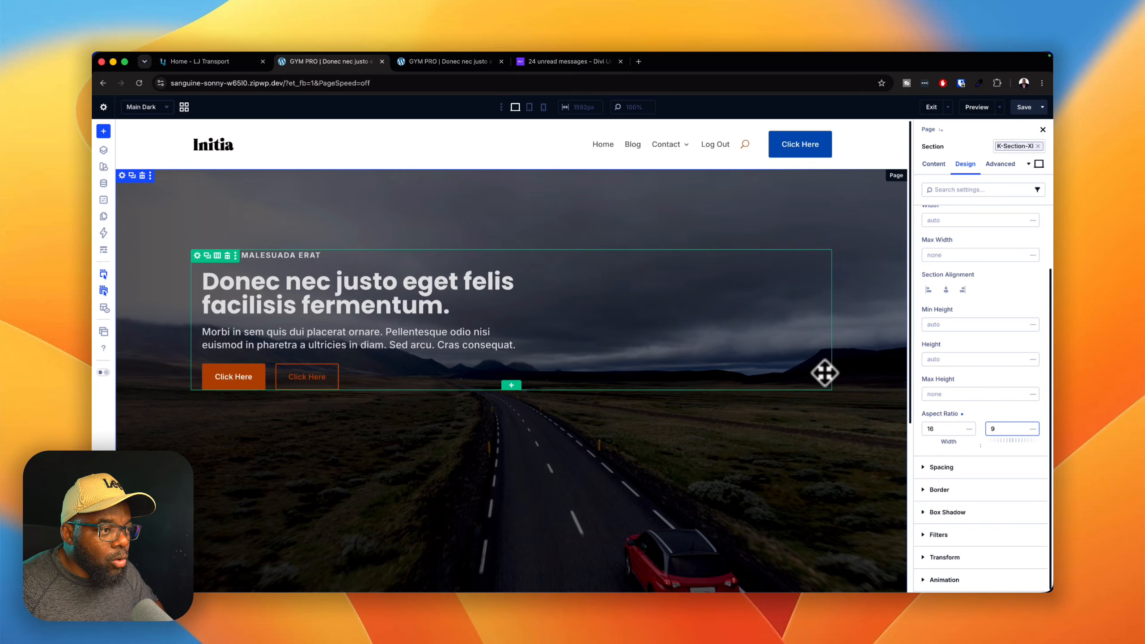
pyautogui.click(824, 373)
# Replace the hero section's background image with the eBSfm9H1NIc-unsplash photo of a mountain road seen through a windshield.
pyautogui.click(933, 166)
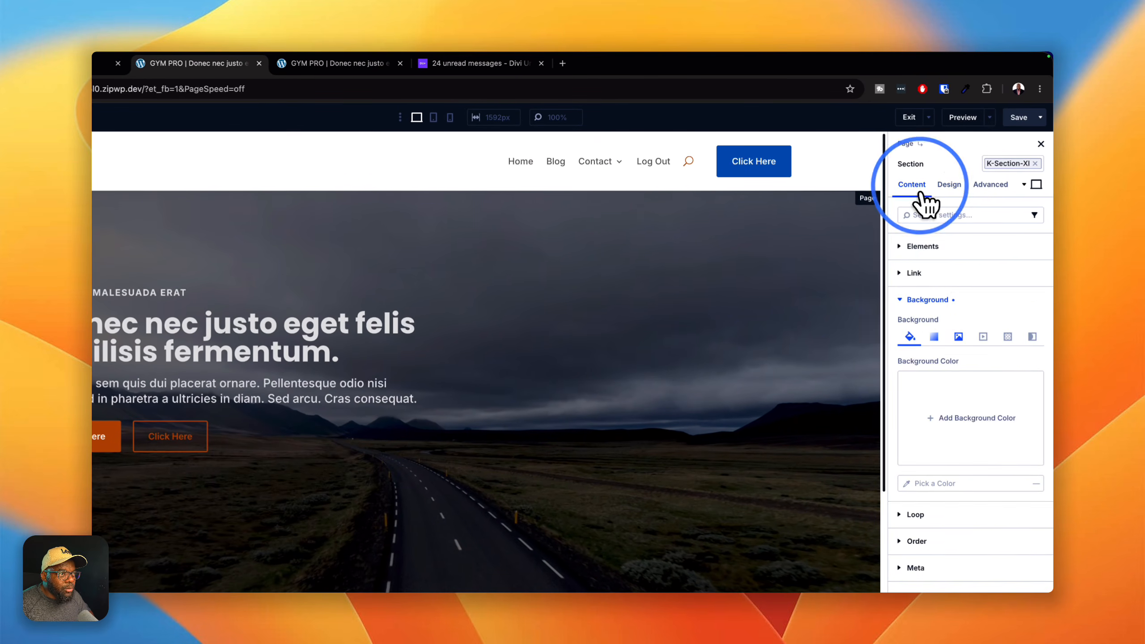
pyautogui.click(958, 337)
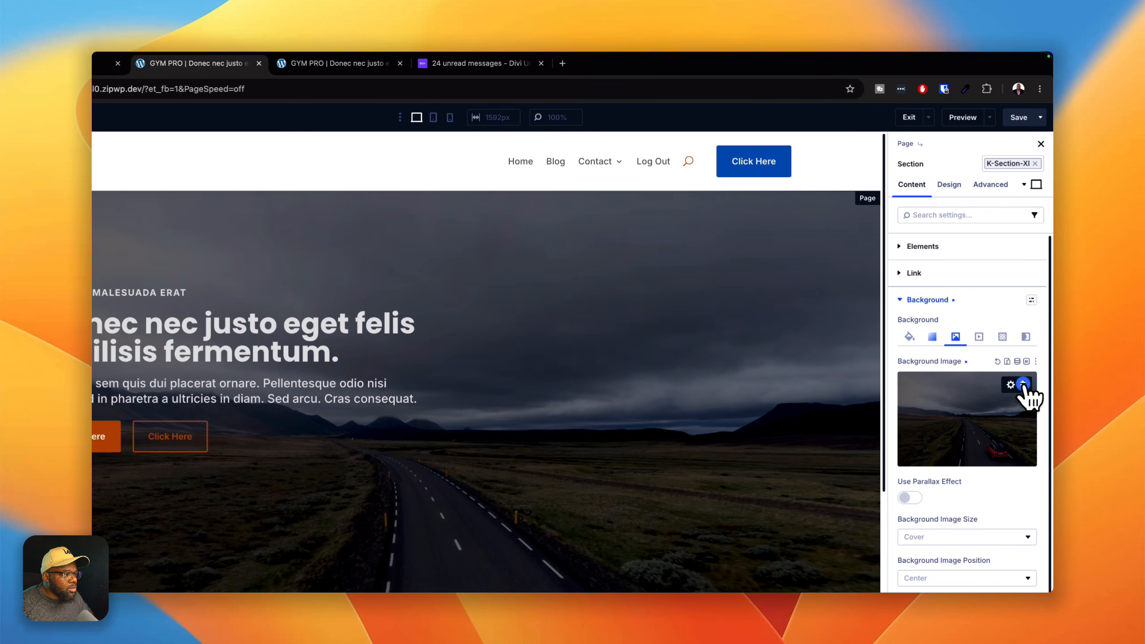
pyautogui.click(1025, 385)
pyautogui.click(1020, 418)
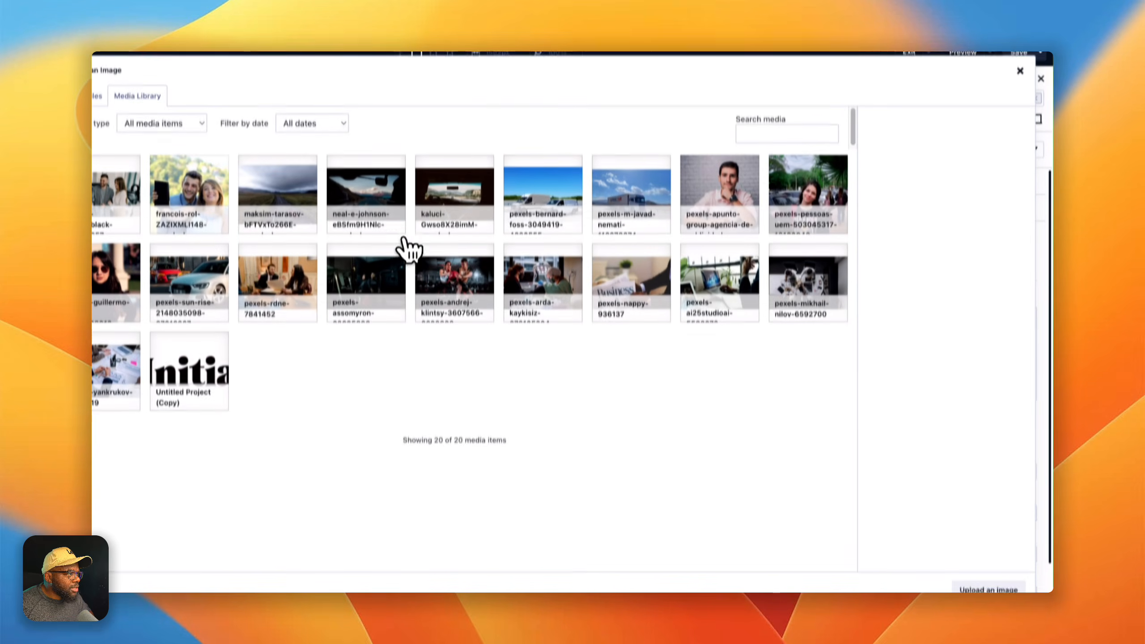
pyautogui.click(382, 192)
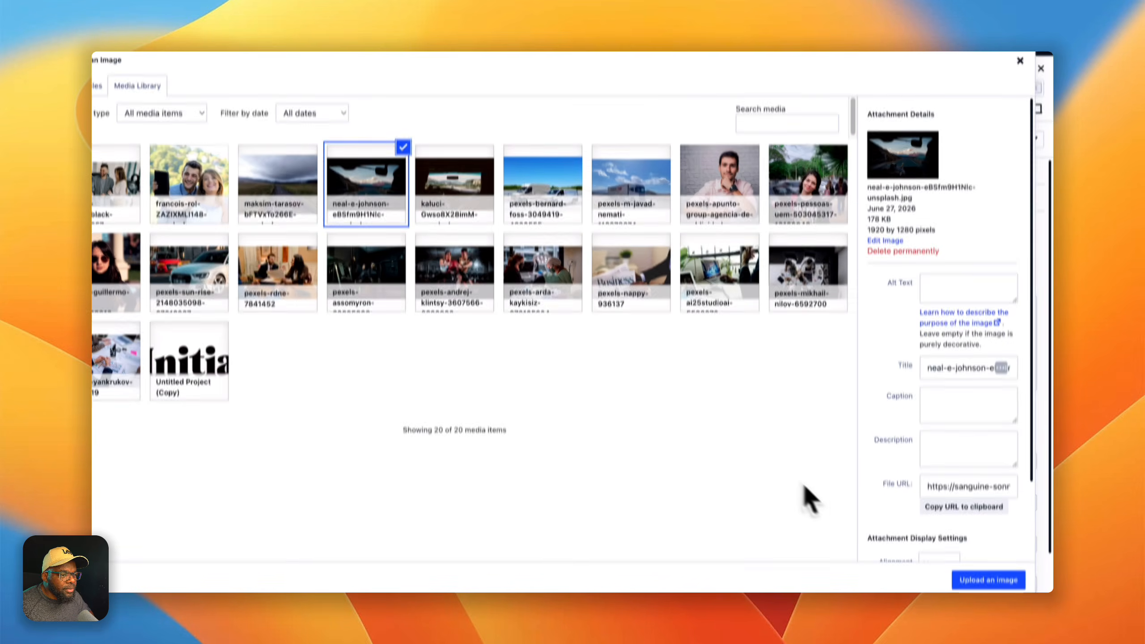
pyautogui.click(988, 579)
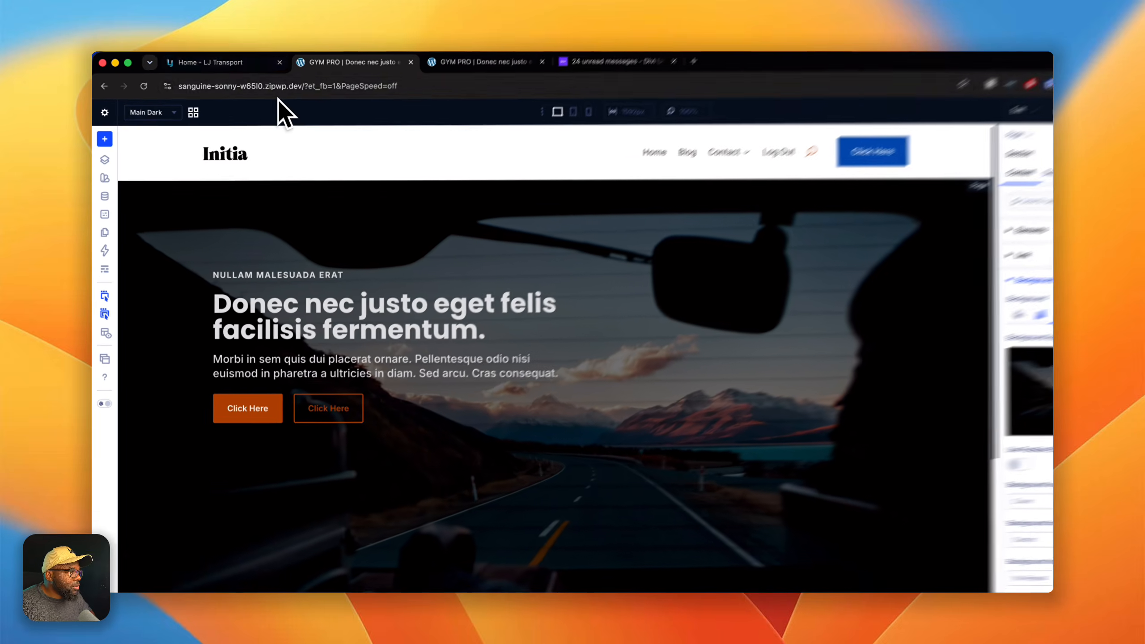
# Check the client's live homepage, and replace the hero's background image with the Gwso8X28imM-unsplash photo showing a driver's hands on the wheel.
pyautogui.click(235, 62)
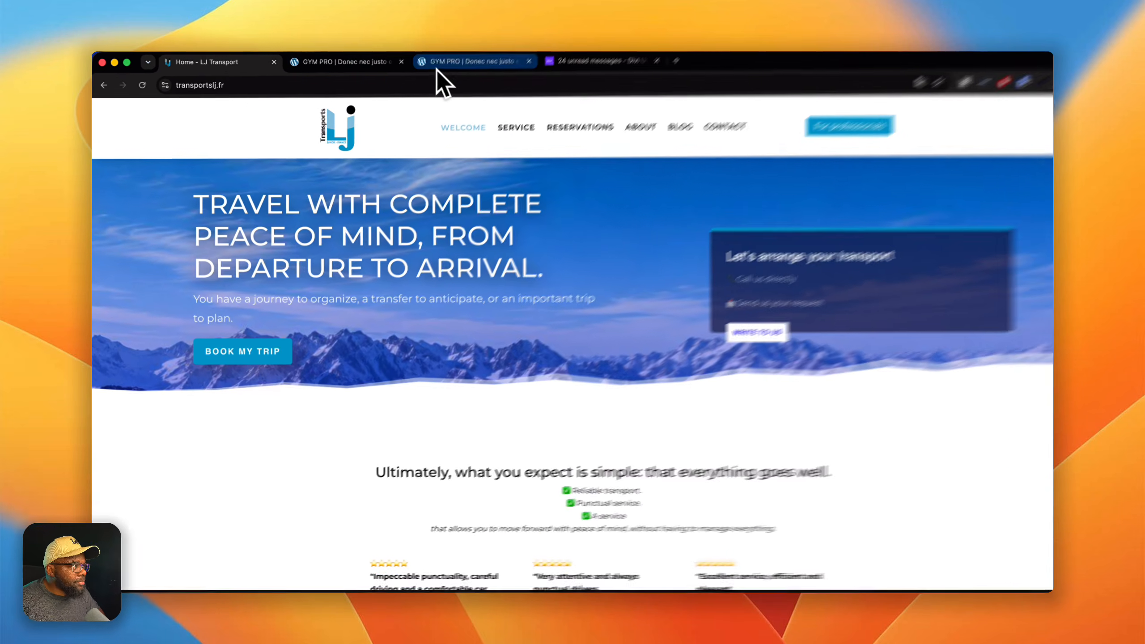
pyautogui.click(354, 62)
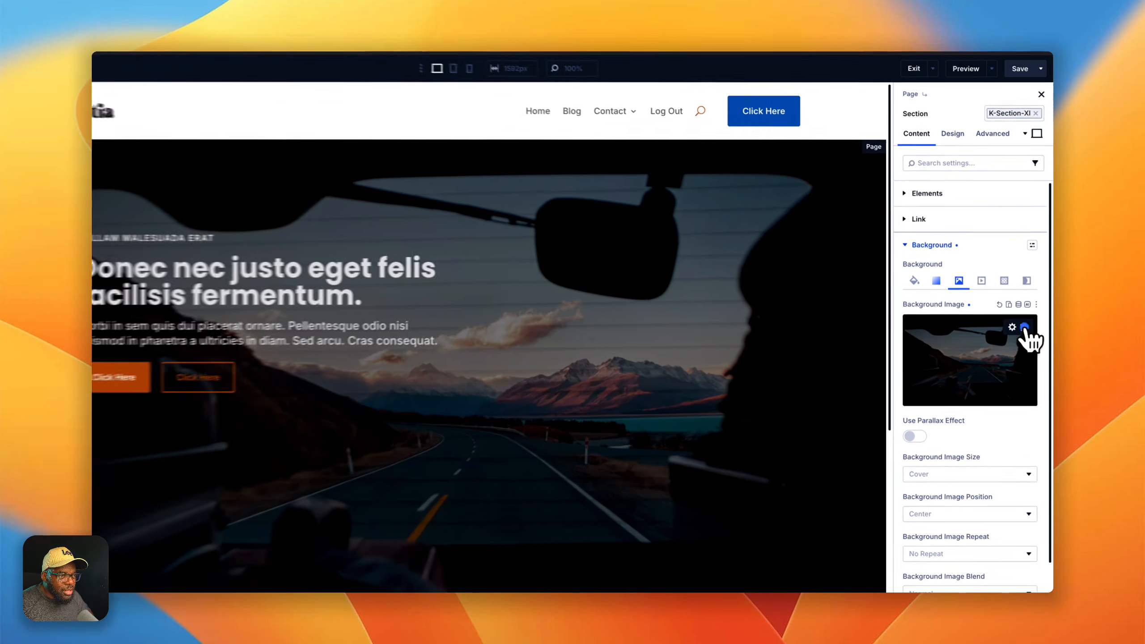
pyautogui.click(1028, 333)
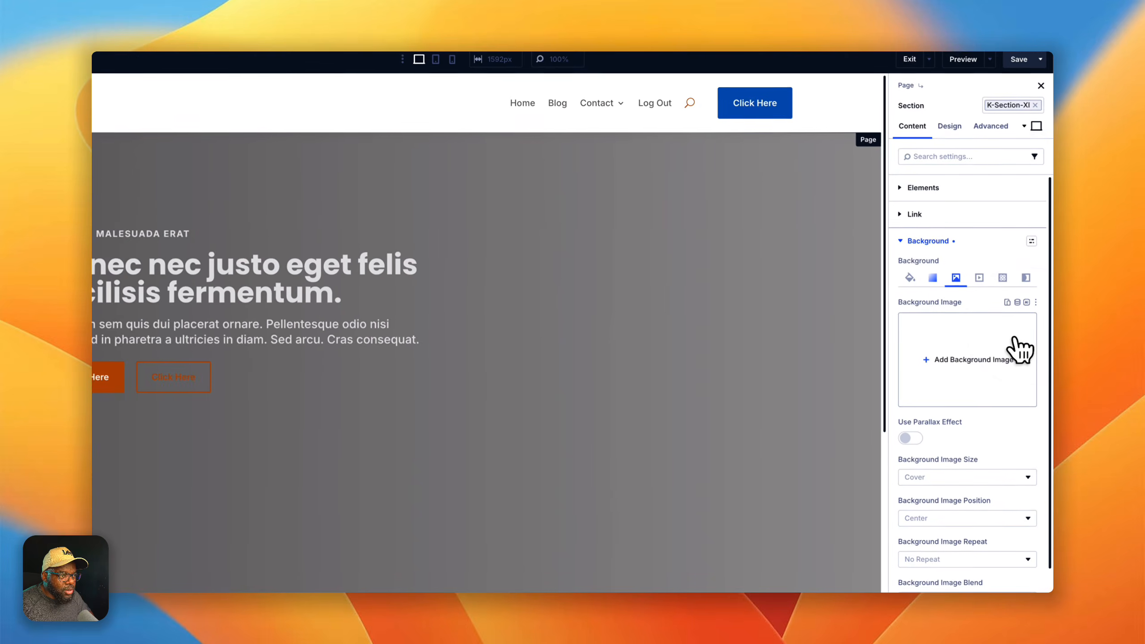
pyautogui.click(1021, 357)
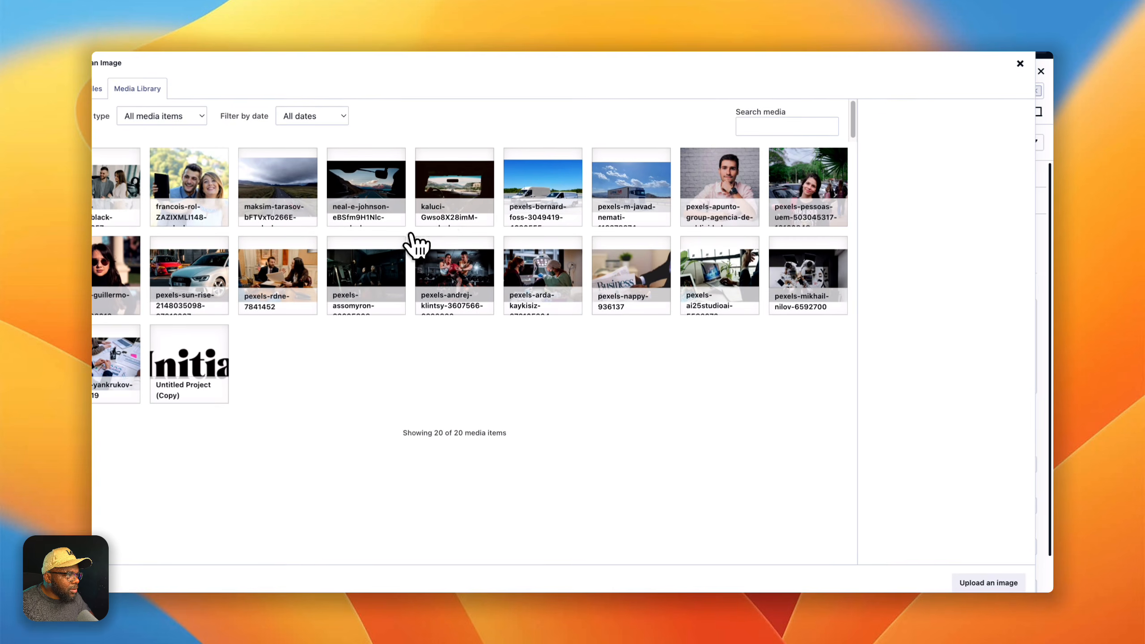
pyautogui.click(469, 196)
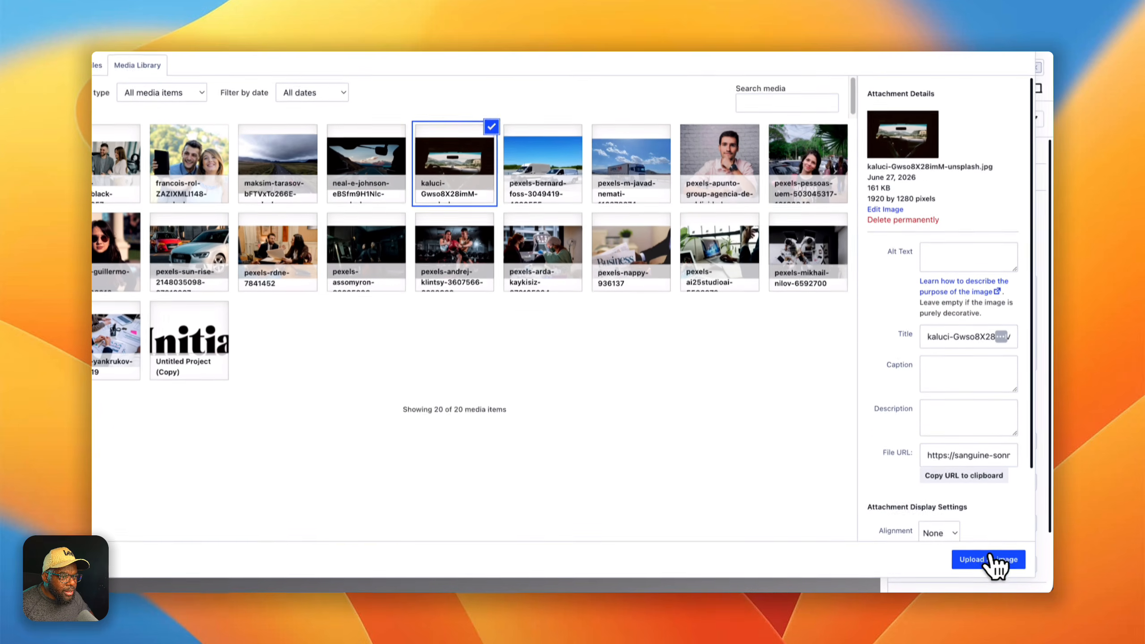
pyautogui.click(988, 582)
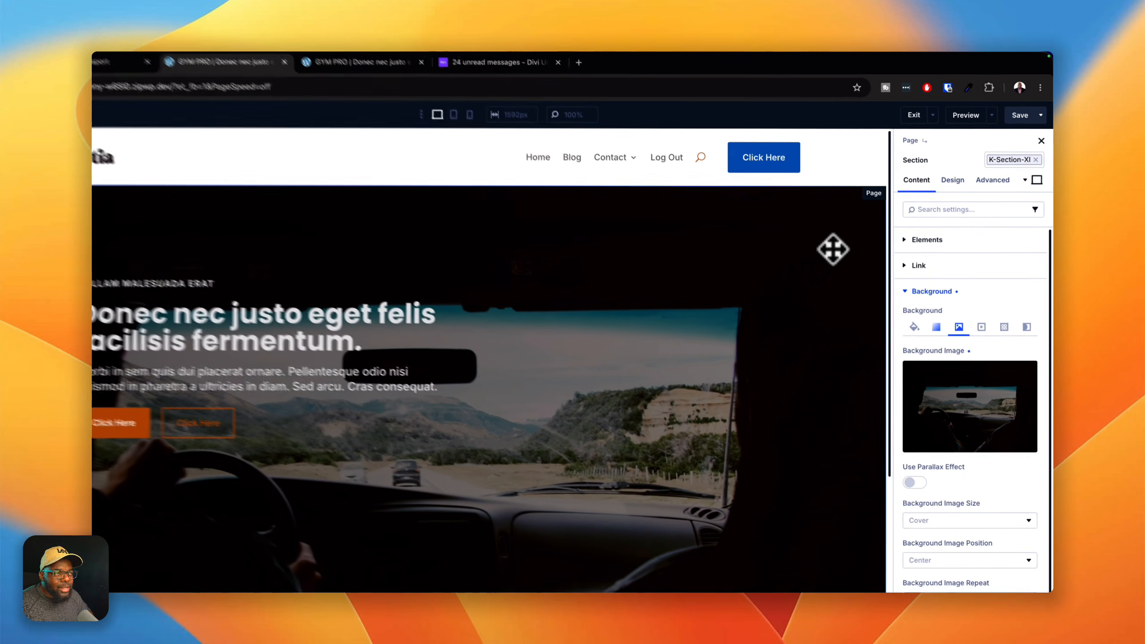
# Replace the hero section's K-Section-Xl preset with k-section-full.
pyautogui.click(1035, 164)
pyautogui.click(1038, 165)
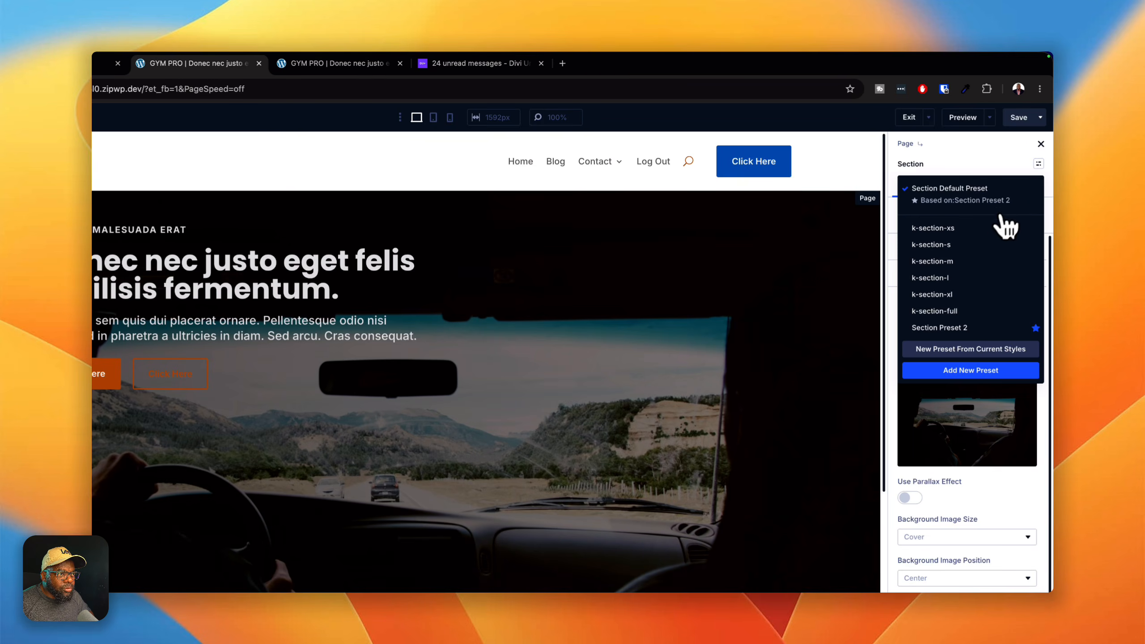
pyautogui.click(961, 310)
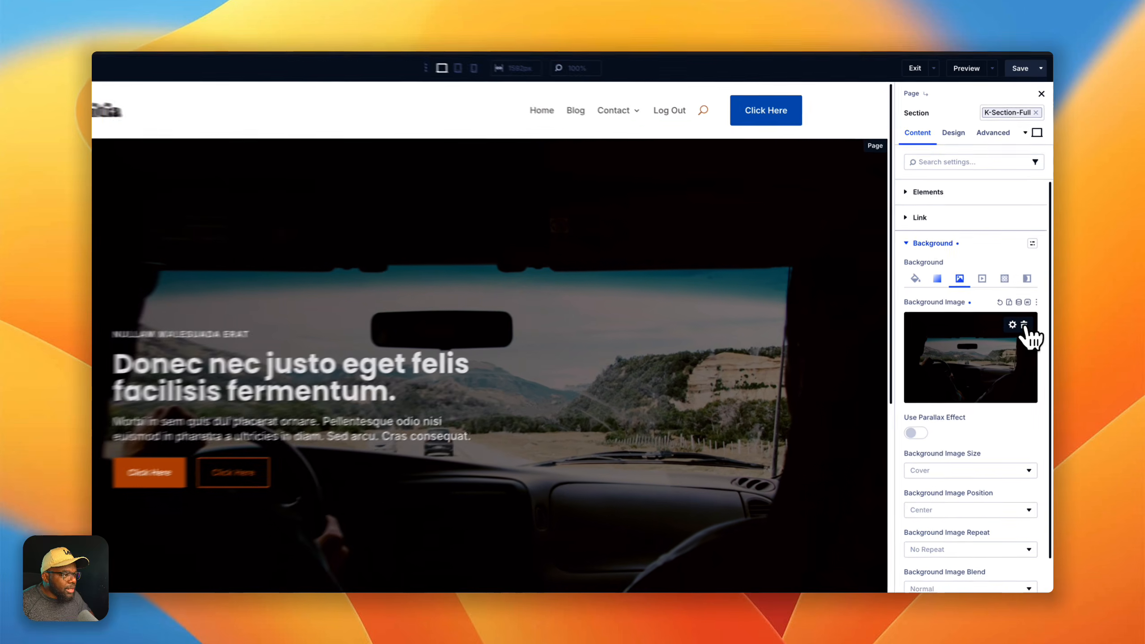
# Switch the hero's background image to the eBSfm9H1NIc-unsplash photo from the media library, and review the section's sizing settings.
pyautogui.click(1028, 335)
pyautogui.click(974, 361)
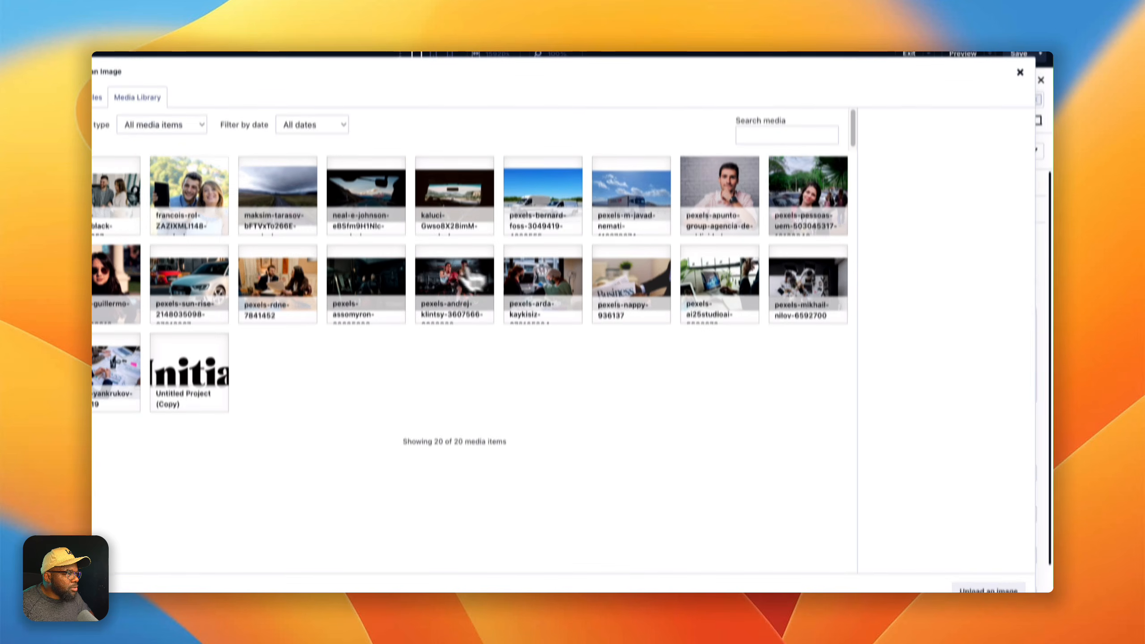
pyautogui.scroll(-1, 677, 279)
pyautogui.click(403, 196)
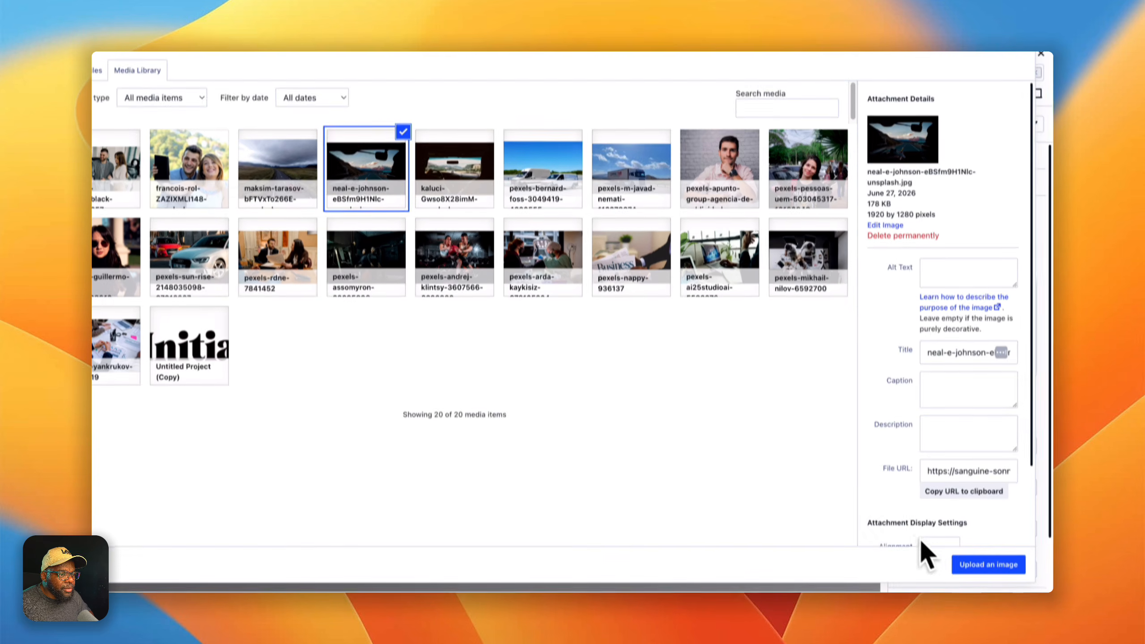
pyautogui.click(980, 567)
pyautogui.scroll(-5, 754, 429)
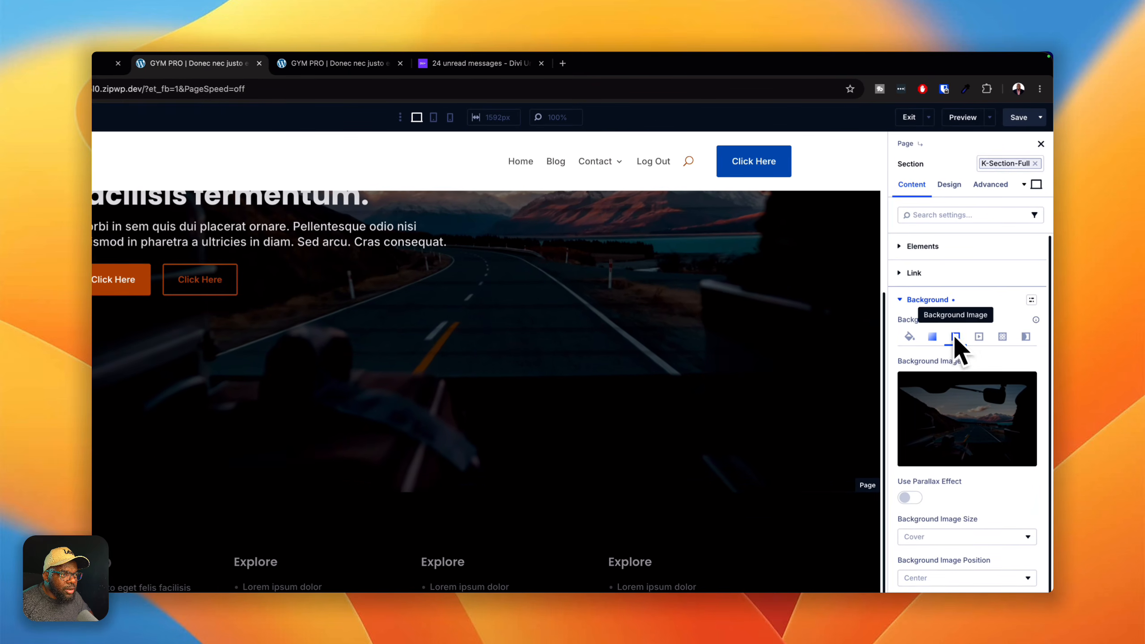
pyautogui.click(944, 307)
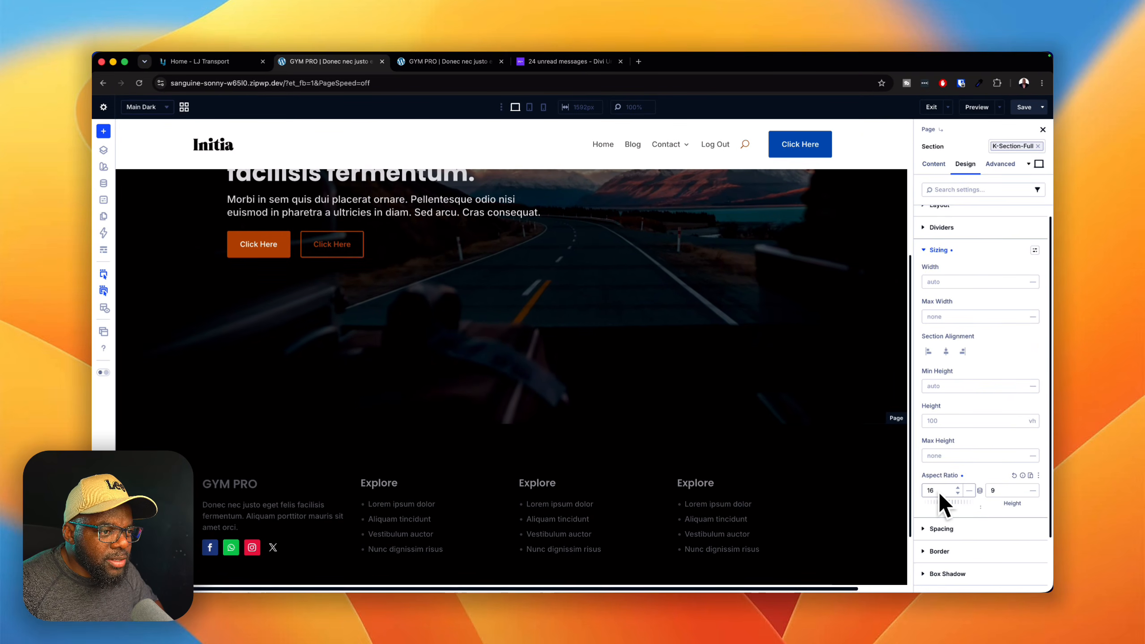
pyautogui.scroll(-2, 988, 503)
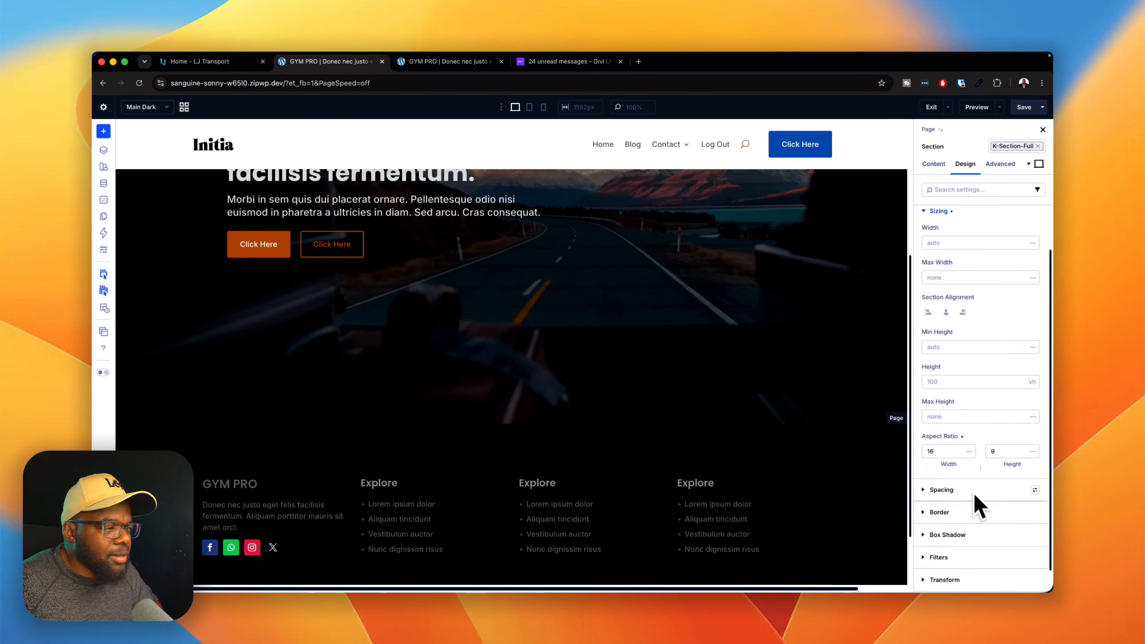
pyautogui.scroll(2, 744, 399)
pyautogui.scroll(-2, 701, 388)
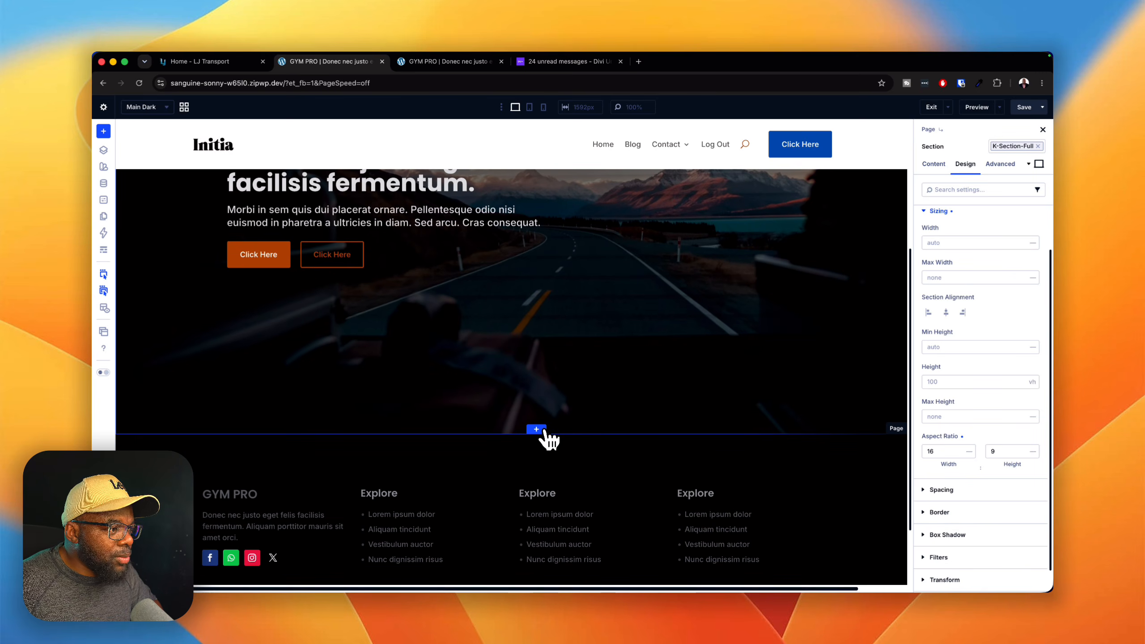
# Search the saved library sections for "feature", insert the Features section below the hero, and look over its three cards.
pyautogui.click(537, 430)
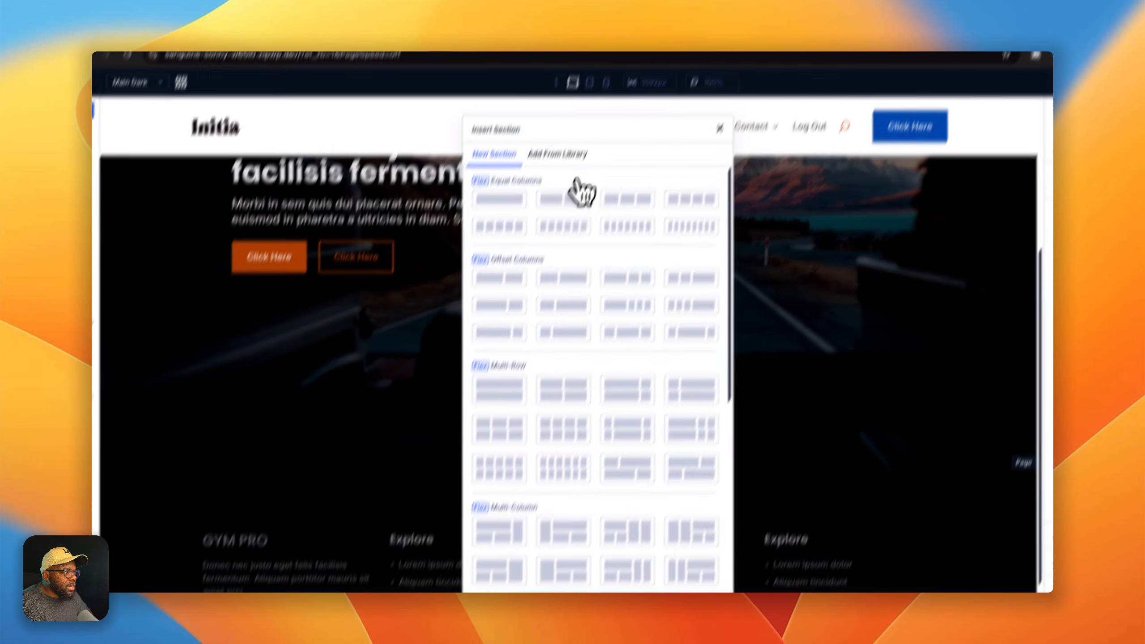
pyautogui.click(578, 158)
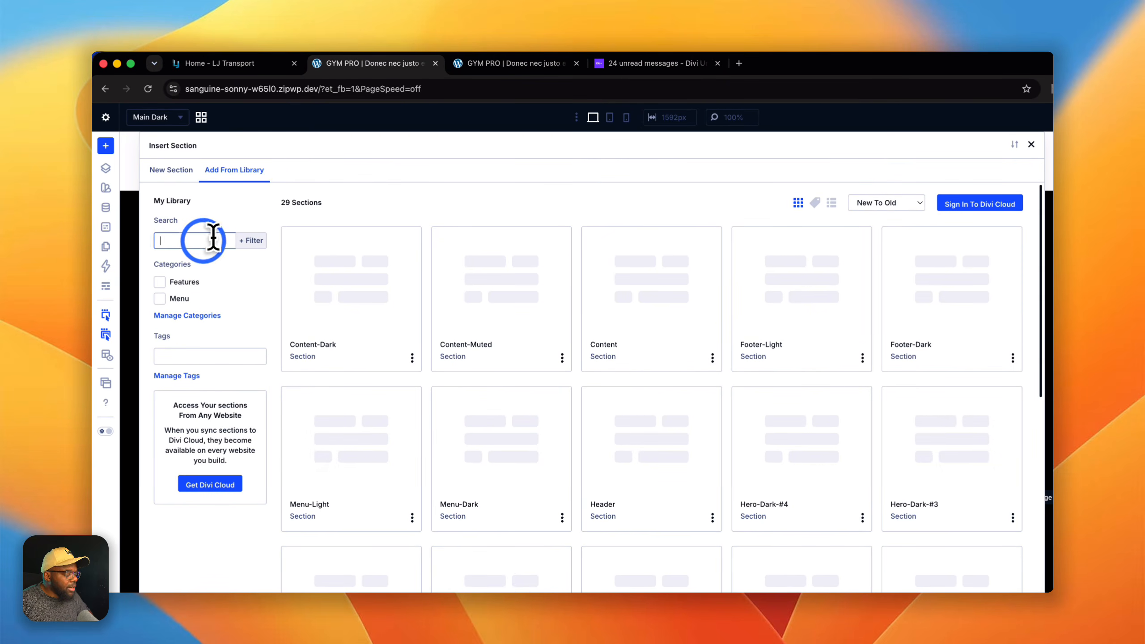
pyautogui.write('feature')
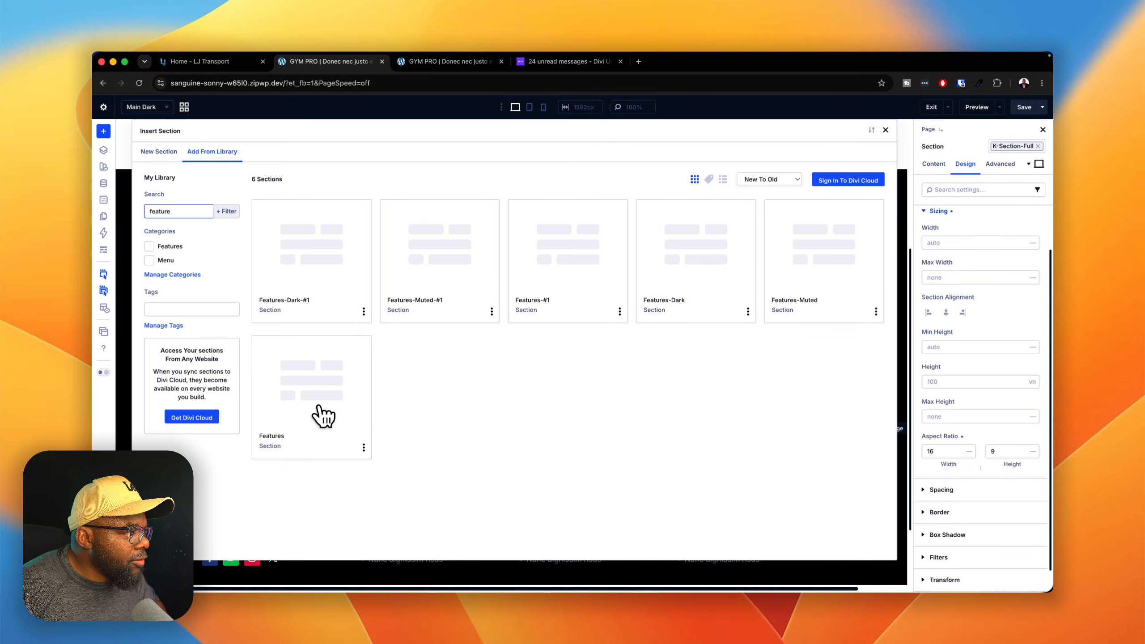
pyautogui.click(323, 416)
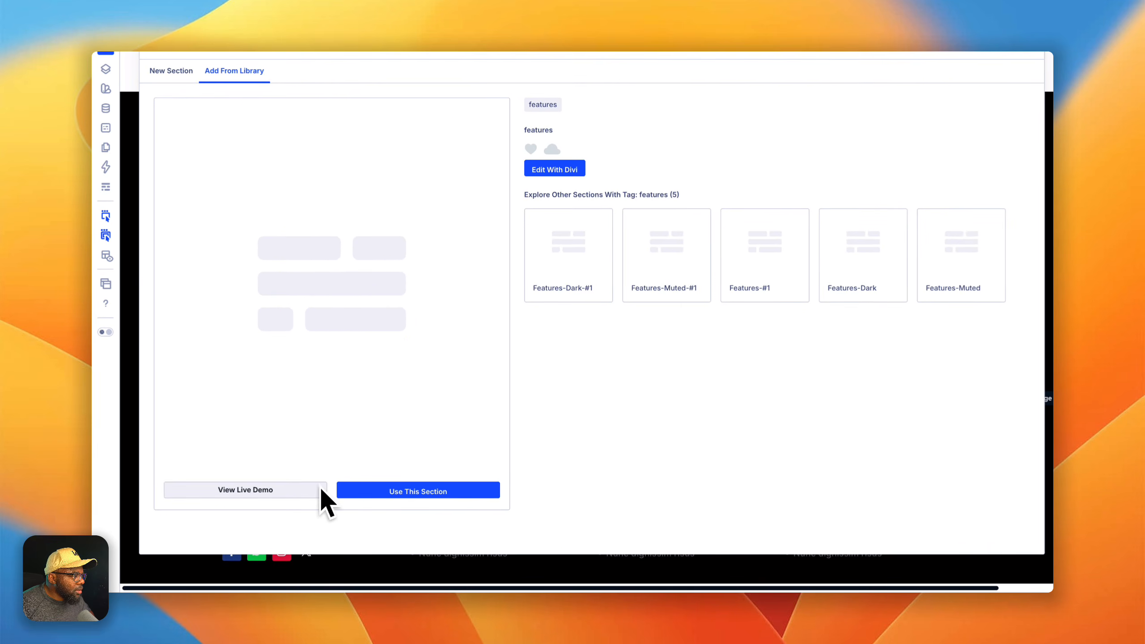
pyautogui.click(412, 492)
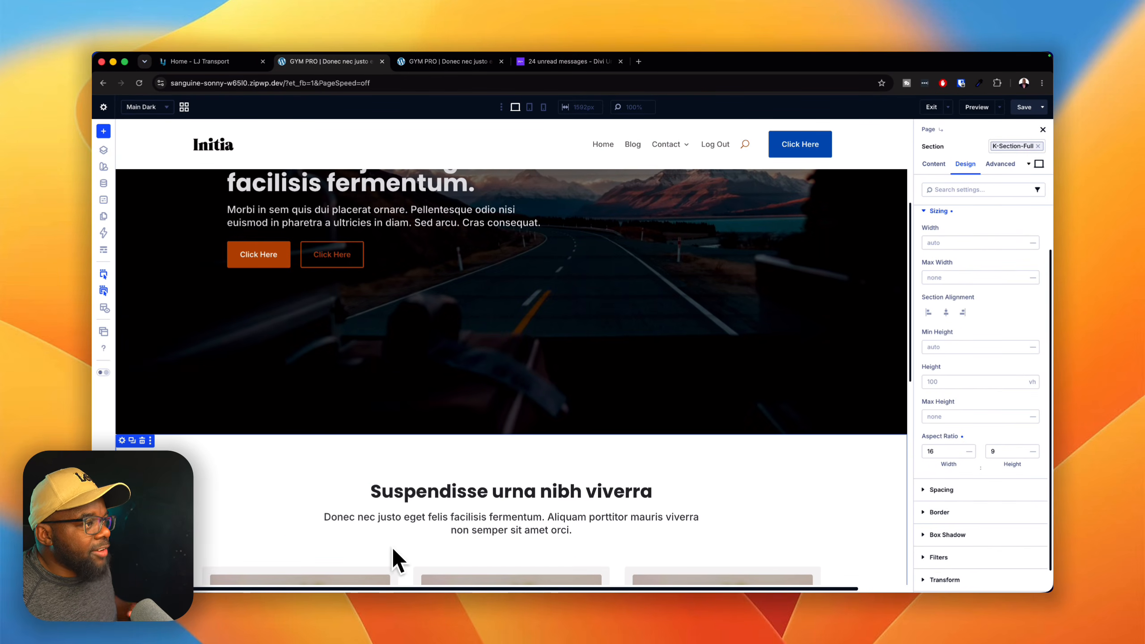
pyautogui.scroll(-5, 453, 509)
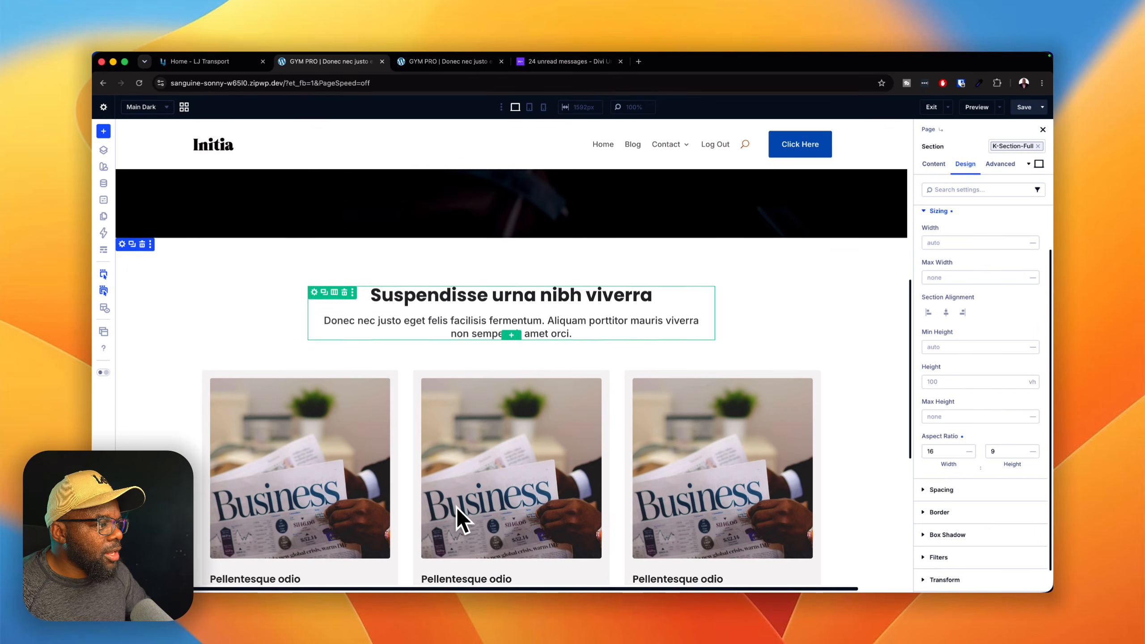
pyautogui.scroll(-3, 457, 507)
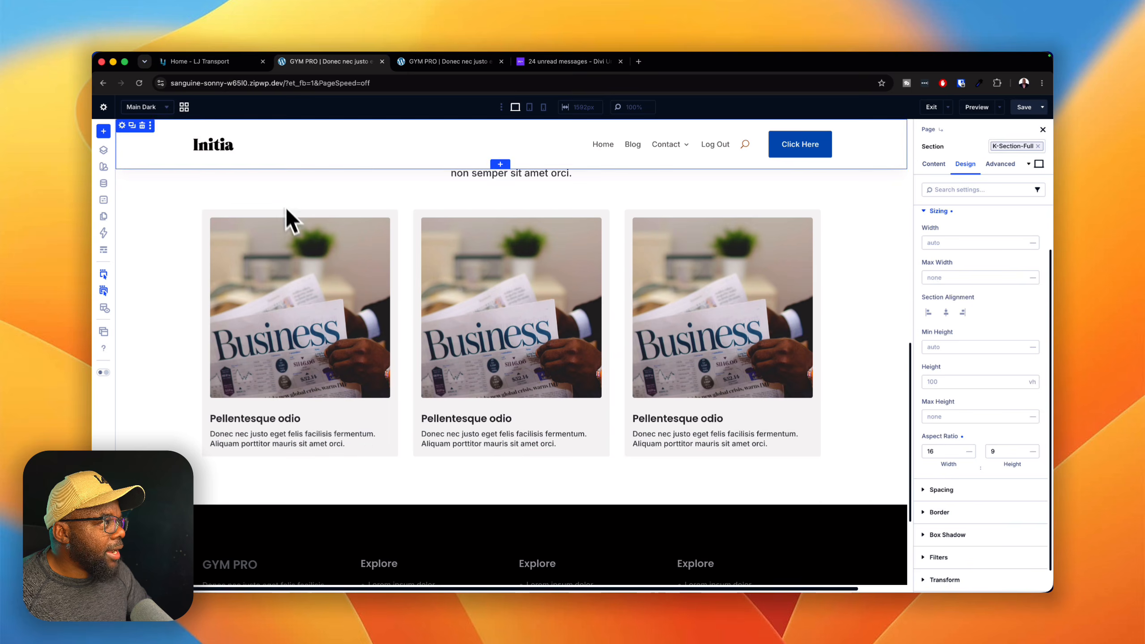
# Look through the sections below the hero on the client's live homepage, focusing on the transport service heading and its three services.
pyautogui.click(250, 62)
pyautogui.scroll(-6, 505, 365)
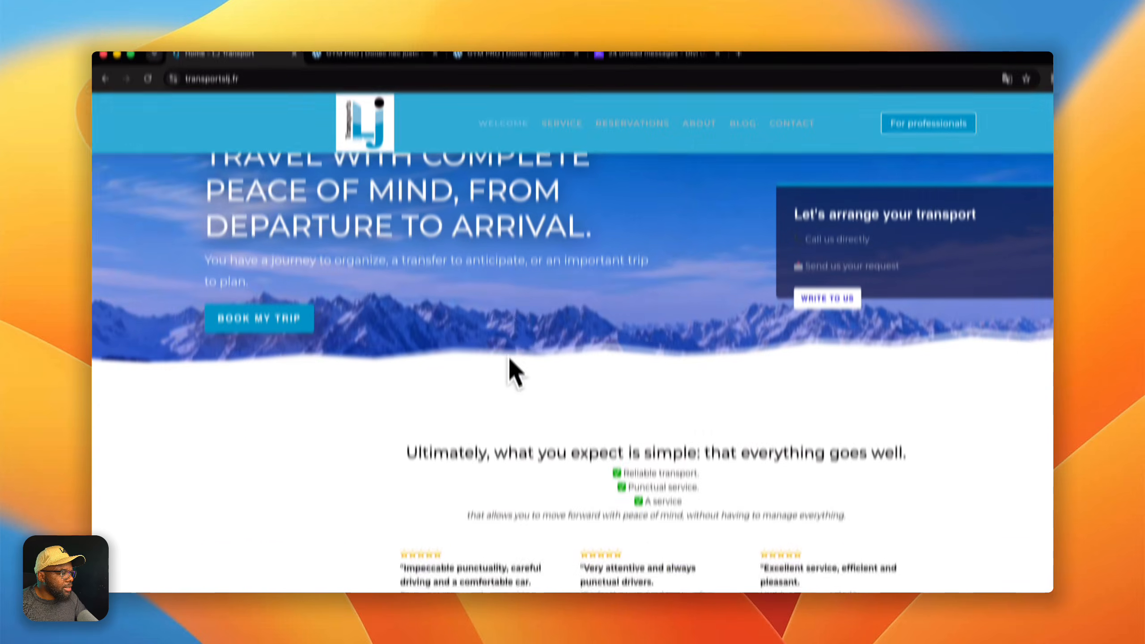
pyautogui.scroll(-5, 464, 342)
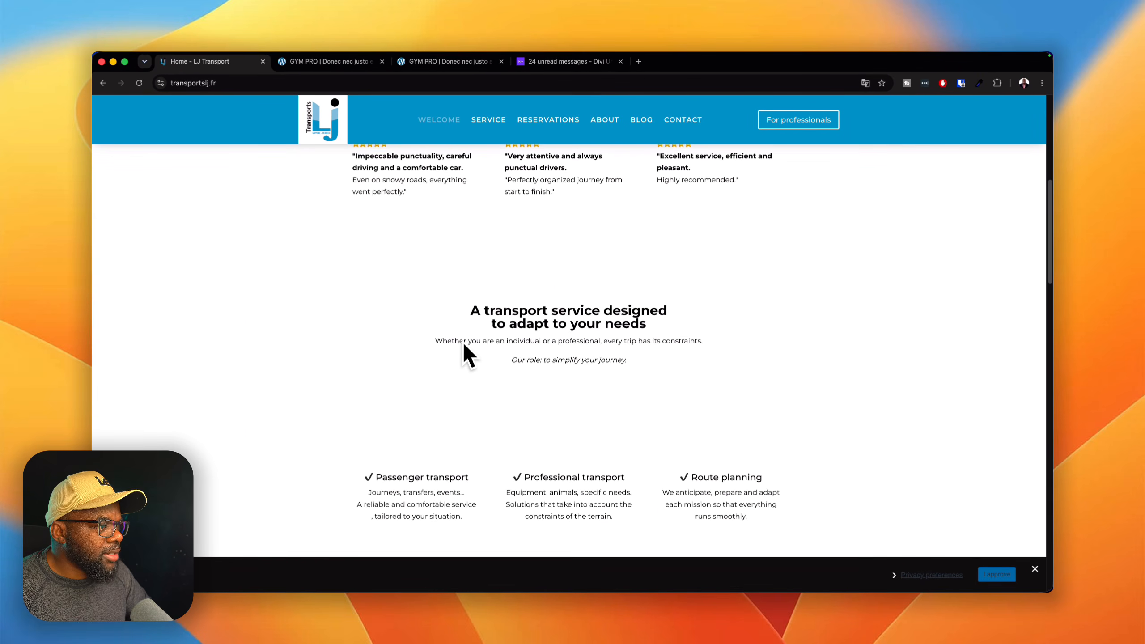
pyautogui.scroll(-3, 464, 344)
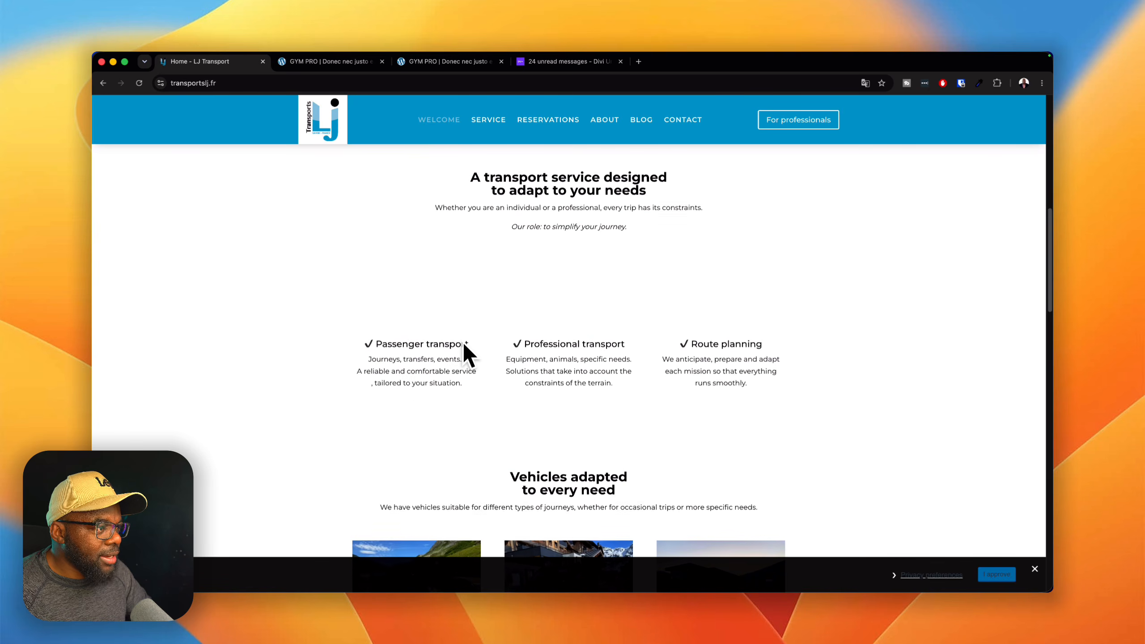
pyautogui.scroll(-4, 463, 344)
pyautogui.scroll(4, 464, 344)
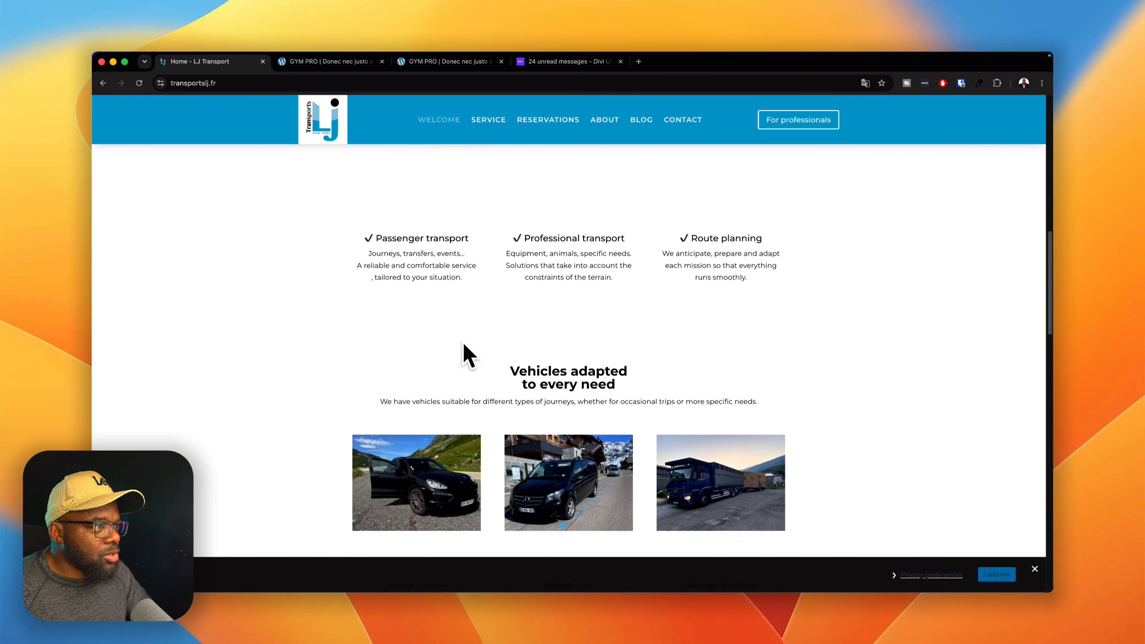
pyautogui.scroll(2, 462, 341)
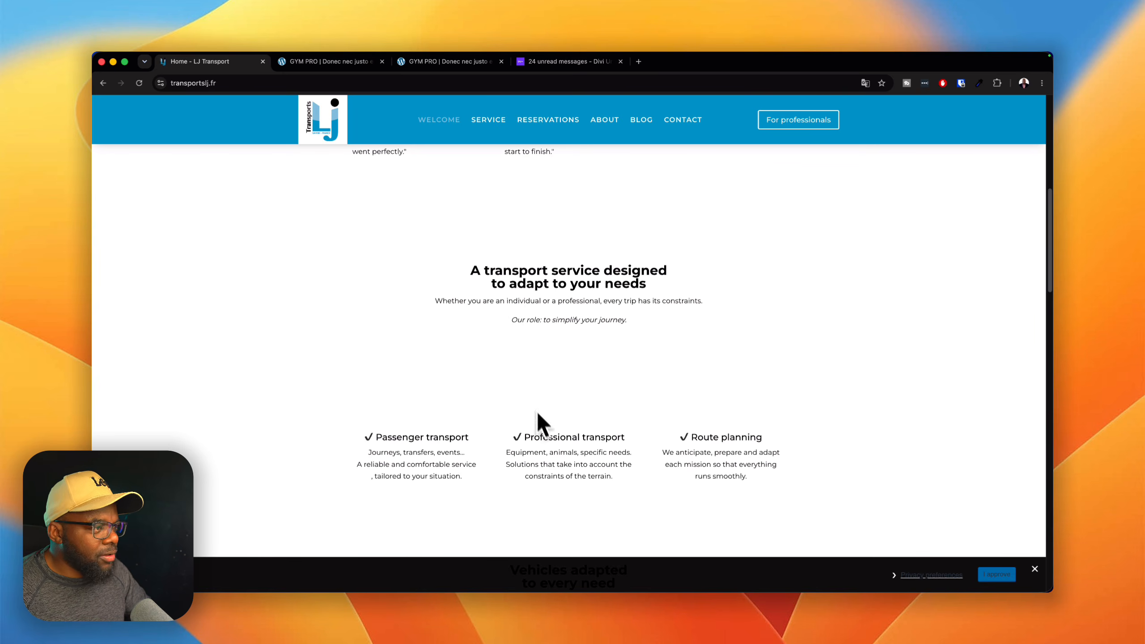
# Replace the features section's heading with "A transport service designed to adapt to your needs.", copied from the client's homepage.
pyautogui.moveTo(474, 271); pyautogui.dragTo(648, 284)
pyautogui.press('super+c')
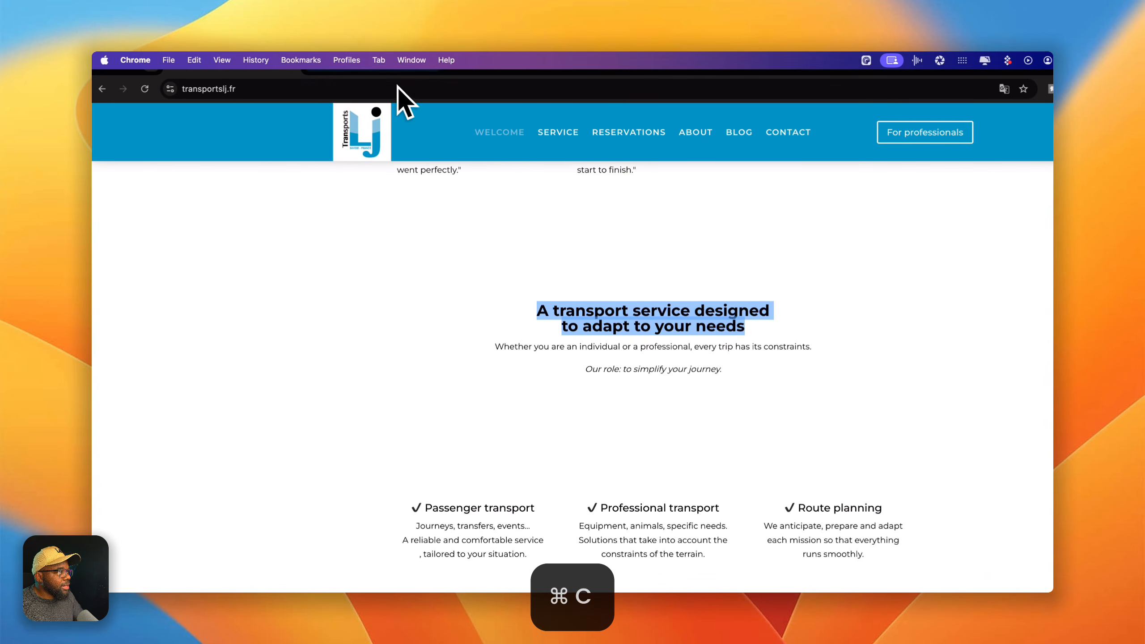
pyautogui.click(379, 65)
pyautogui.scroll(6, 534, 338)
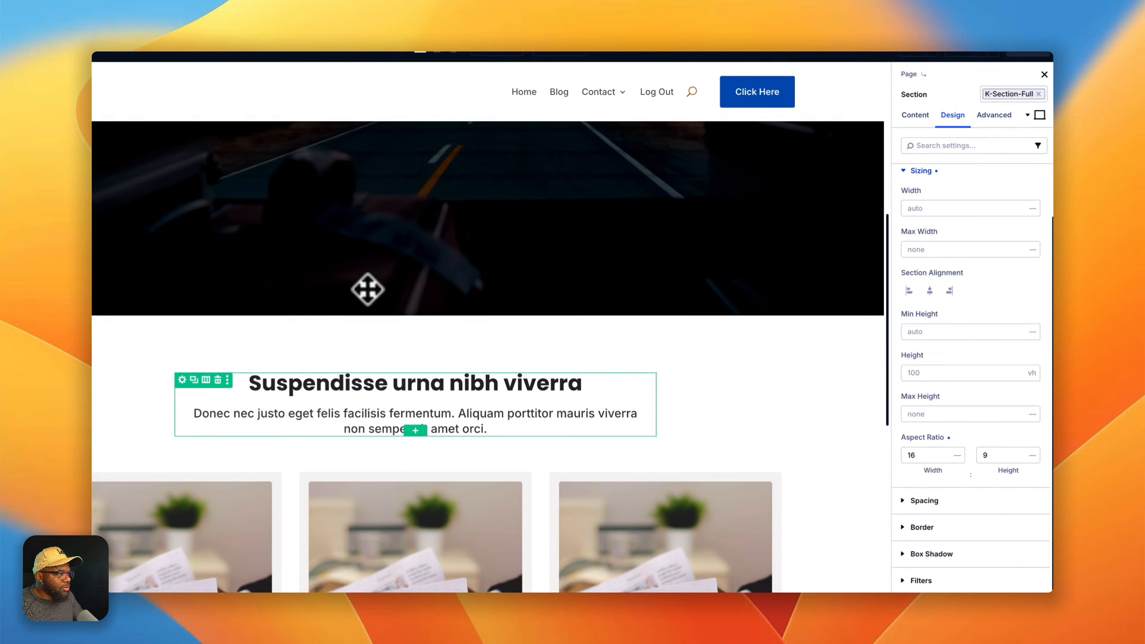
pyautogui.click(368, 401)
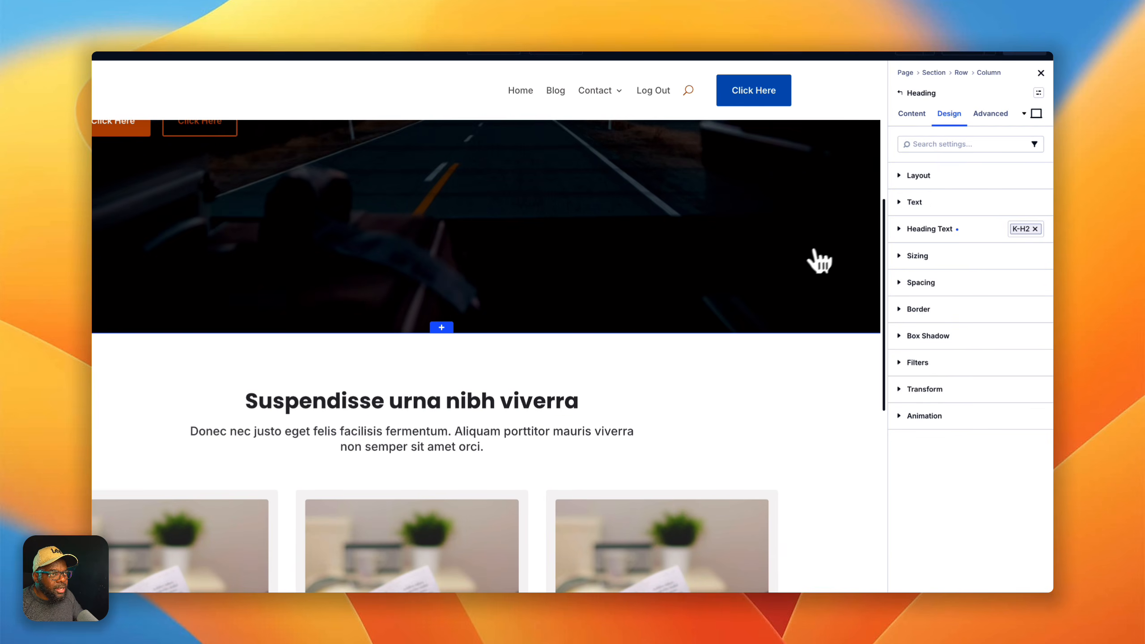
pyautogui.click(971, 289)
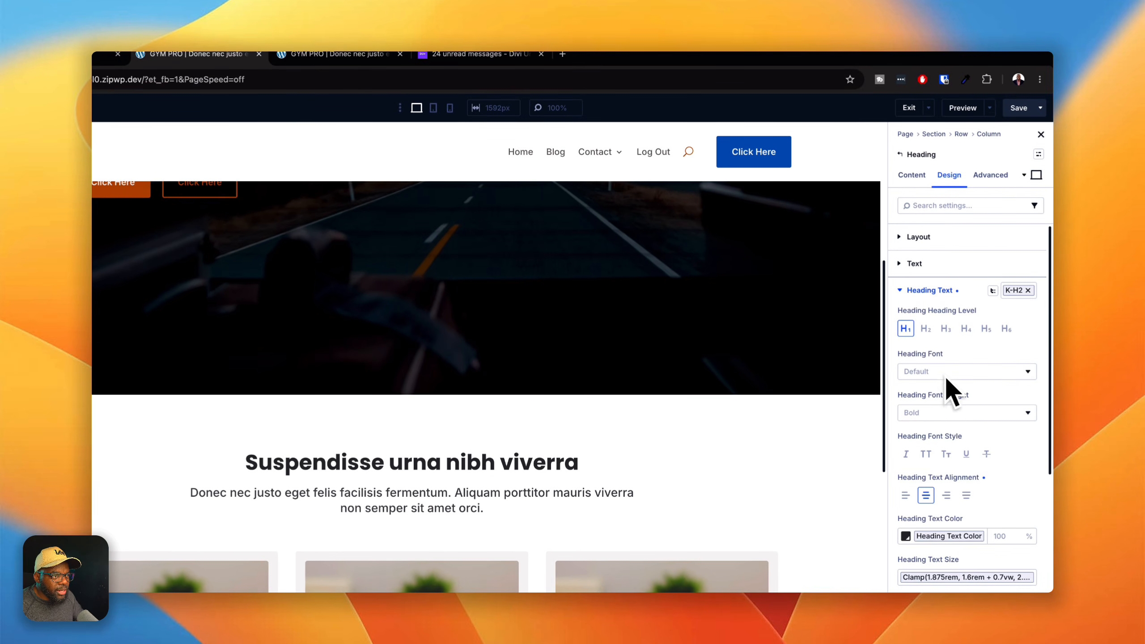
pyautogui.click(912, 175)
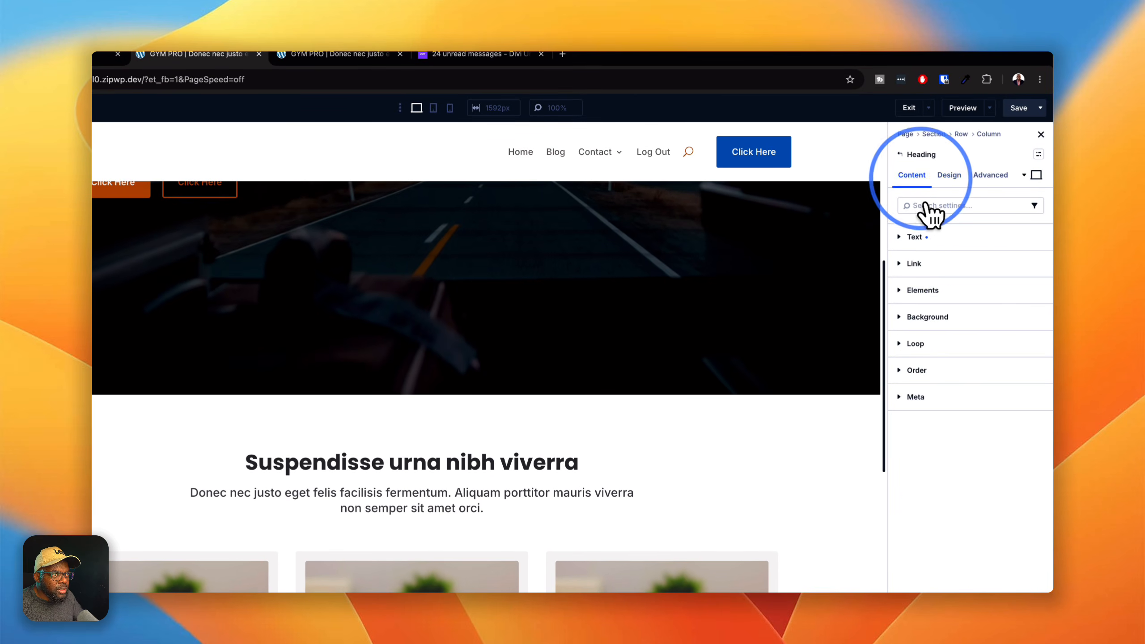
pyautogui.click(947, 241)
pyautogui.tripleClick(942, 302)
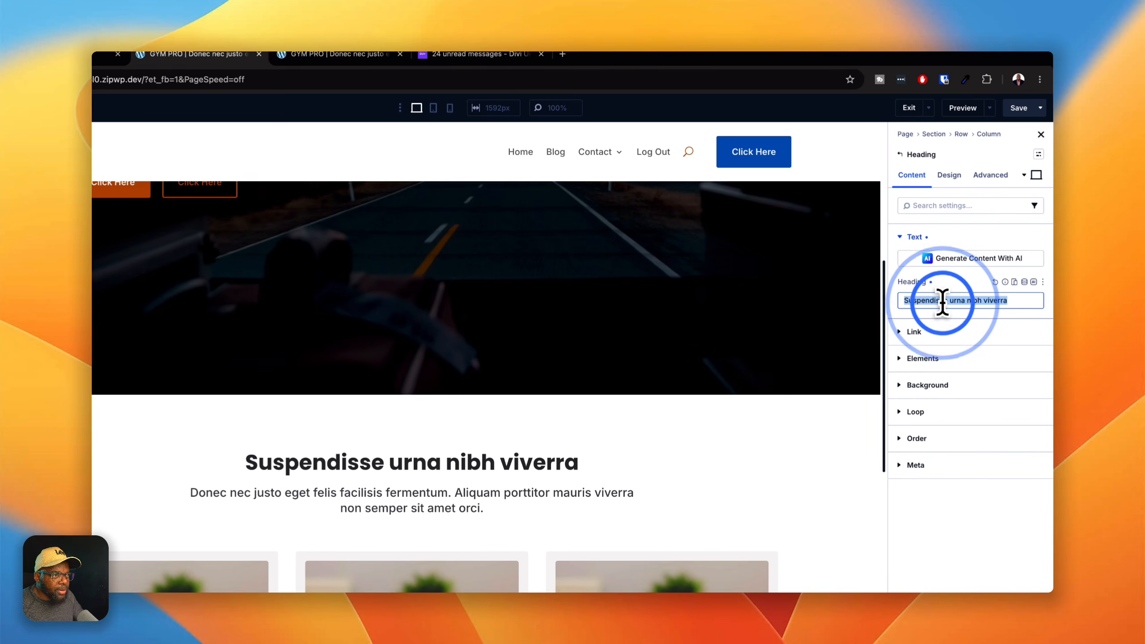
pyautogui.press('super+v')
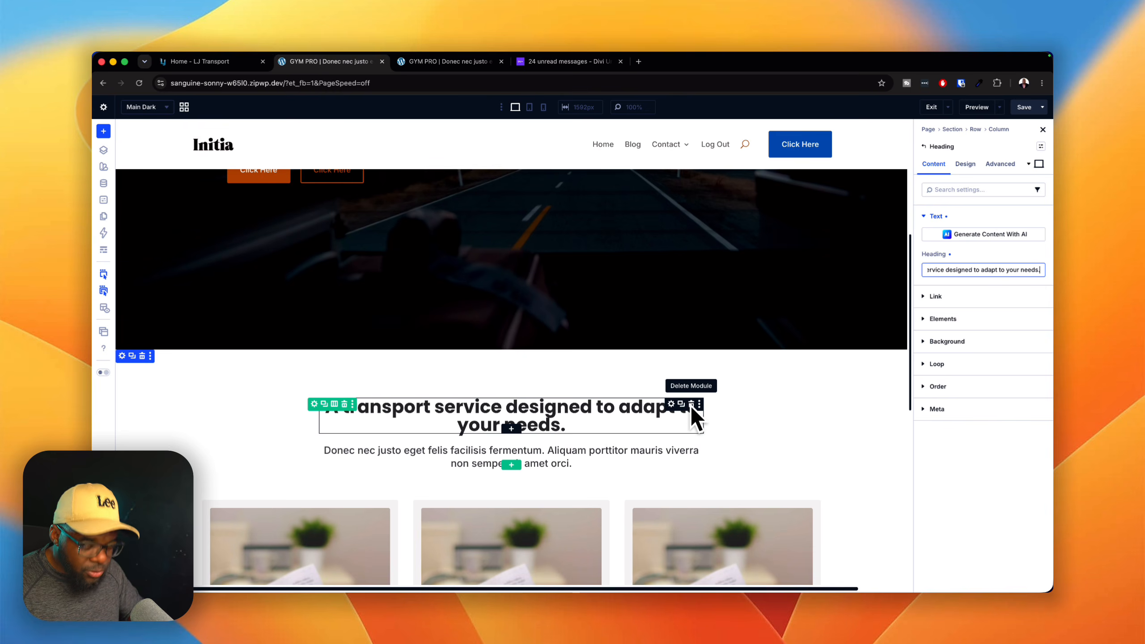
# Replace the features intro paragraph with the client's line "Whether you are an individual or a professional, every trip has its constraints.".
pyautogui.click(254, 60)
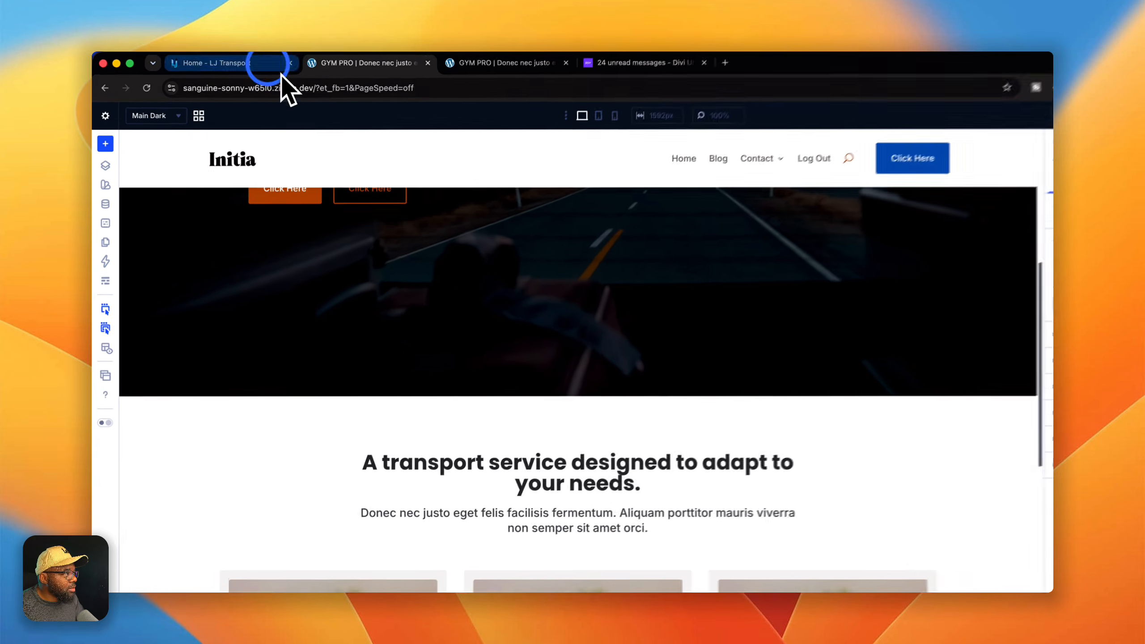
pyautogui.moveTo(496, 346); pyautogui.dragTo(838, 361)
pyautogui.press('super+c')
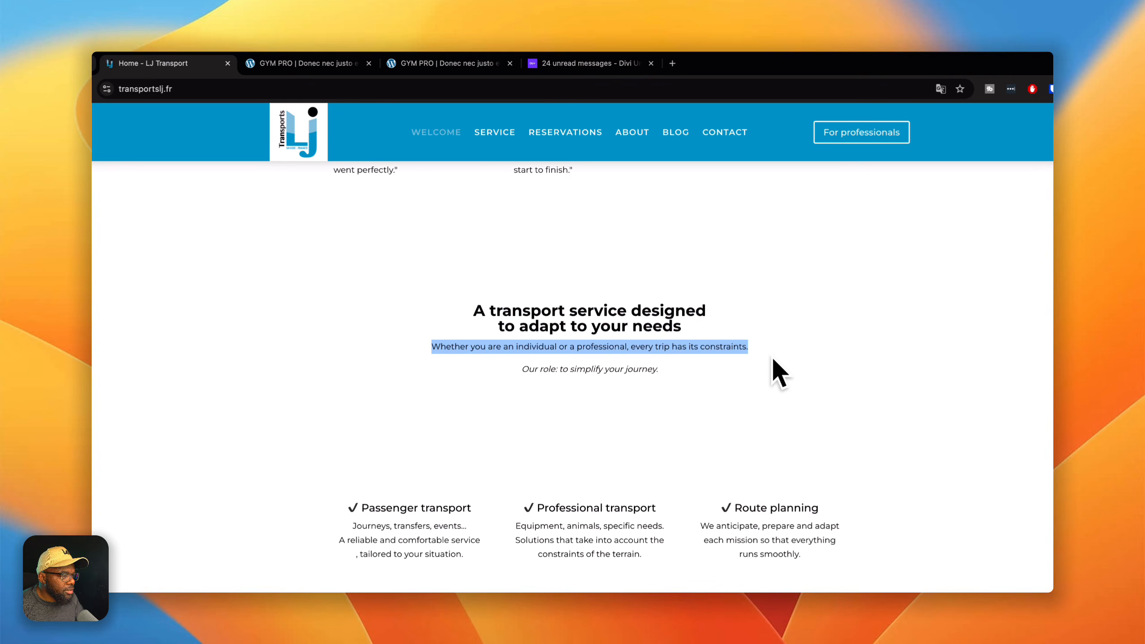
pyautogui.click(352, 63)
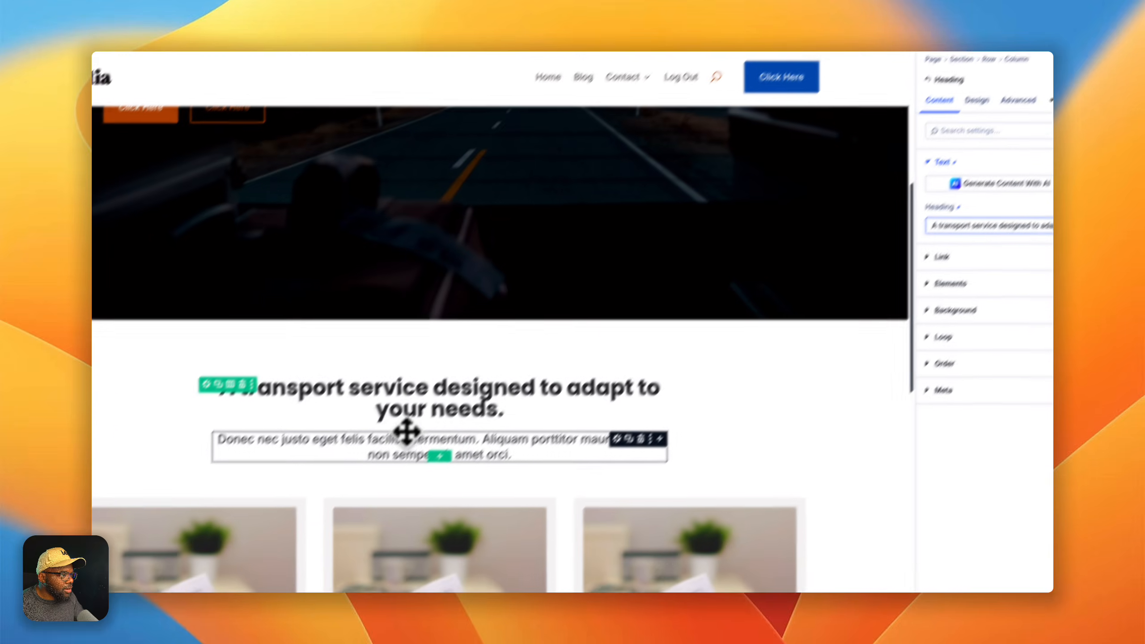
pyautogui.click(404, 432)
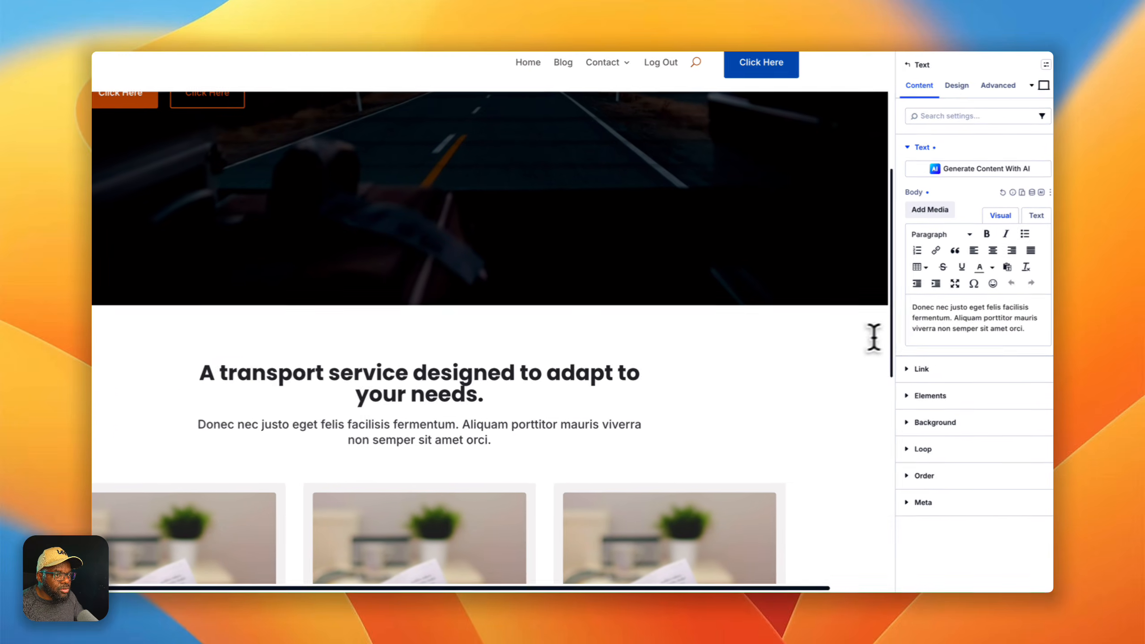
pyautogui.moveTo(1024, 329); pyautogui.dragTo(904, 307)
pyautogui.press('super+v')
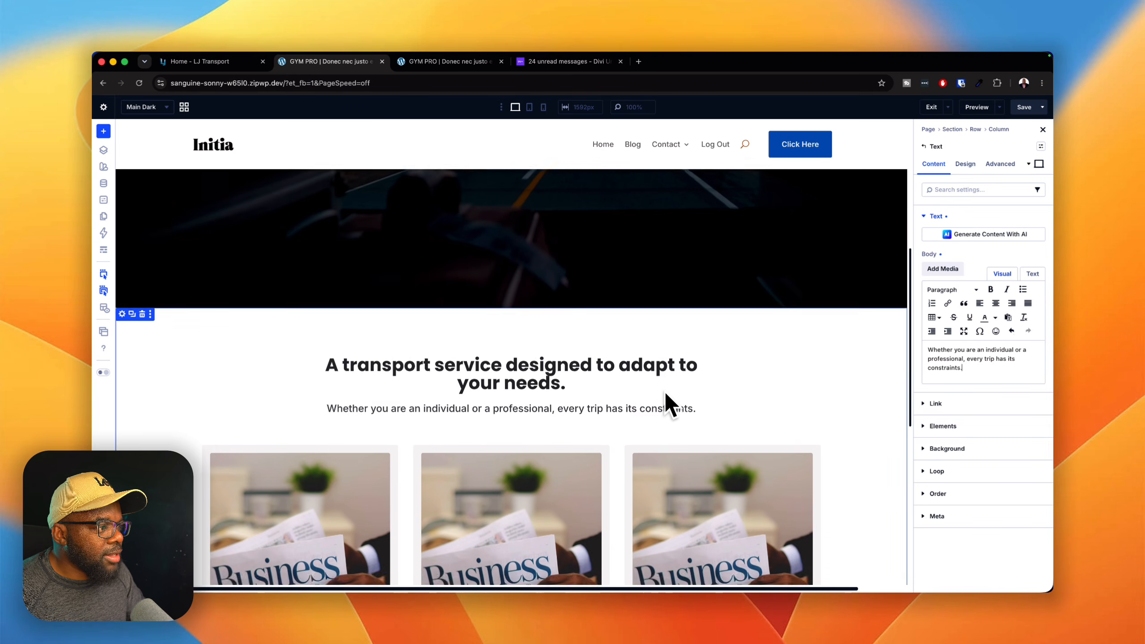
# Switch the first feature card's preset from k-blurb to k-blurb-icon.
pyautogui.scroll(-5, 664, 391)
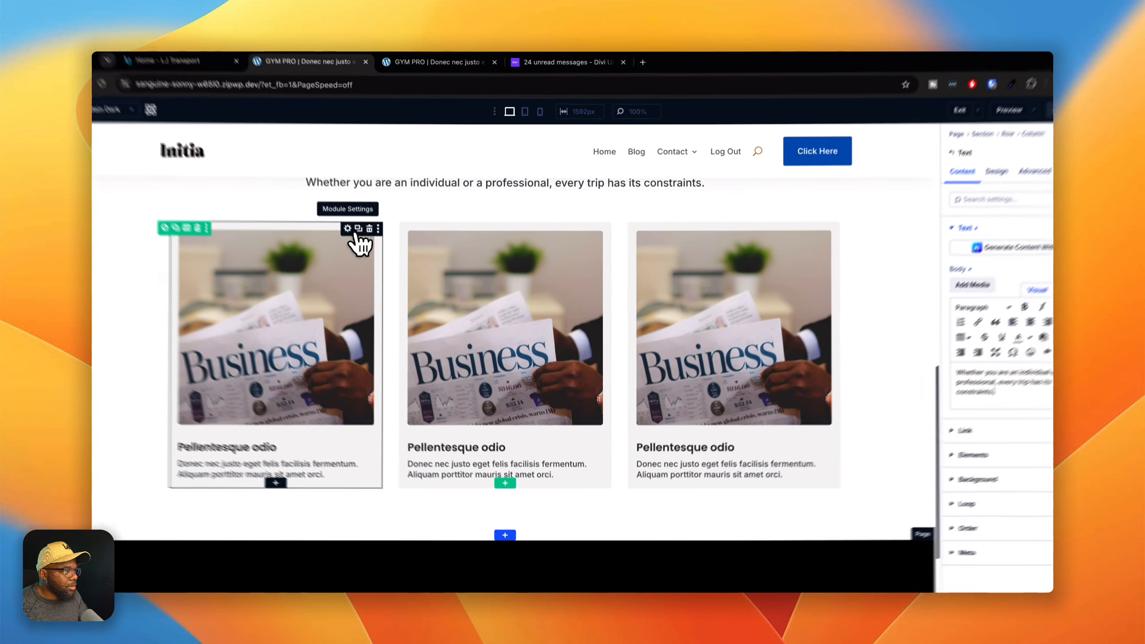
pyautogui.click(365, 216)
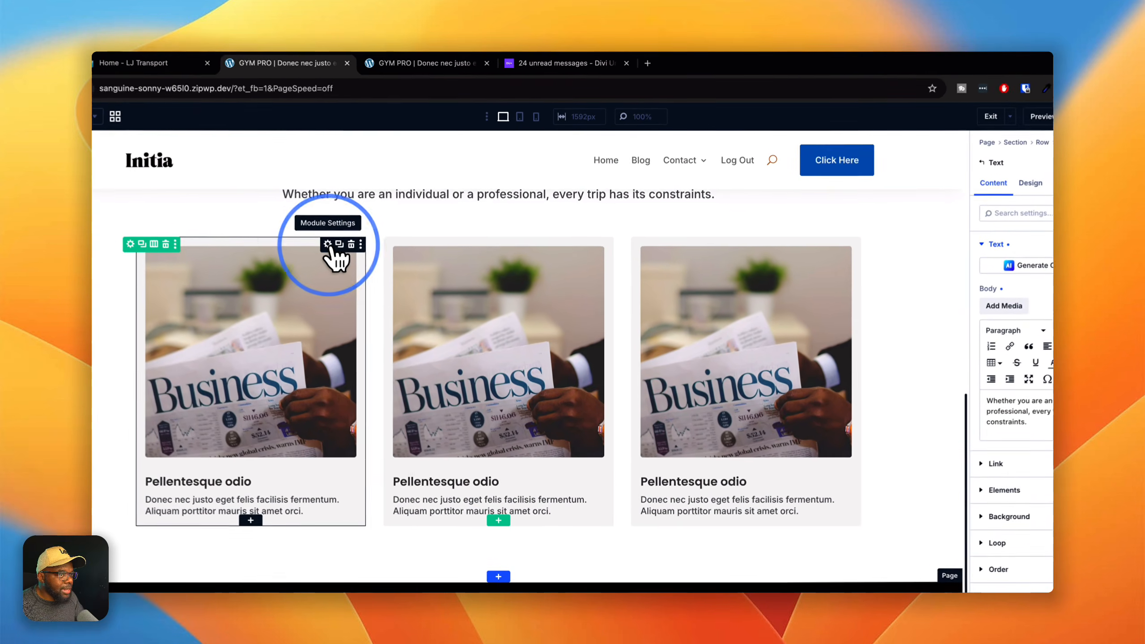
pyautogui.click(1018, 164)
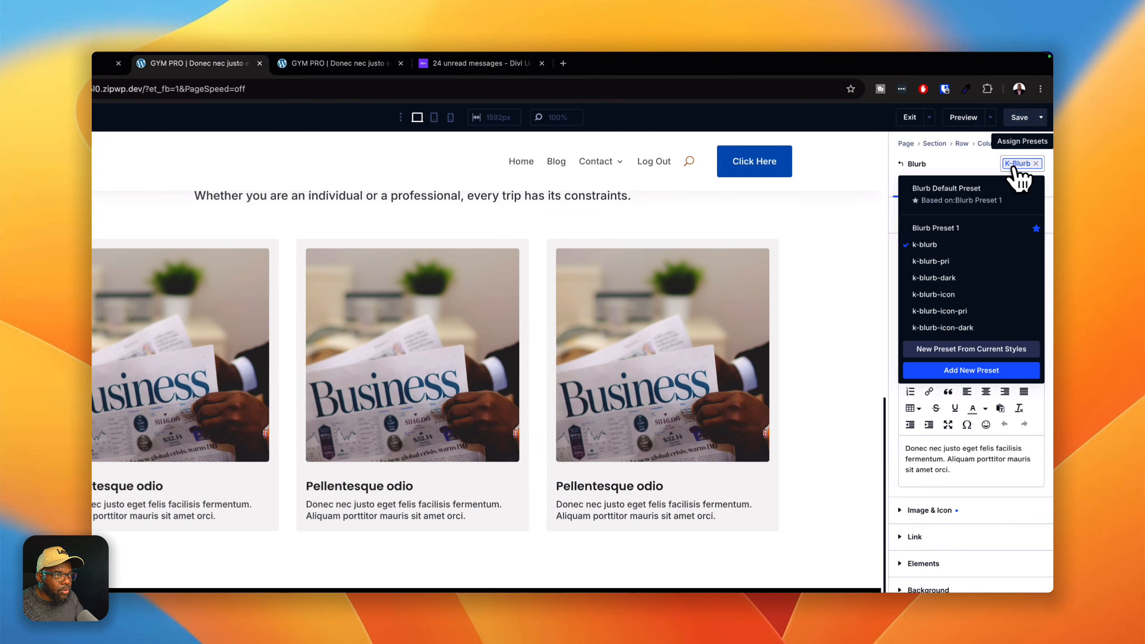
pyautogui.click(955, 299)
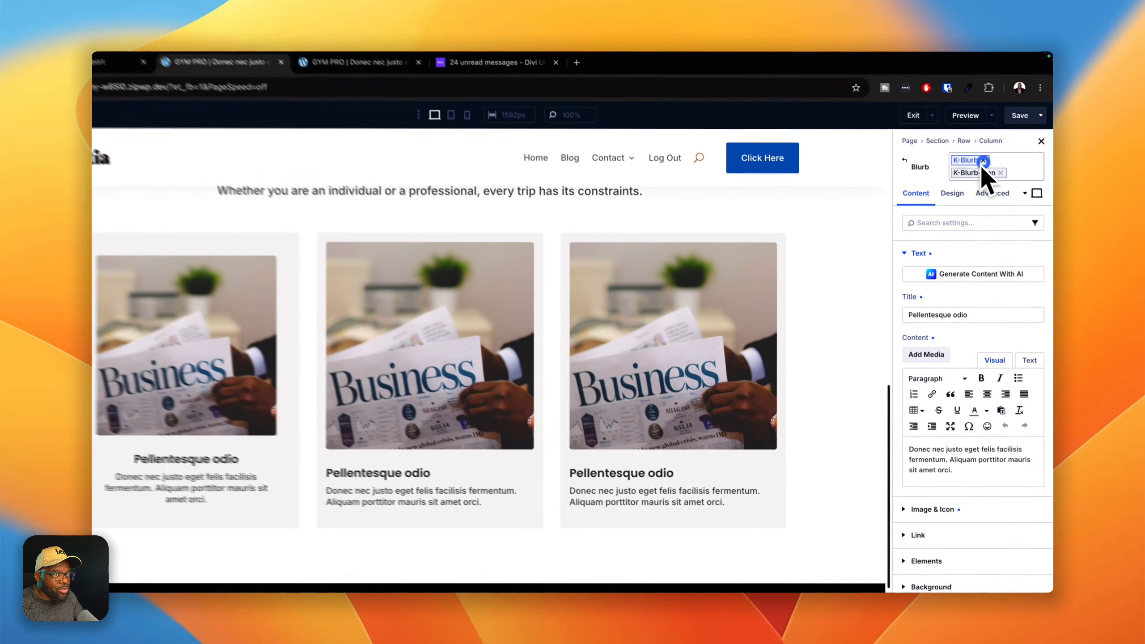
pyautogui.click(992, 147)
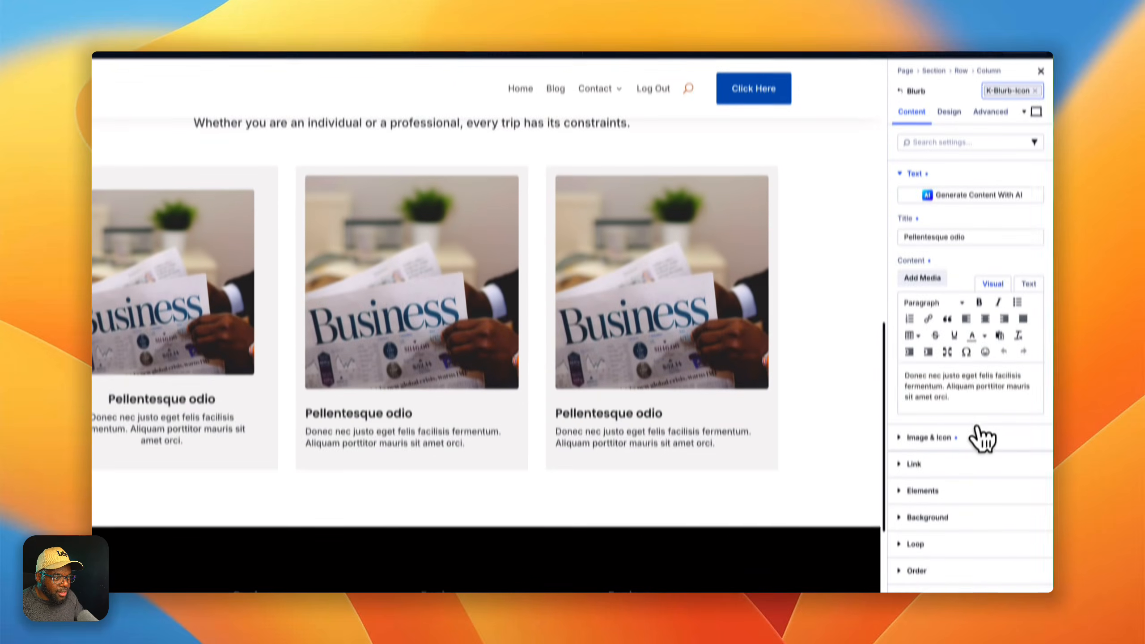
# Remove the first card's image, enable Use Icon, and choose a front-view car icon found by searching "car".
pyautogui.click(979, 514)
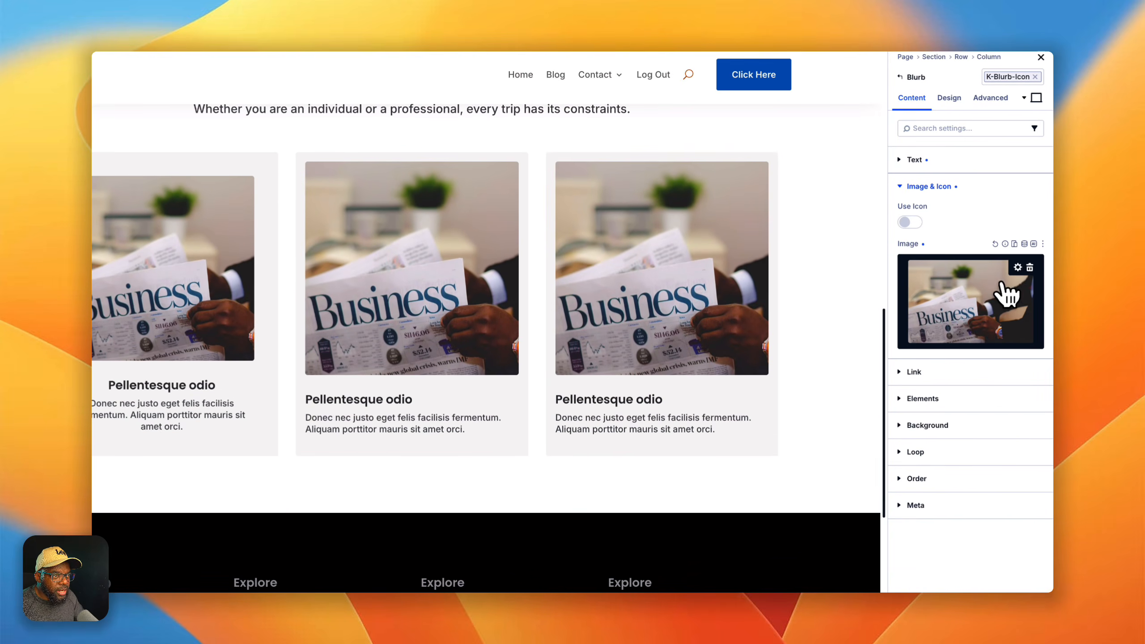
pyautogui.click(1031, 269)
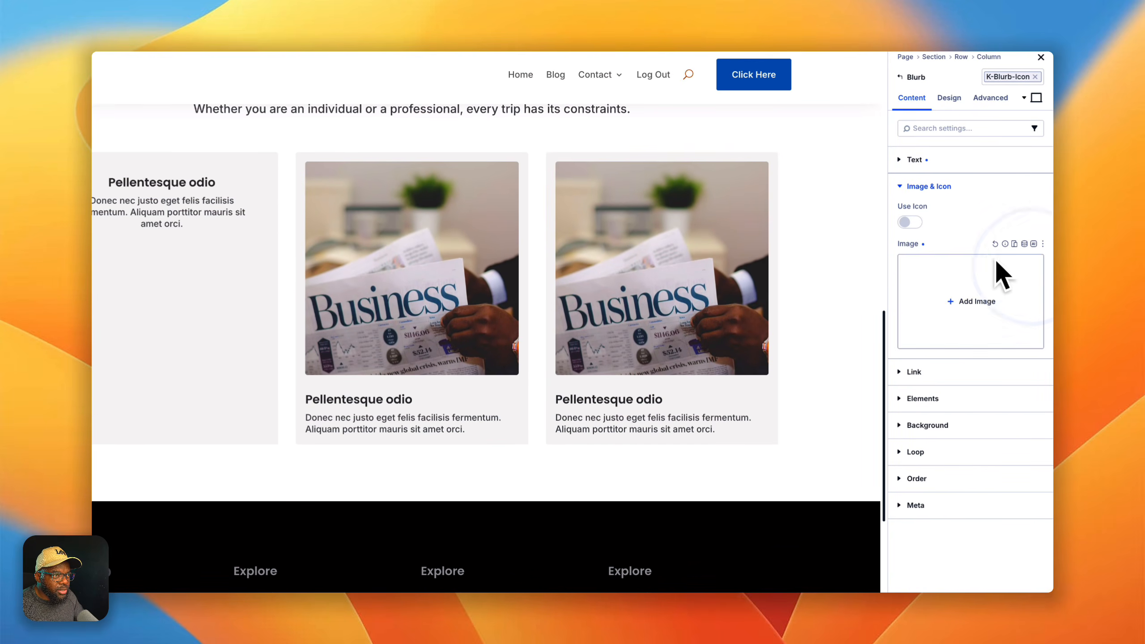
pyautogui.click(915, 222)
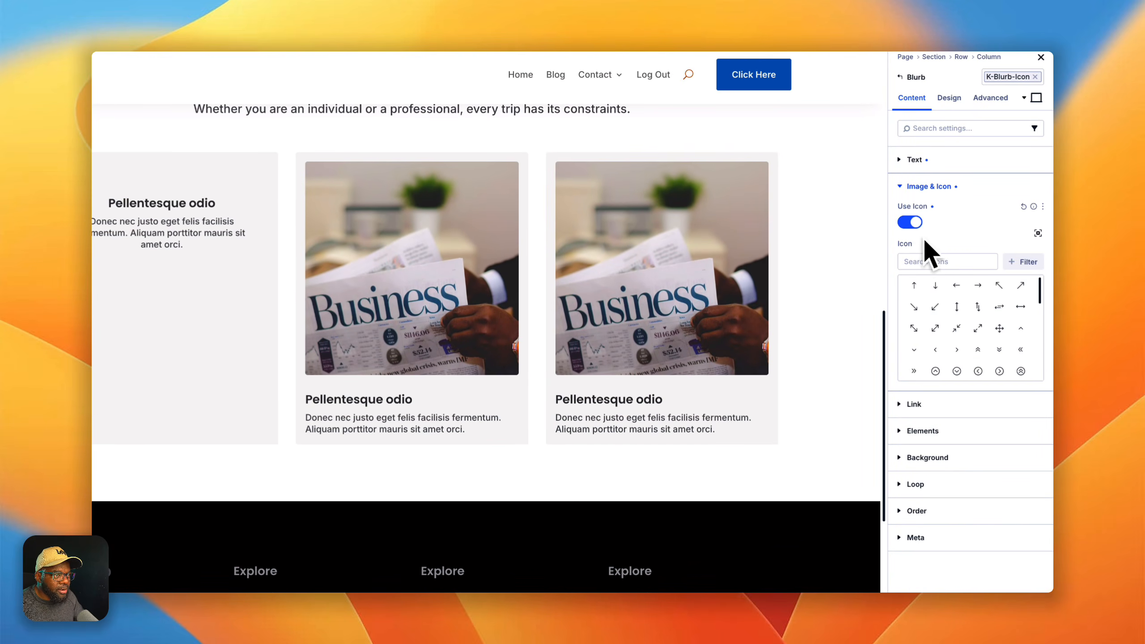
pyautogui.click(945, 261)
pyautogui.write('car')
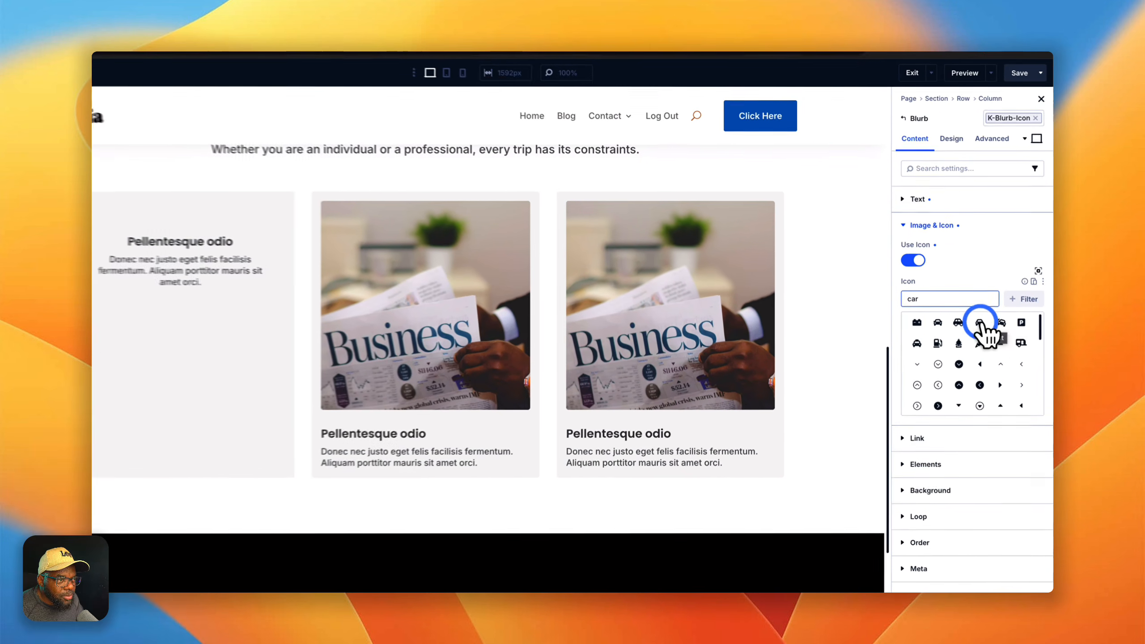
pyautogui.click(990, 323)
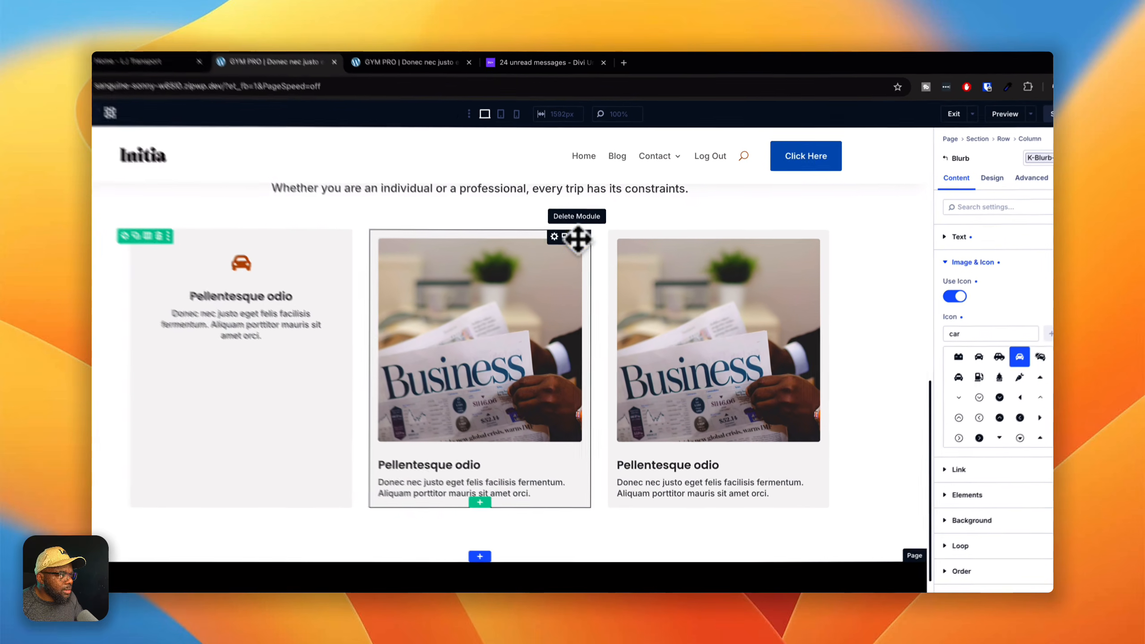
# Delete the two remaining image cards and duplicate the car icon card.
pyautogui.click(597, 217)
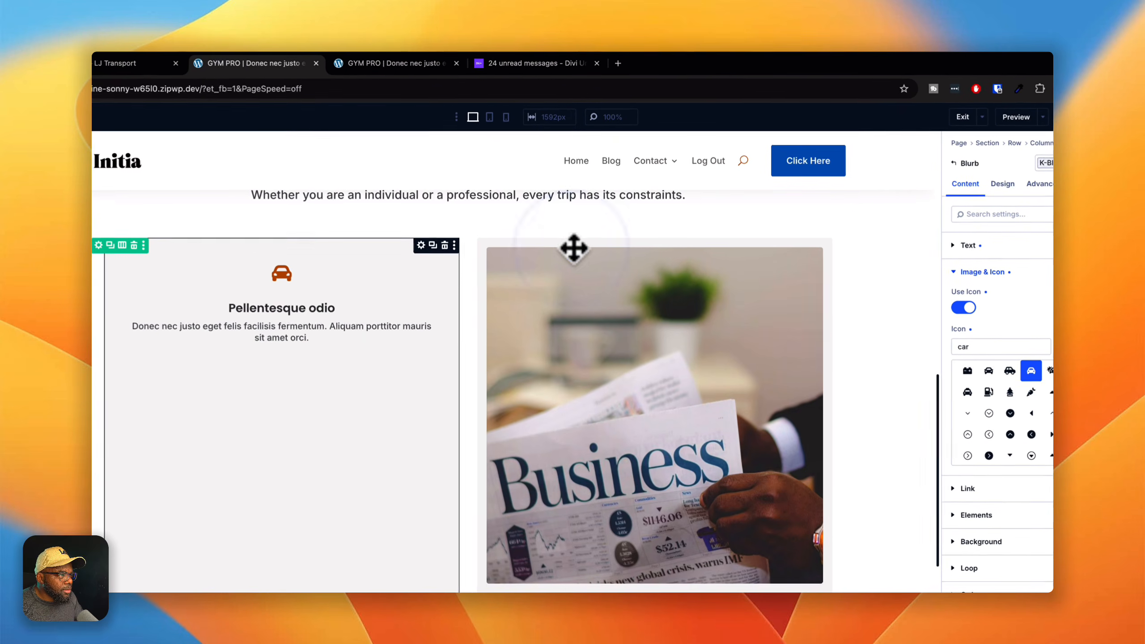
pyautogui.click(432, 246)
pyautogui.click(818, 246)
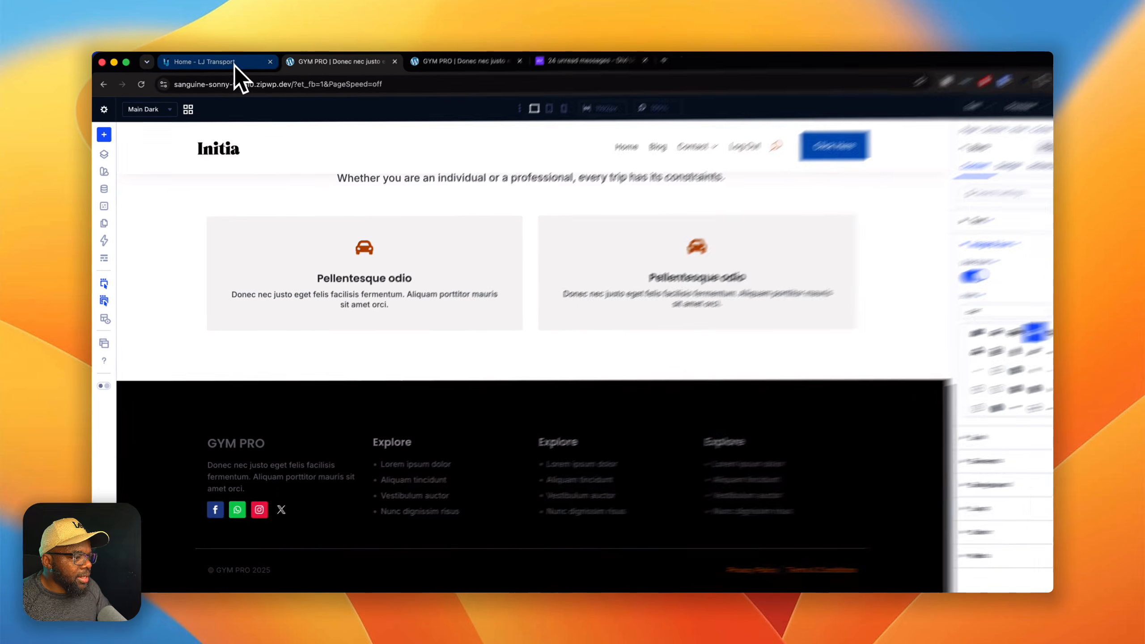
# Set the first card's title to "Passenger transport", copied from the client's homepage.
pyautogui.click(250, 66)
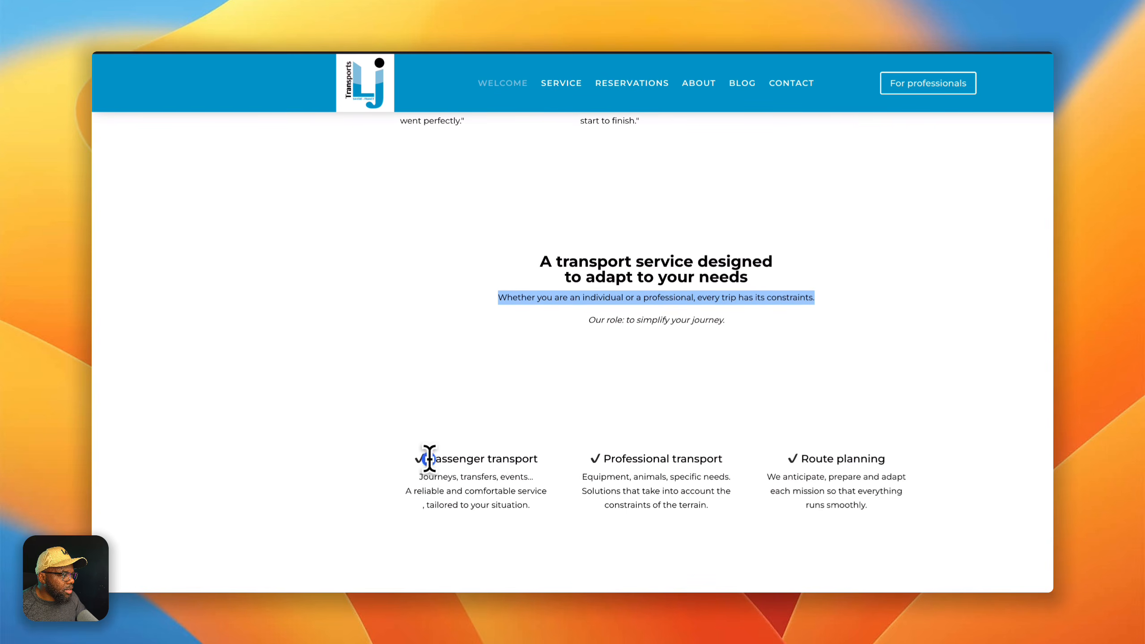
pyautogui.press('super+c')
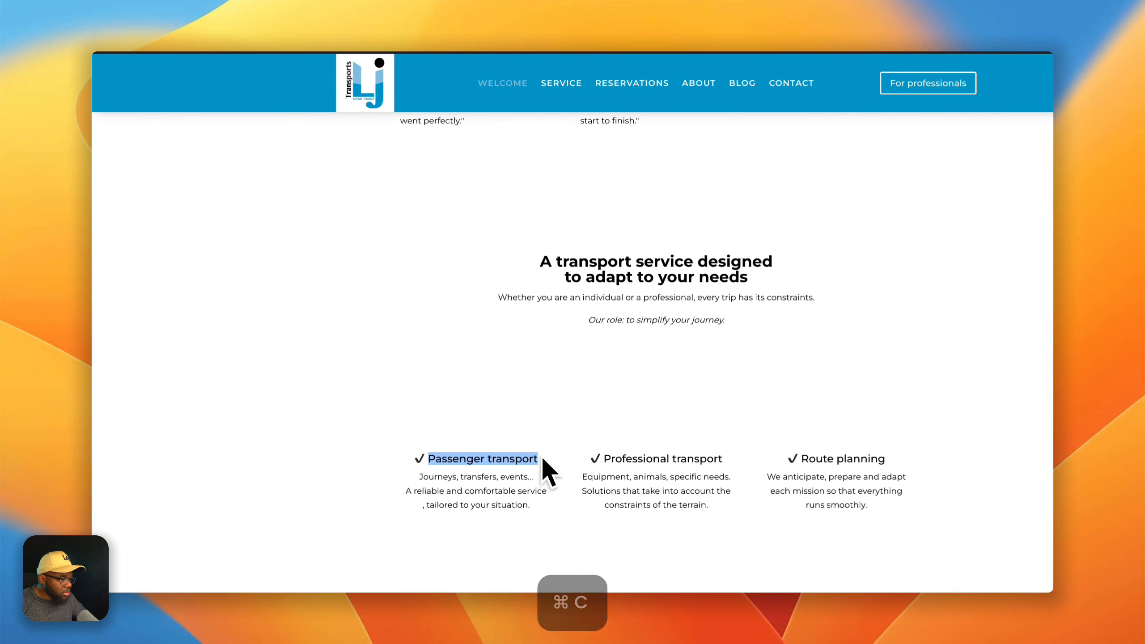
pyautogui.click(343, 62)
pyautogui.click(334, 307)
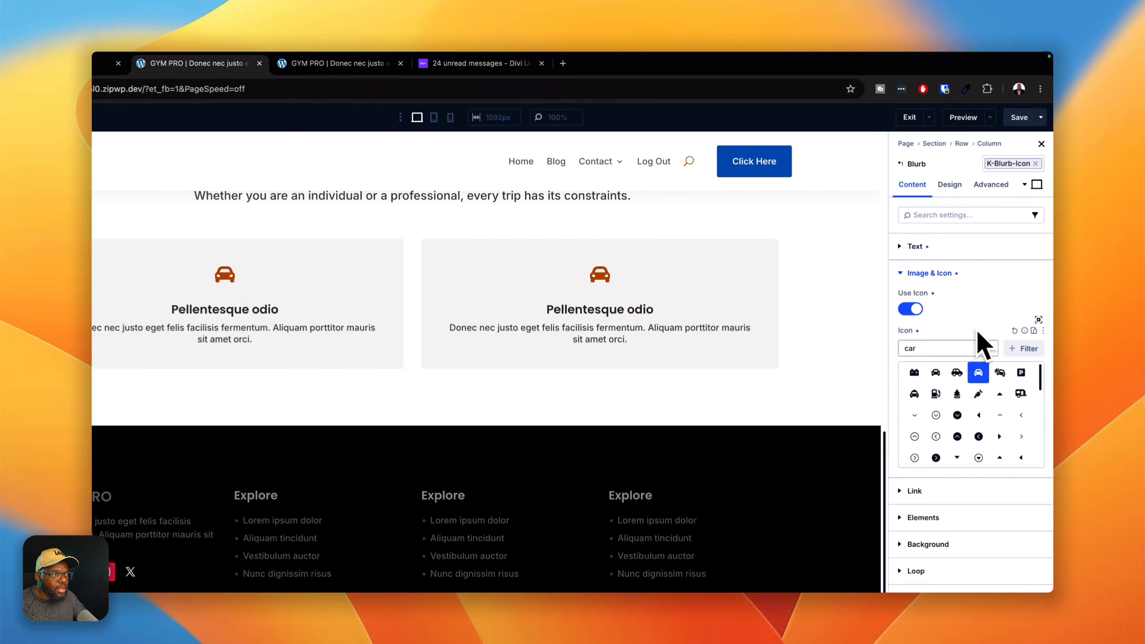
pyautogui.click(977, 248)
pyautogui.press('super+v')
# Replace the first card's placeholder description with the Passenger transport copy ("Journeys, transfers, events...") from the client's homepage.
pyautogui.click(262, 63)
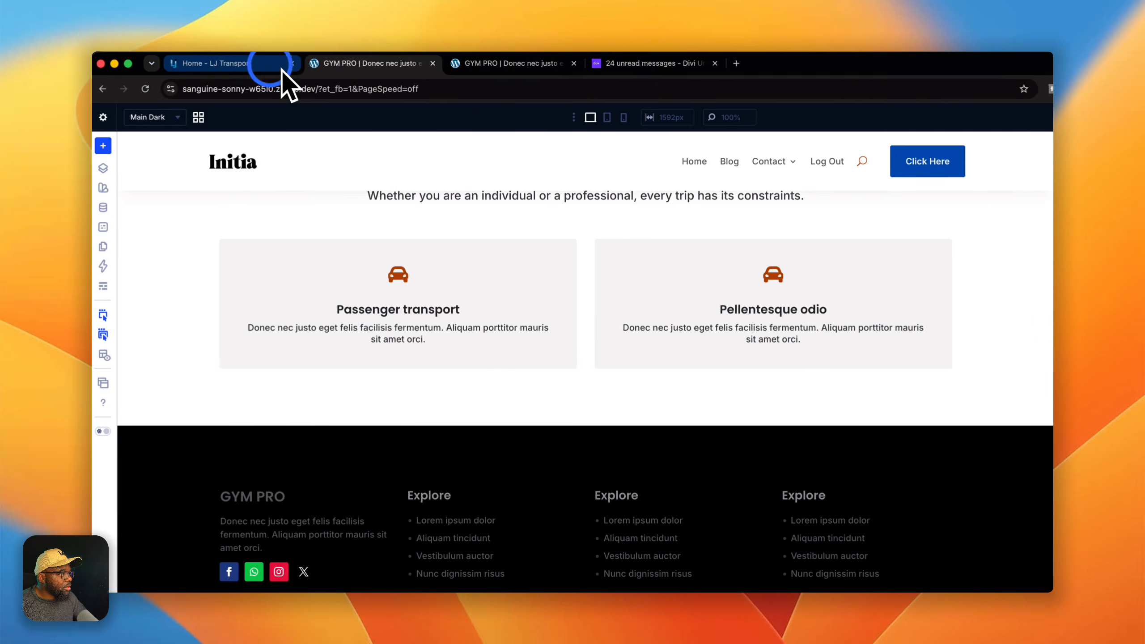
pyautogui.moveTo(420, 428); pyautogui.dragTo(486, 441)
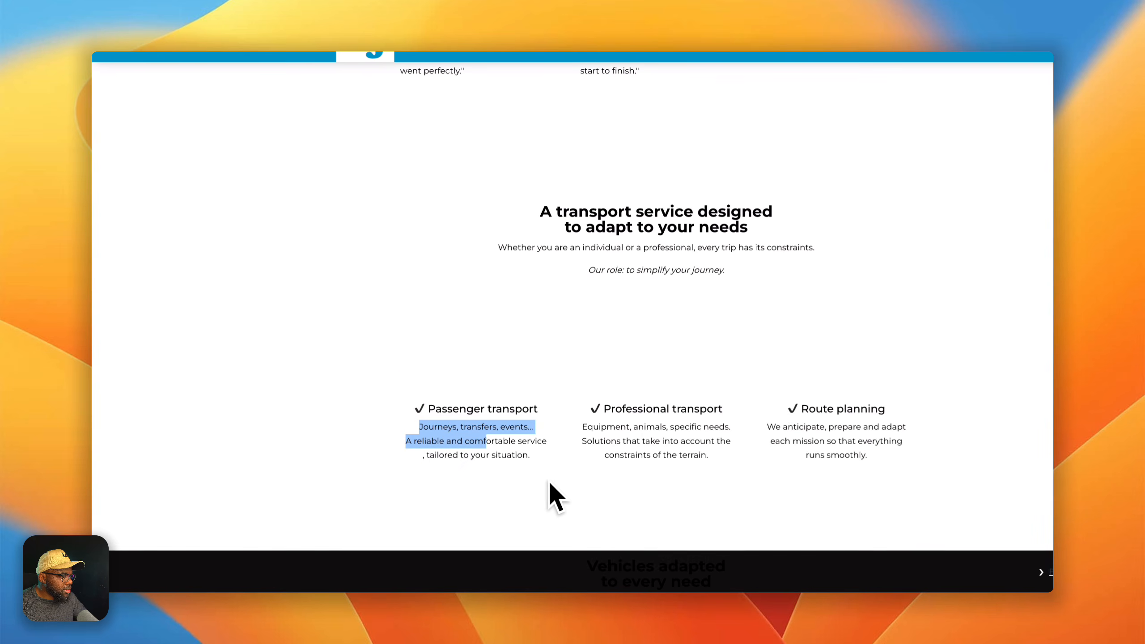
pyautogui.press('super+c')
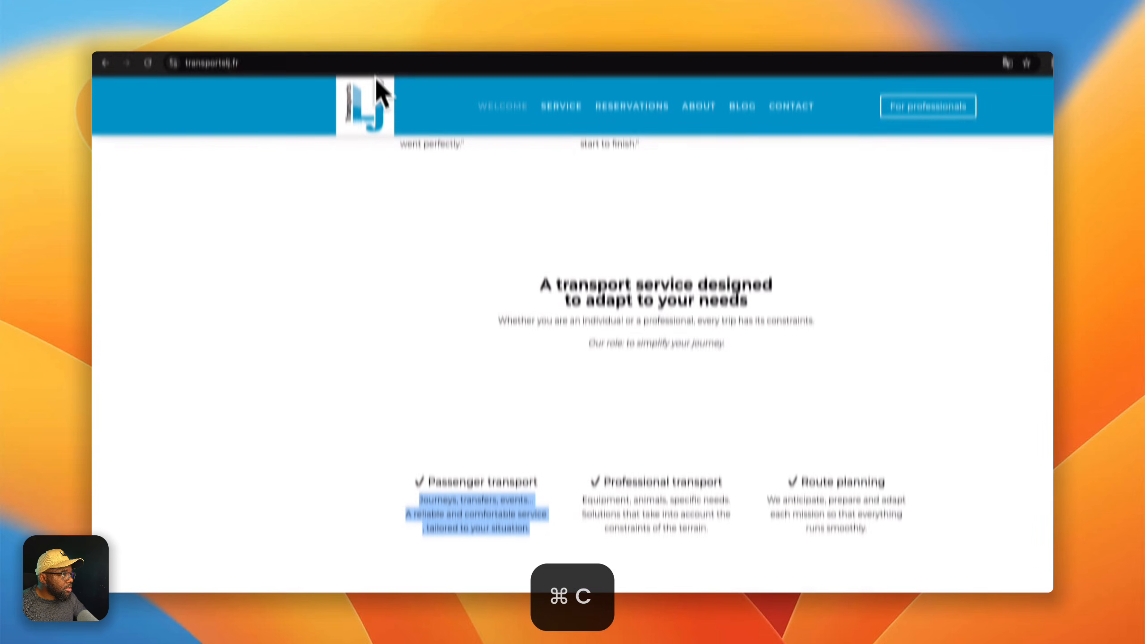
pyautogui.click(375, 60)
pyautogui.tripleClick(925, 380)
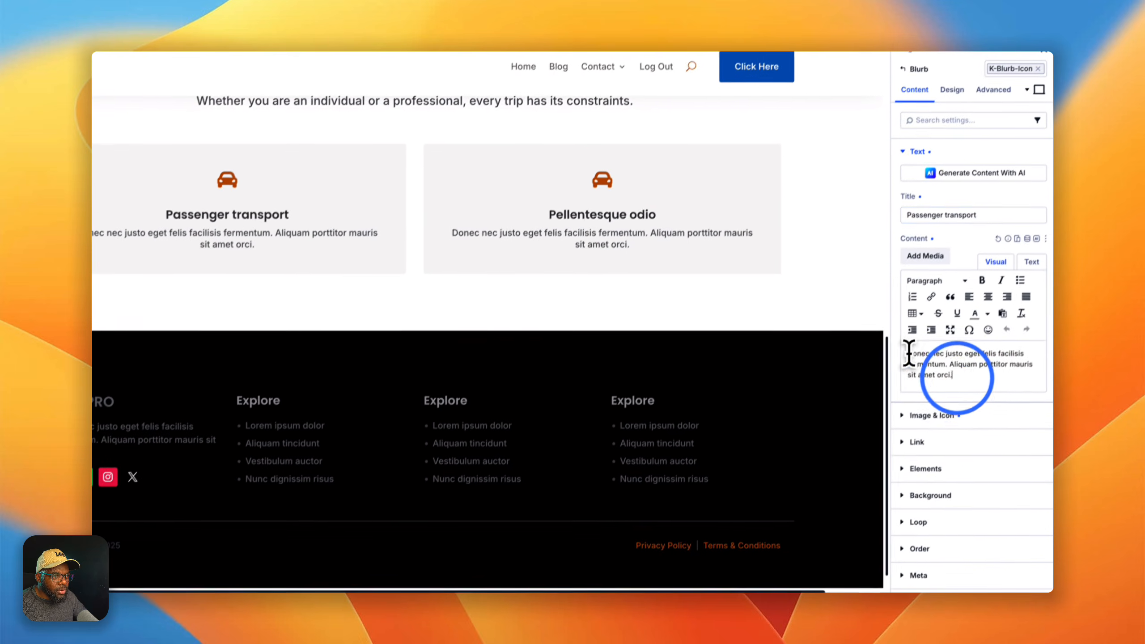
pyautogui.press('super+v')
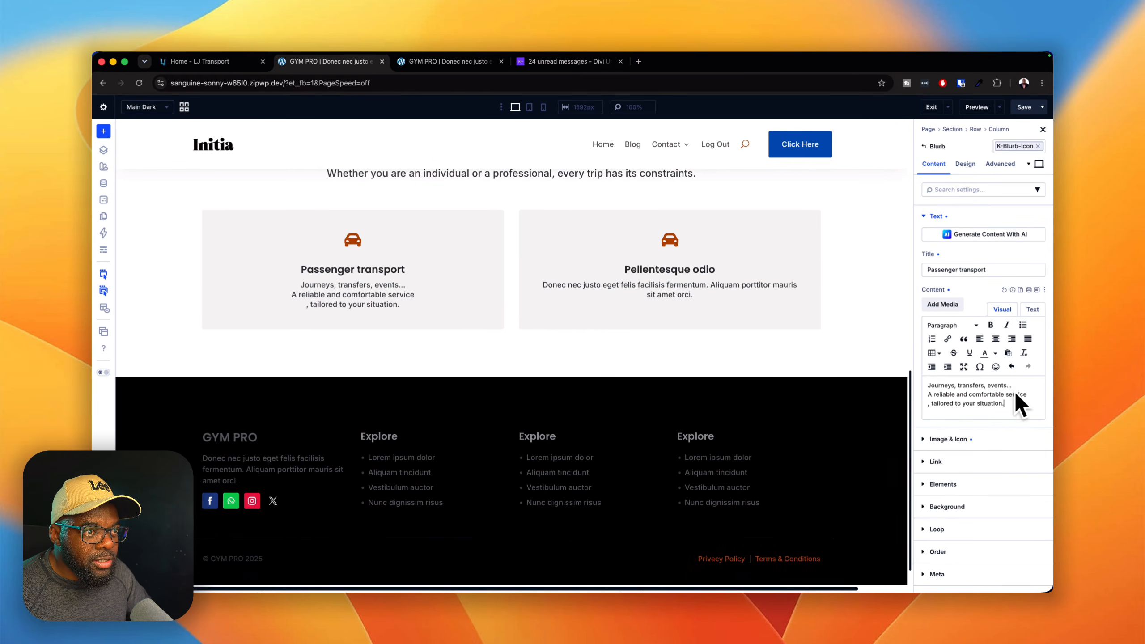
# Replace the first card's description markup with the same copy as plain text, joining its lines, and return to the client's homepage.
pyautogui.click(1033, 309)
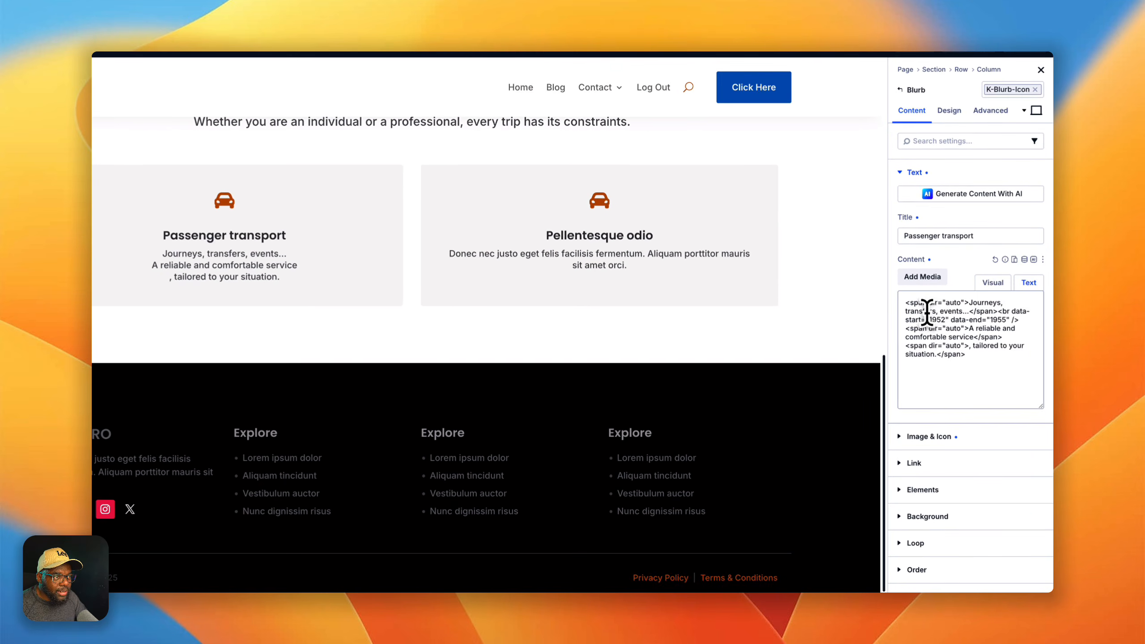
pyautogui.moveTo(970, 359); pyautogui.dragTo(900, 305)
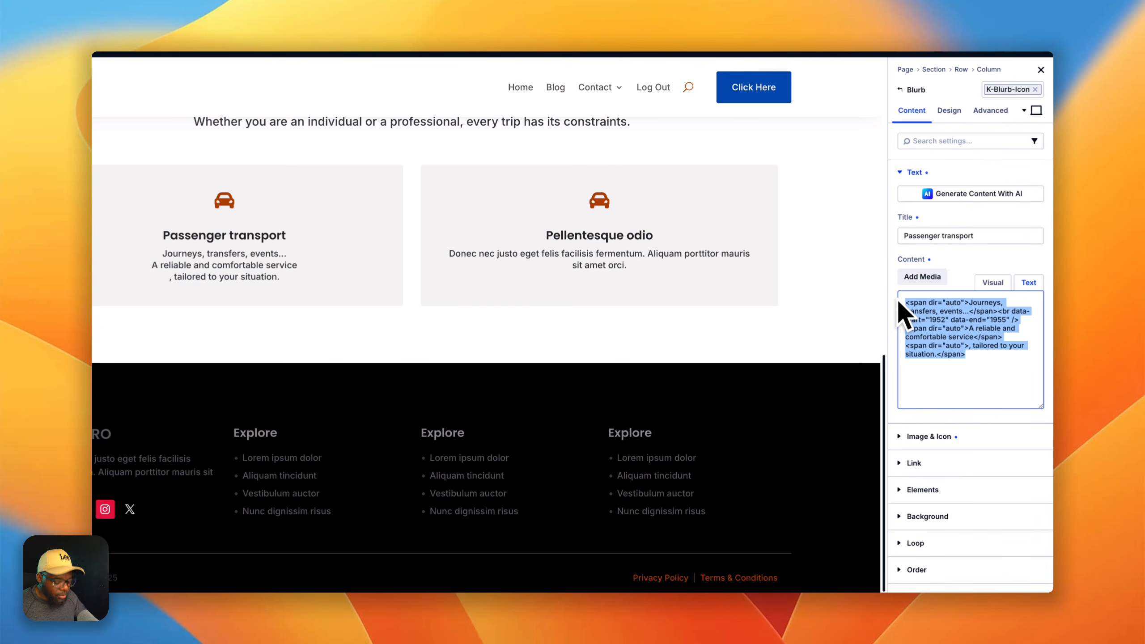
pyautogui.press('BackSpace')
pyautogui.press('super+v')
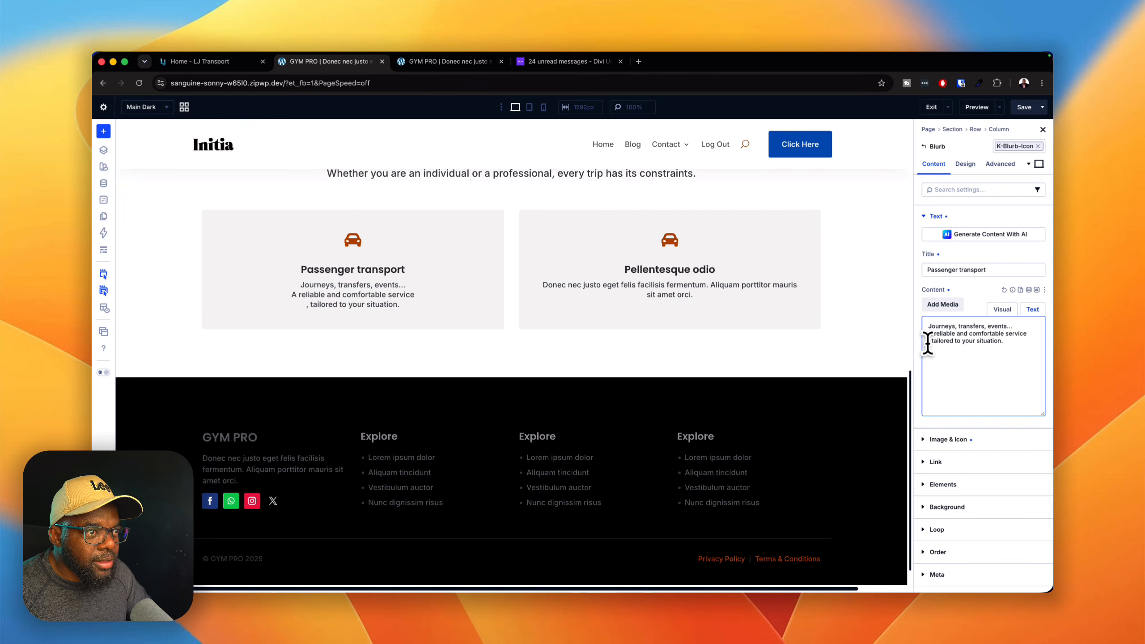
pyautogui.click(930, 341)
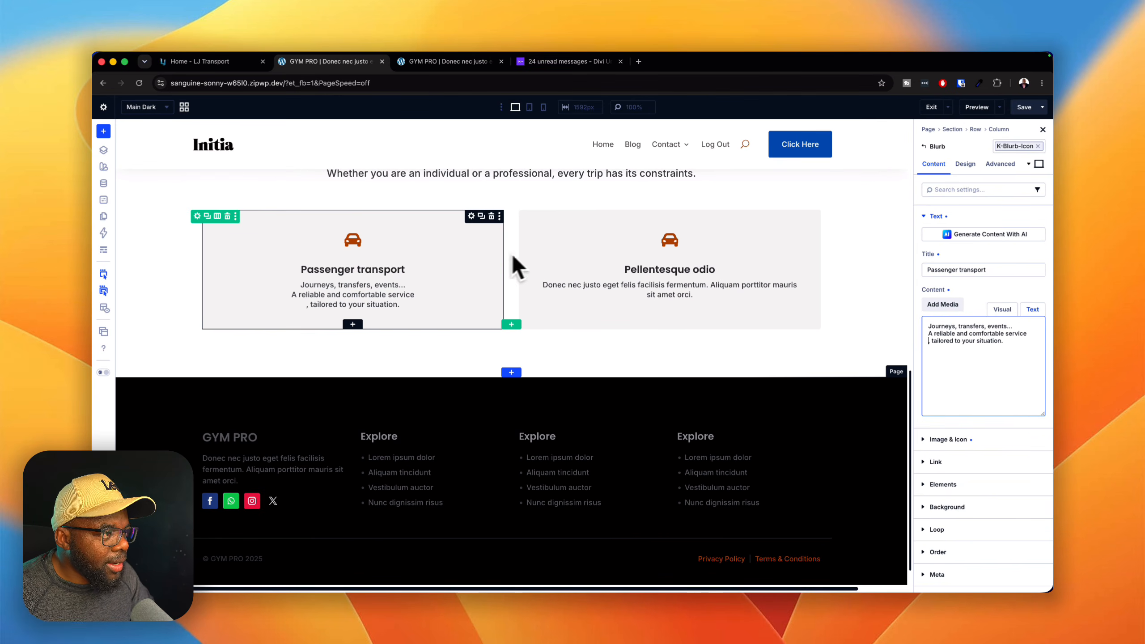
pyautogui.click(253, 61)
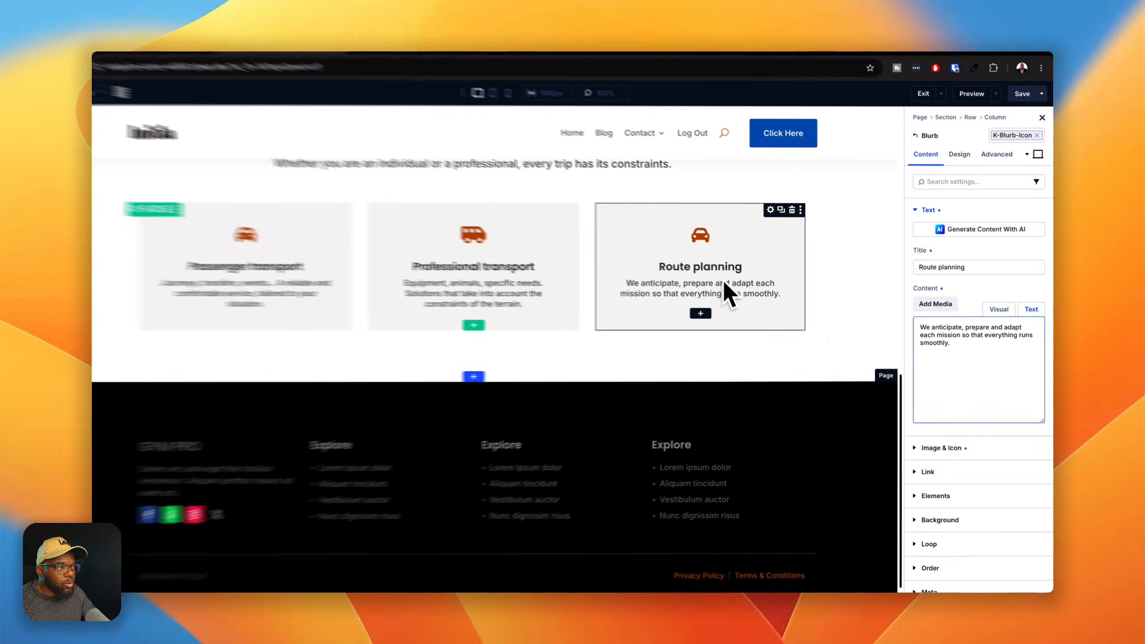
# Change the Route planning card's icon to the solid folded map found by searching "map", and review the finished features section.
pyautogui.click(740, 198)
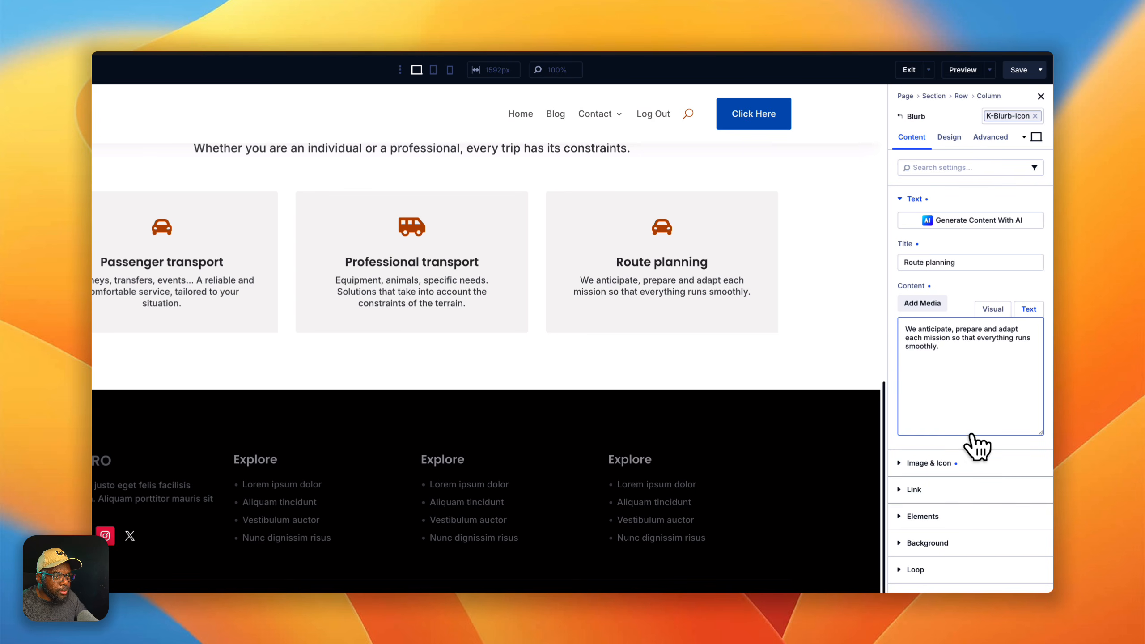
pyautogui.click(976, 464)
pyautogui.click(955, 253)
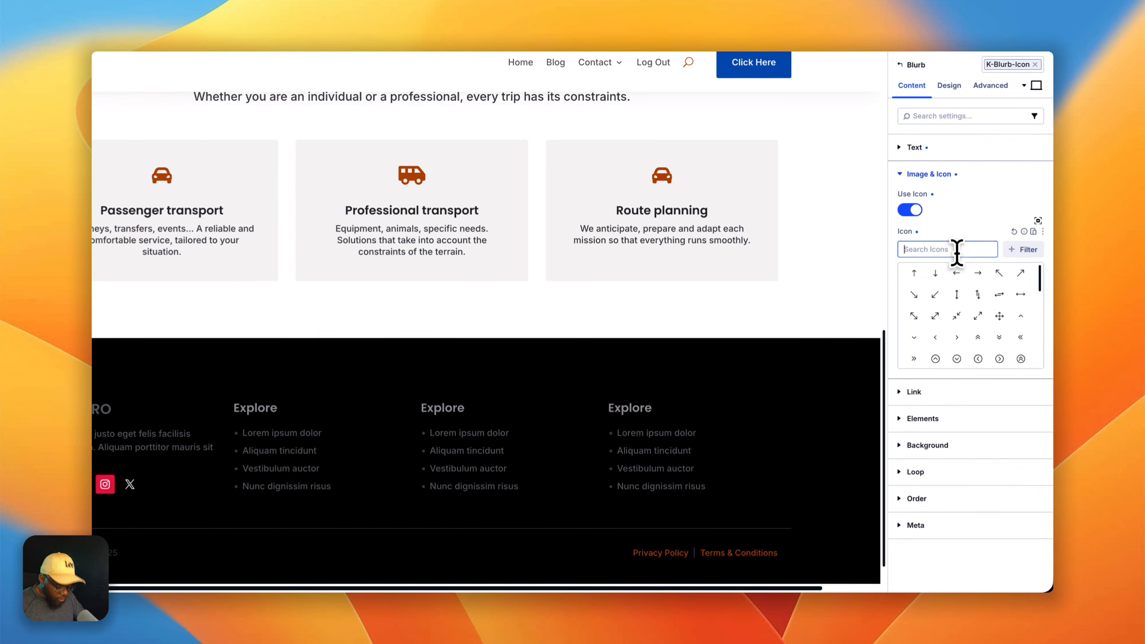
pyautogui.write('map')
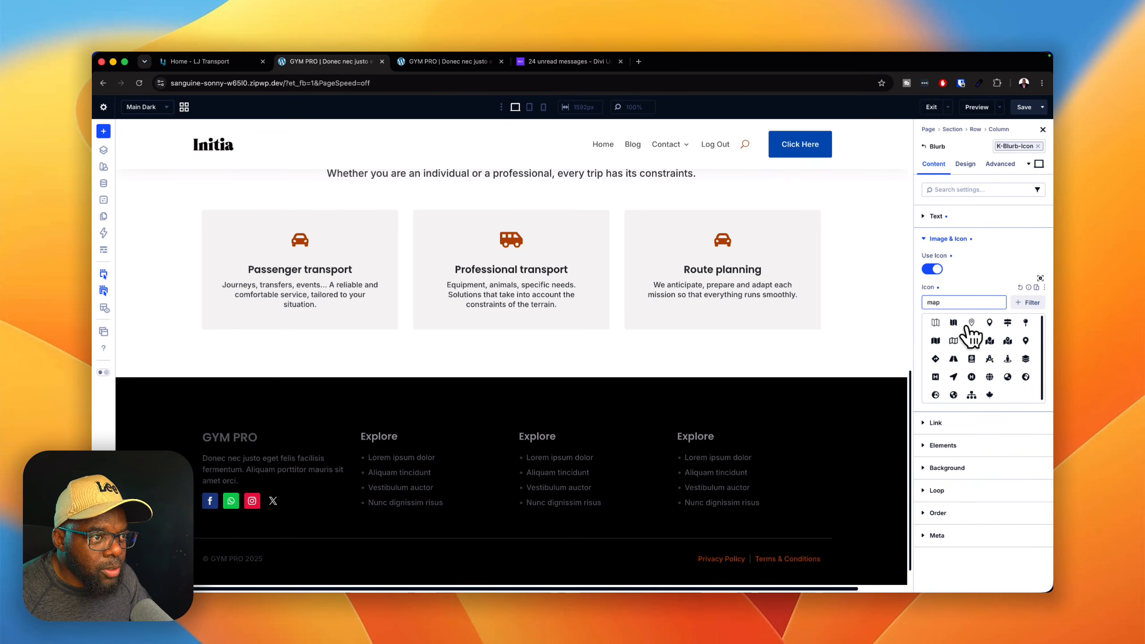
pyautogui.click(936, 340)
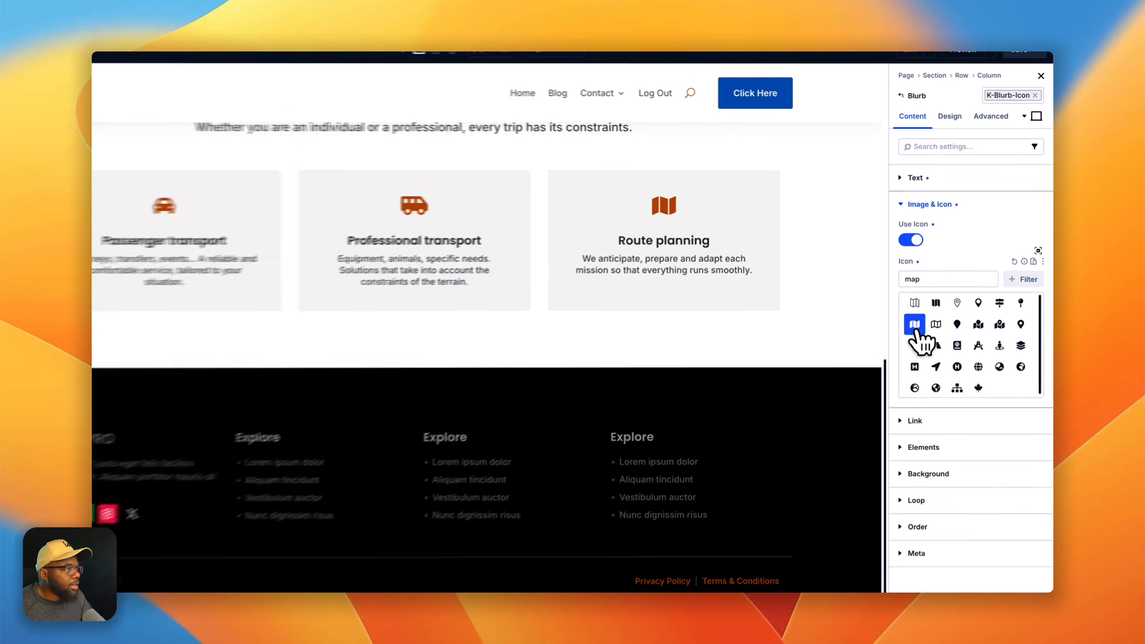
pyautogui.scroll(5, 695, 289)
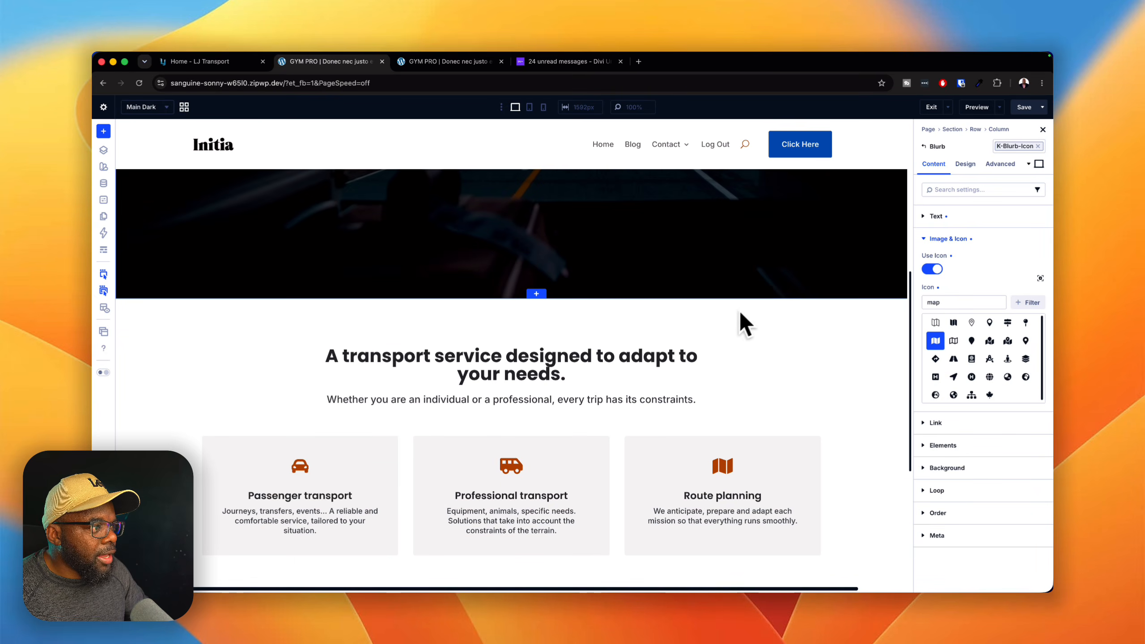
pyautogui.scroll(-3, 807, 370)
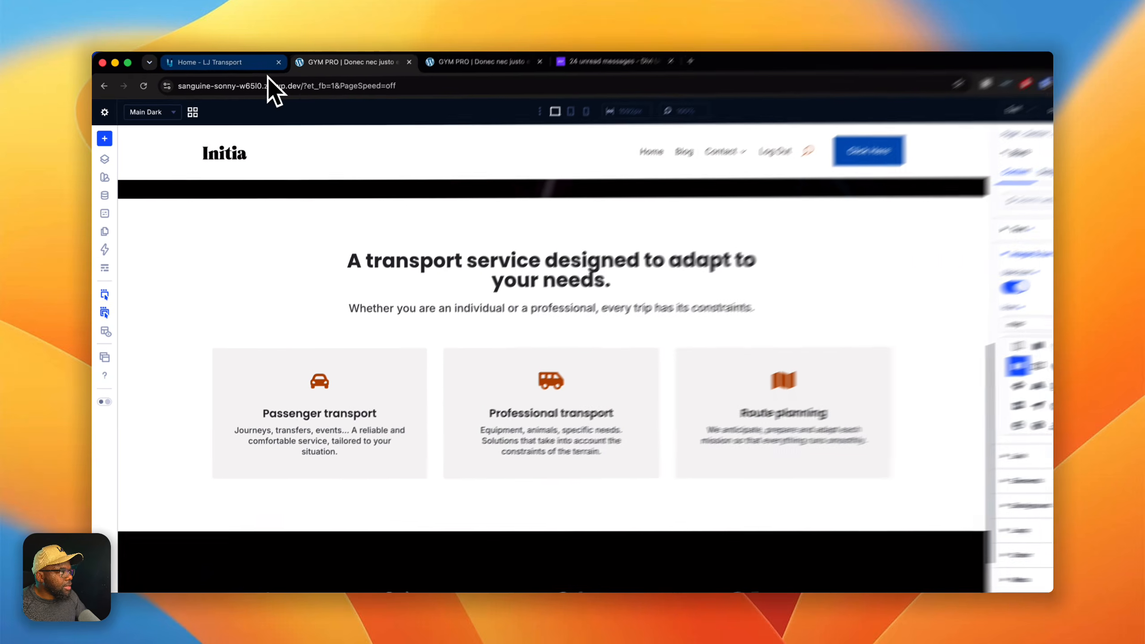
# Set the hero heading to "Travel with complete peace of mind, from departure to arrival.", copied from the client's homepage banner.
pyautogui.click(246, 62)
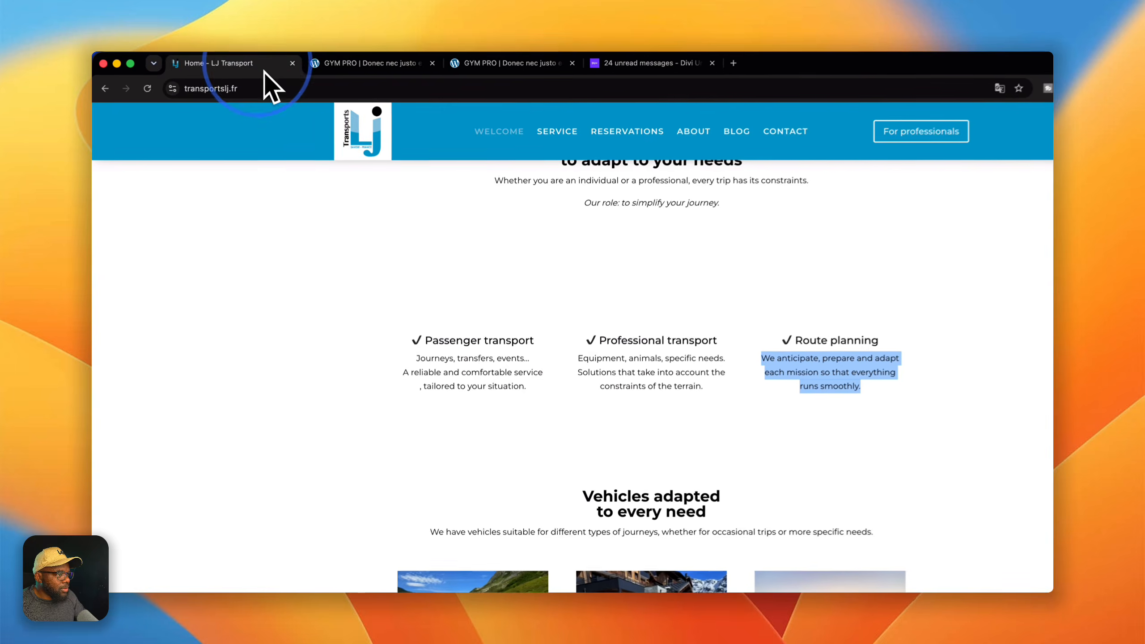
pyautogui.scroll(10, 451, 307)
pyautogui.scroll(5, 432, 302)
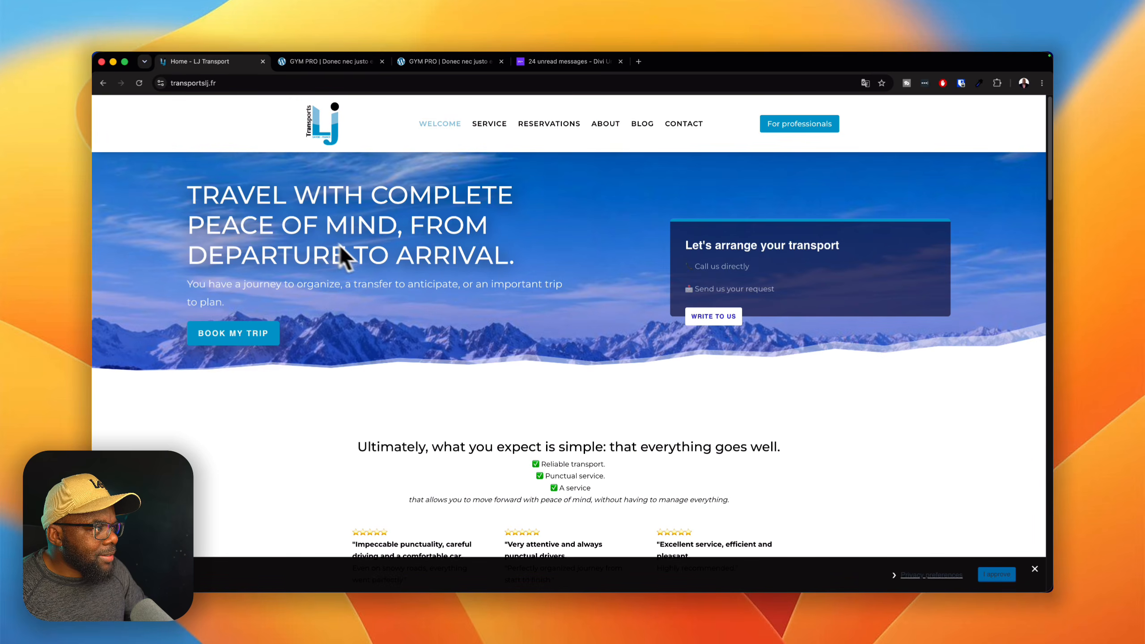
pyautogui.click(192, 191)
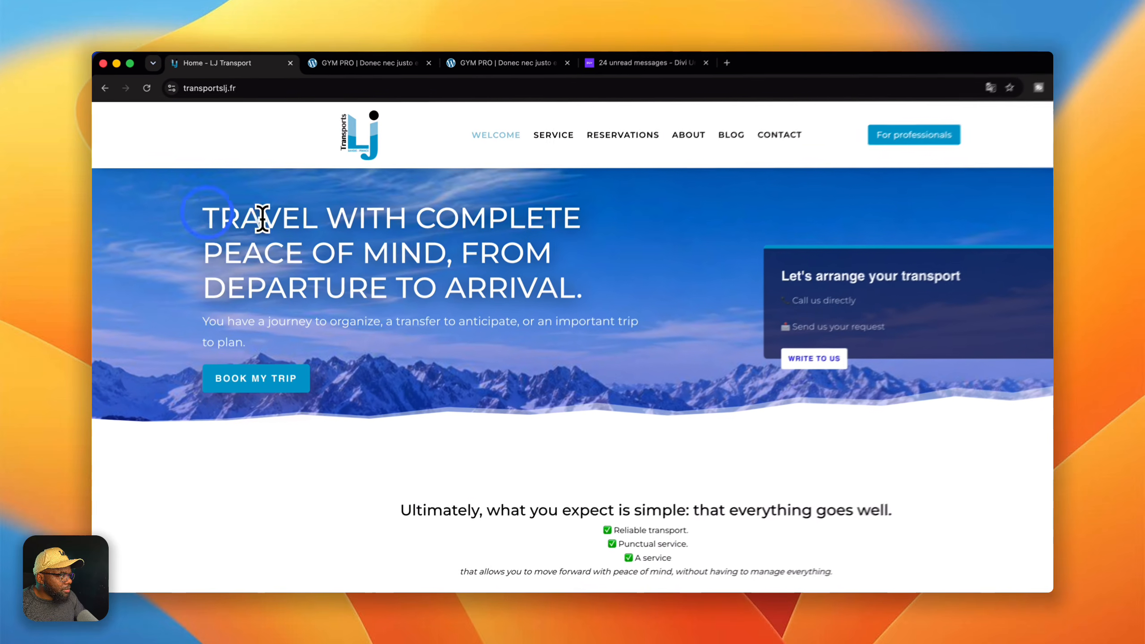
pyautogui.moveTo(263, 219); pyautogui.dragTo(584, 289)
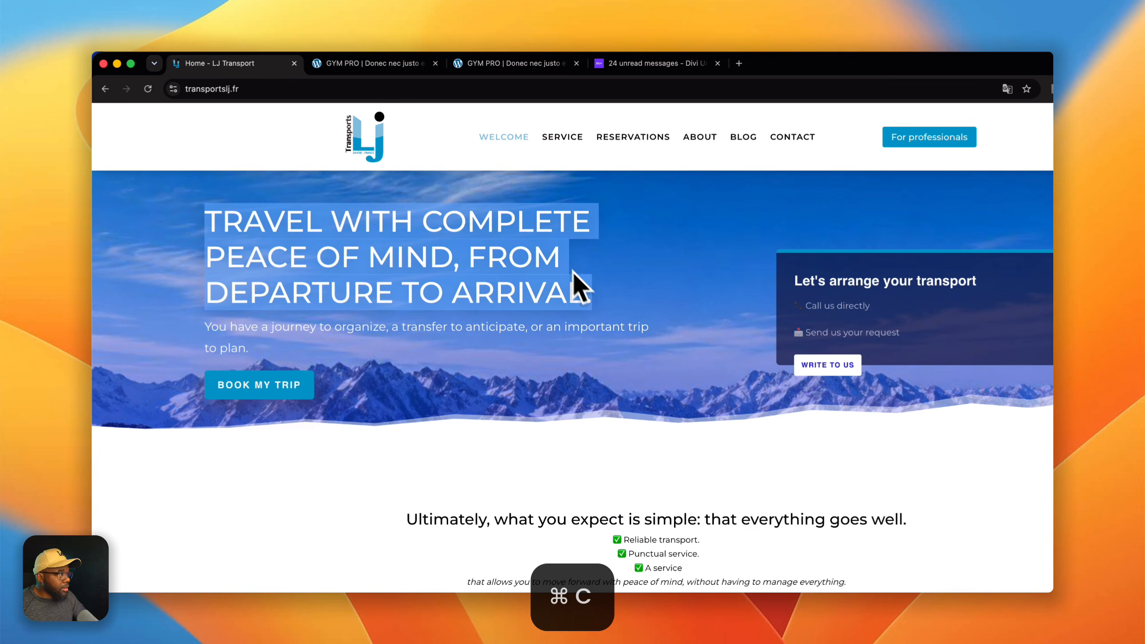
pyautogui.click(375, 64)
pyautogui.scroll(5, 487, 267)
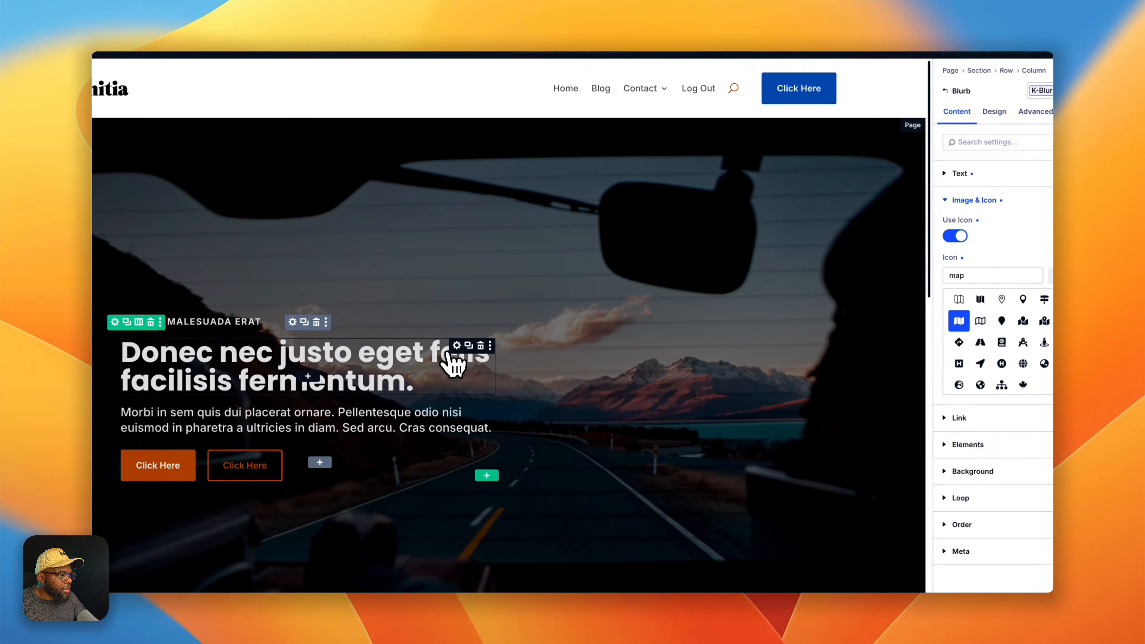
pyautogui.click(532, 415)
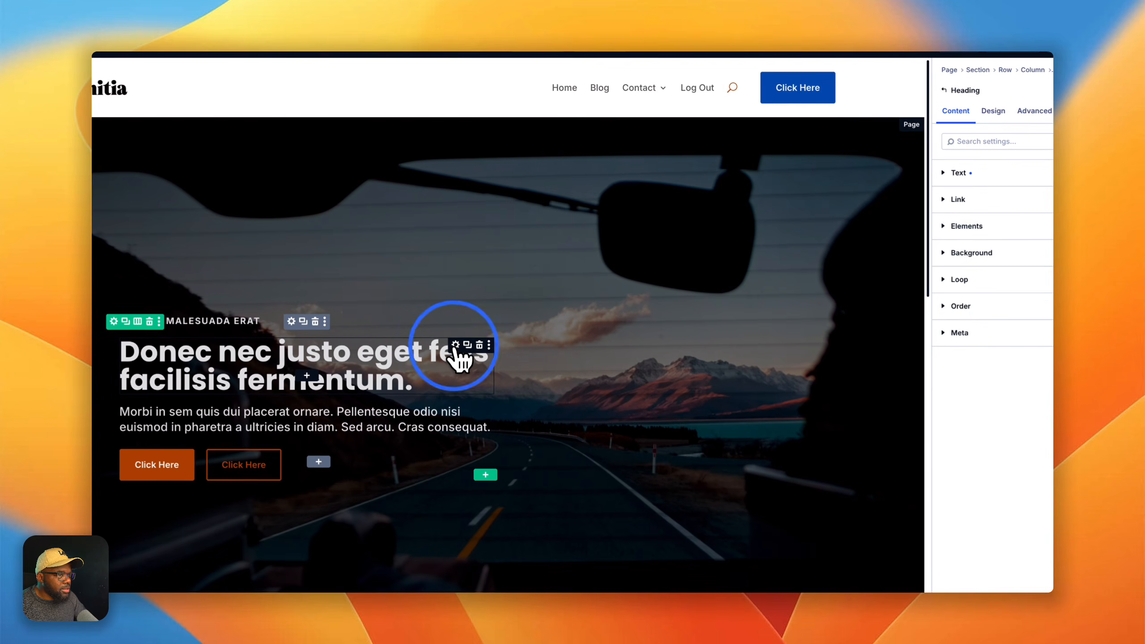
pyautogui.click(952, 172)
pyautogui.tripleClick(971, 309)
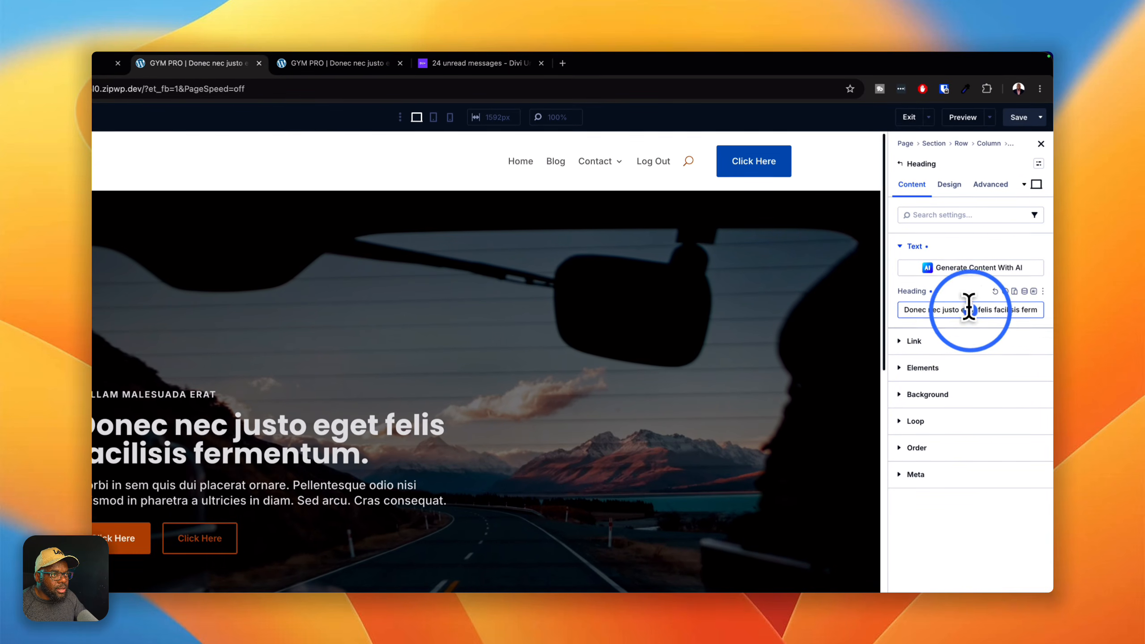
pyautogui.press('cmd+v')
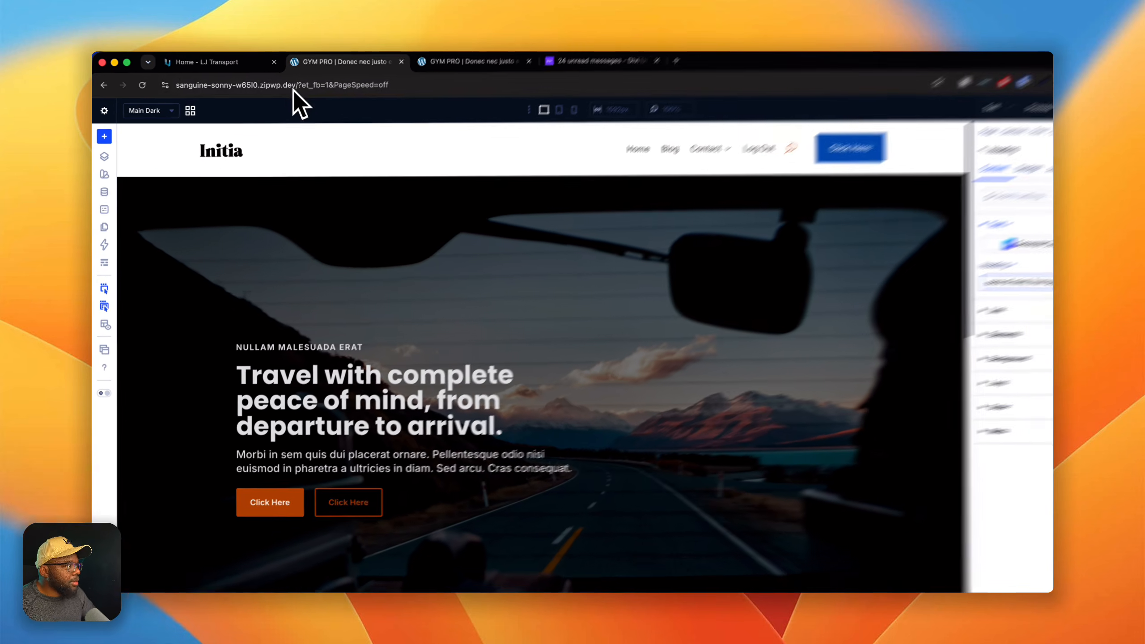
# Copy the "Transports LJ, a family business based in Savoie" paragraph beside the logo near the end of the client's homepage.
pyautogui.click(199, 61)
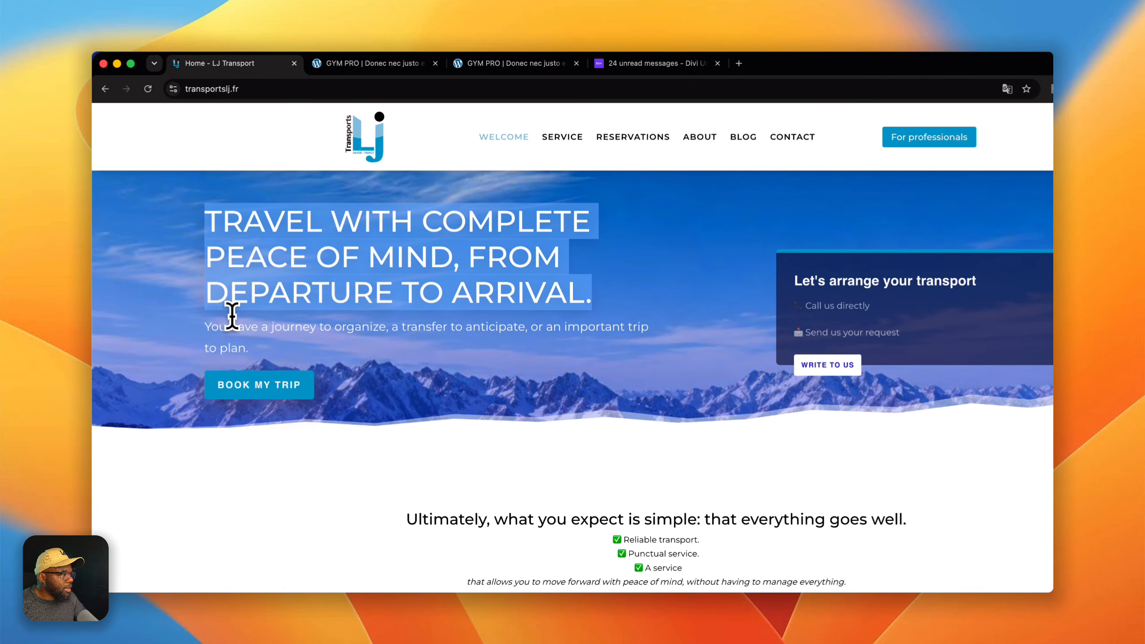
pyautogui.click(211, 326)
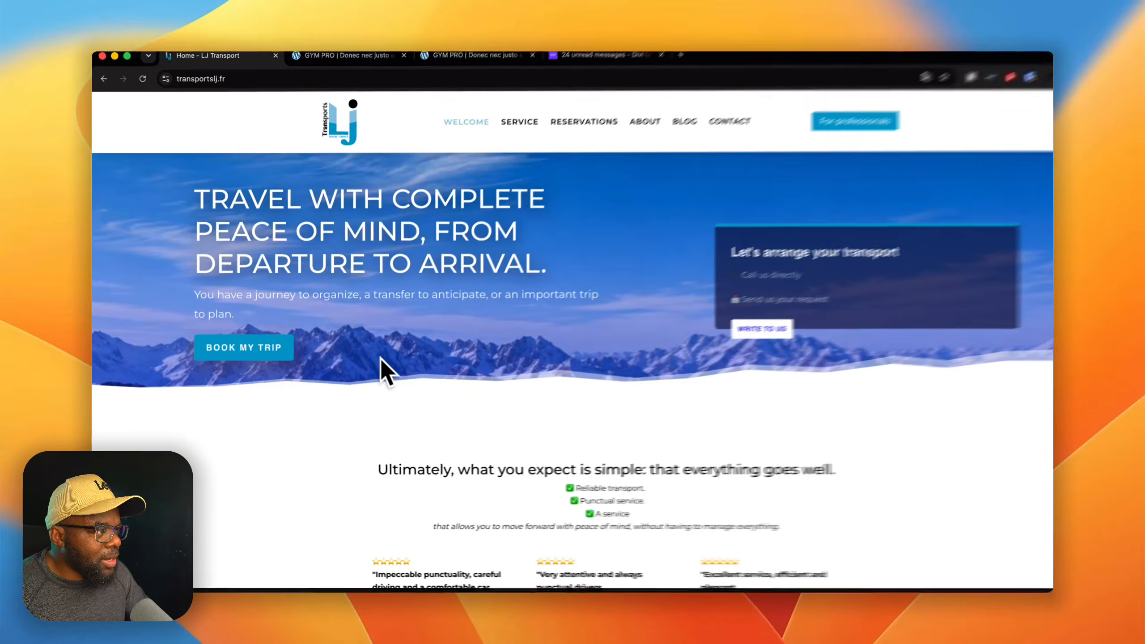
pyautogui.scroll(-12, 433, 361)
pyautogui.scroll(-8, 420, 362)
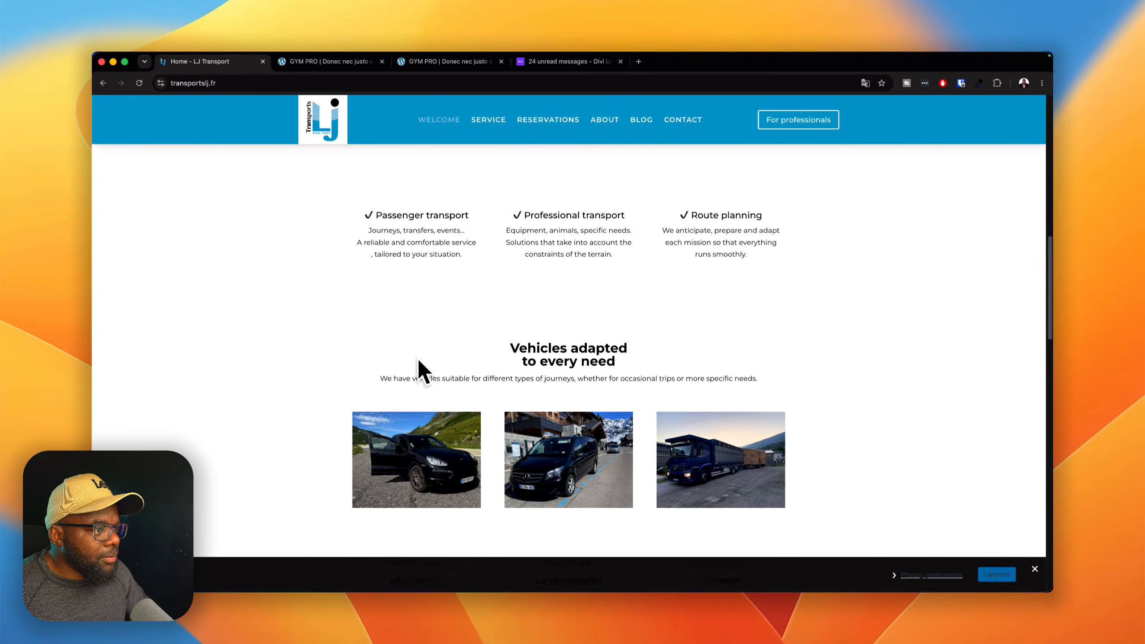
pyautogui.scroll(-15, 418, 360)
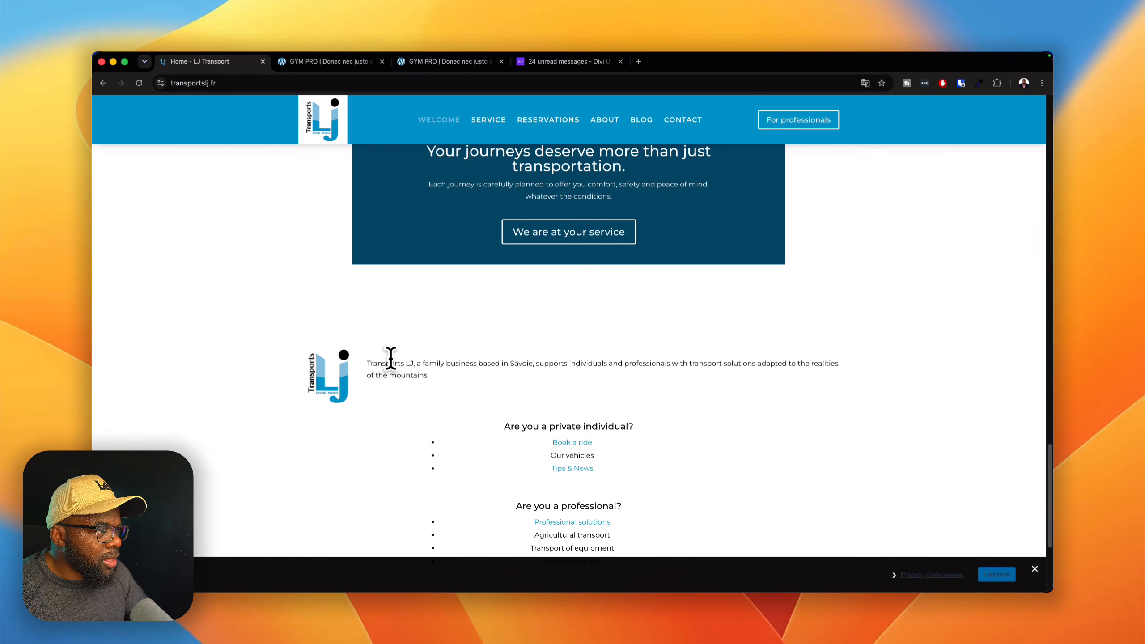
pyautogui.moveTo(367, 368); pyautogui.dragTo(388, 370)
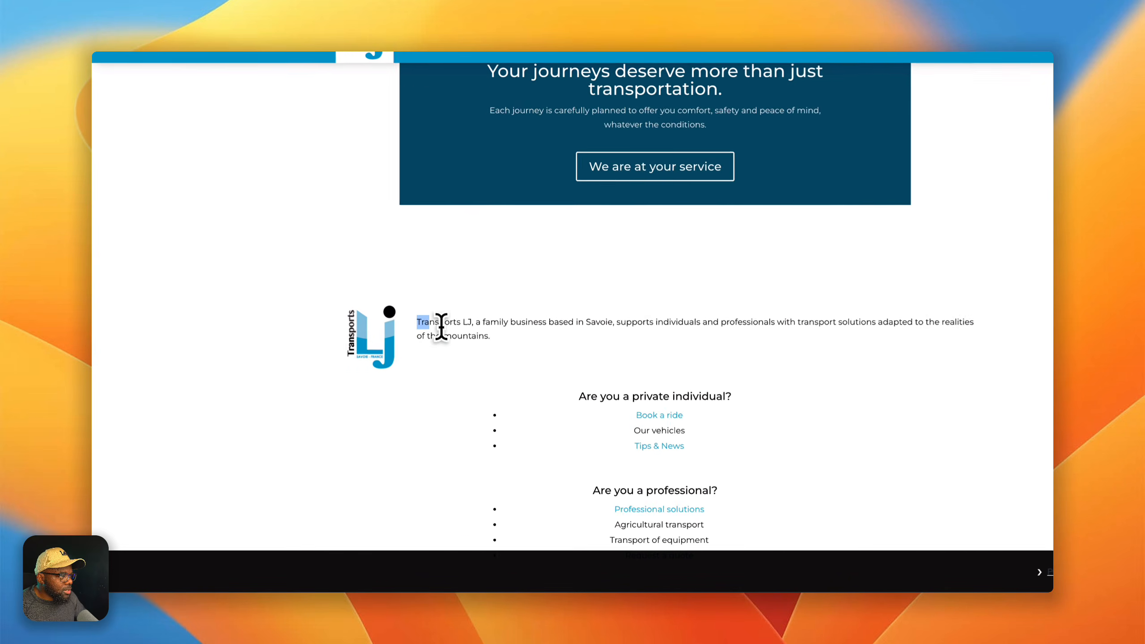
pyautogui.moveTo(441, 326); pyautogui.dragTo(493, 337)
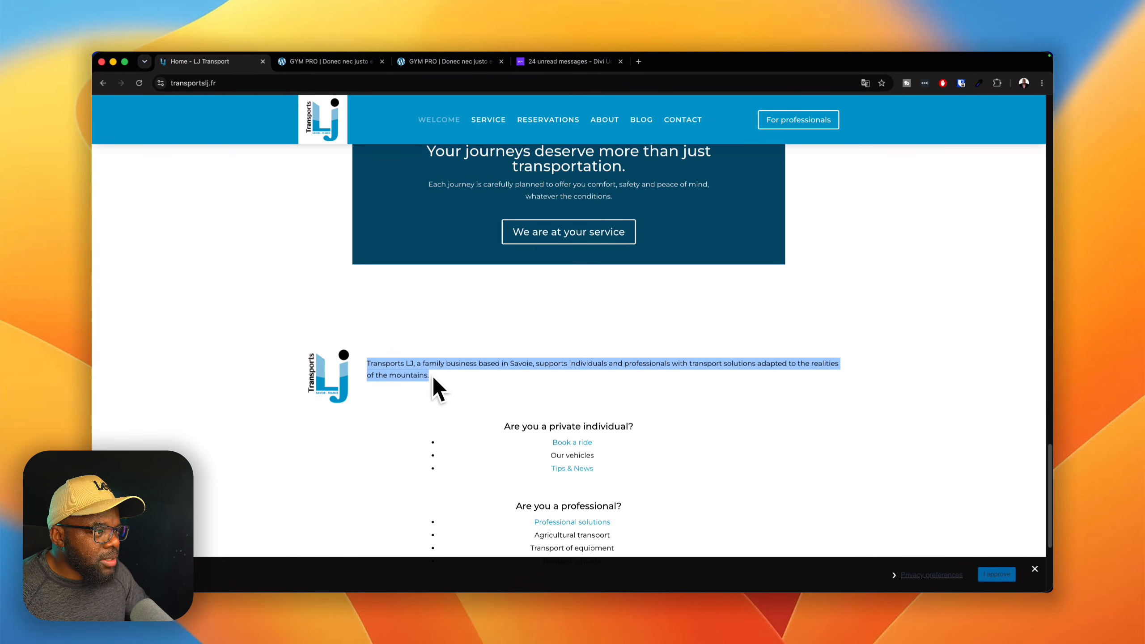
pyautogui.press('super+c')
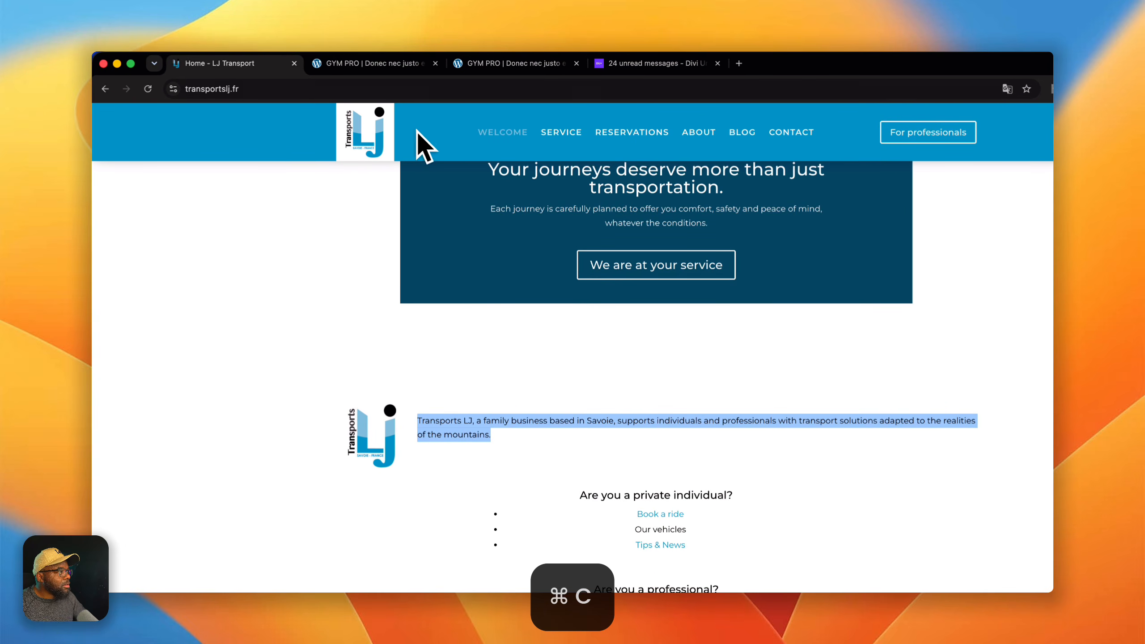
# Replace the hero's placeholder body text in the page builder with the copied Transports LJ family business paragraph.
pyautogui.click(332, 65)
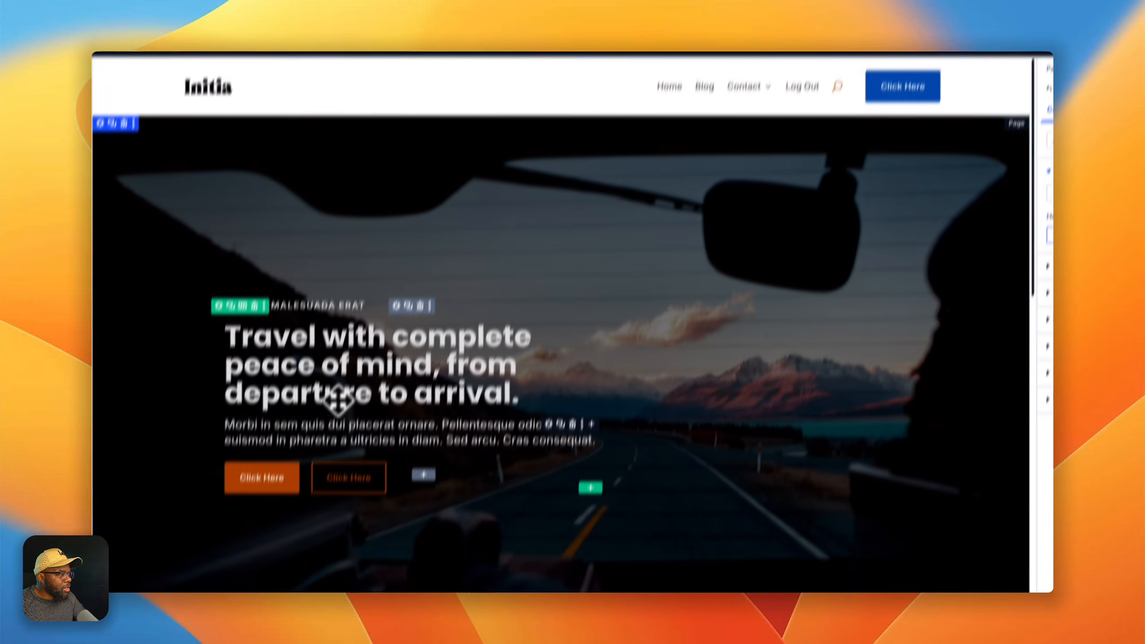
pyautogui.click(363, 504)
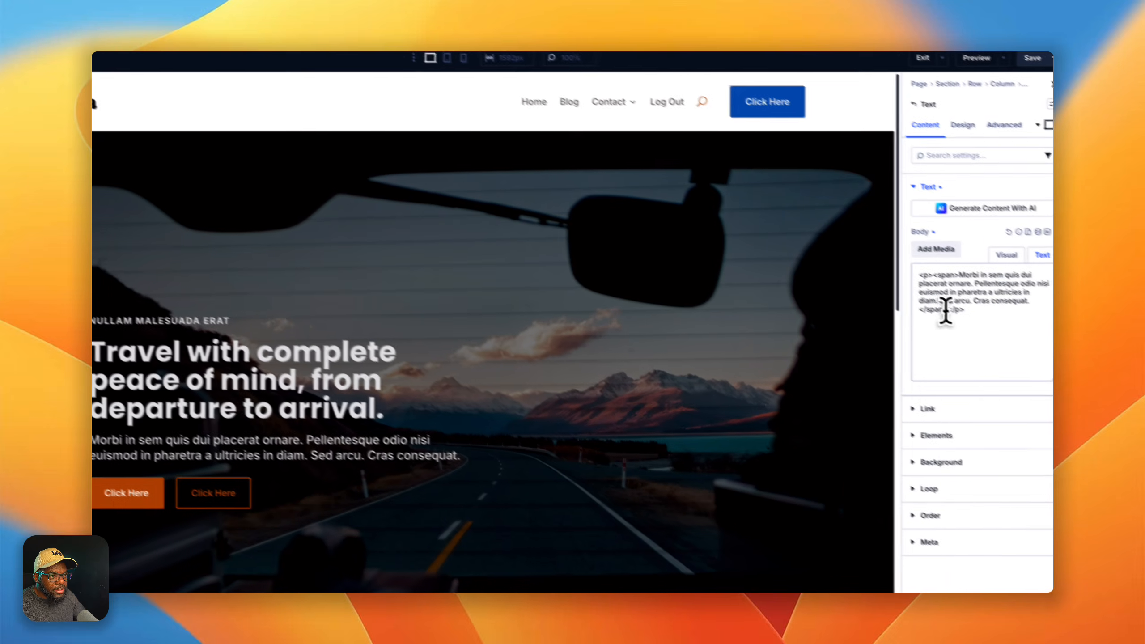
pyautogui.moveTo(953, 354); pyautogui.dragTo(904, 278)
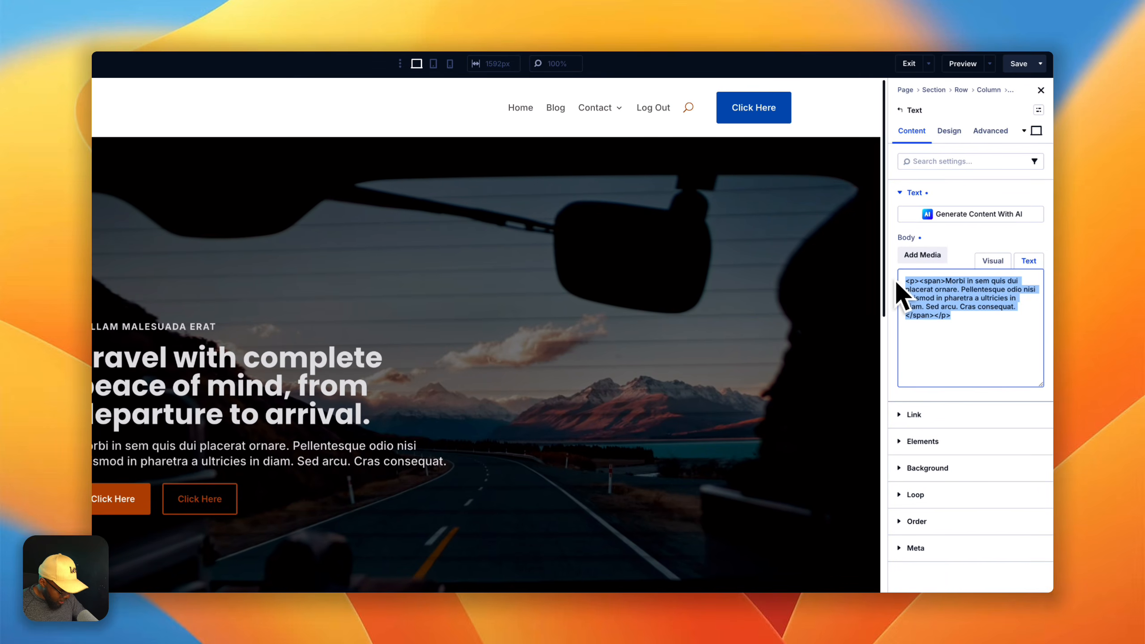
pyautogui.press('super+v')
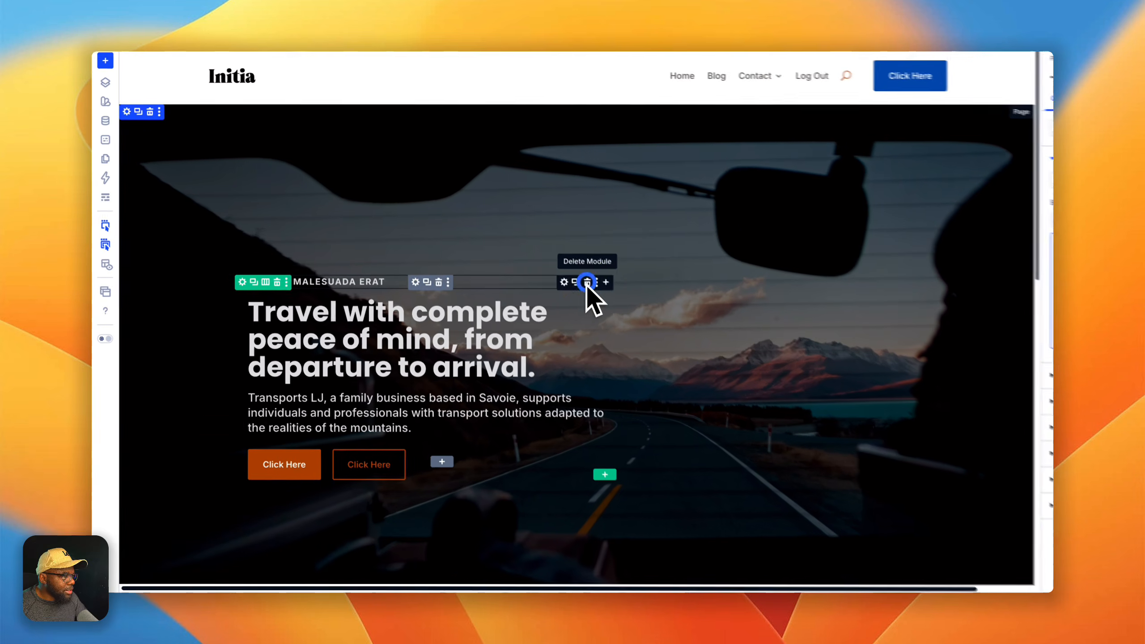
# Delete the "Malesuada erat" line above the hero heading and check the client's homepage banner for its button wording.
pyautogui.click(516, 326)
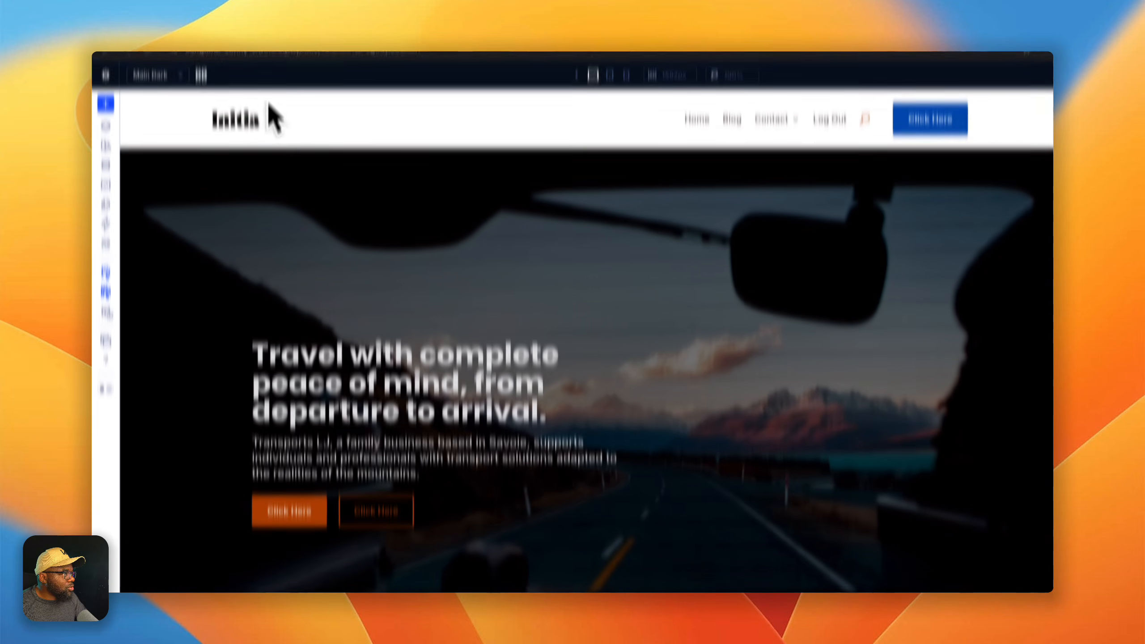
pyautogui.click(270, 63)
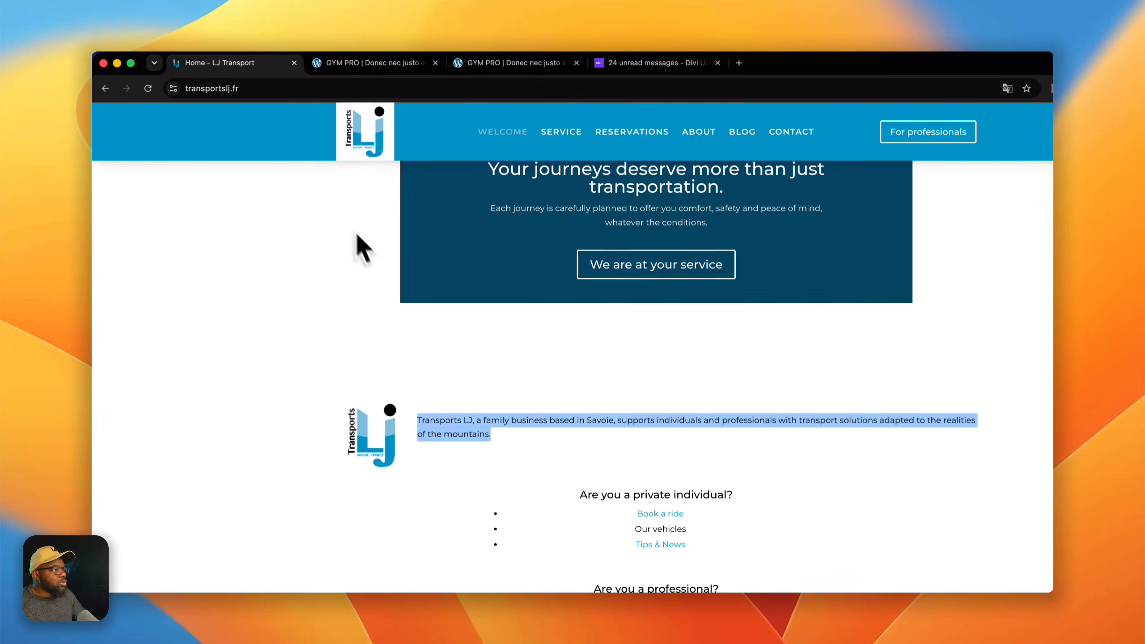
pyautogui.scroll(20, 434, 343)
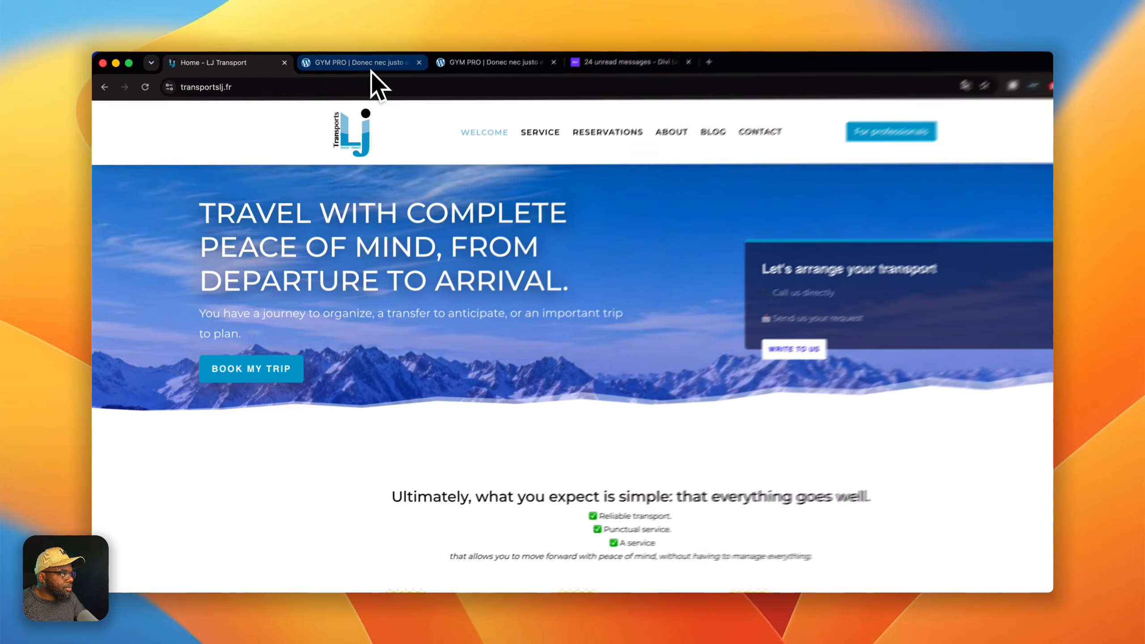
pyautogui.click(357, 63)
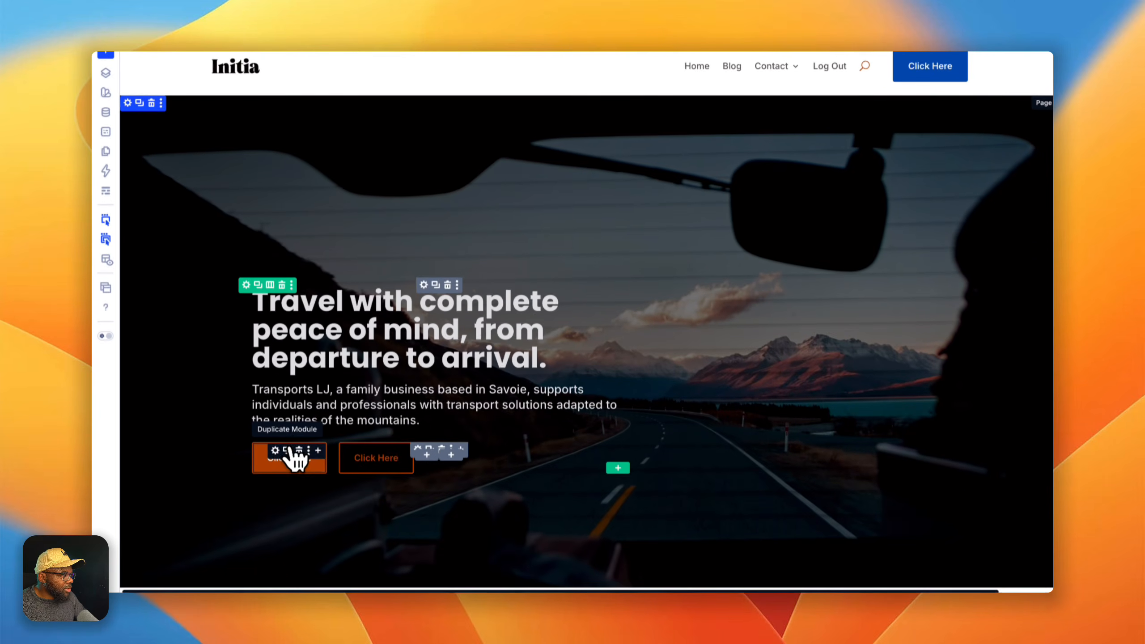
# Set the text of the hero's filled orange button to "Book My Trip".
pyautogui.click(275, 450)
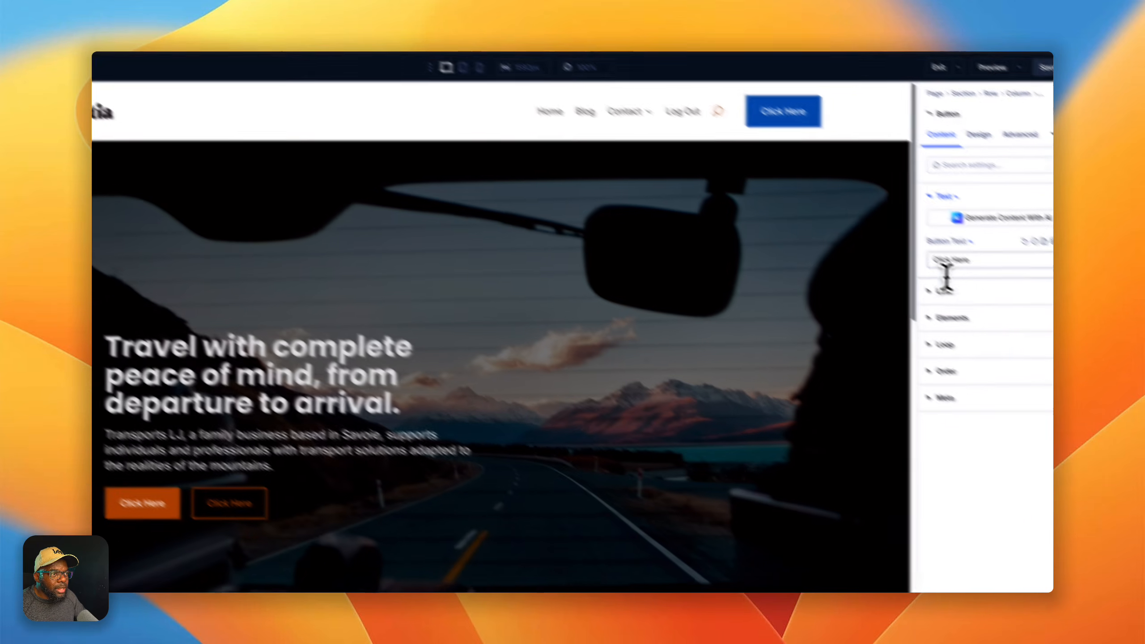
pyautogui.click(996, 273)
pyautogui.tripleClick(988, 275)
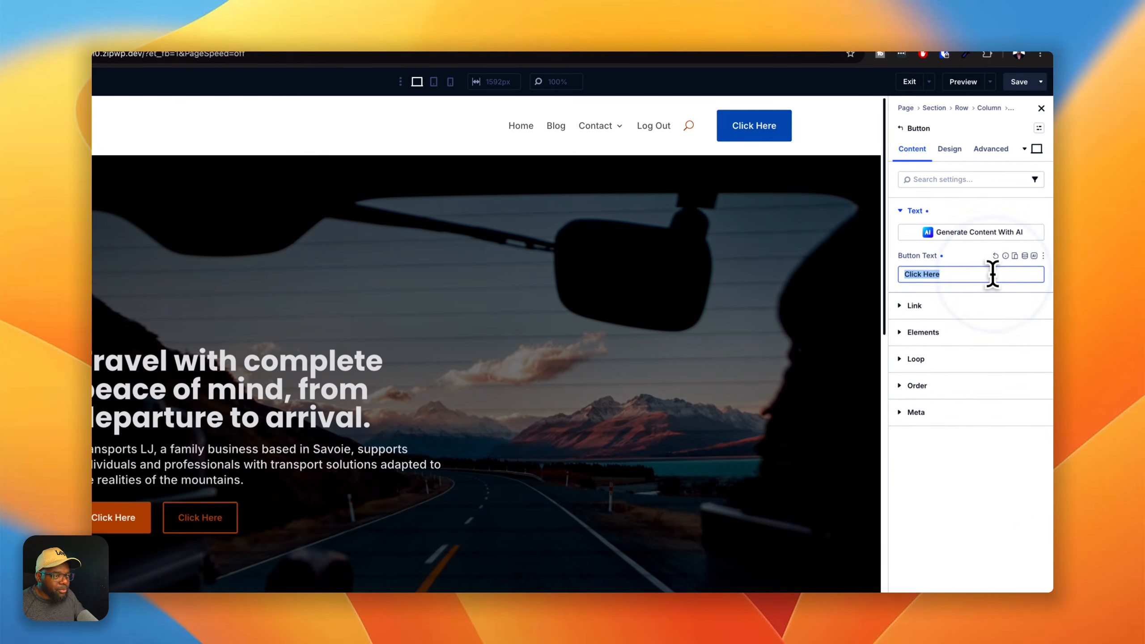
pyautogui.write('Book My Trip')
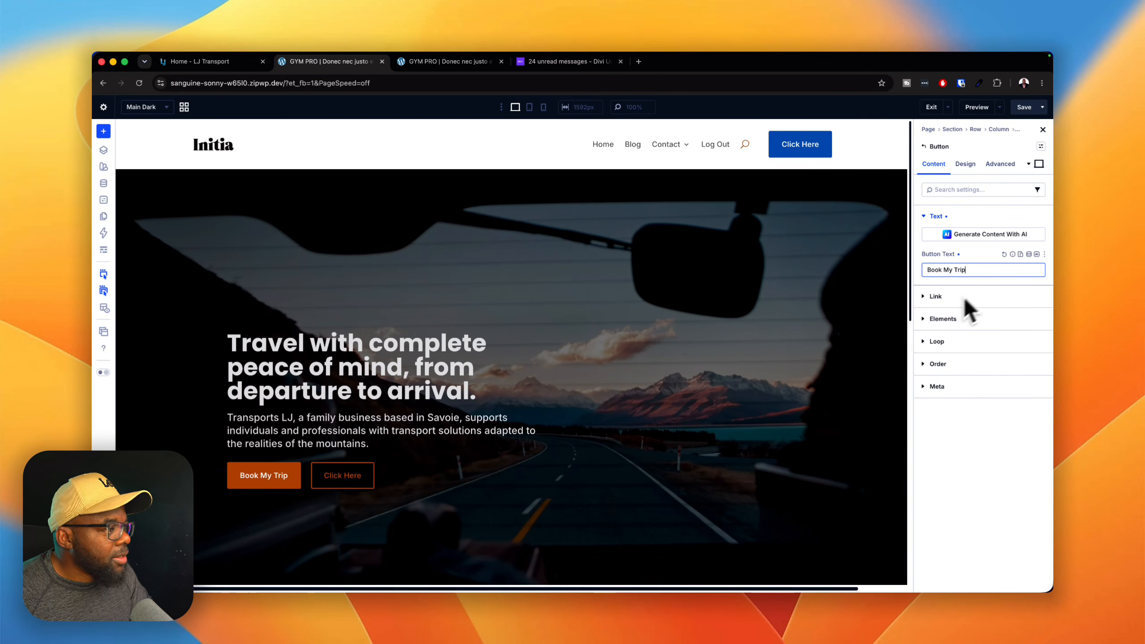
# Set the text of the hero's outlined button to "Write To Us", matching the button in the client's banner.
pyautogui.click(198, 61)
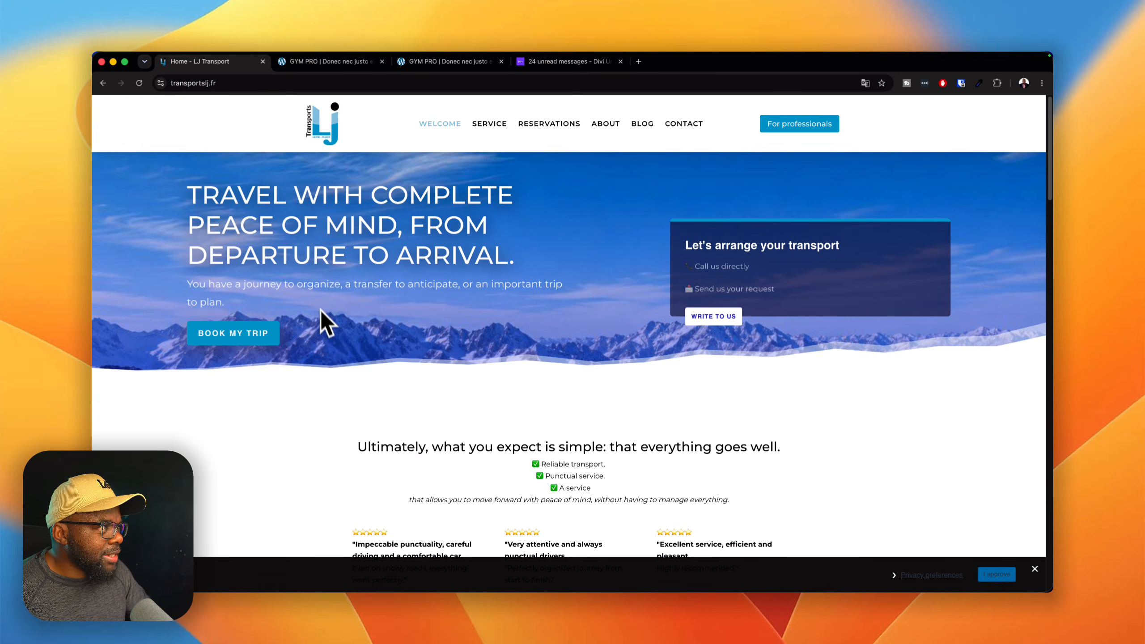
pyautogui.click(320, 62)
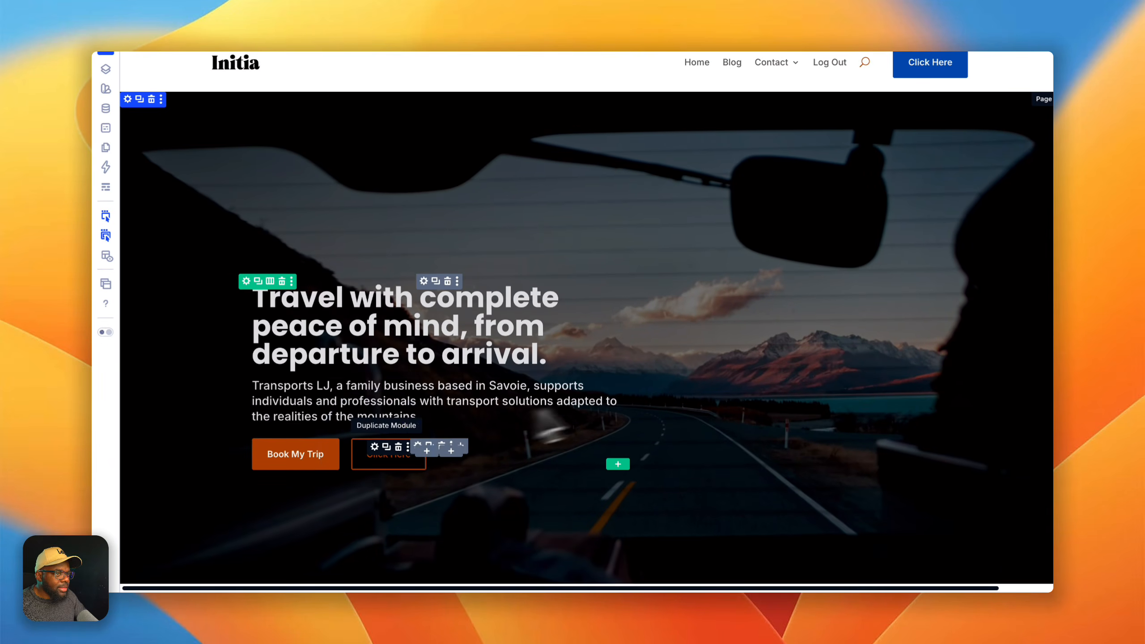
pyautogui.click(377, 446)
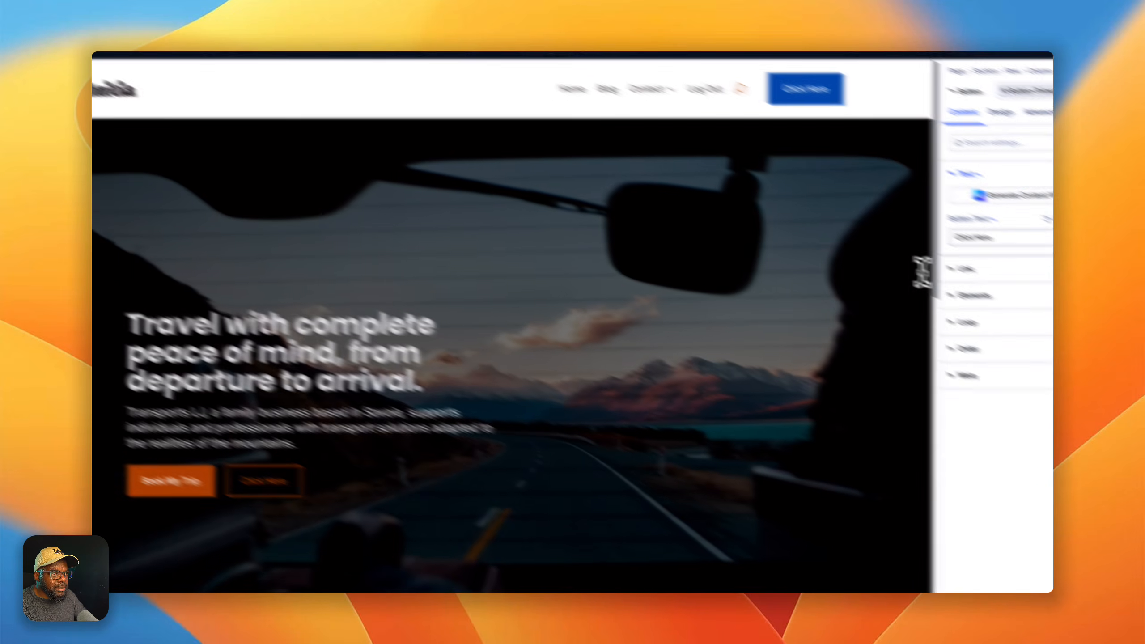
pyautogui.tripleClick(962, 257)
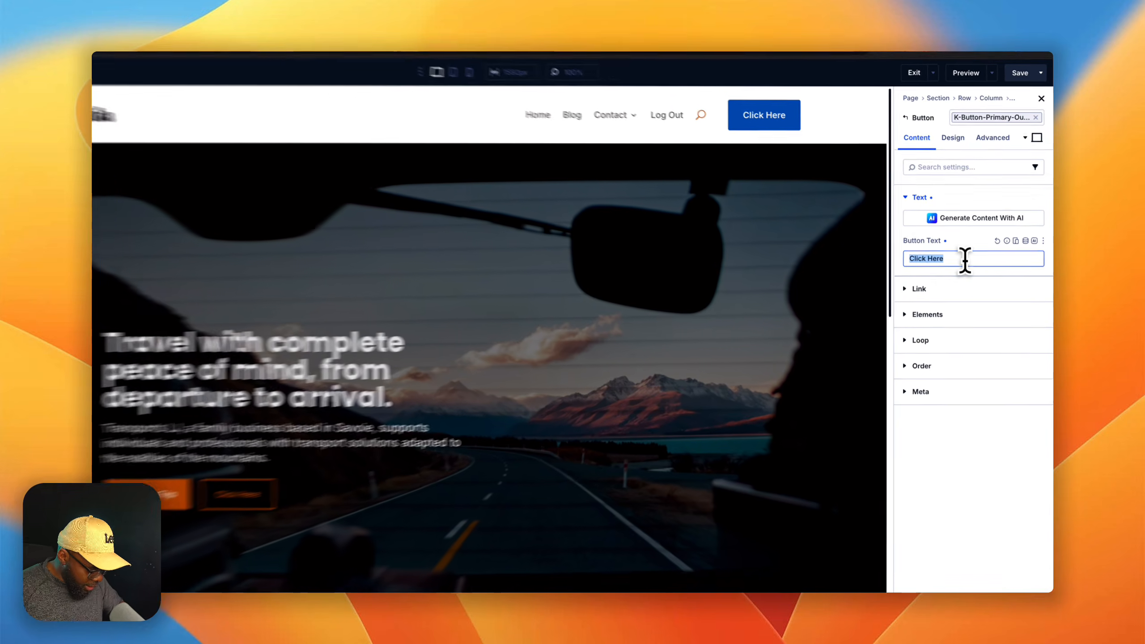
pyautogui.write('Write To Us')
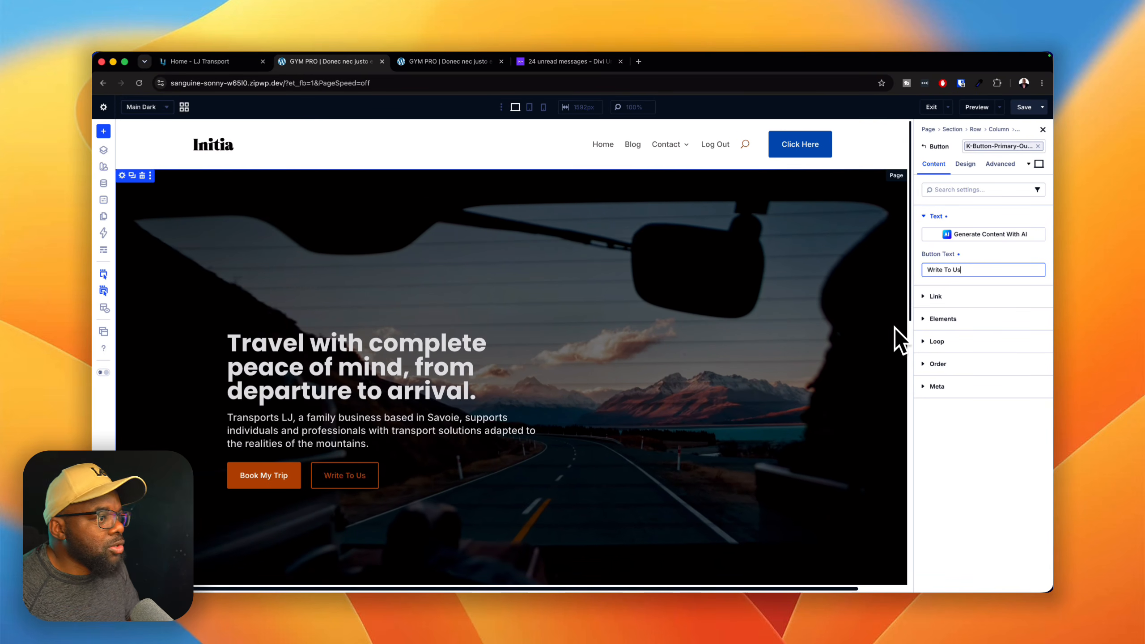
# Copy the heading "Ultimately, what you expect is simple: that everything goes well." from below the client's homepage banner.
pyautogui.scroll(-10, 613, 403)
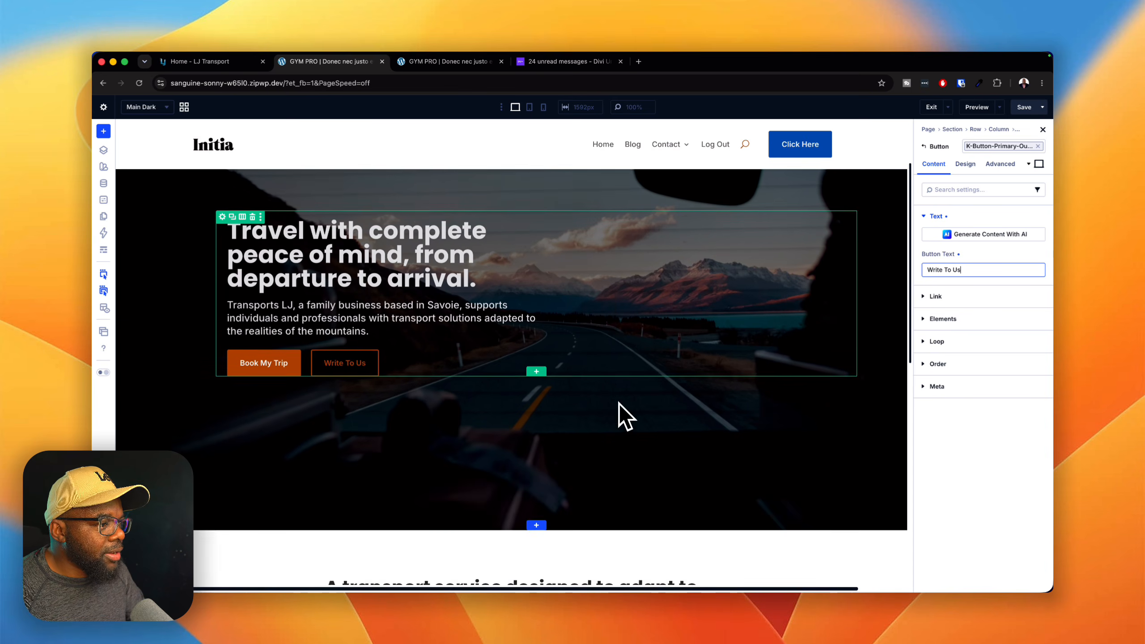
pyautogui.scroll(-2, 621, 399)
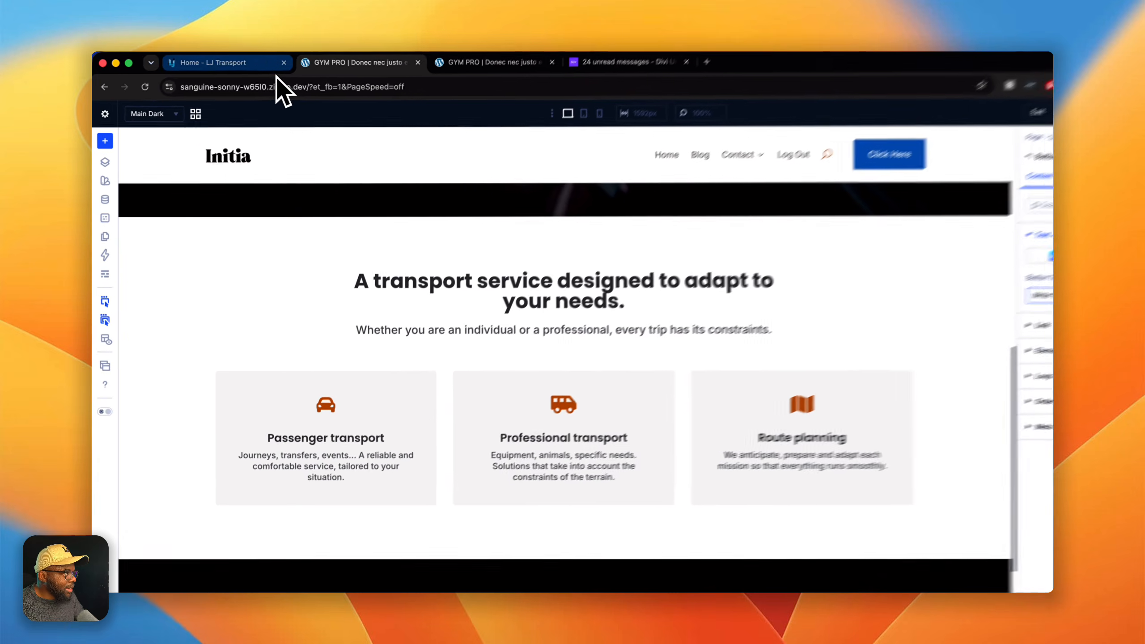
pyautogui.click(269, 64)
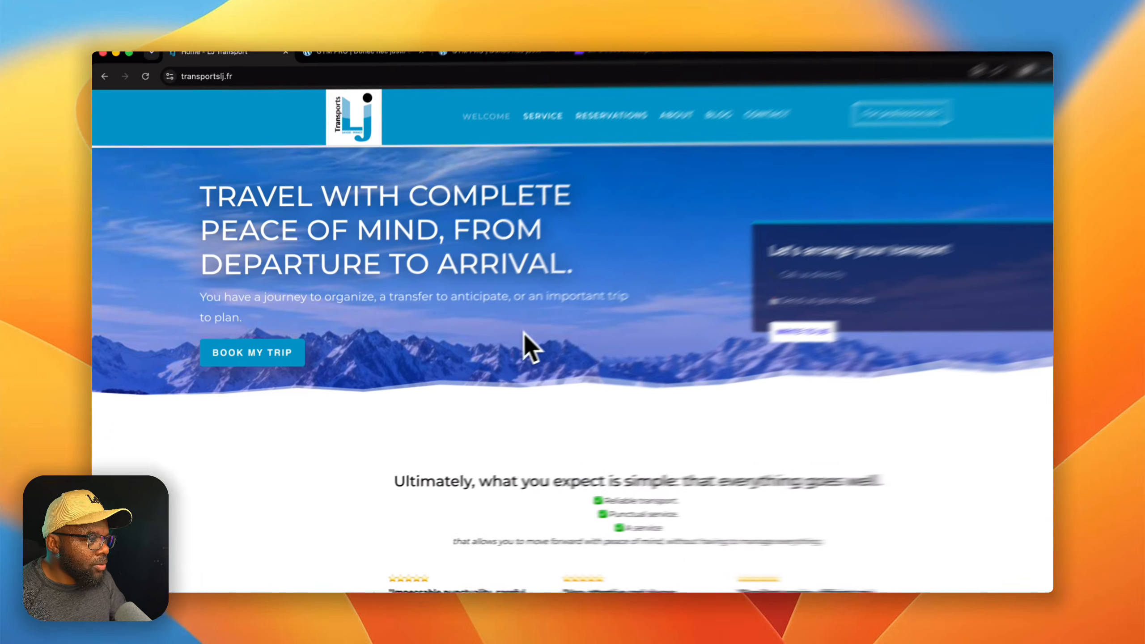
pyautogui.scroll(-5, 524, 334)
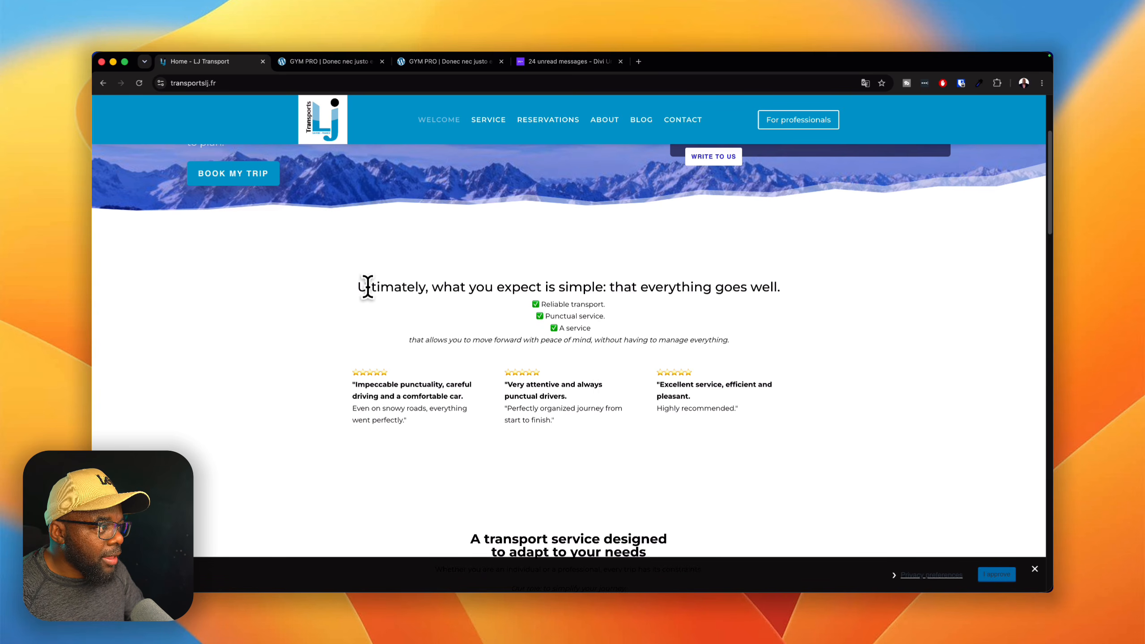
pyautogui.moveTo(368, 286); pyautogui.dragTo(770, 287)
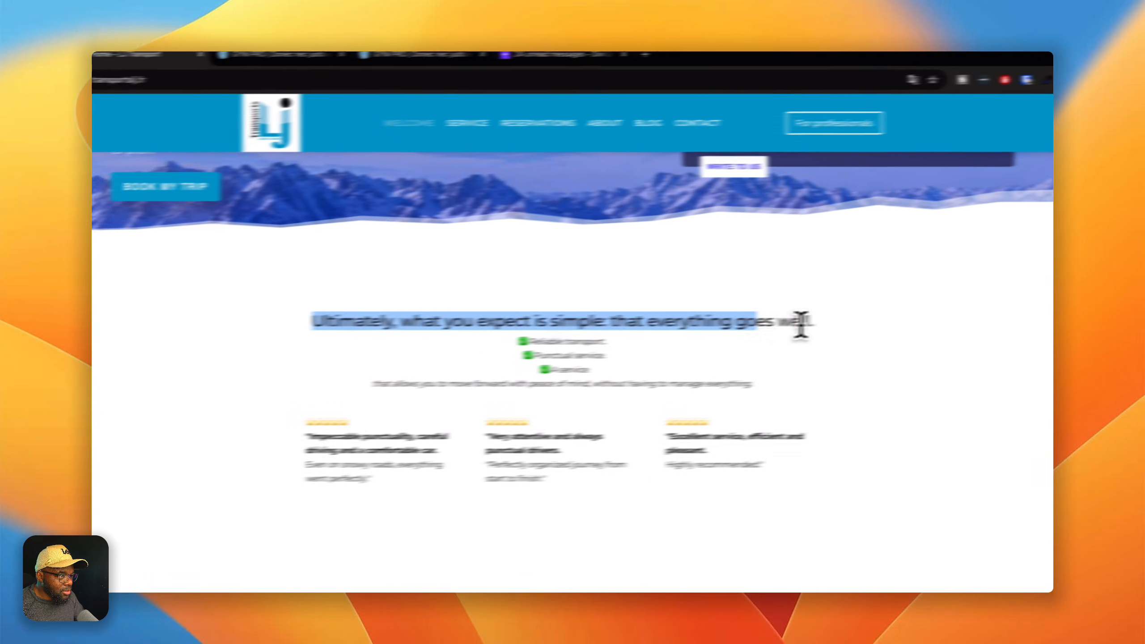
pyautogui.moveTo(801, 324); pyautogui.dragTo(815, 334)
pyautogui.press('super+c')
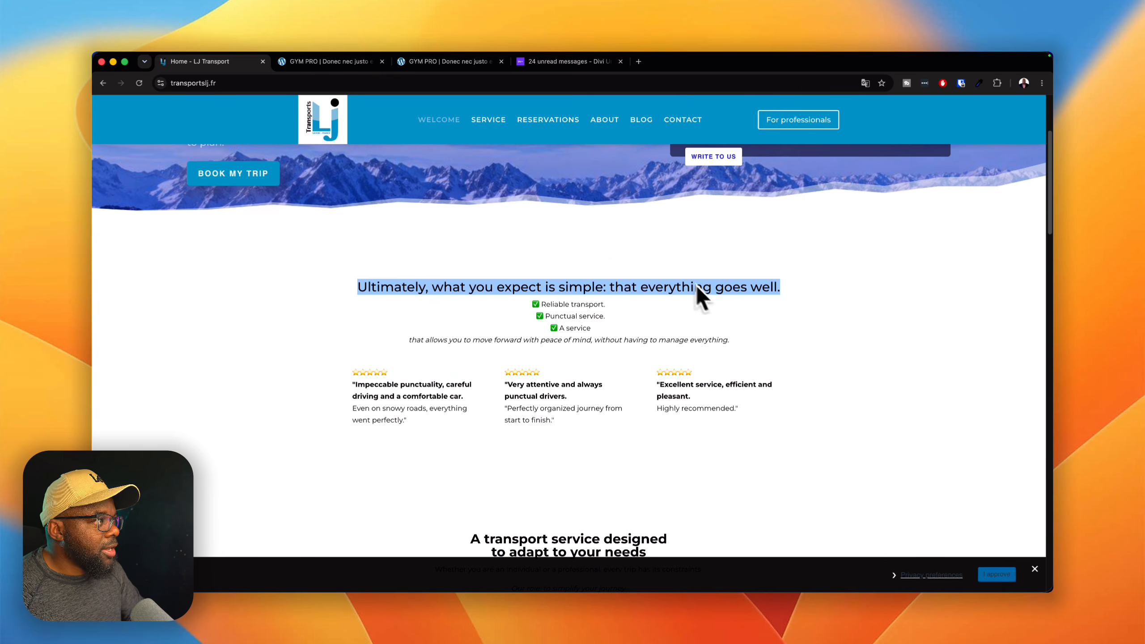
# Insert the saved Content-Muted library section below the three-card features section in the page builder.
pyautogui.click(368, 63)
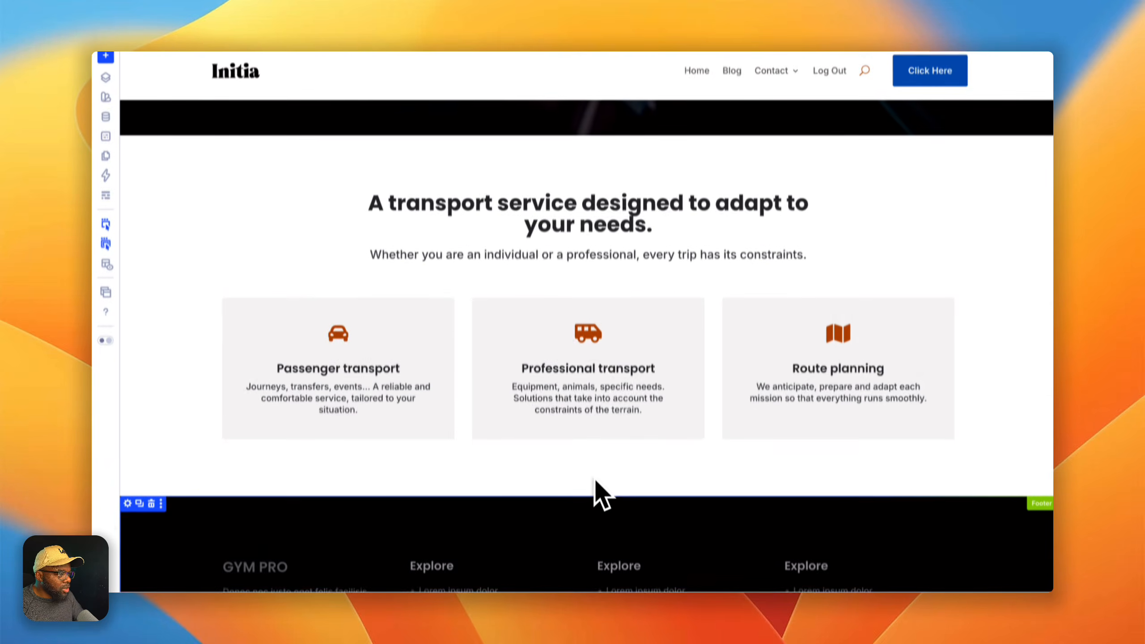
pyautogui.click(591, 482)
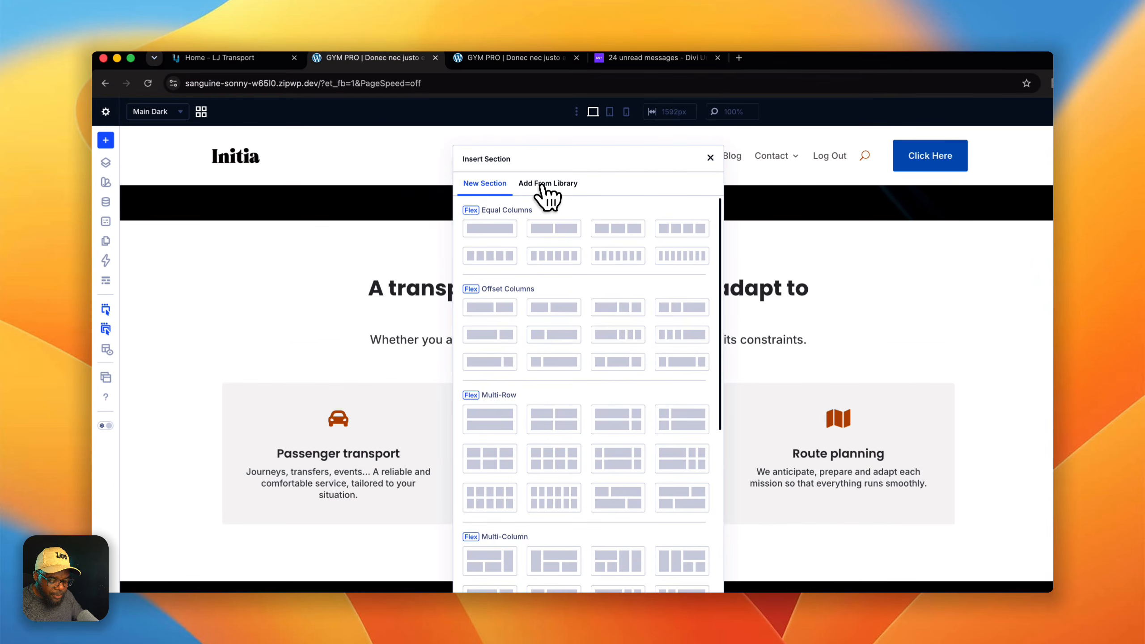
pyautogui.click(547, 185)
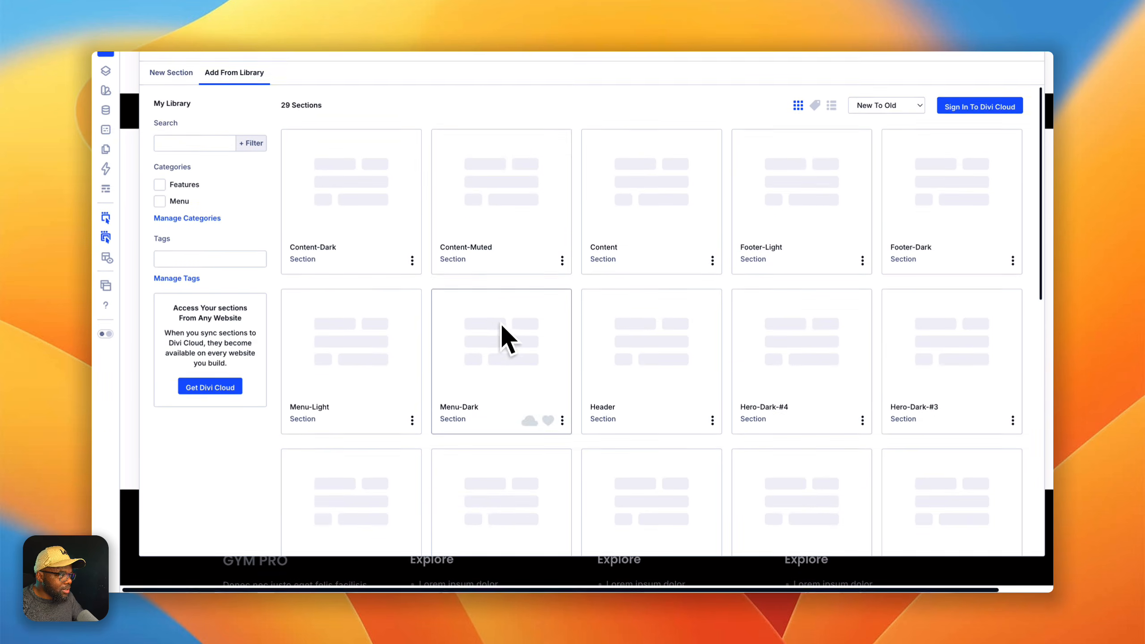
pyautogui.click(521, 241)
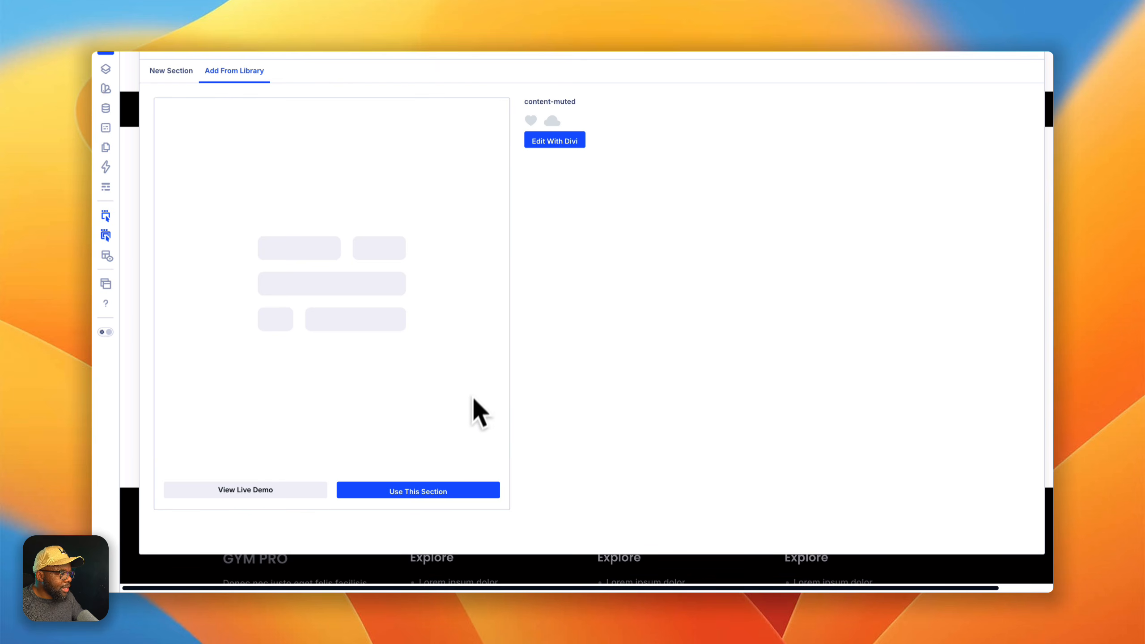
pyautogui.click(437, 492)
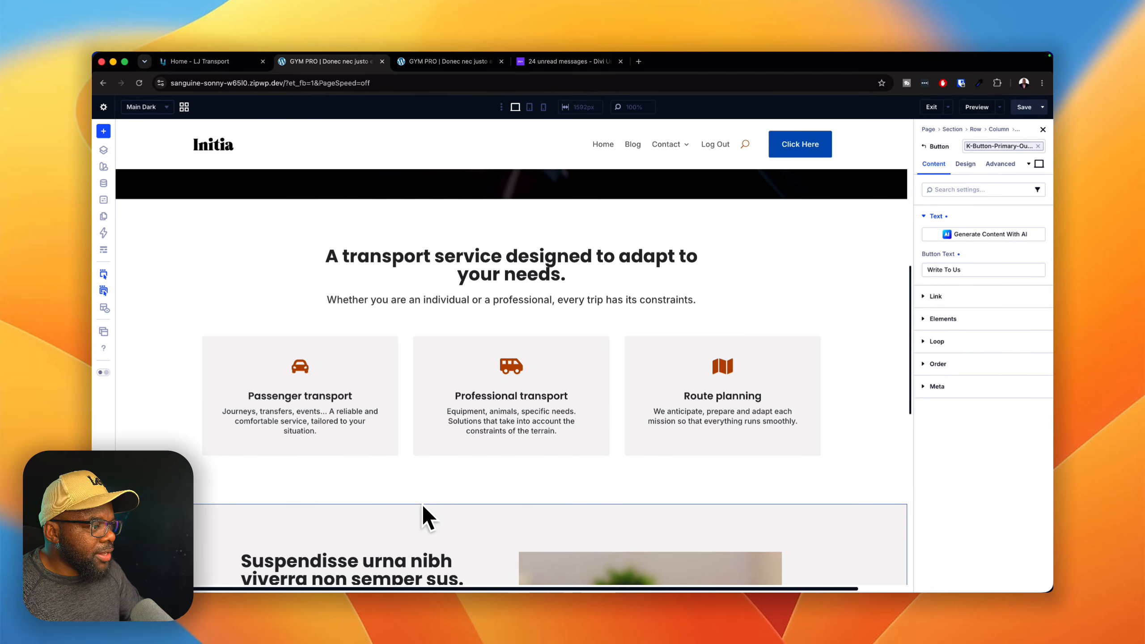
# Replace the new content section's placeholder heading with "Ultimately, what you expect is simple: that everything goes well.".
pyautogui.scroll(-8, 460, 506)
pyautogui.scroll(10, 736, 486)
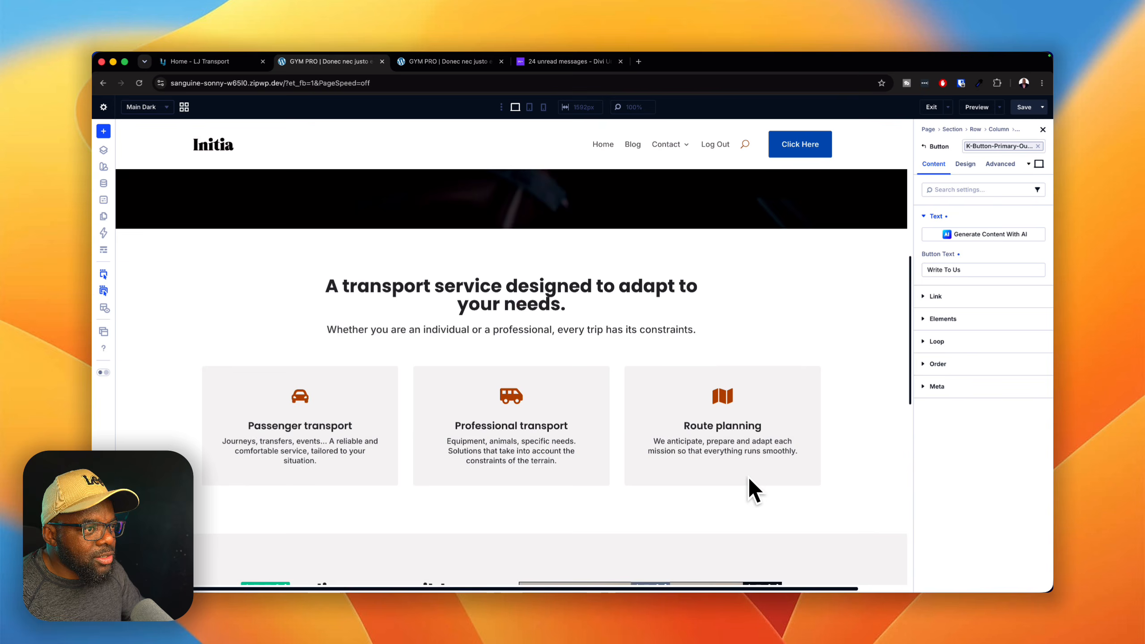
pyautogui.scroll(-10, 863, 469)
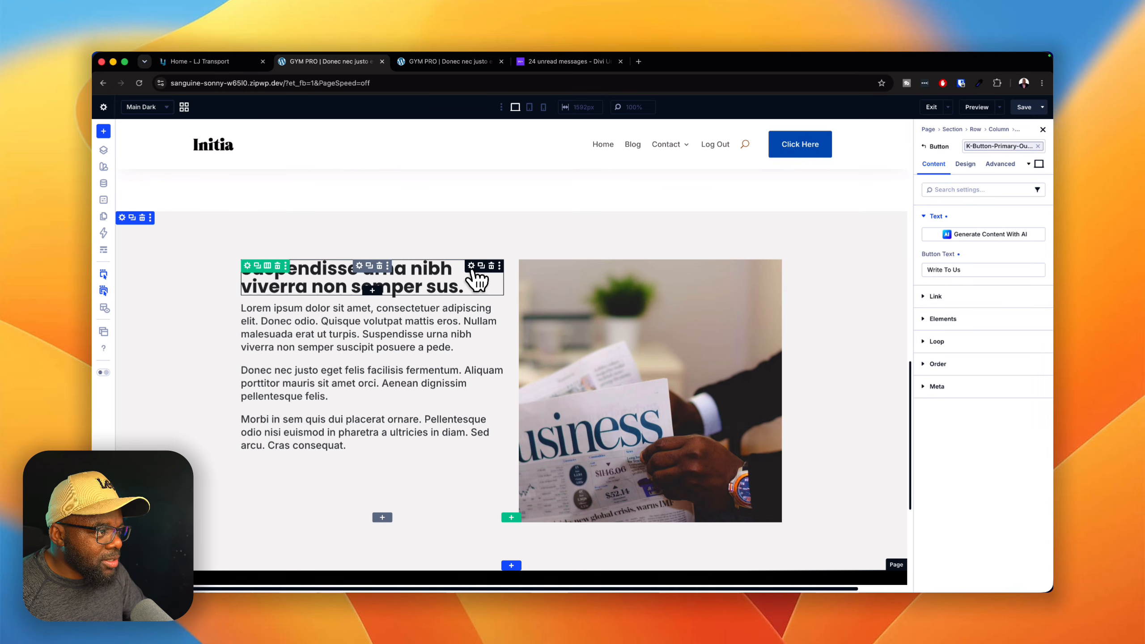
pyautogui.click(472, 270)
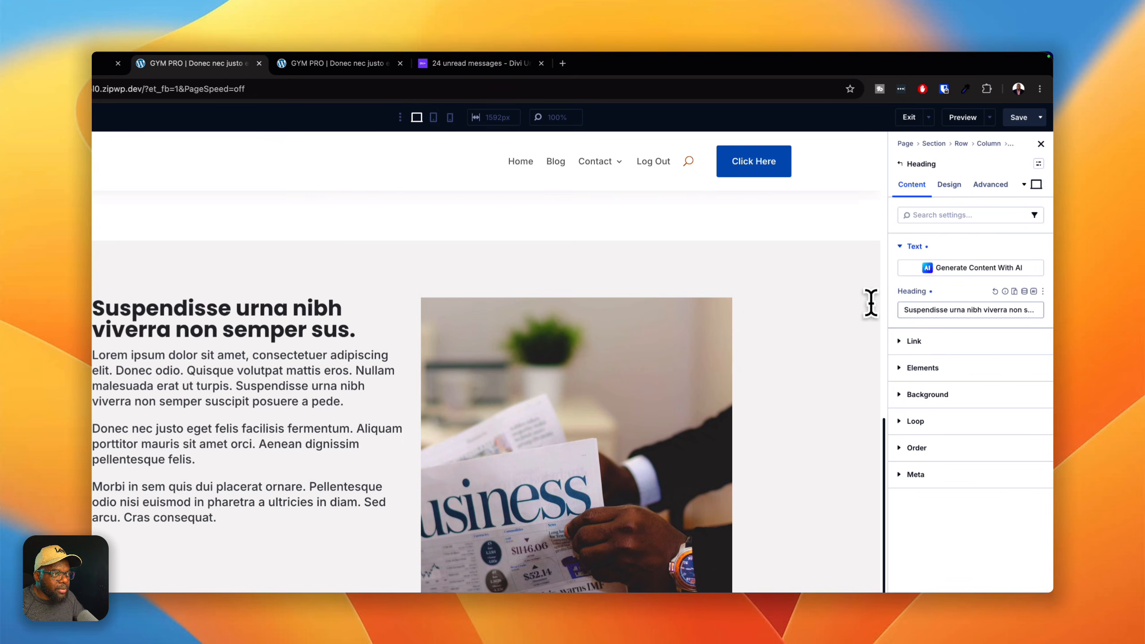
pyautogui.click(931, 310)
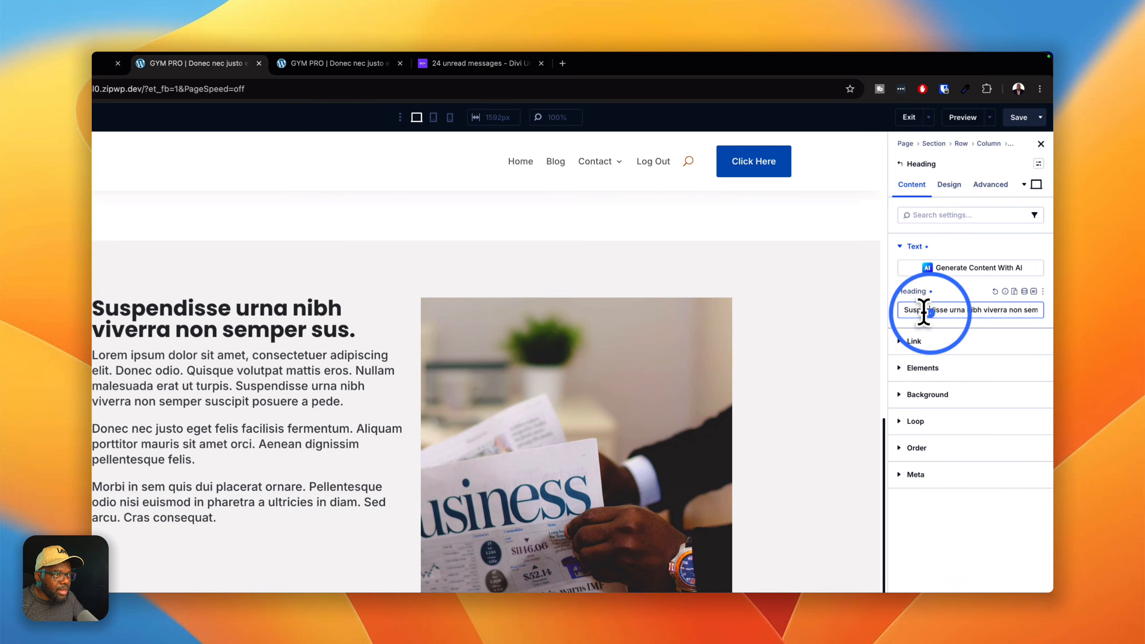
pyautogui.press('super+a')
pyautogui.press('super+v')
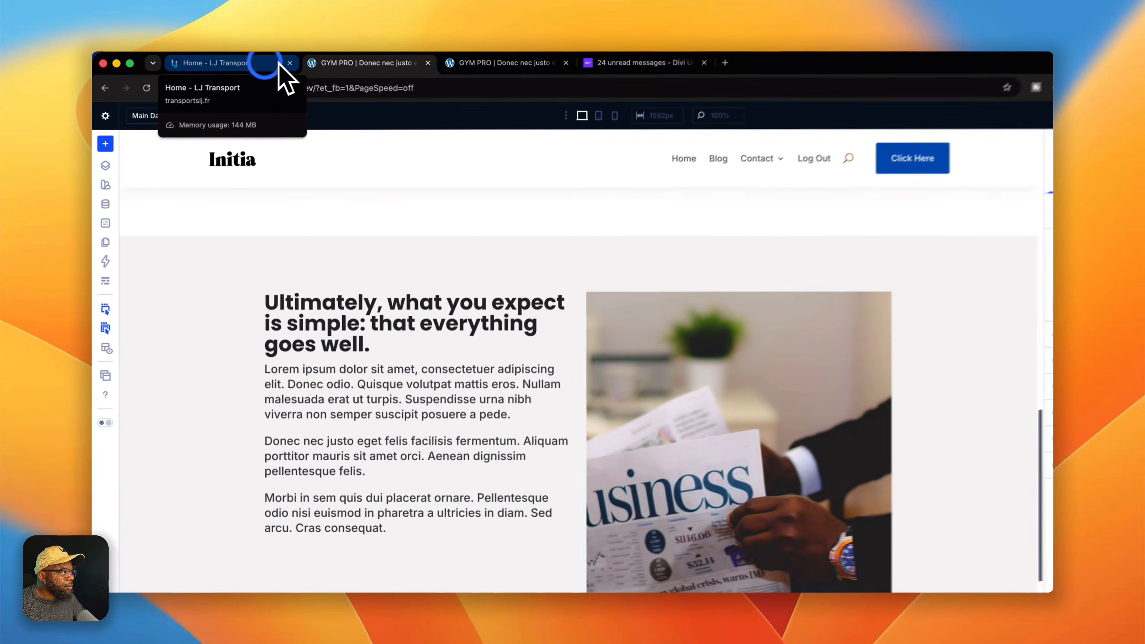
# Copy the first checklist item, "Reliable transport.", from below the heading on the client's homepage.
pyautogui.click(235, 62)
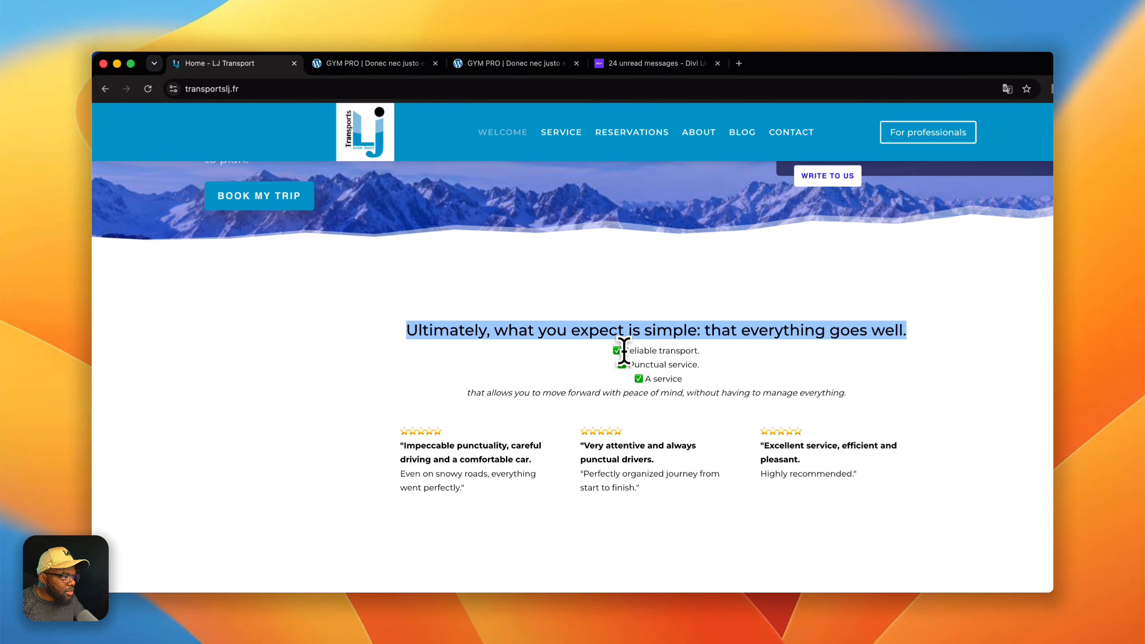
pyautogui.moveTo(624, 352); pyautogui.dragTo(705, 357)
pyautogui.click(705, 357)
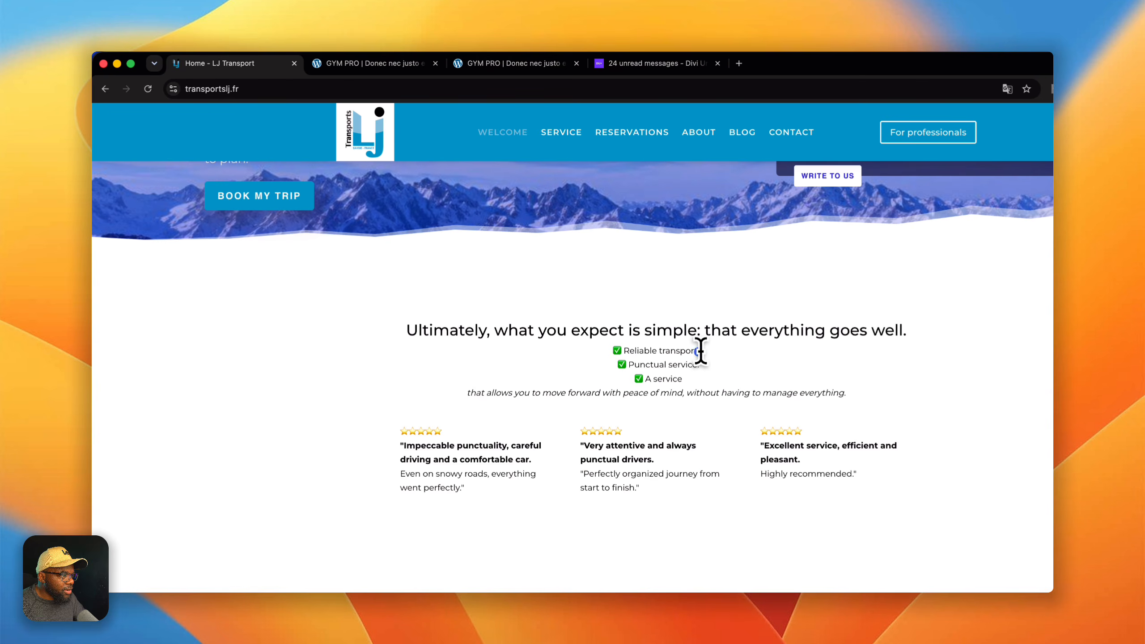
pyautogui.moveTo(625, 348); pyautogui.dragTo(697, 354)
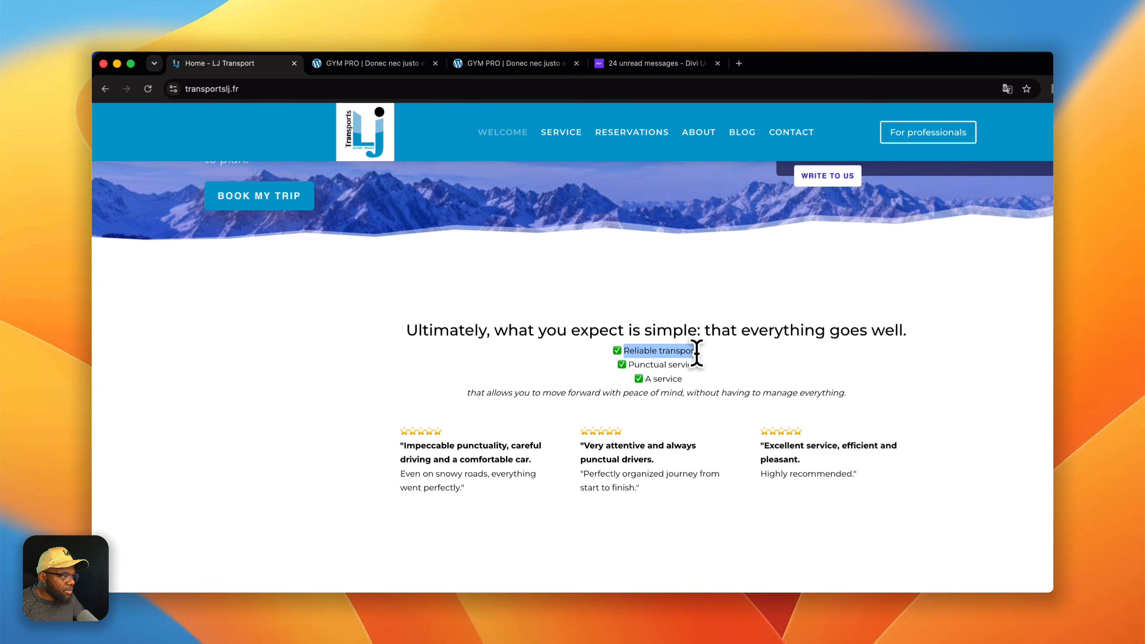
pyautogui.press('super+c')
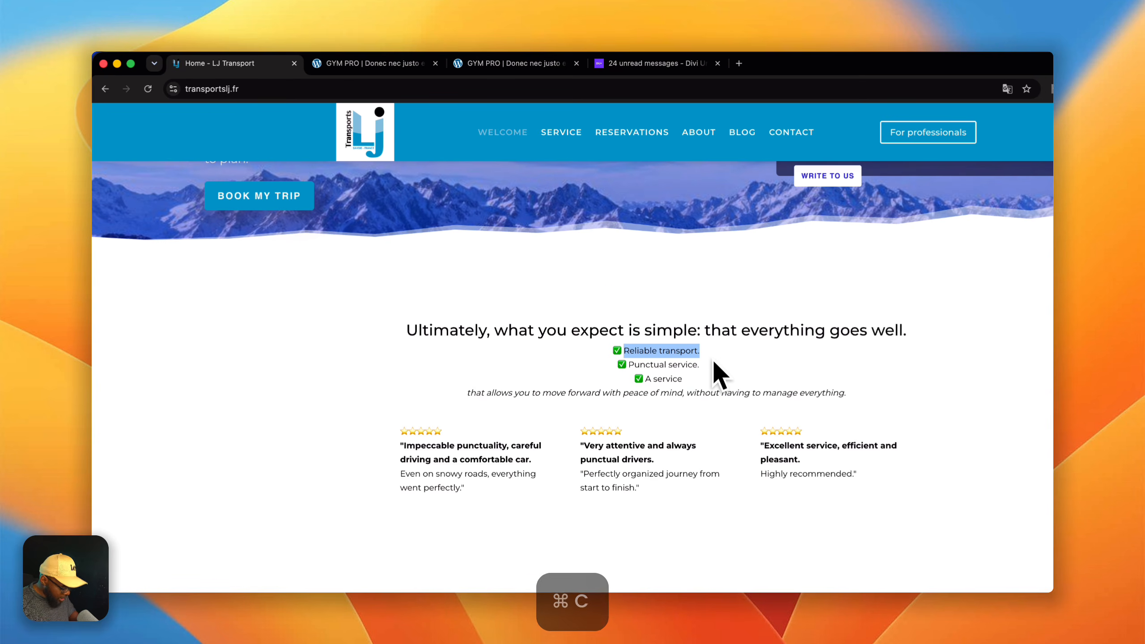
# Add an Icon List module between the content section's heading and its placeholder paragraphs, and open the list's settings.
pyautogui.click(352, 67)
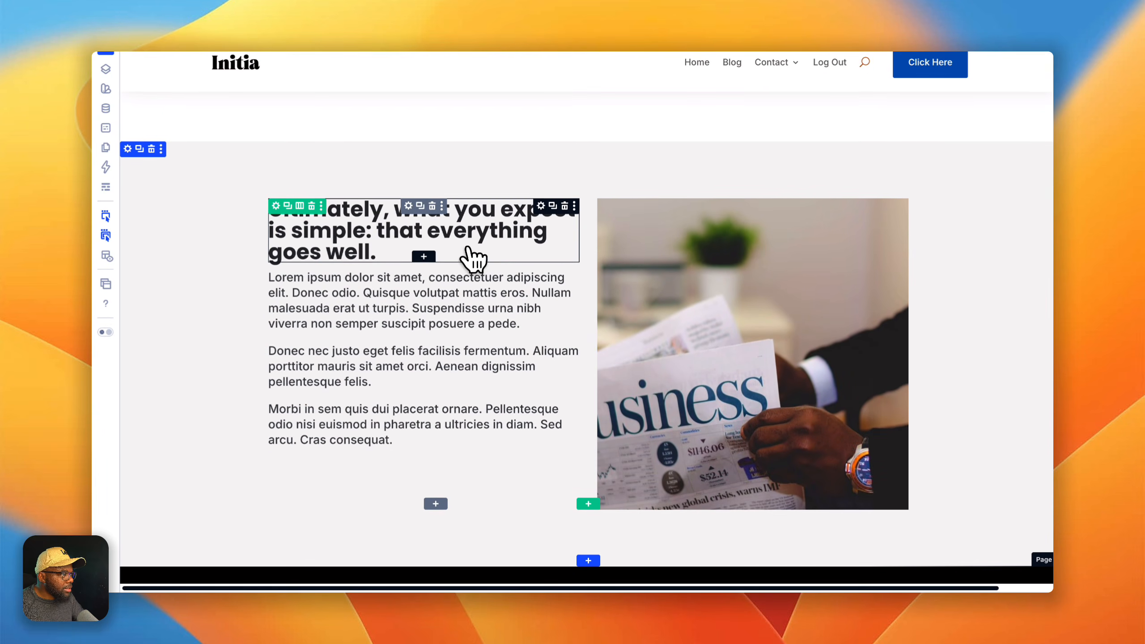
pyautogui.click(426, 260)
pyautogui.click(425, 463)
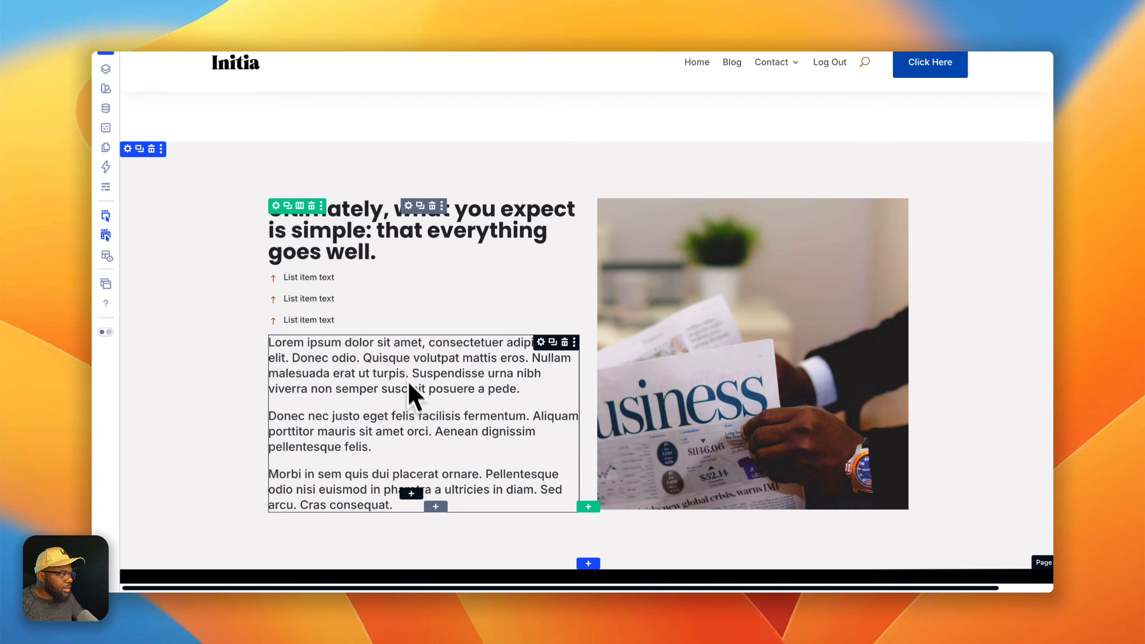
pyautogui.click(333, 284)
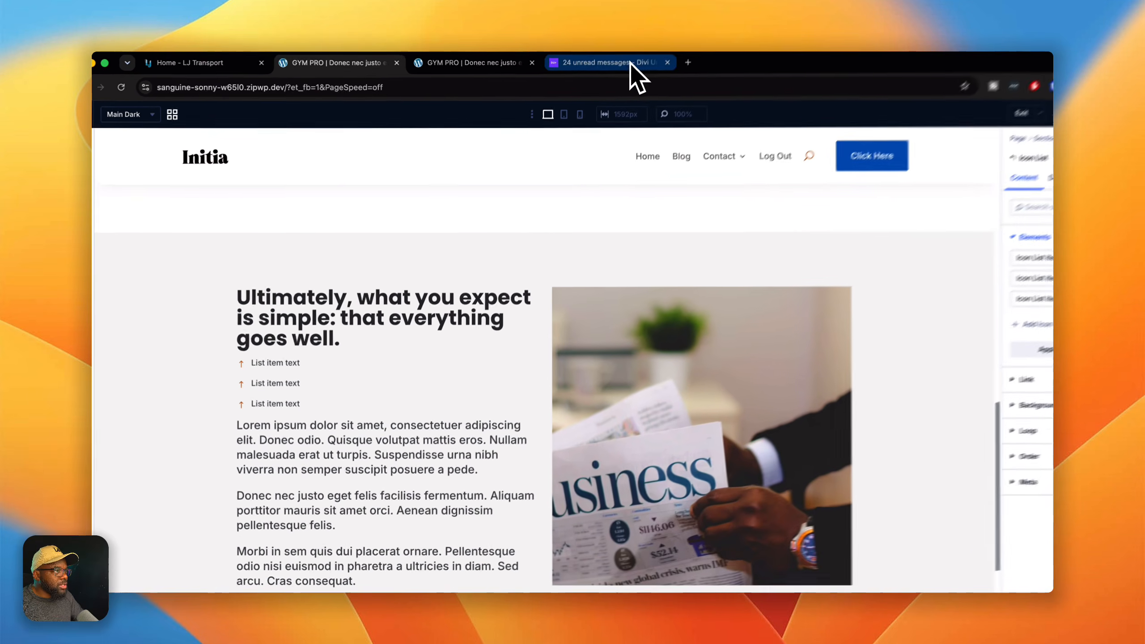
# View the course catalogue on the Divi University portal and return to the page builder.
pyautogui.click(630, 63)
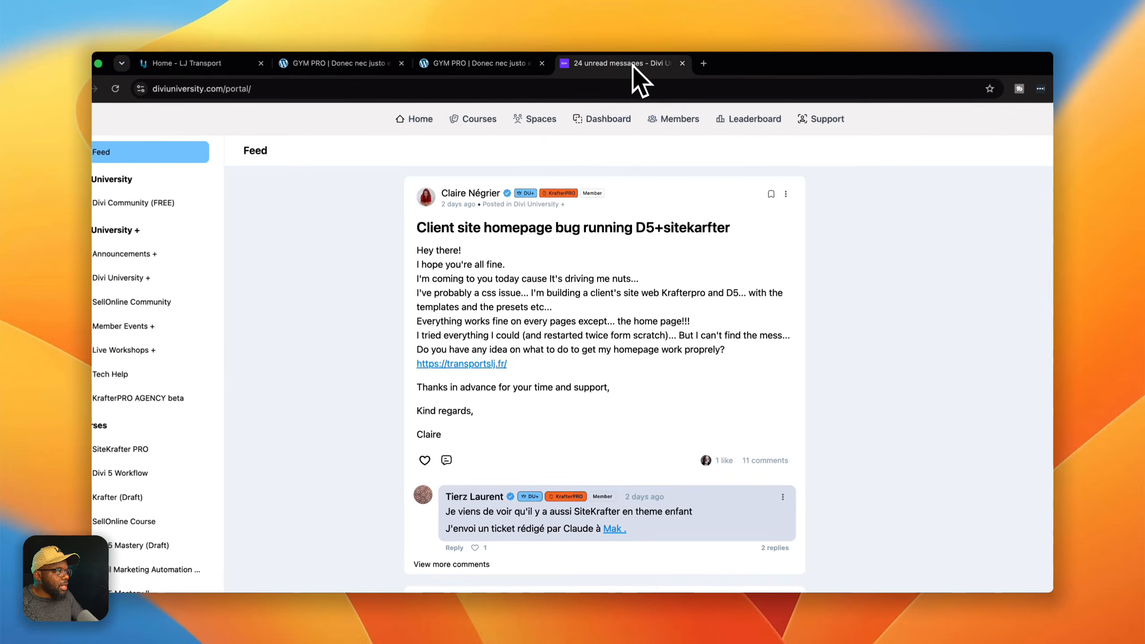
pyautogui.click(491, 126)
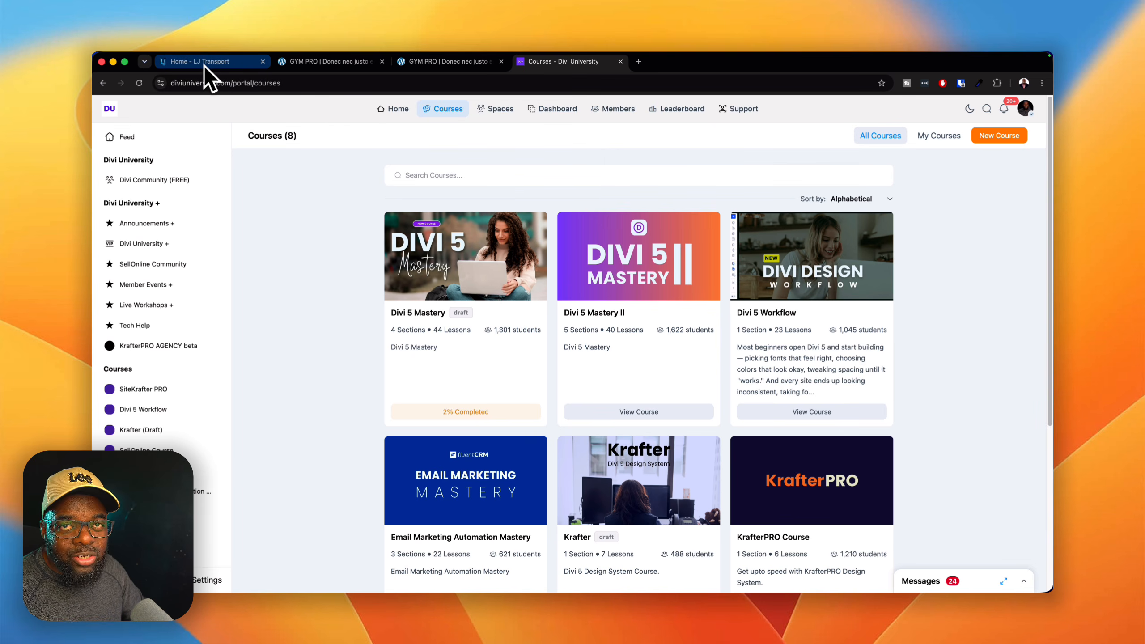
pyautogui.click(311, 62)
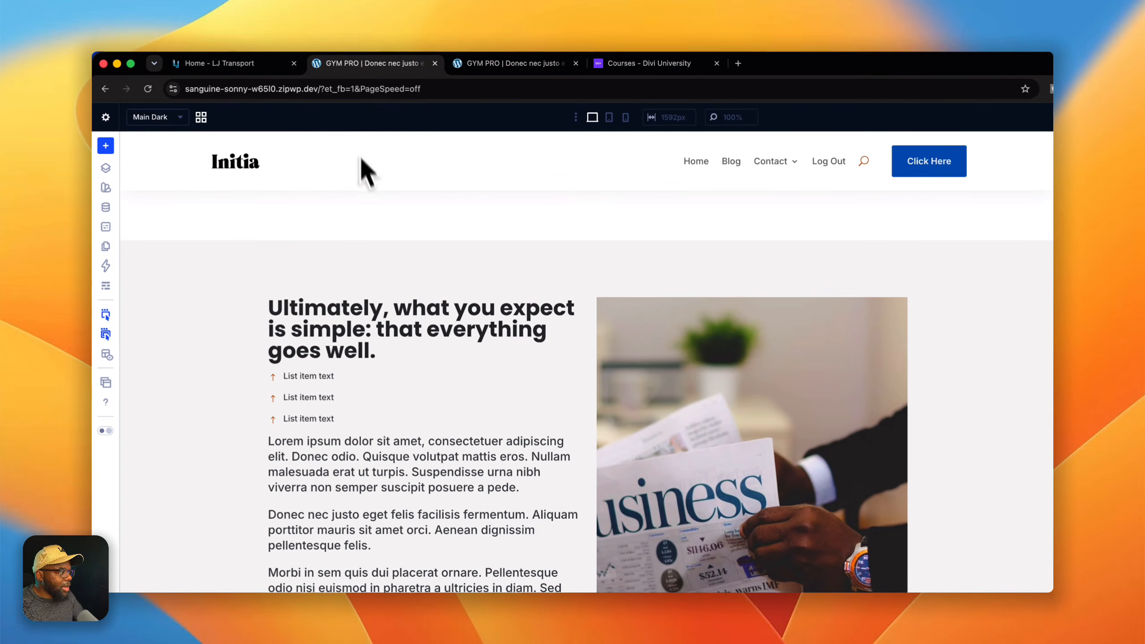
# Assign the k-icon-list-item preset to the first item of the content section's icon list.
pyautogui.click(374, 359)
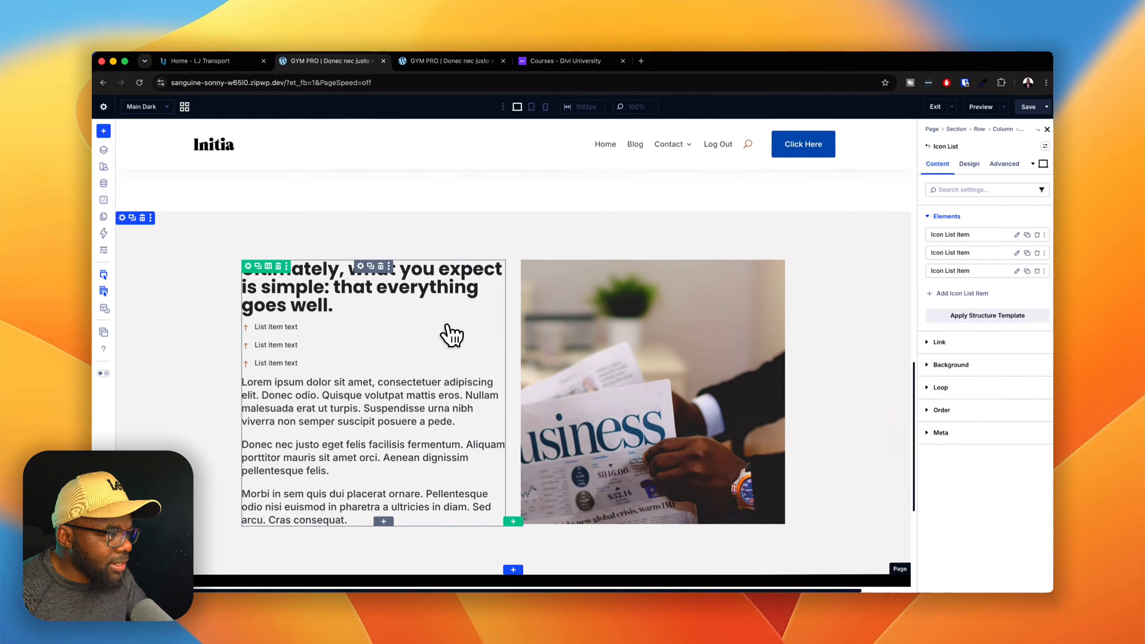
pyautogui.moveTo(461, 331)
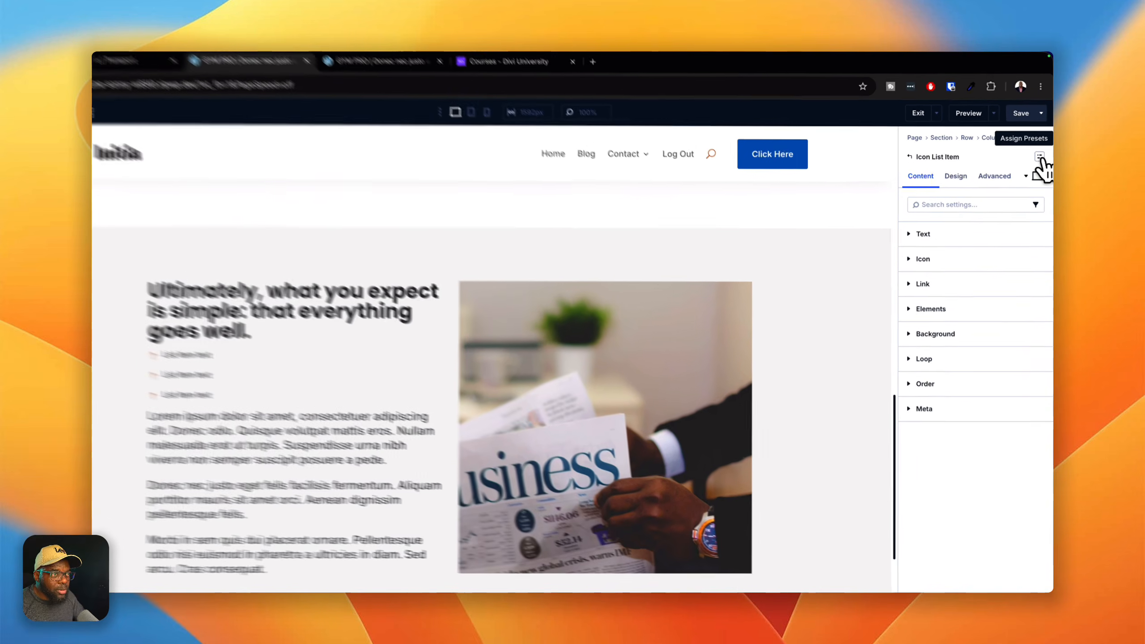
pyautogui.click(1041, 147)
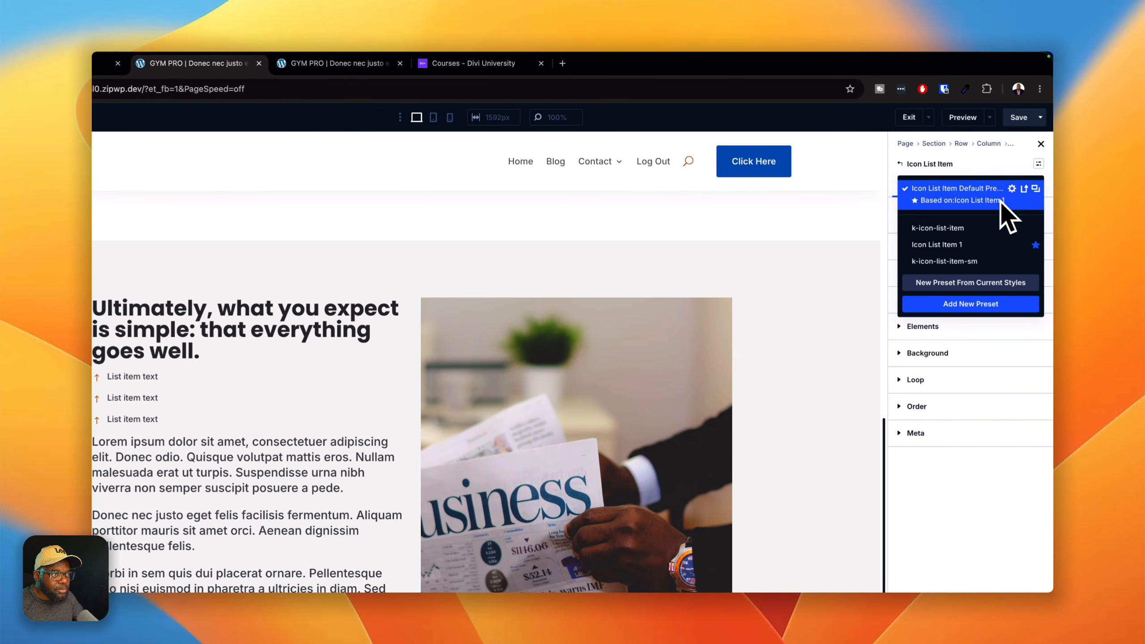
pyautogui.click(966, 229)
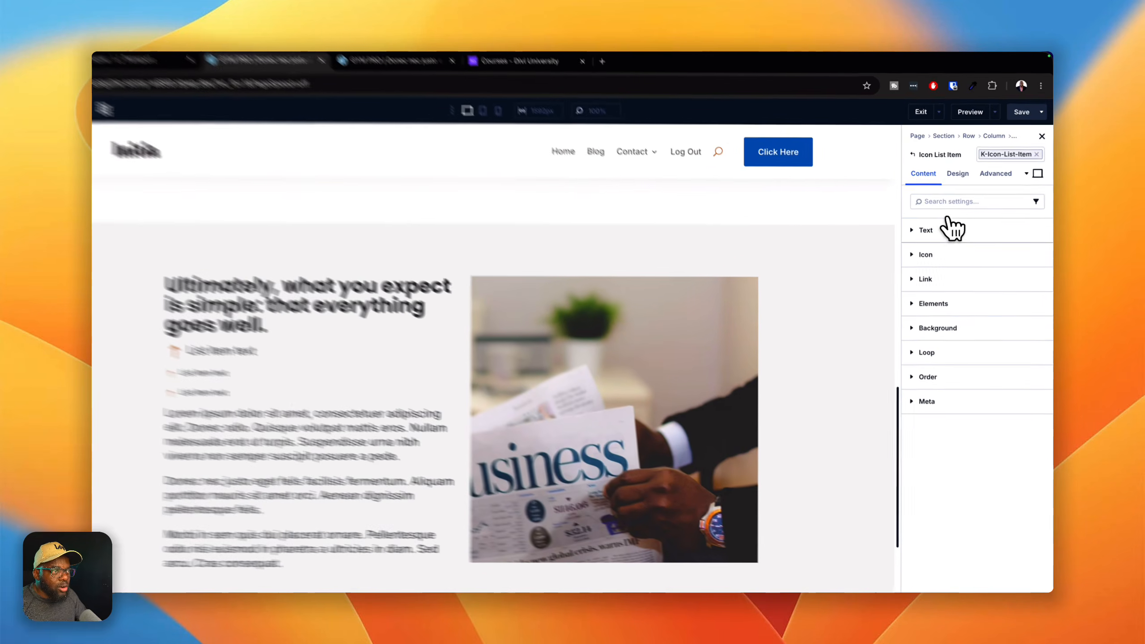
# Replace the first list item's placeholder text with "Reliable transport", without the full stop.
pyautogui.click(960, 216)
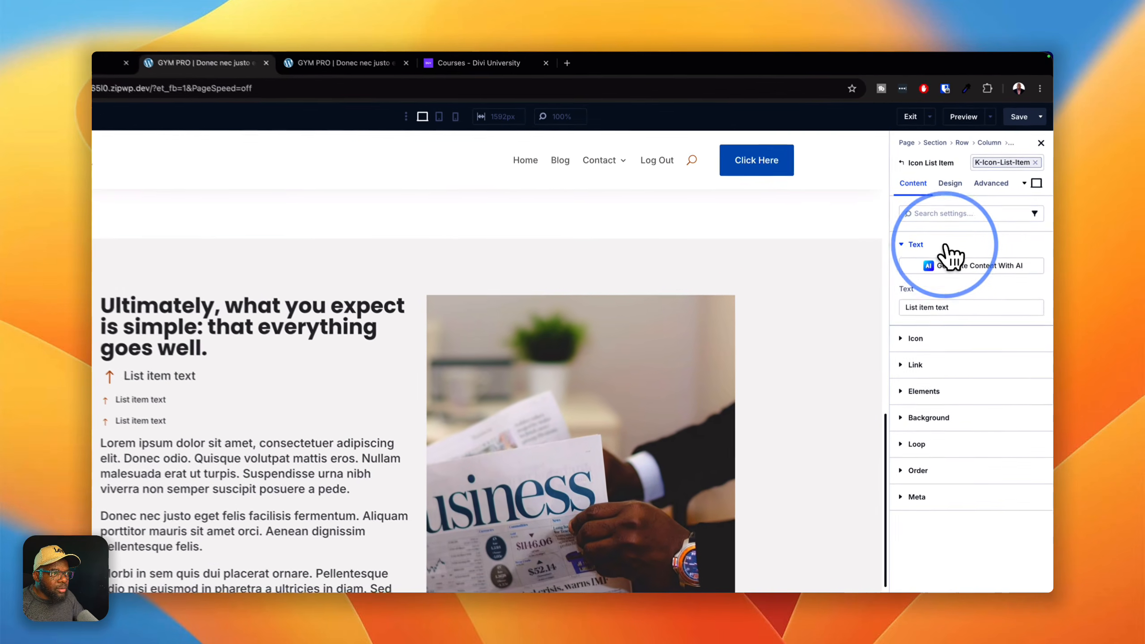
pyautogui.click(969, 270)
pyautogui.tripleClick(954, 309)
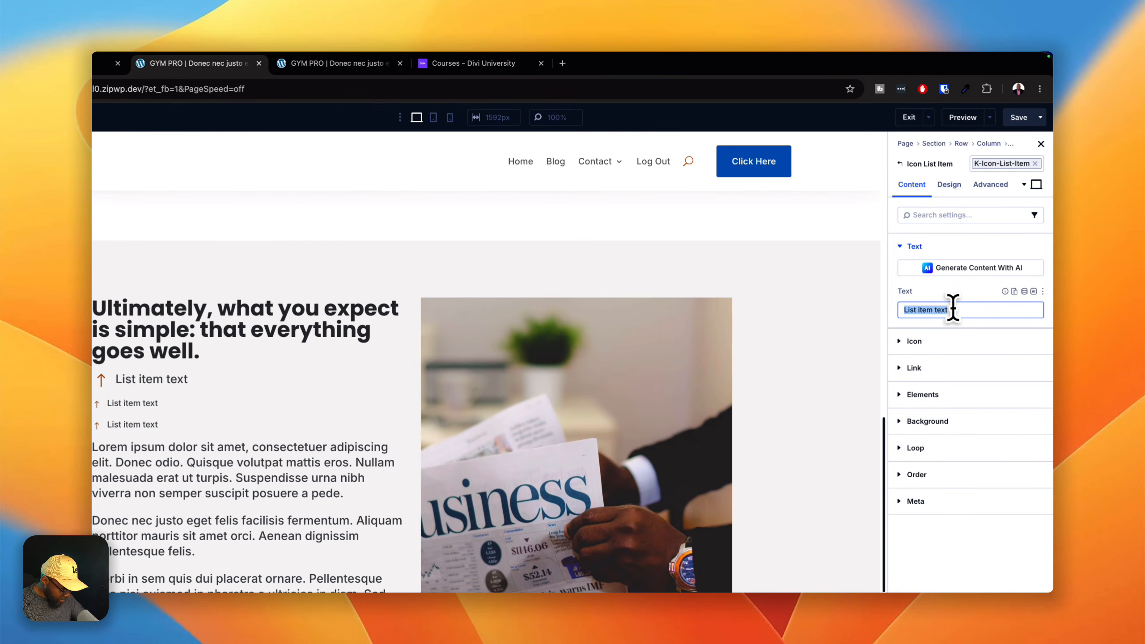
pyautogui.press('cmd+v')
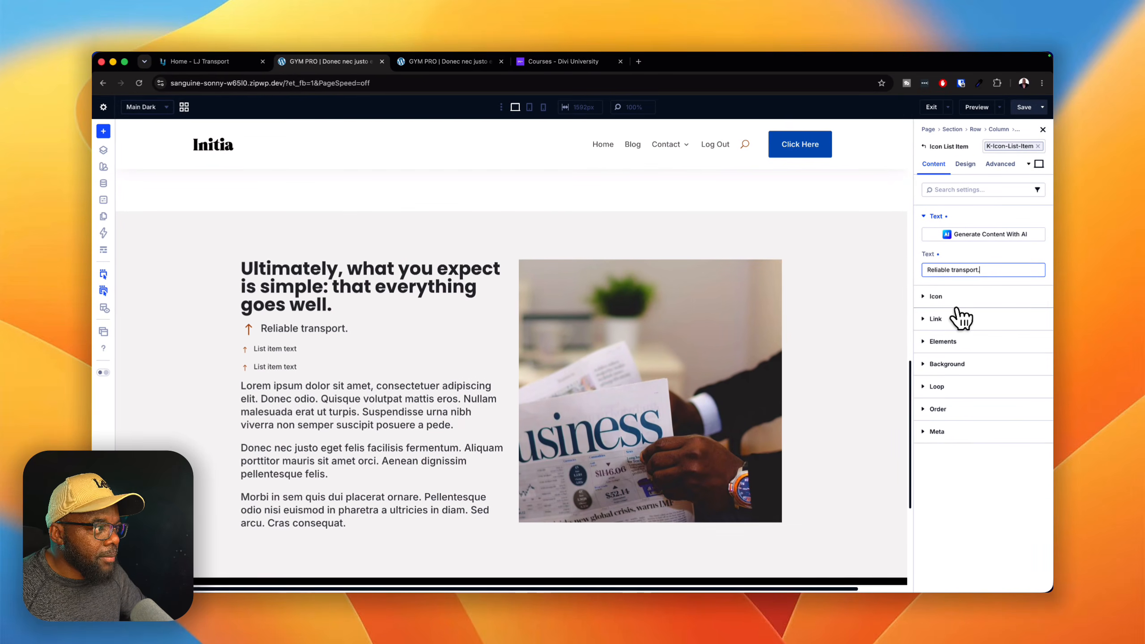
pyautogui.press('BackSpace')
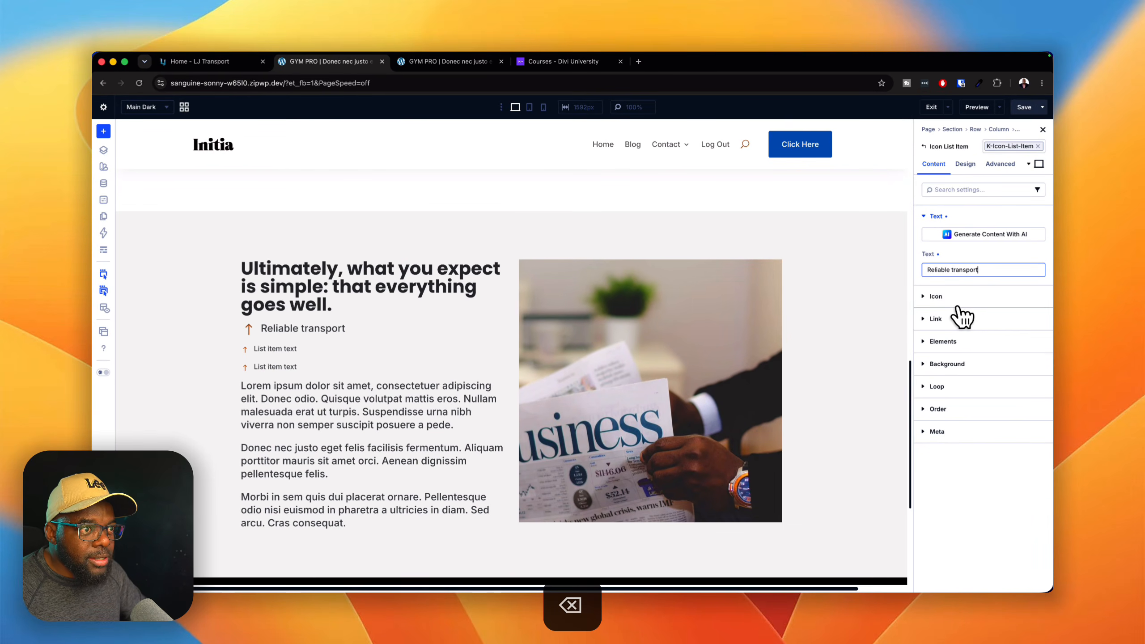
# Find the check icons for the first list item, compare the circled variants and apply the first solid circled check mark.
pyautogui.click(957, 298)
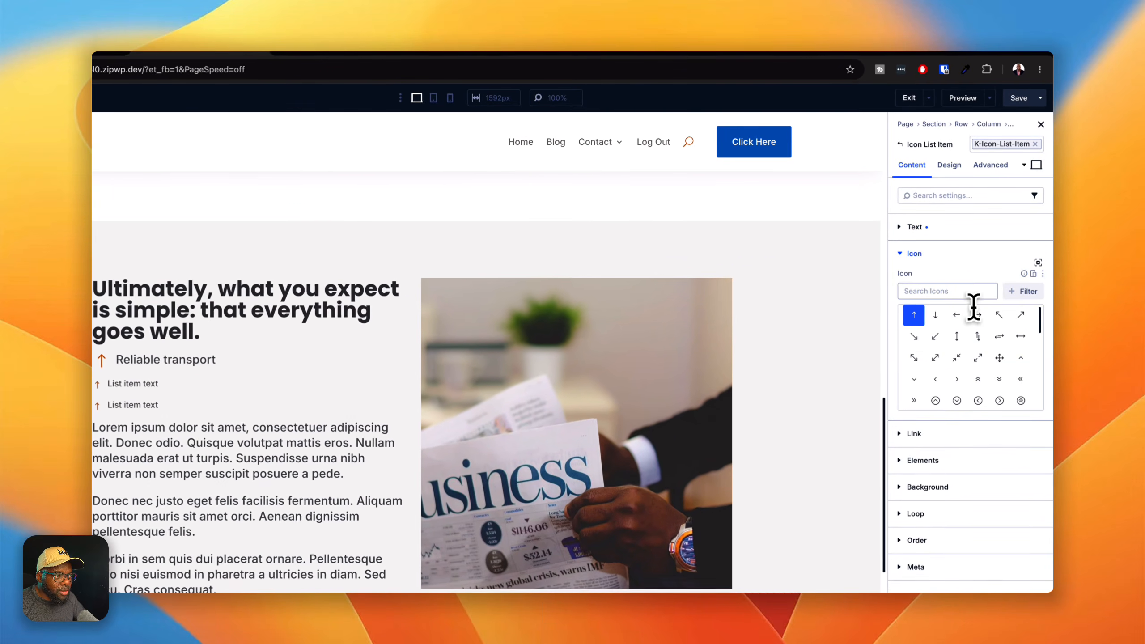
pyautogui.click(968, 291)
pyautogui.write('check')
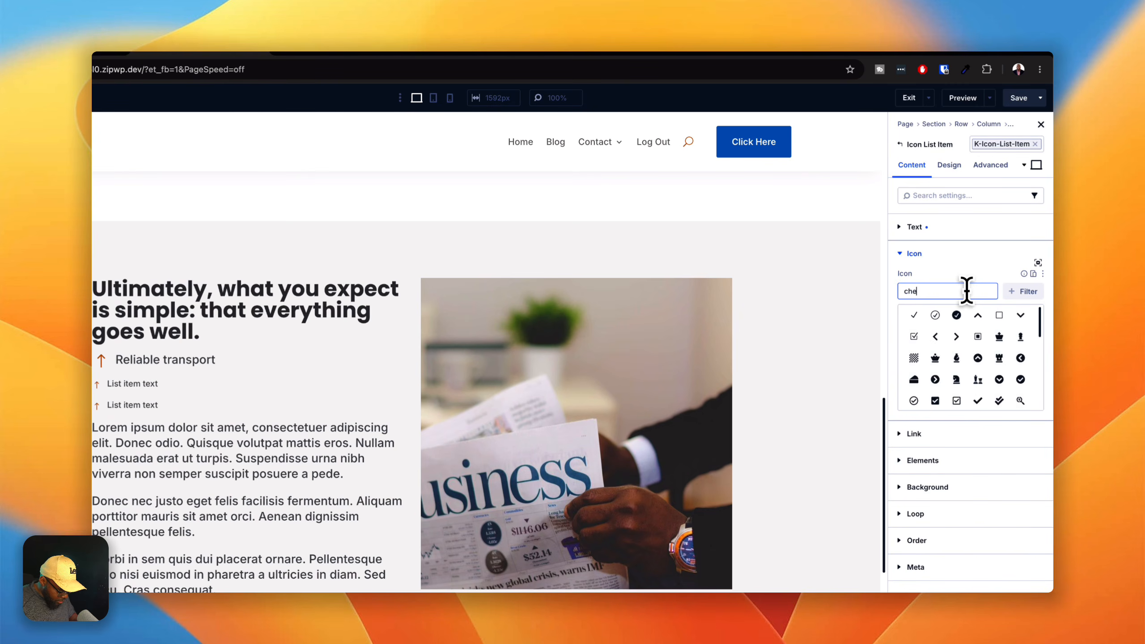
pyautogui.click(957, 315)
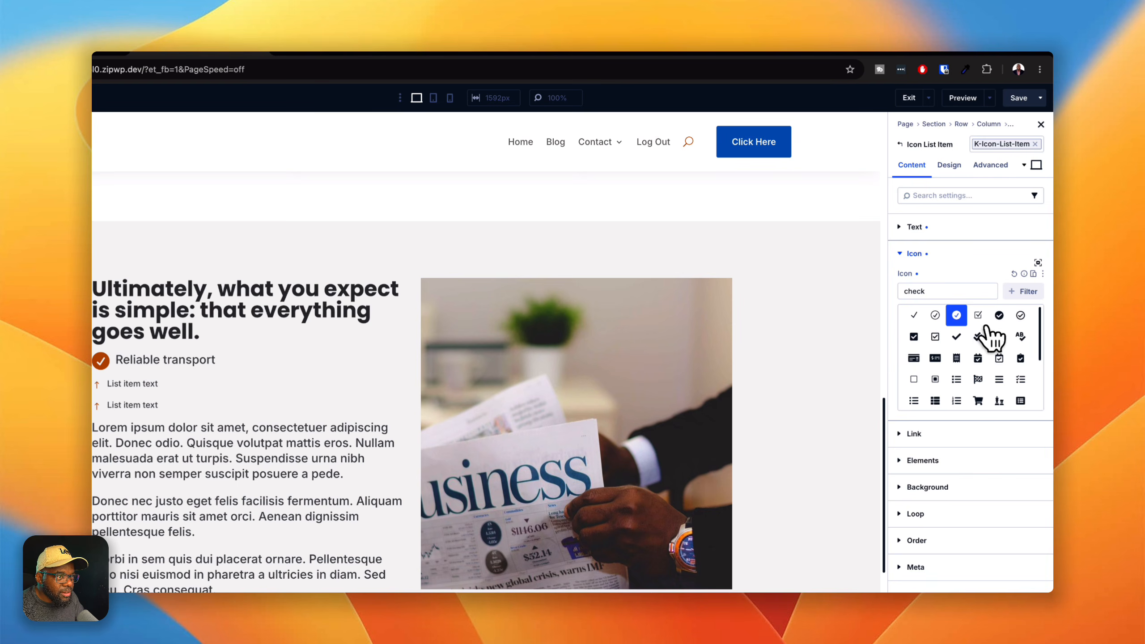
pyautogui.click(1000, 316)
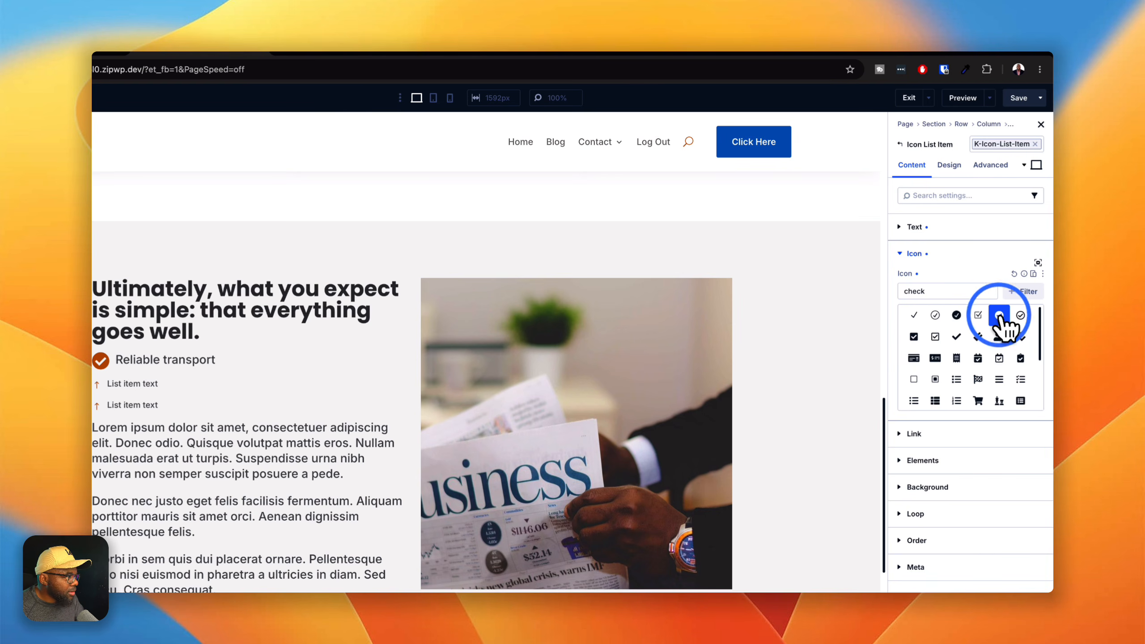
pyautogui.click(958, 316)
pyautogui.click(1022, 316)
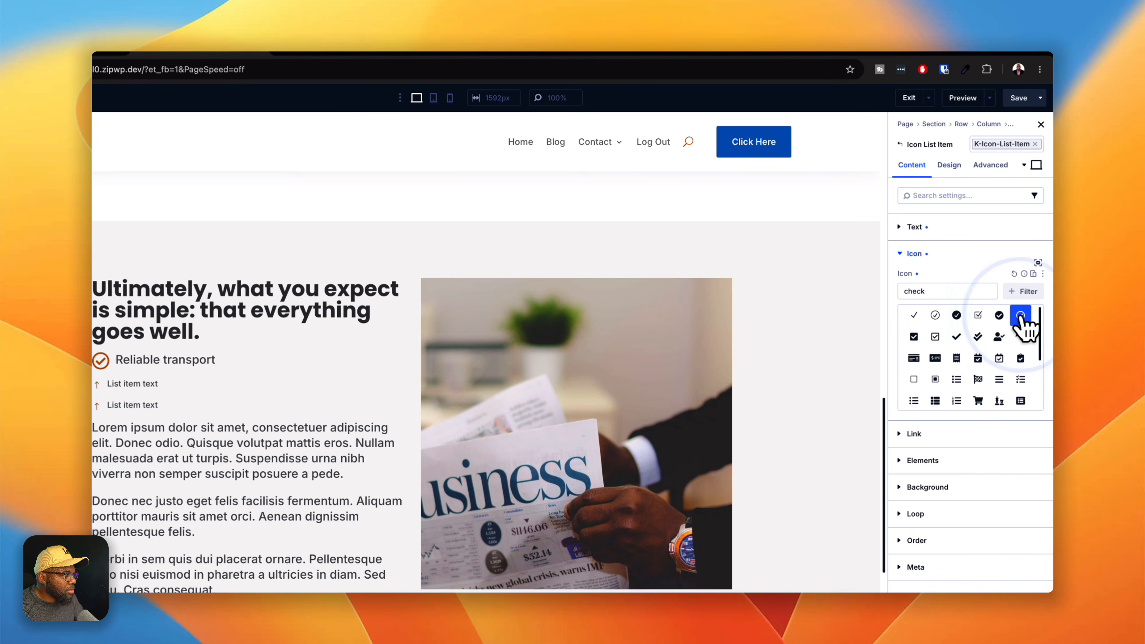
pyautogui.click(958, 316)
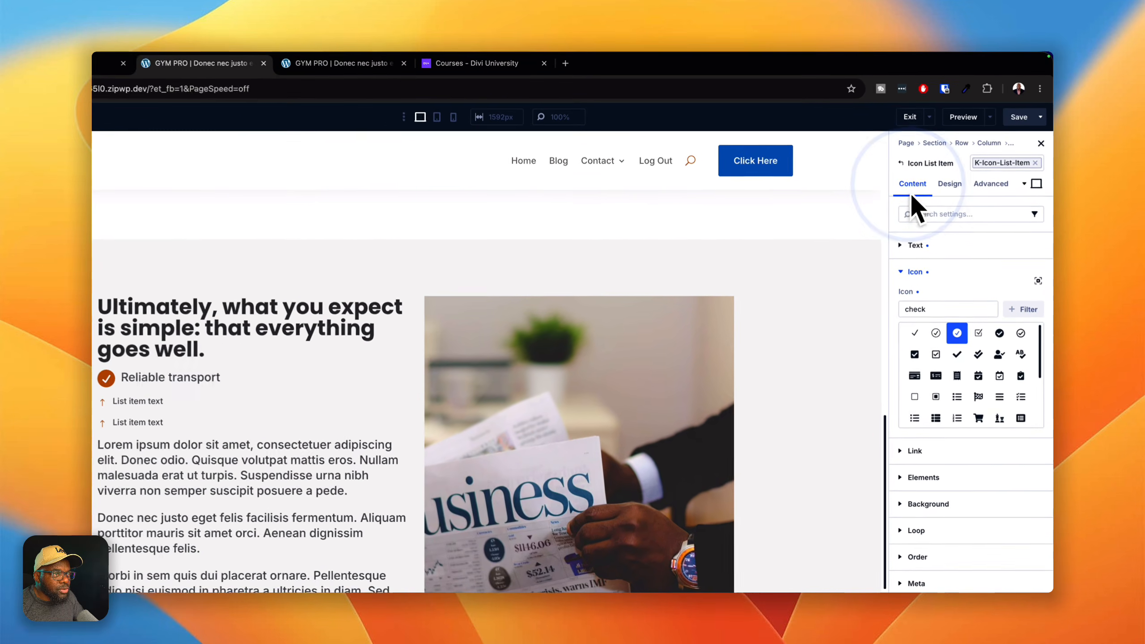
# Duplicate the styled "Reliable transport" item twice and delete the two remaining placeholder items from the icon list.
pyautogui.click(923, 147)
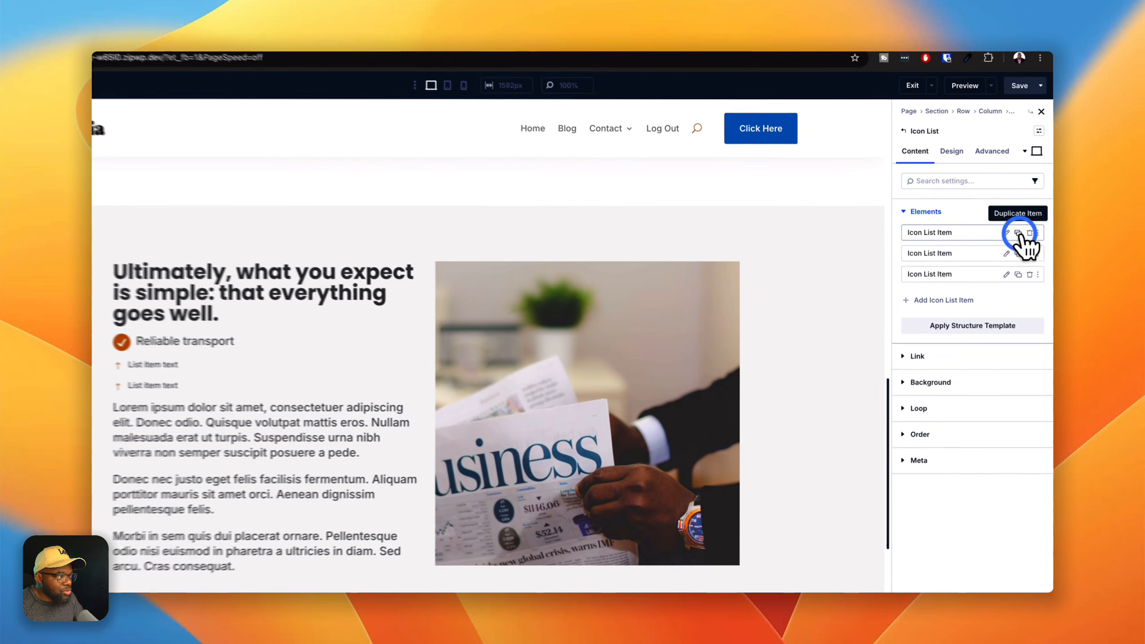
pyautogui.click(1023, 234)
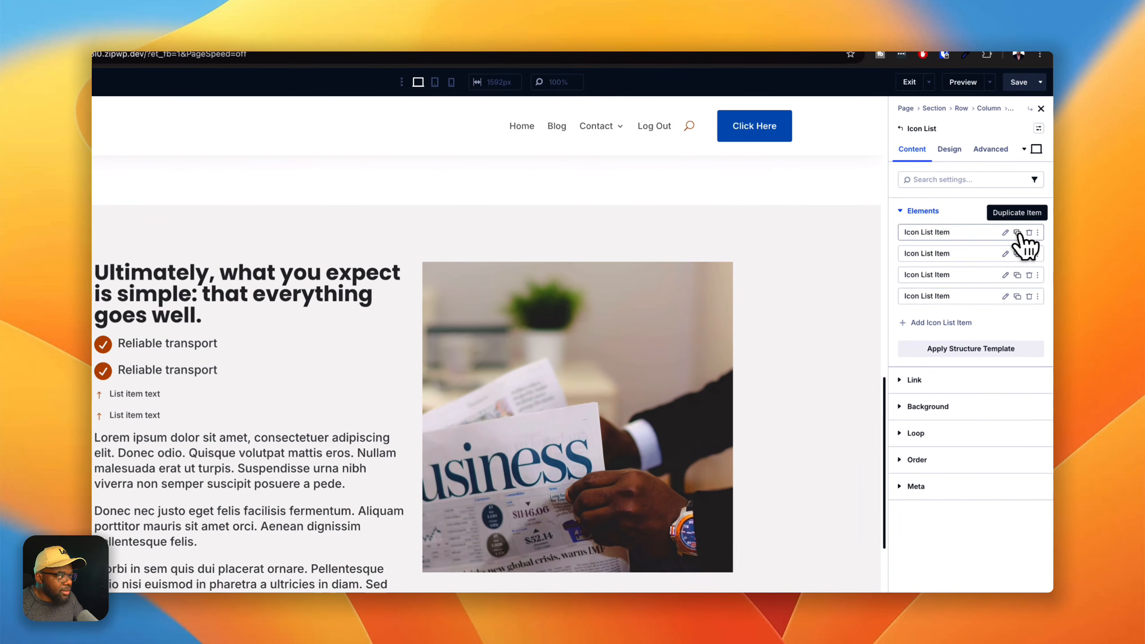
pyautogui.click(1023, 235)
pyautogui.click(1030, 317)
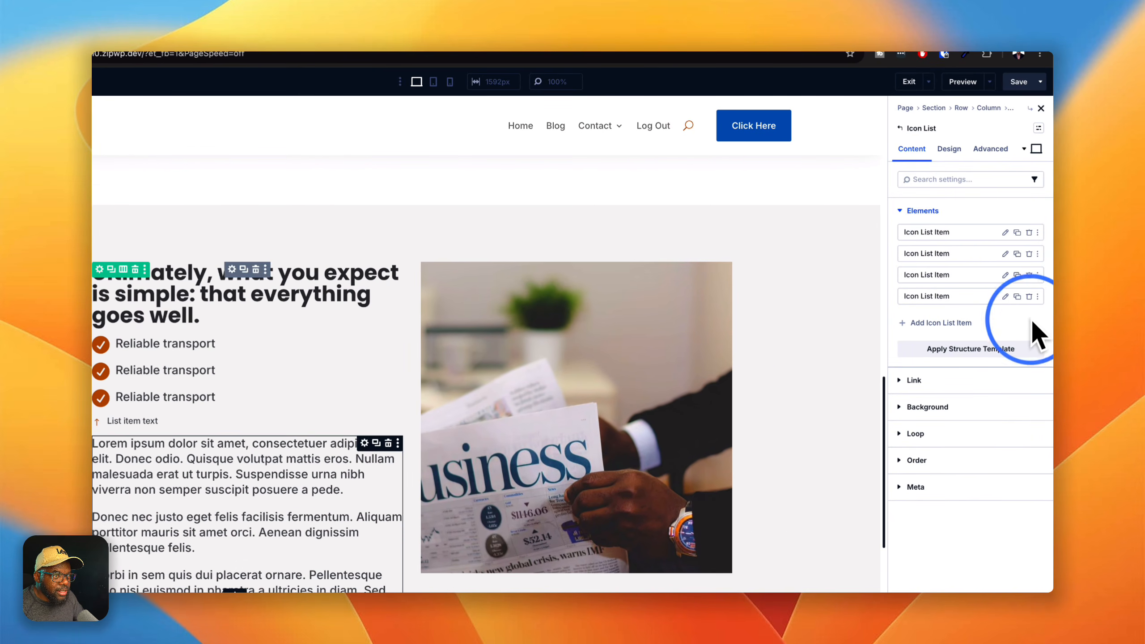
pyautogui.click(1029, 298)
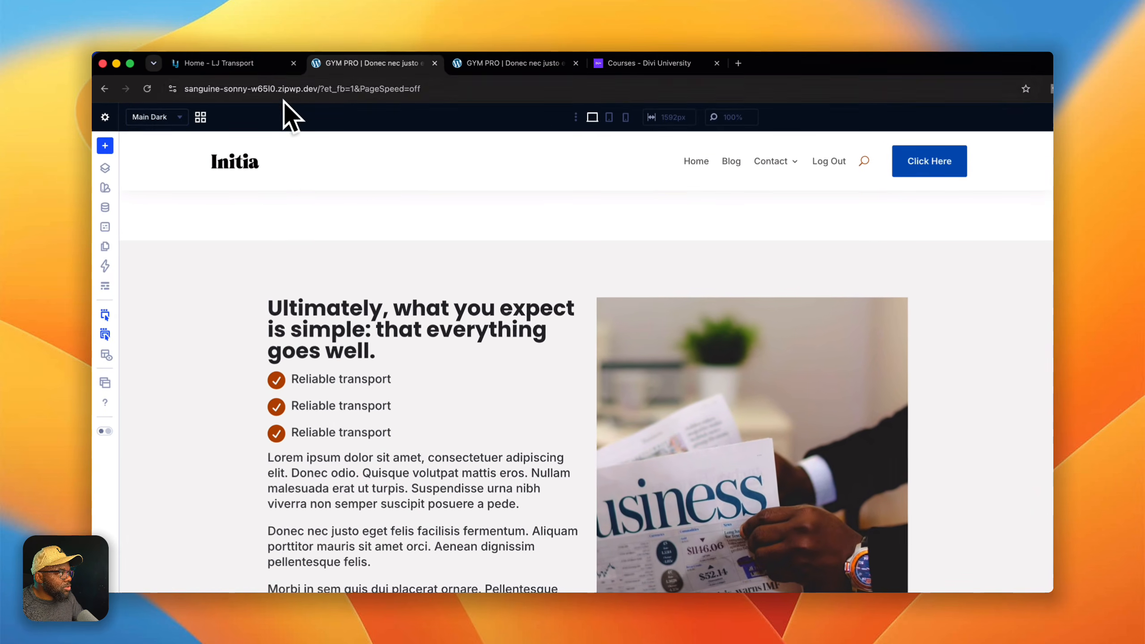
# Copy the second checklist item, "Punctual service.", from the client's homepage.
pyautogui.click(253, 68)
pyautogui.click(655, 366)
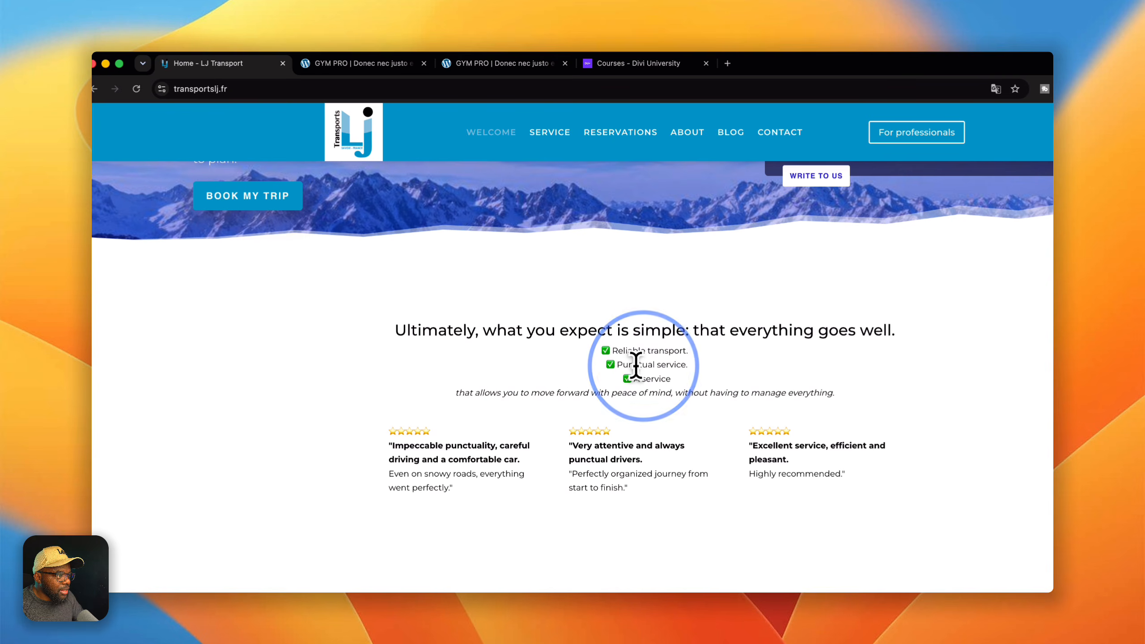
pyautogui.moveTo(629, 365); pyautogui.dragTo(686, 365)
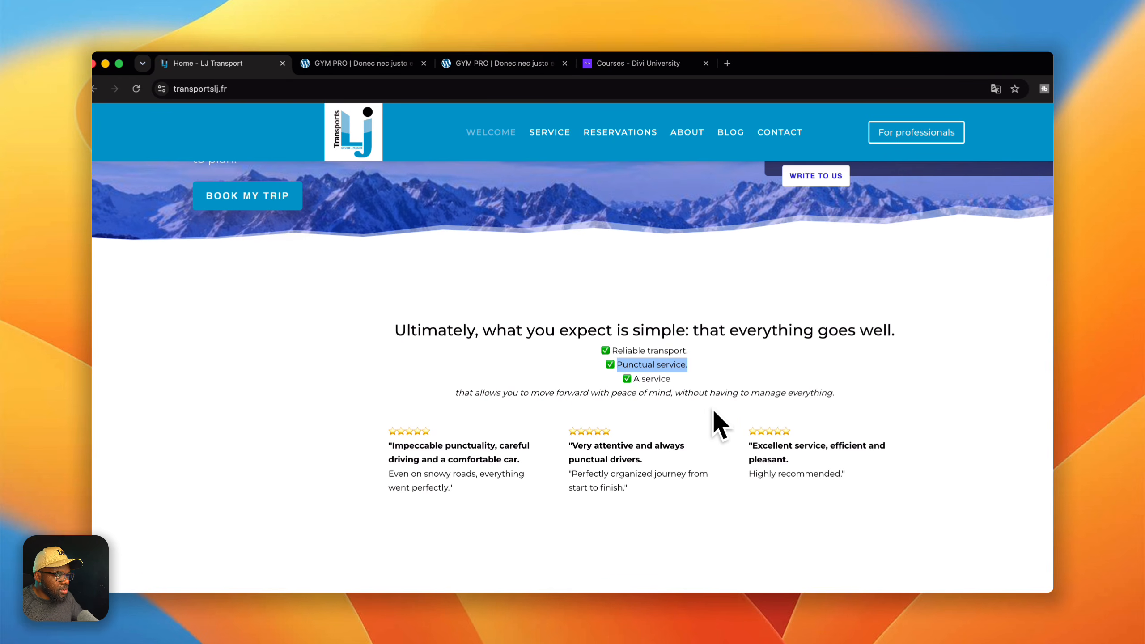
pyautogui.press('super+c')
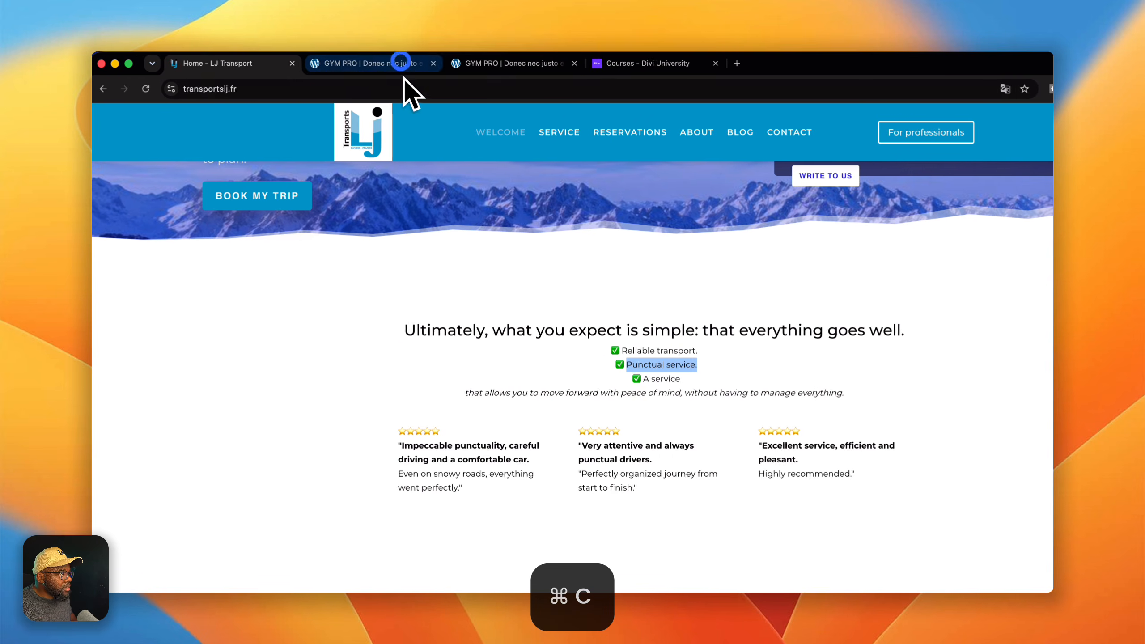
# Back in the page builder, set the second list item's text to "Punctual service", without the full stop.
pyautogui.click(394, 66)
pyautogui.click(432, 398)
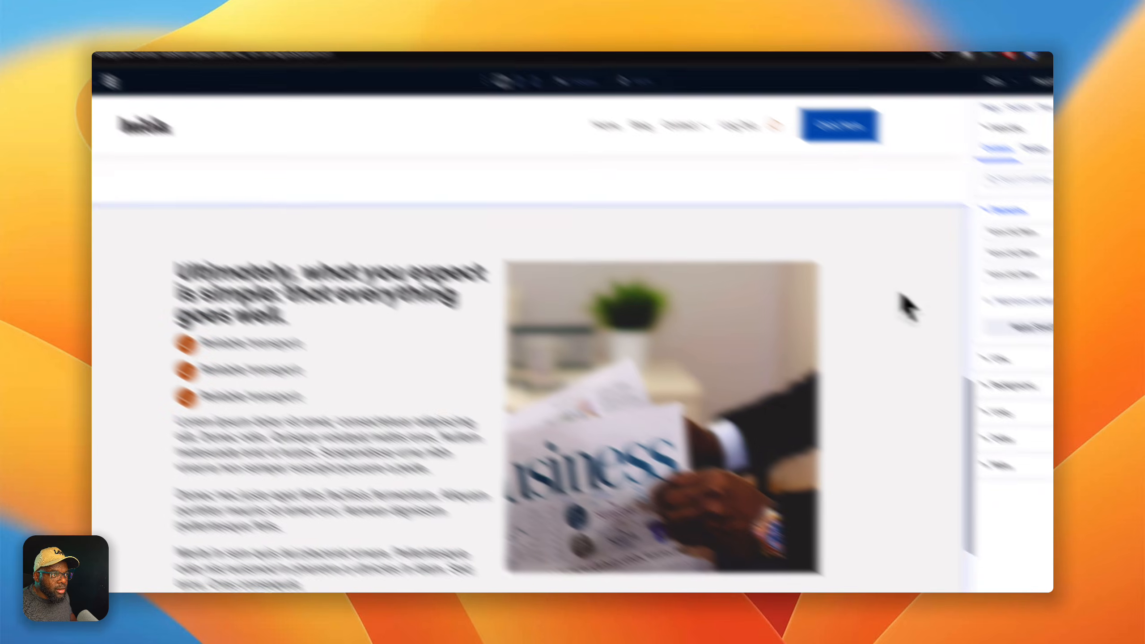
pyautogui.click(969, 287)
pyautogui.click(1015, 285)
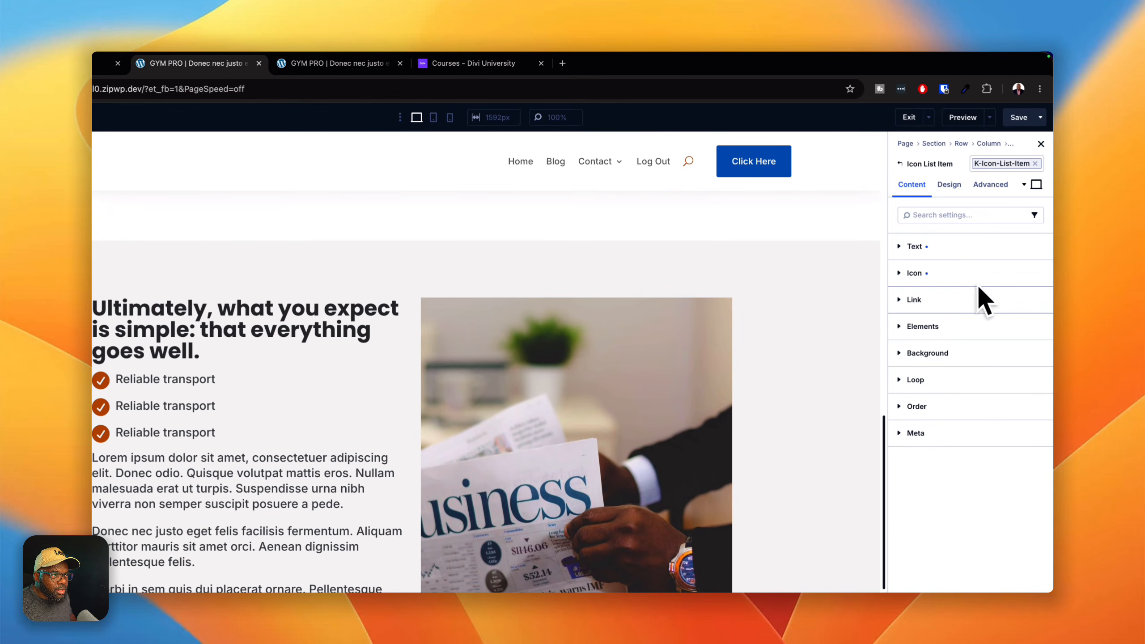
pyautogui.click(957, 255)
pyautogui.tripleClick(968, 309)
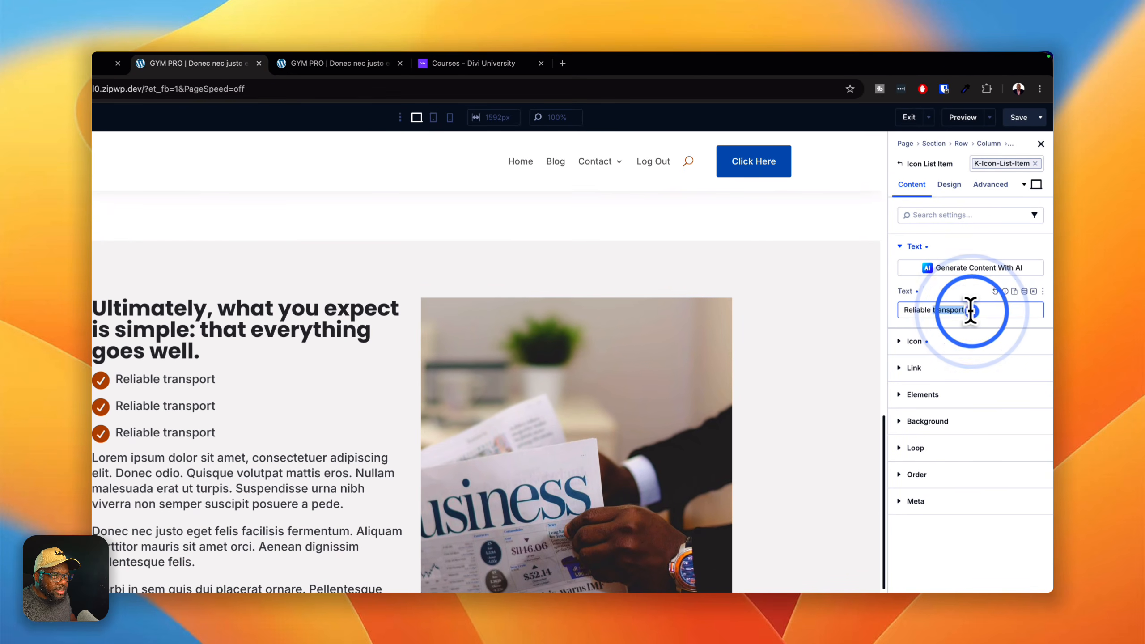
pyautogui.write('Punctual service.')
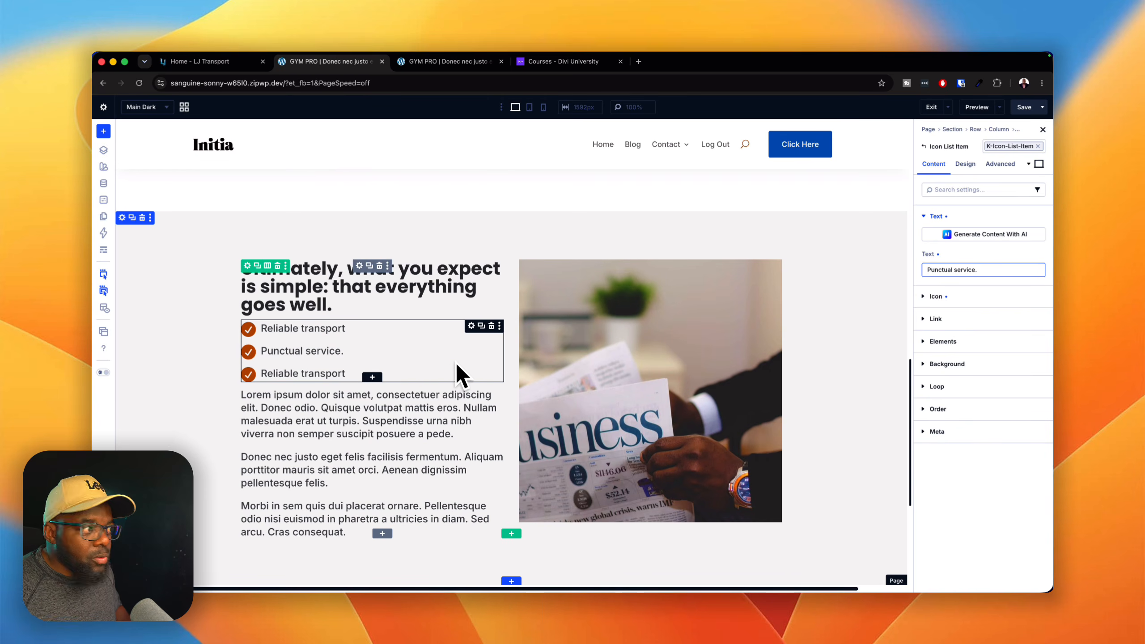
pyautogui.press('BackSpace')
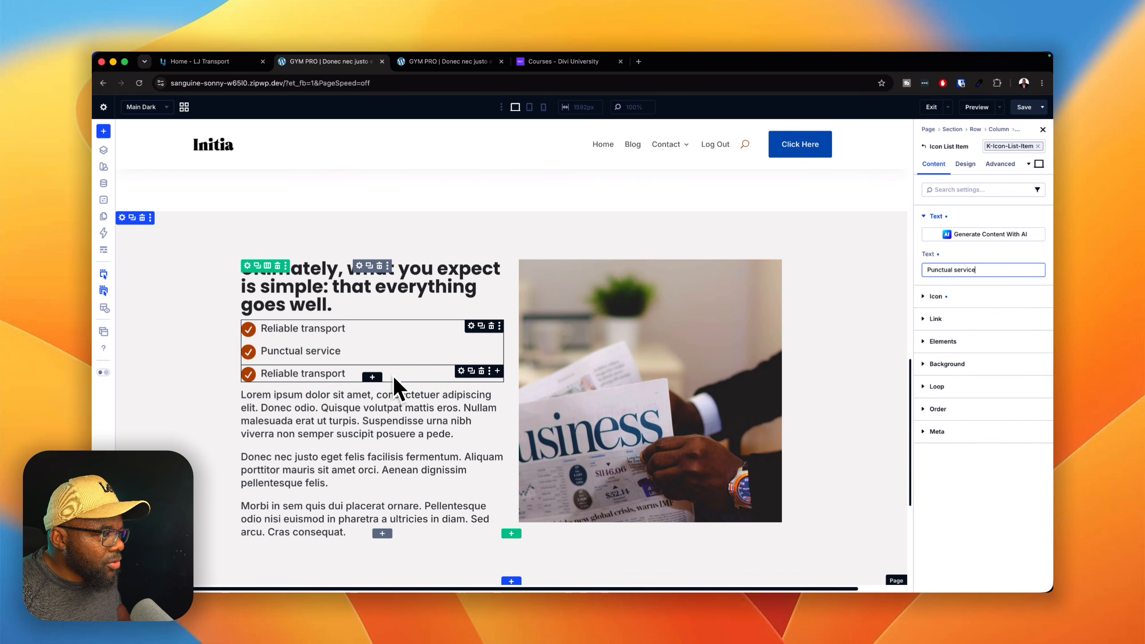
# Set the third list item's text to "Great Support".
pyautogui.click(439, 381)
pyautogui.tripleClick(983, 268)
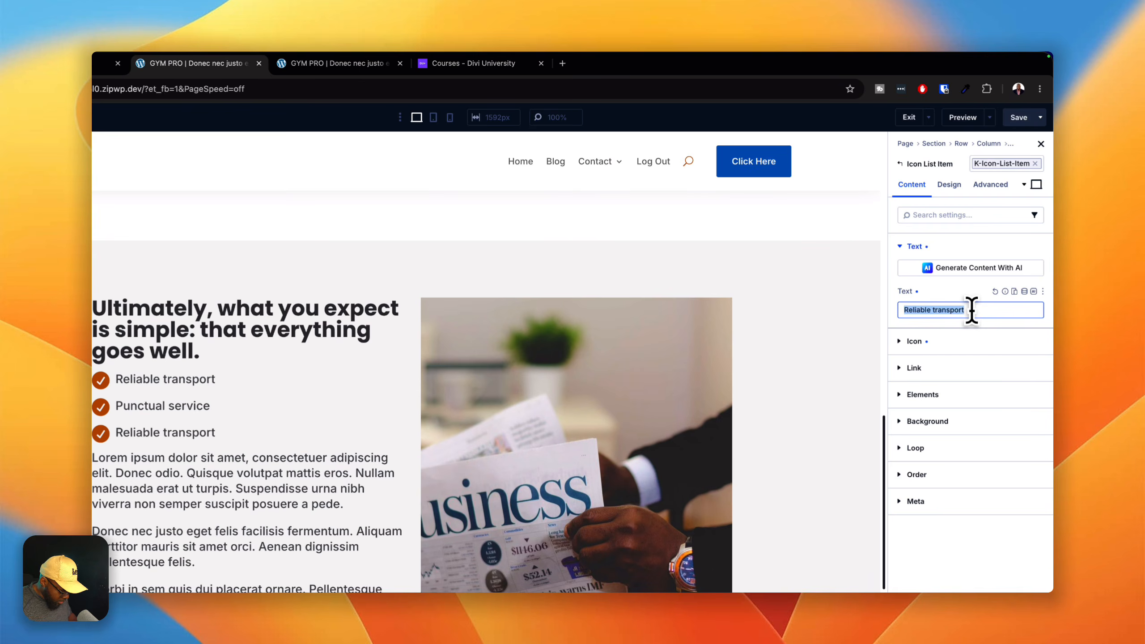
pyautogui.write('G')
pyautogui.write('reat S')
pyautogui.write('up')
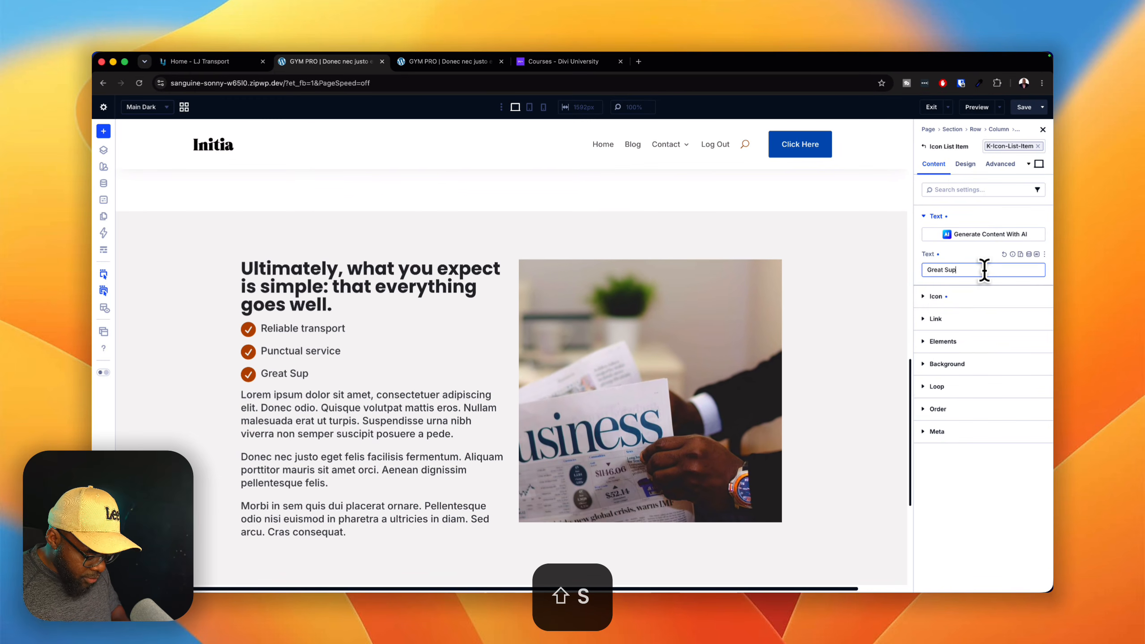
pyautogui.write('port')
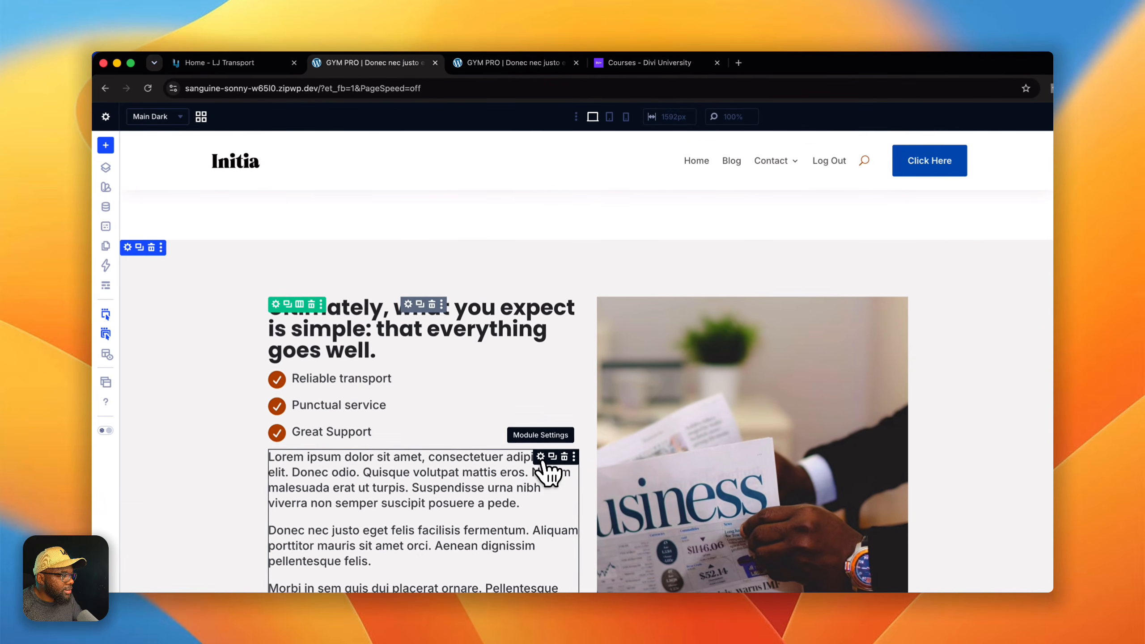
# Copy "A service that allows you to move forward with peace of mind, without having to manage everything." from the client's homepage.
pyautogui.click(252, 62)
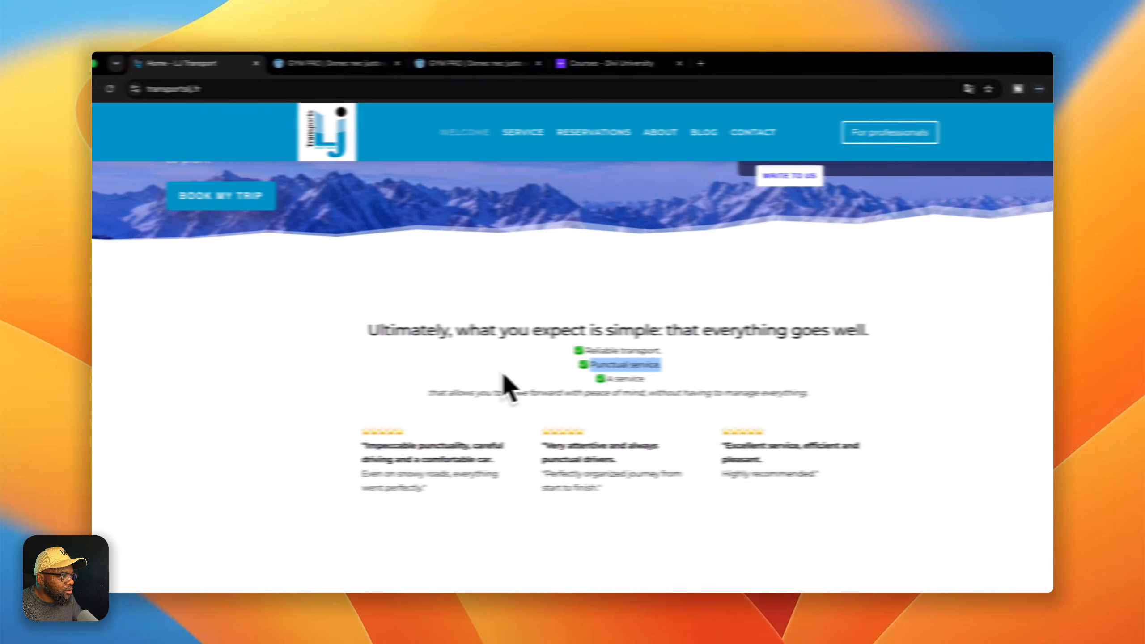
pyautogui.moveTo(573, 380); pyautogui.dragTo(788, 392)
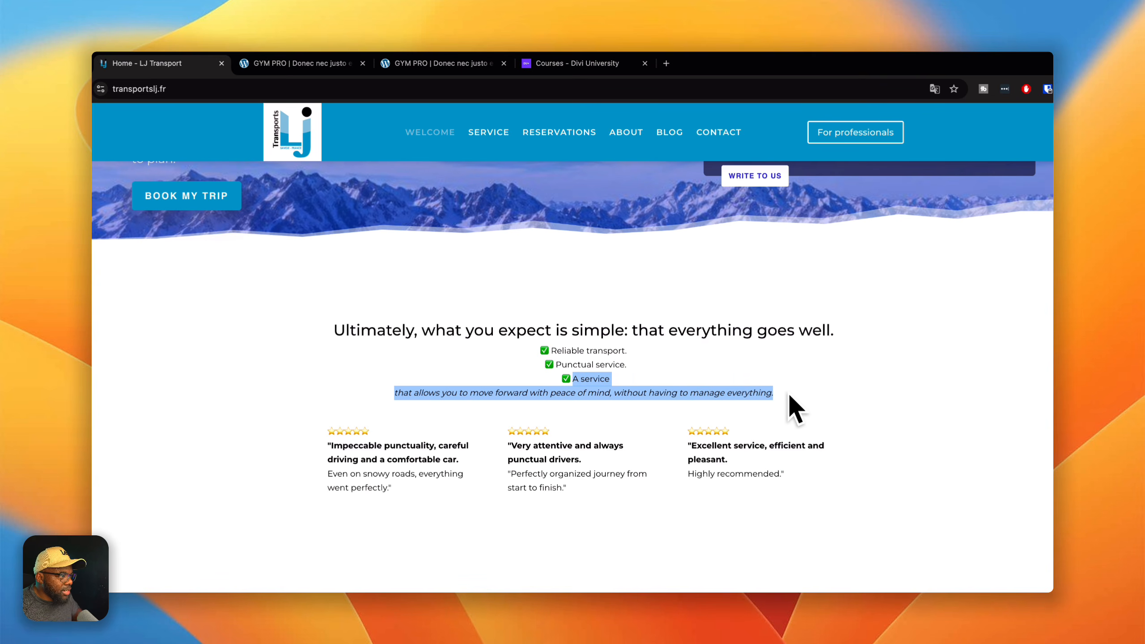
pyautogui.press('super+c')
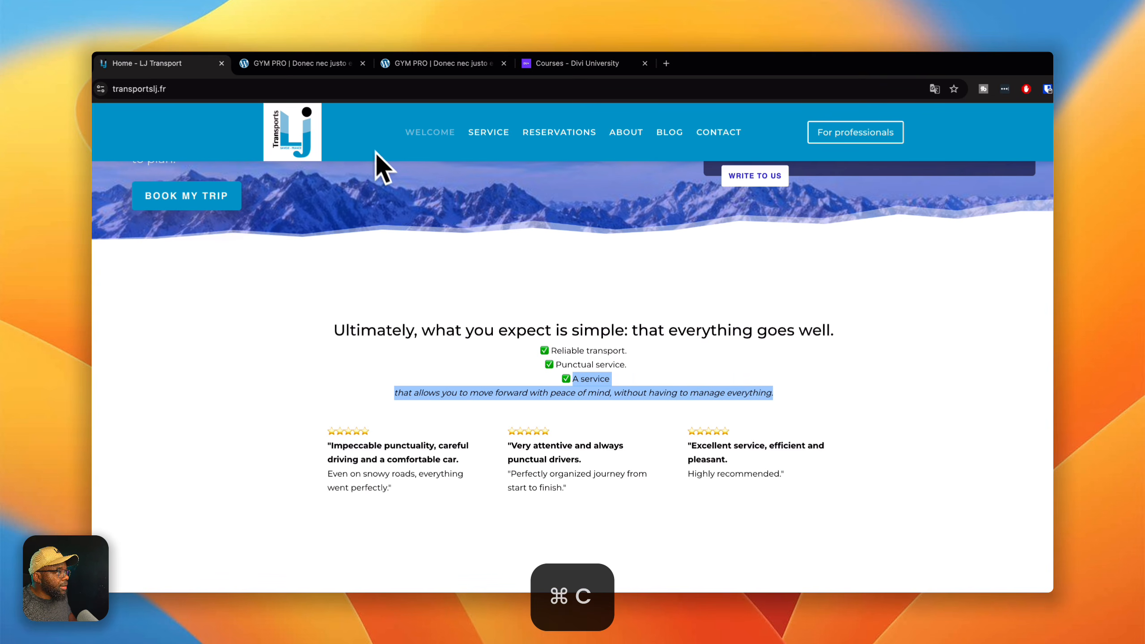
# In the page builder, replace the placeholder paragraph with "A service that allows you to move forward with peace of mind, without having to manage everything.".
pyautogui.click(330, 66)
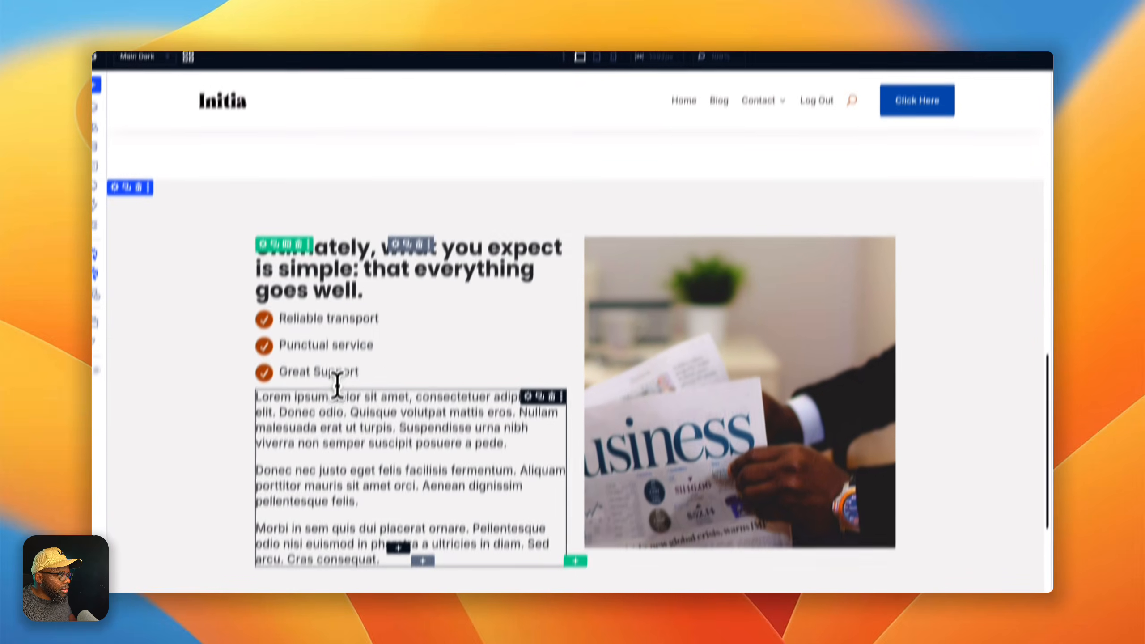
pyautogui.click(325, 389)
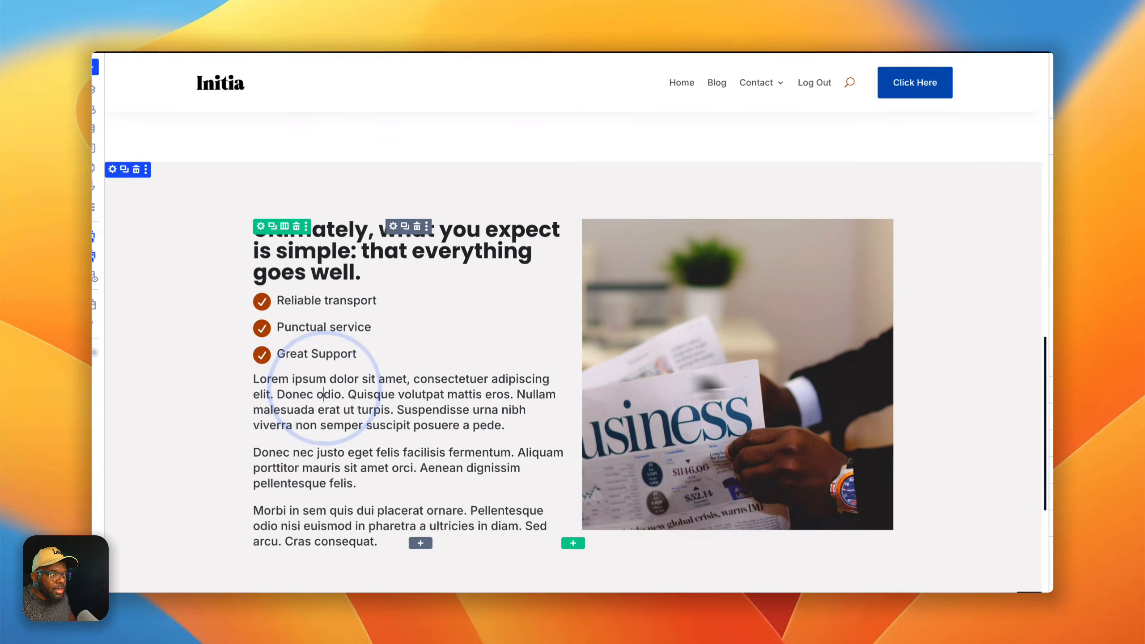
pyautogui.click(1028, 260)
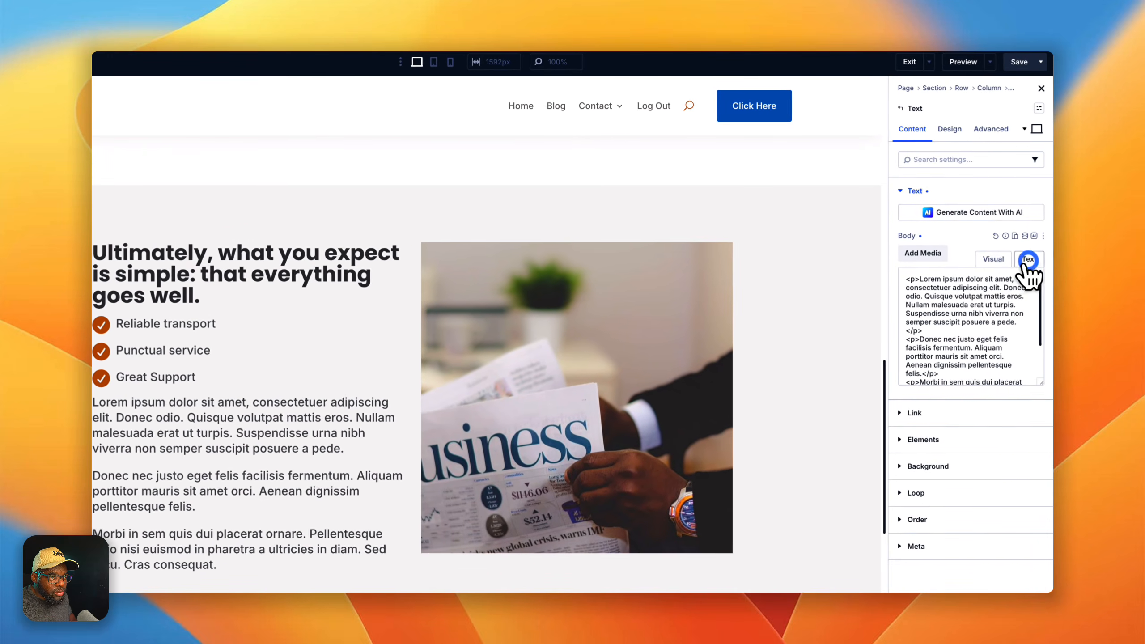
pyautogui.click(986, 281)
pyautogui.press('super+a')
pyautogui.press('BackSpace')
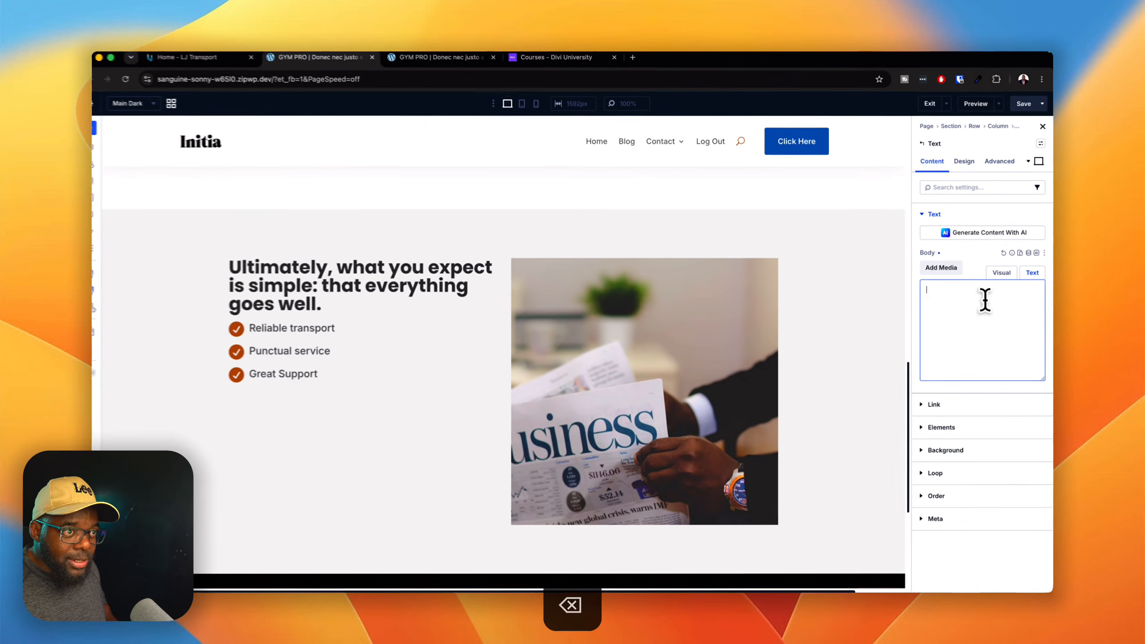
pyautogui.press('super+v')
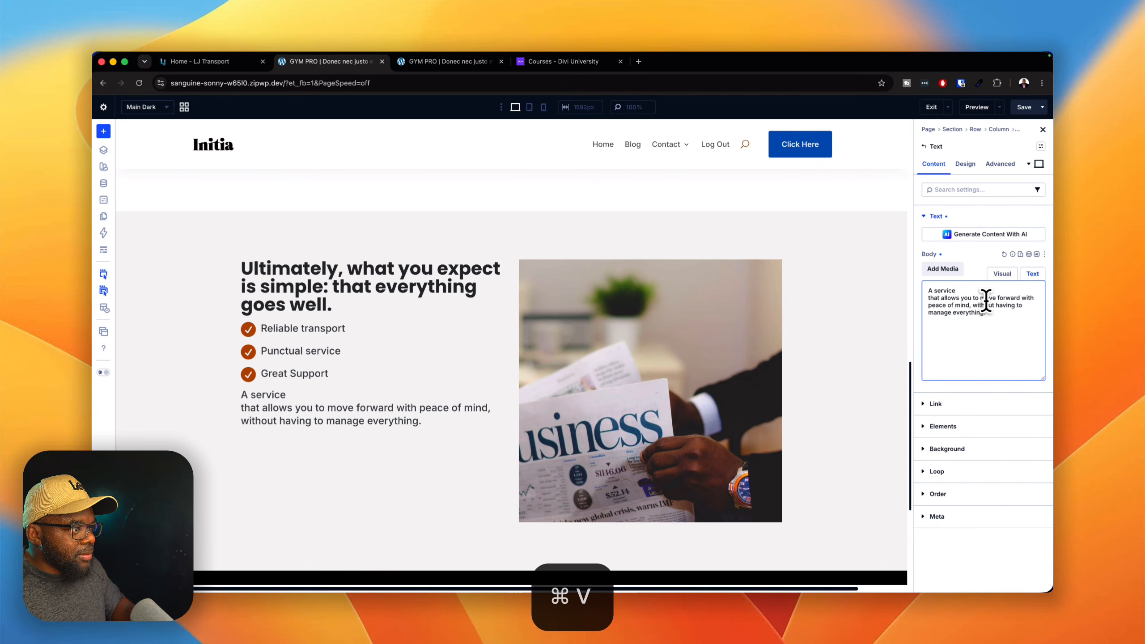
pyautogui.click(931, 298)
pyautogui.press('BackSpace')
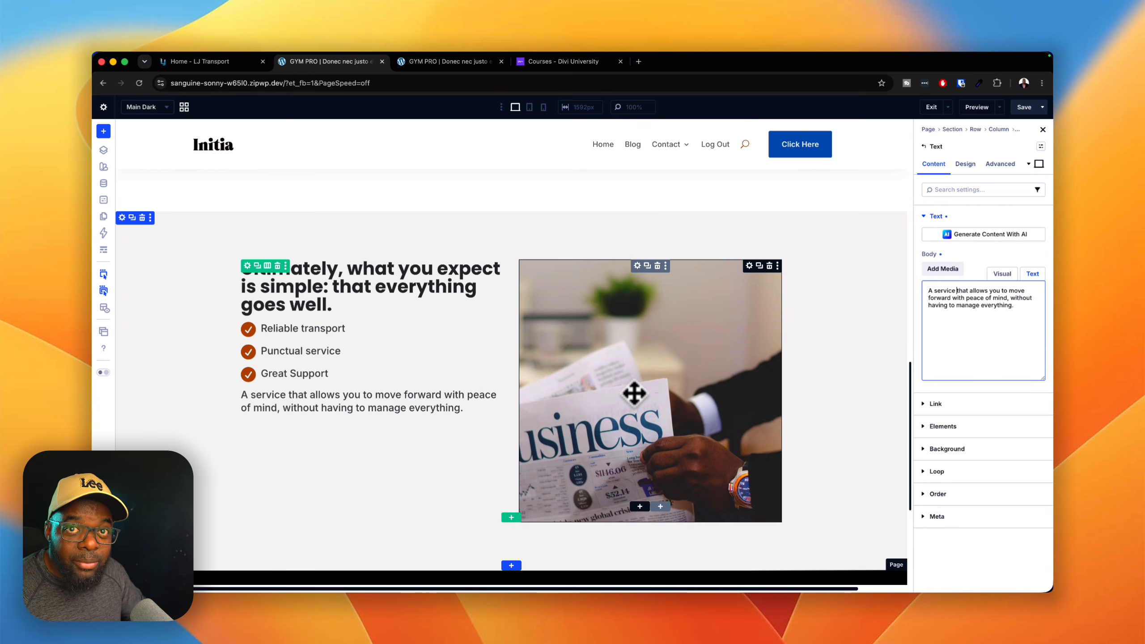
# Replace the newspaper image beside the checklist with the pexels-silverkblack handshake photo from the media library.
pyautogui.click(649, 359)
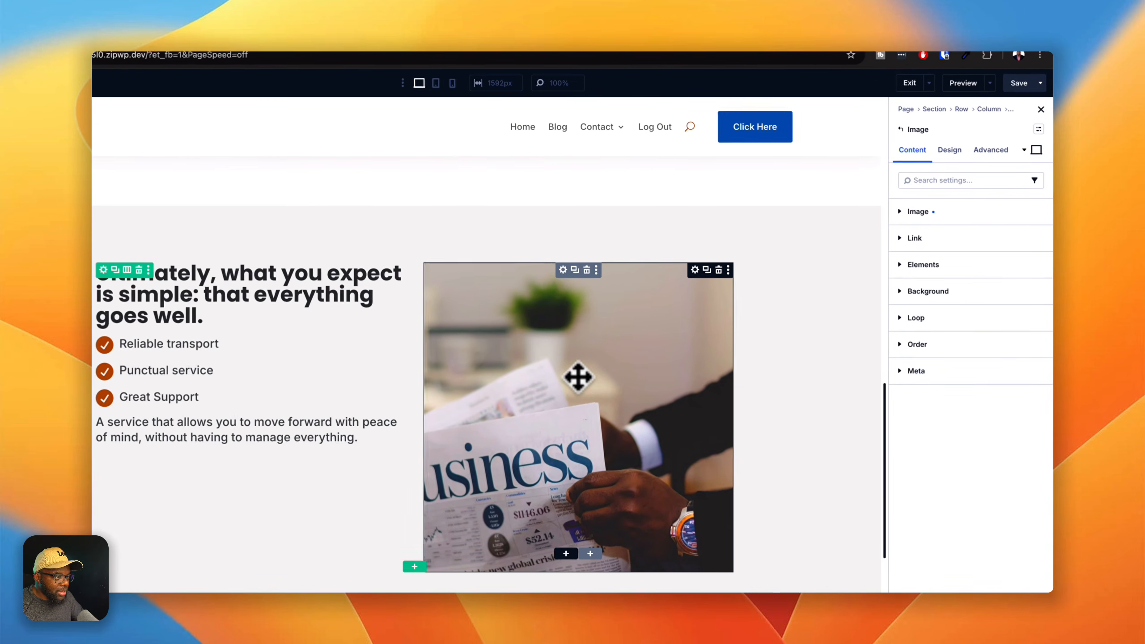
pyautogui.click(982, 213)
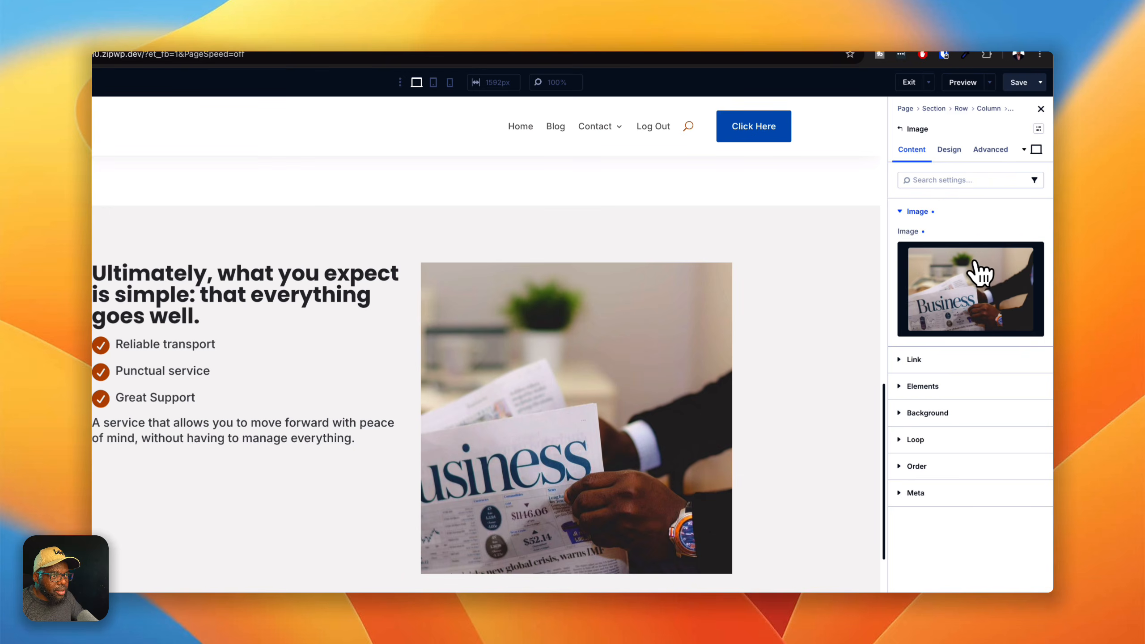
pyautogui.click(978, 276)
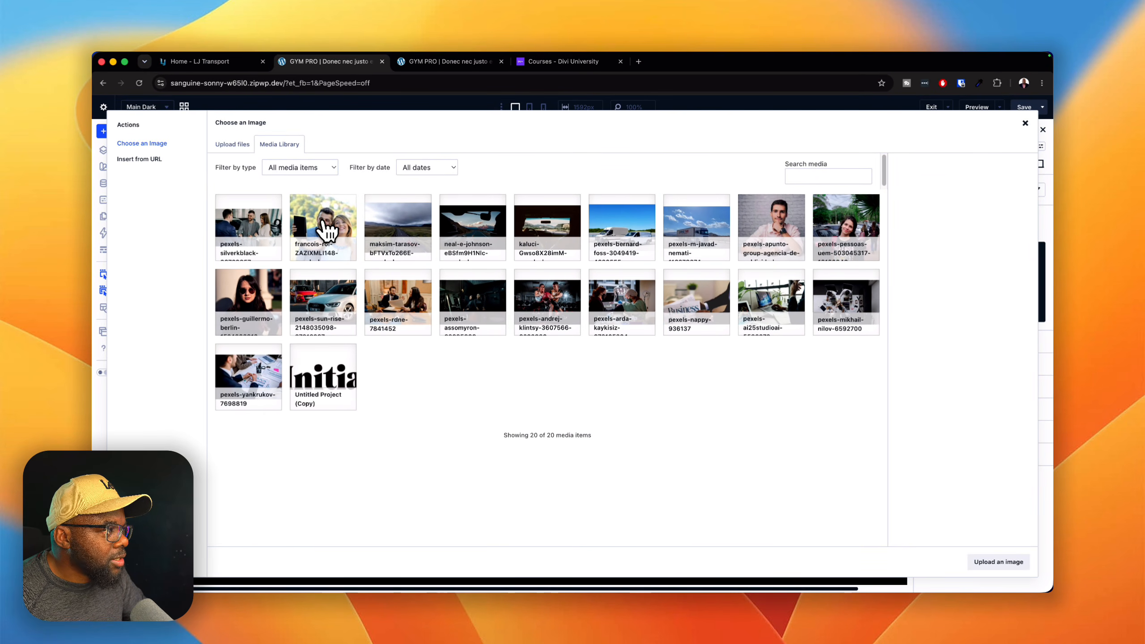
pyautogui.click(249, 223)
pyautogui.click(999, 562)
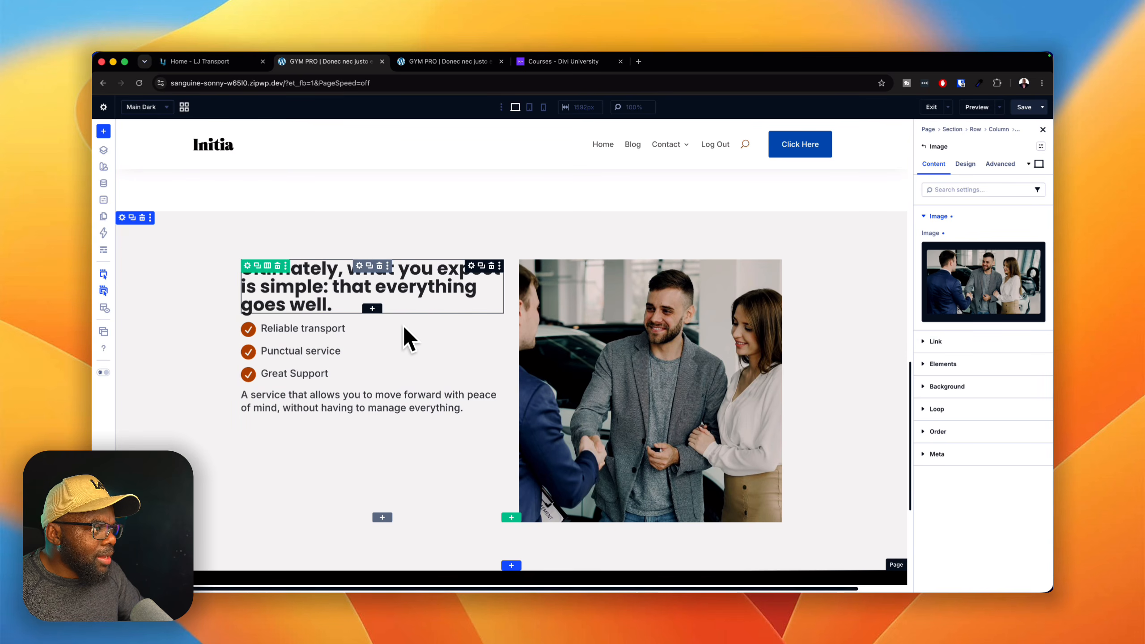
# Try centring the content of the checklist's group vertically, and set its justification back to start.
pyautogui.click(361, 284)
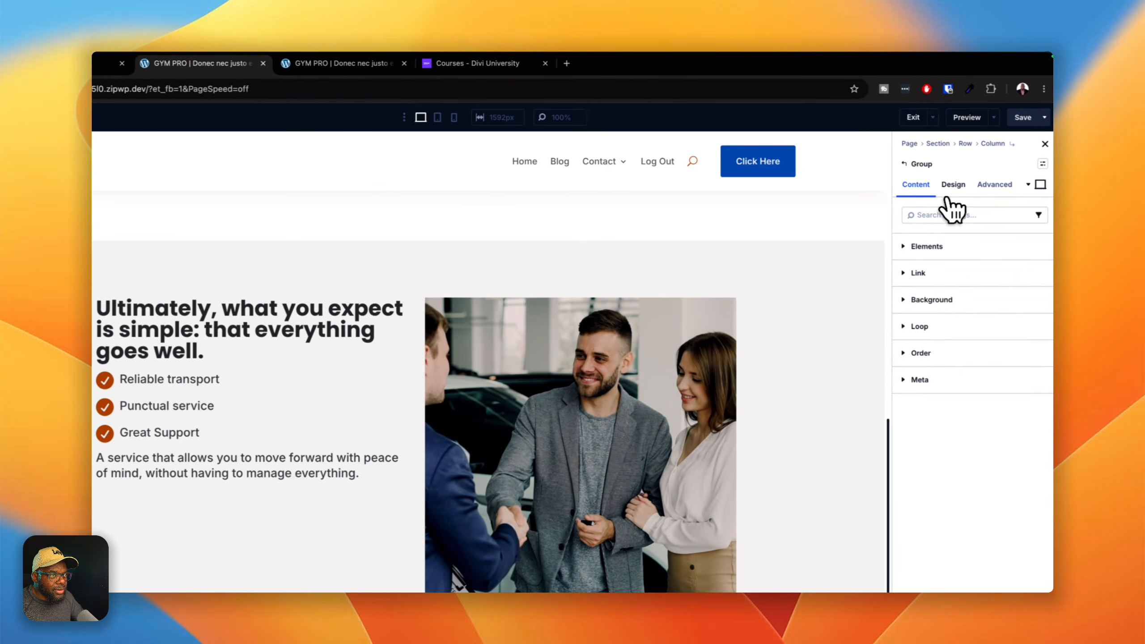
pyautogui.click(949, 185)
pyautogui.click(946, 247)
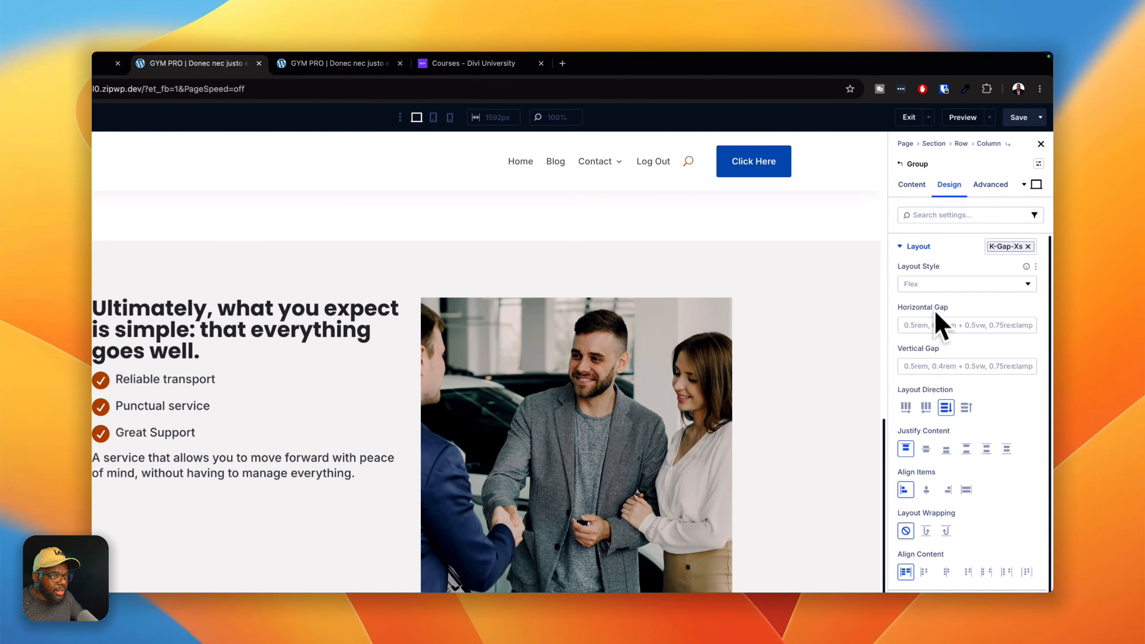
pyautogui.click(926, 448)
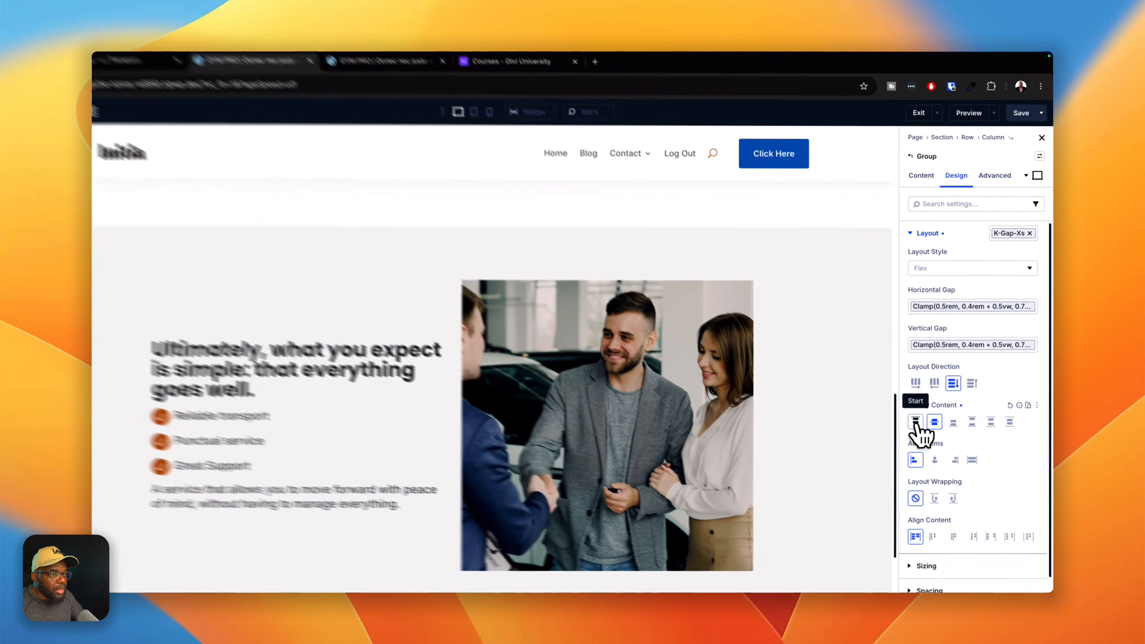
pyautogui.click(930, 387)
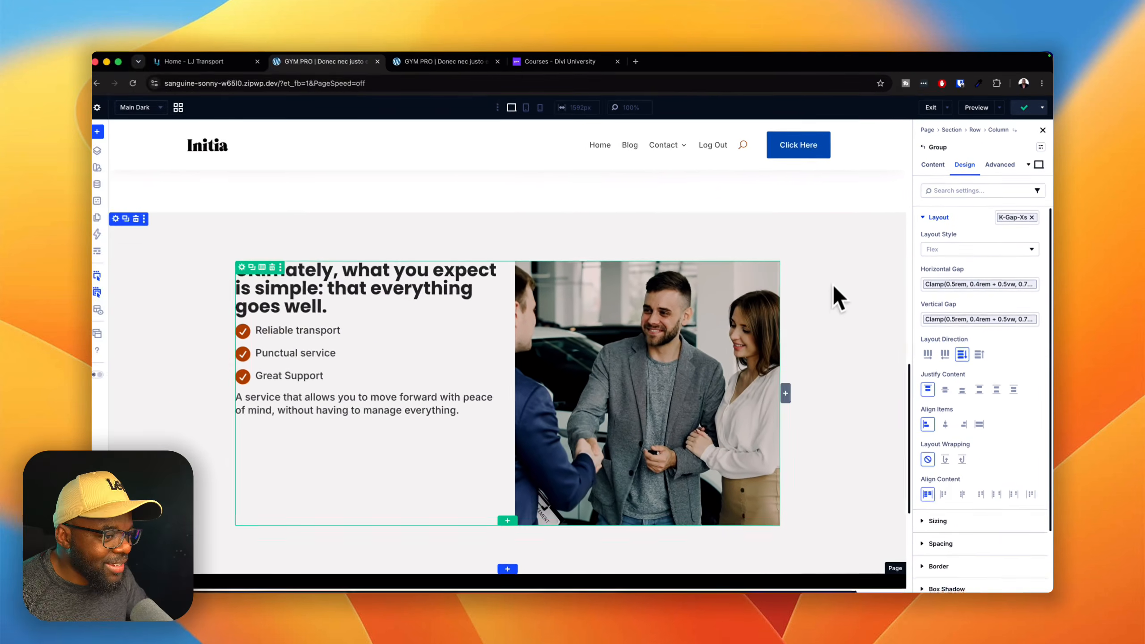
# Copy the heading "Vehicles adapted to every need" from the client's homepage.
pyautogui.scroll(-5, 817, 346)
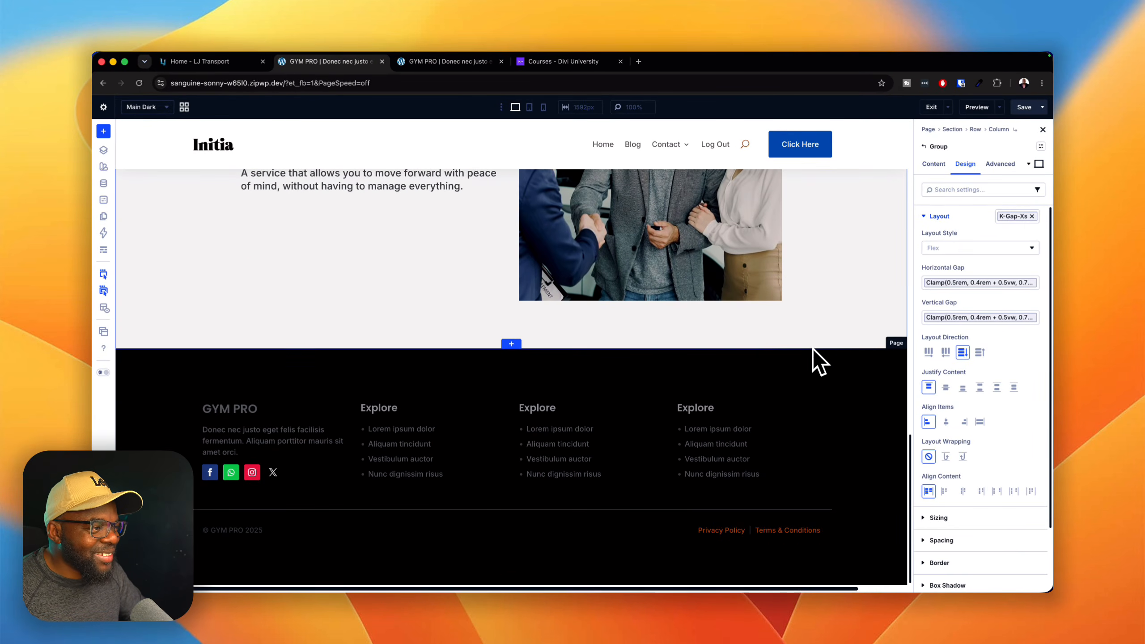
pyautogui.scroll(10, 815, 352)
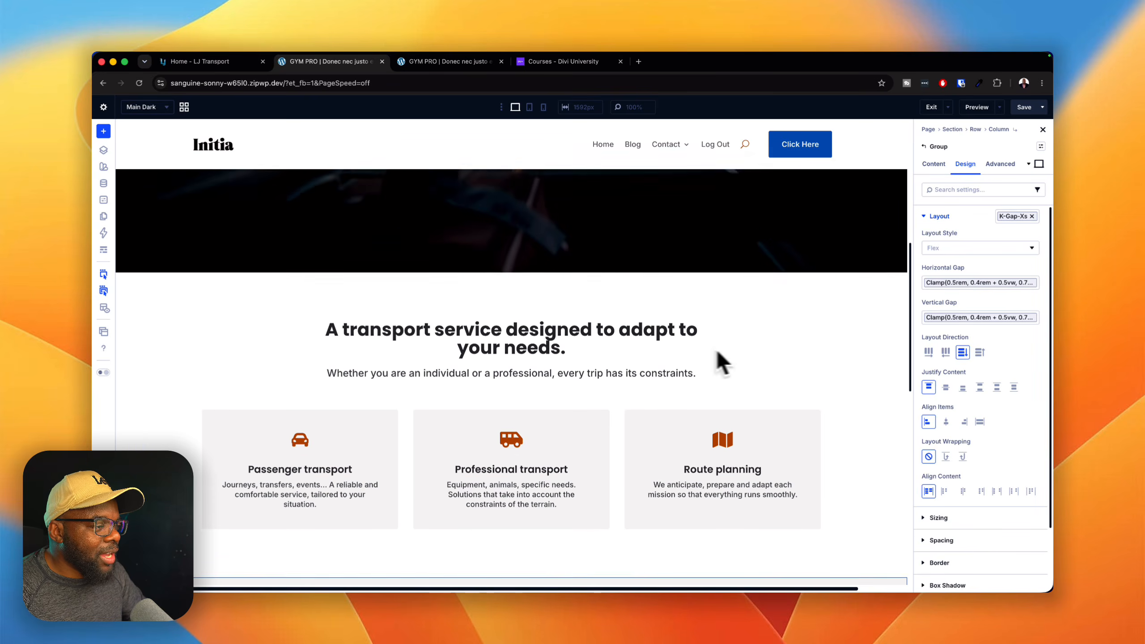
pyautogui.scroll(-5, 815, 350)
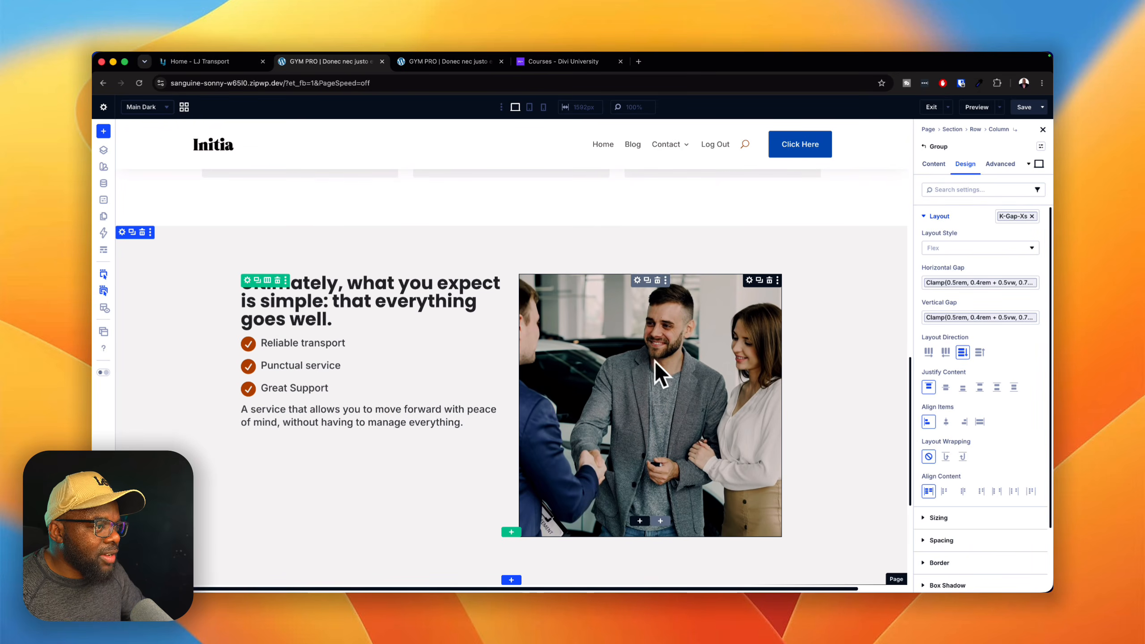
pyautogui.scroll(-2, 705, 383)
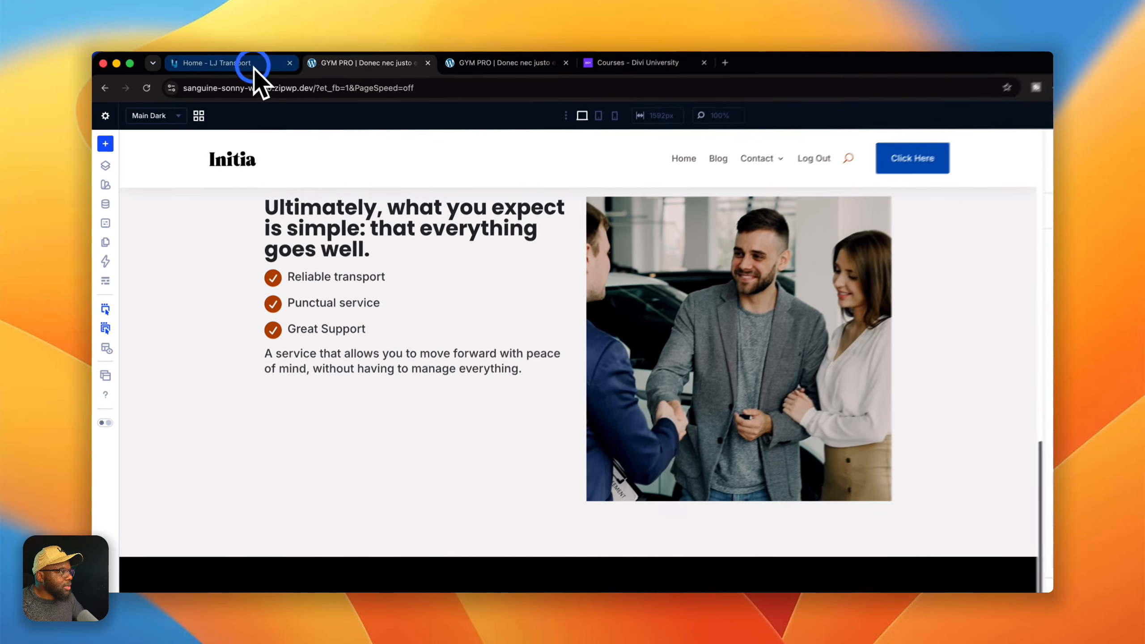
pyautogui.click(217, 61)
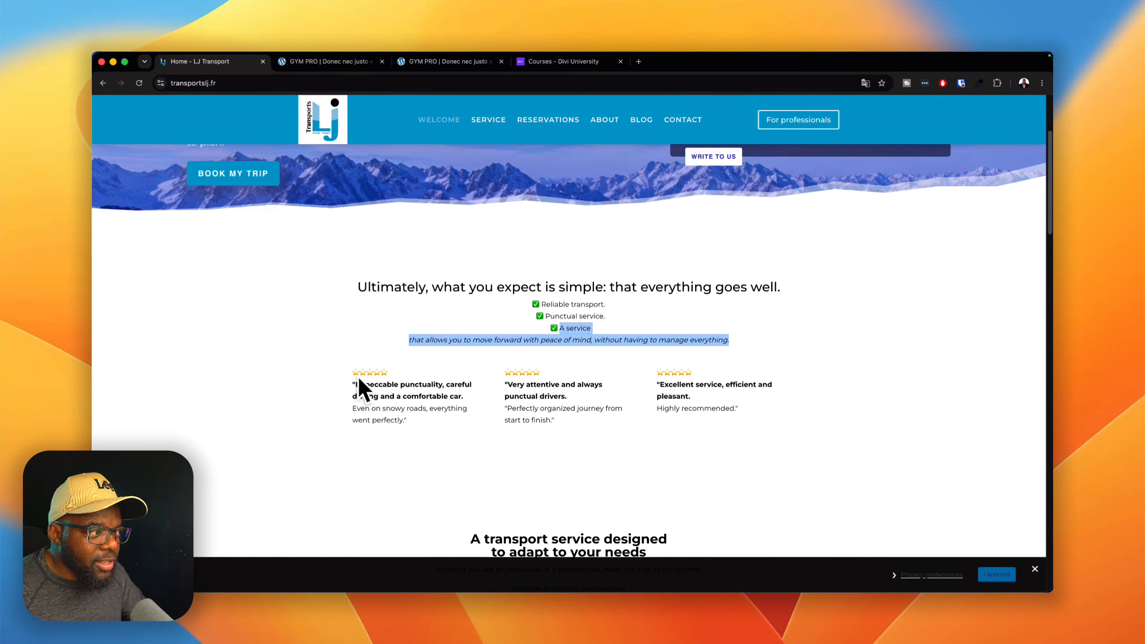
pyautogui.scroll(-4, 655, 422)
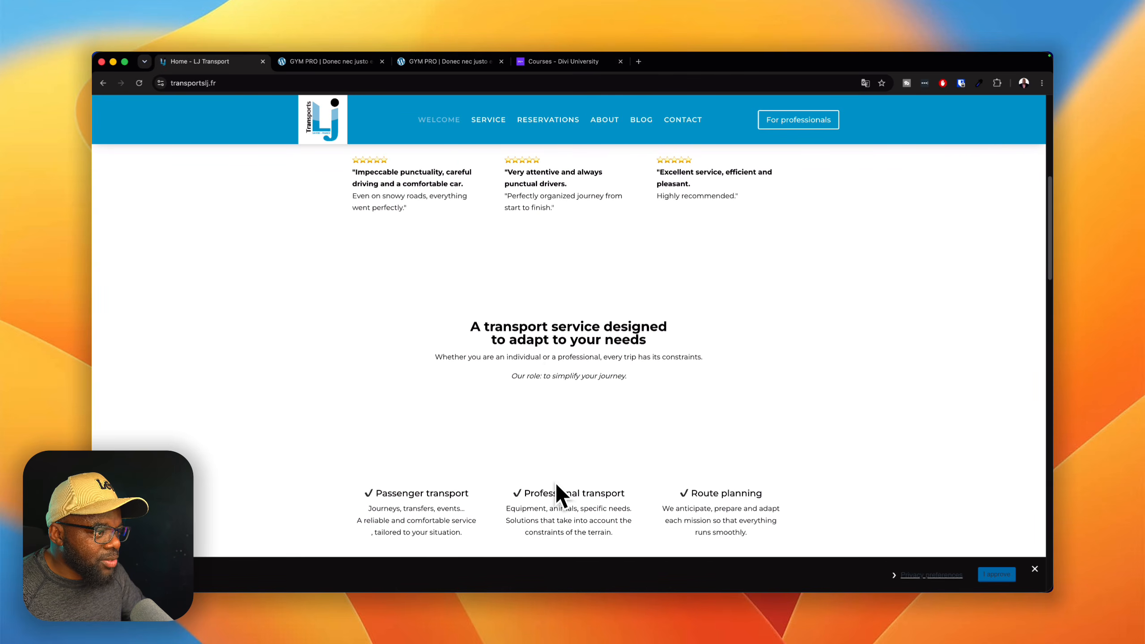
pyautogui.scroll(-7, 557, 486)
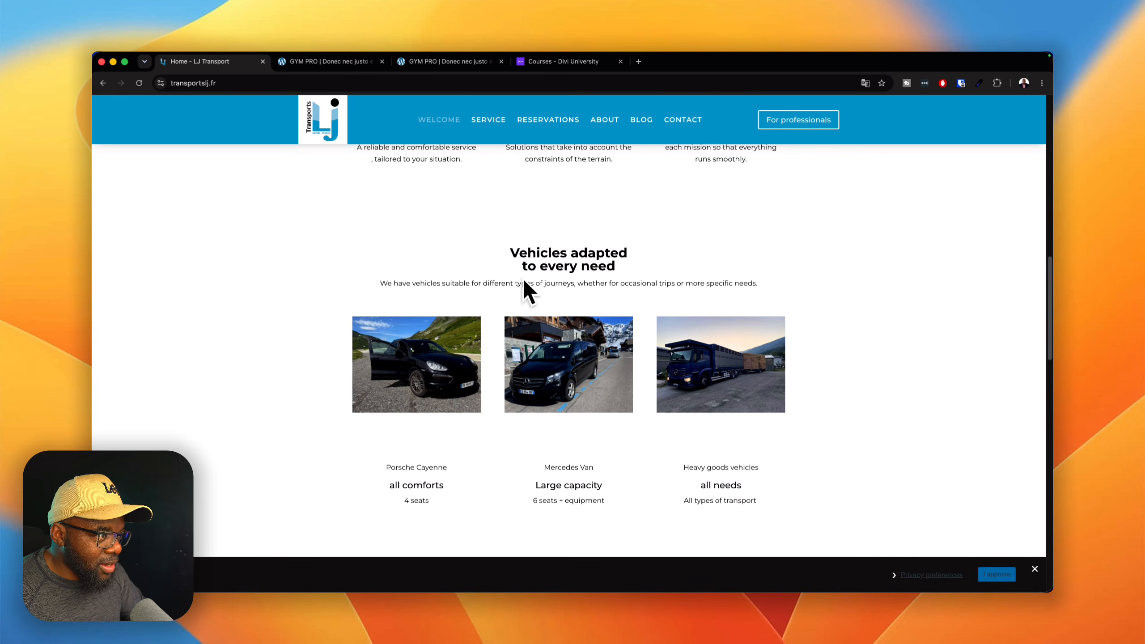
pyautogui.moveTo(514, 254); pyautogui.dragTo(639, 269)
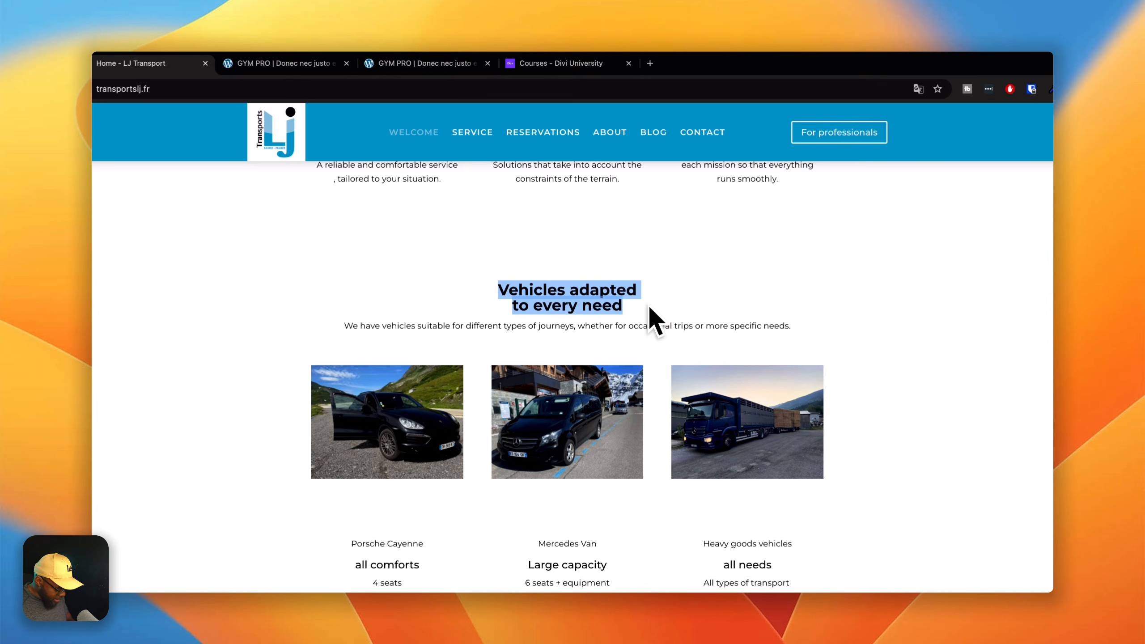
pyautogui.press('super+c')
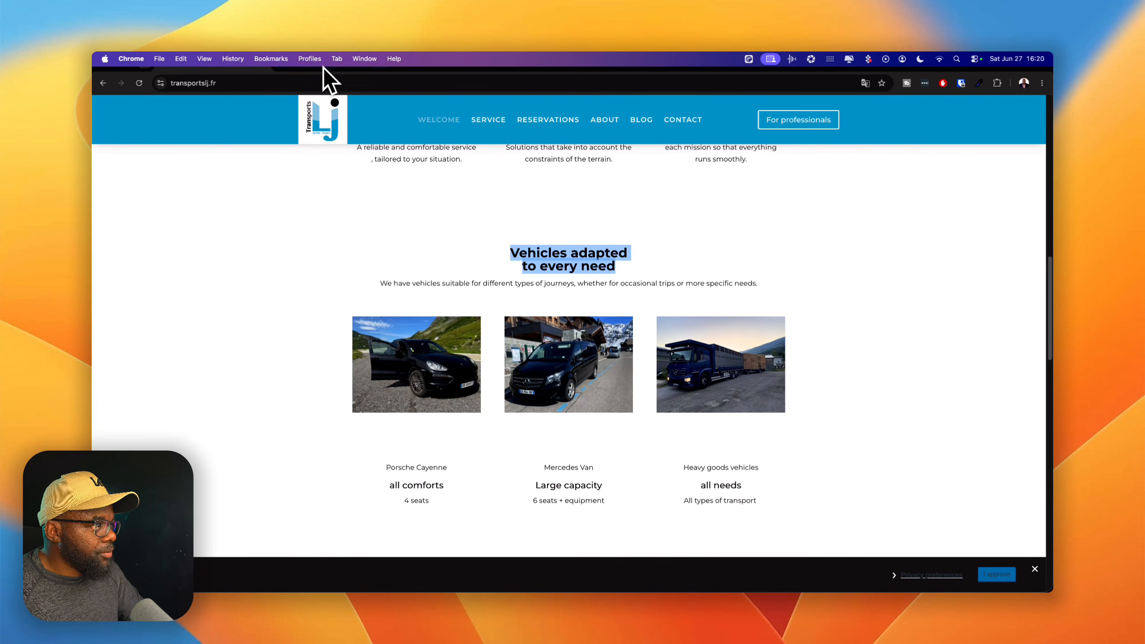
# Switch back to the page builder and go to the "A transport service designed to adapt to your needs." section.
pyautogui.click(354, 65)
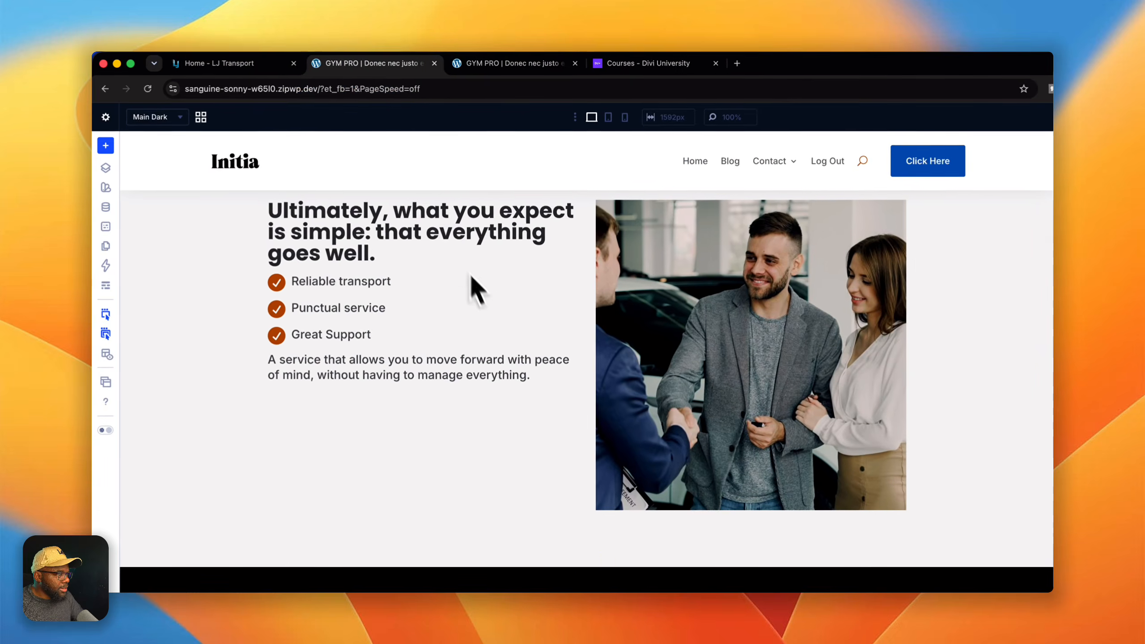
pyautogui.scroll(9, 605, 384)
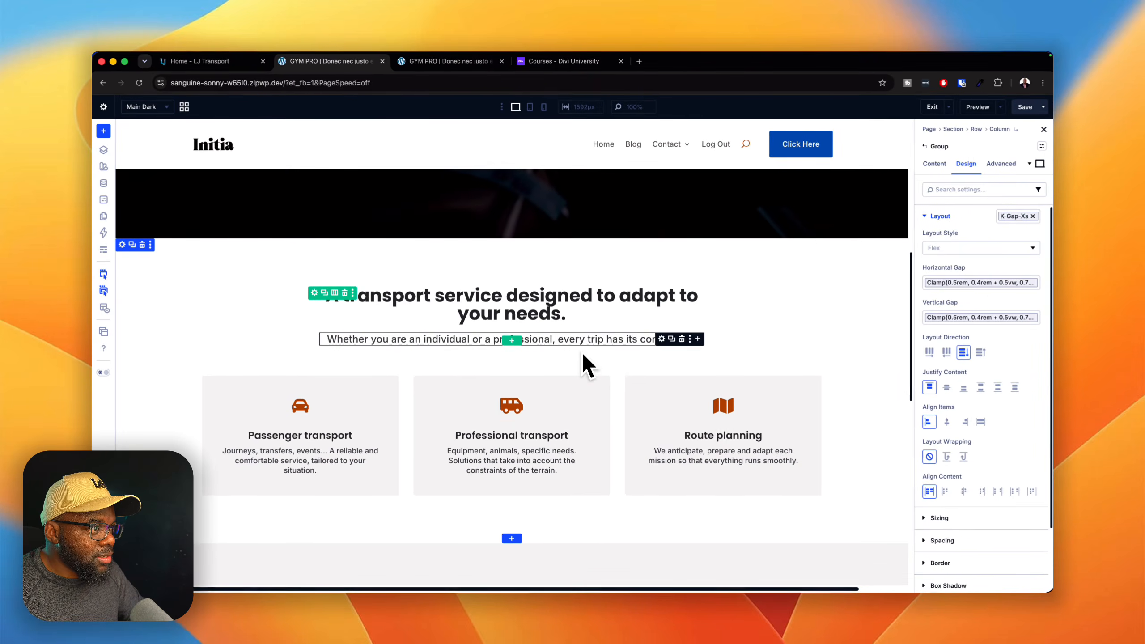
# Start adding a section just above the footer and search the saved section library for "featur".
pyautogui.scroll(-3, 586, 366)
pyautogui.scroll(-2, 586, 363)
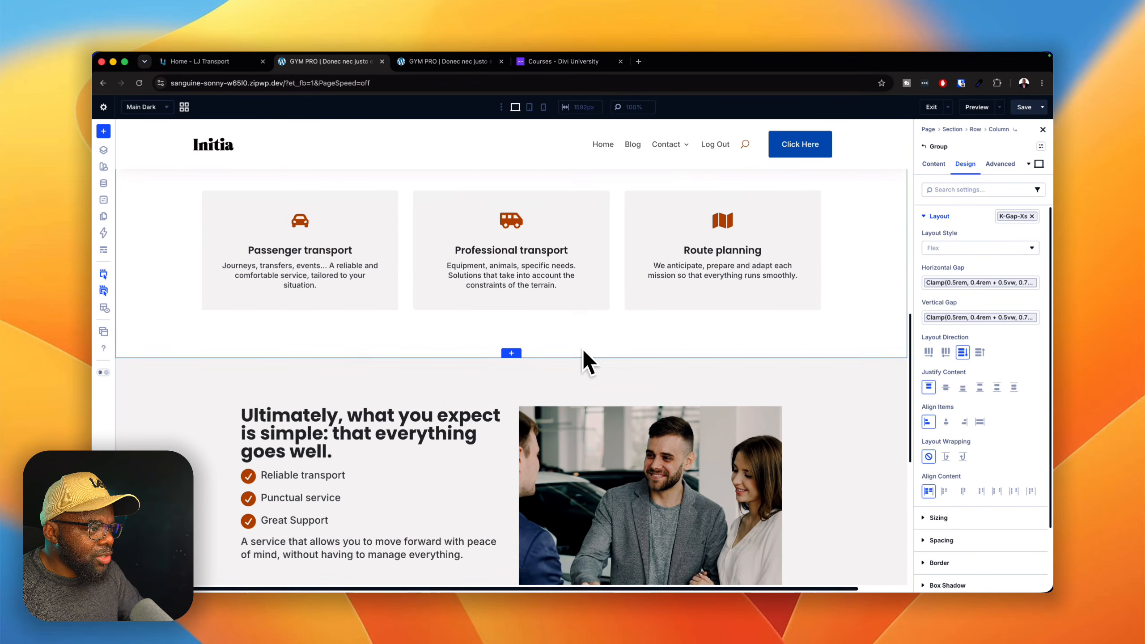
pyautogui.scroll(-5, 583, 351)
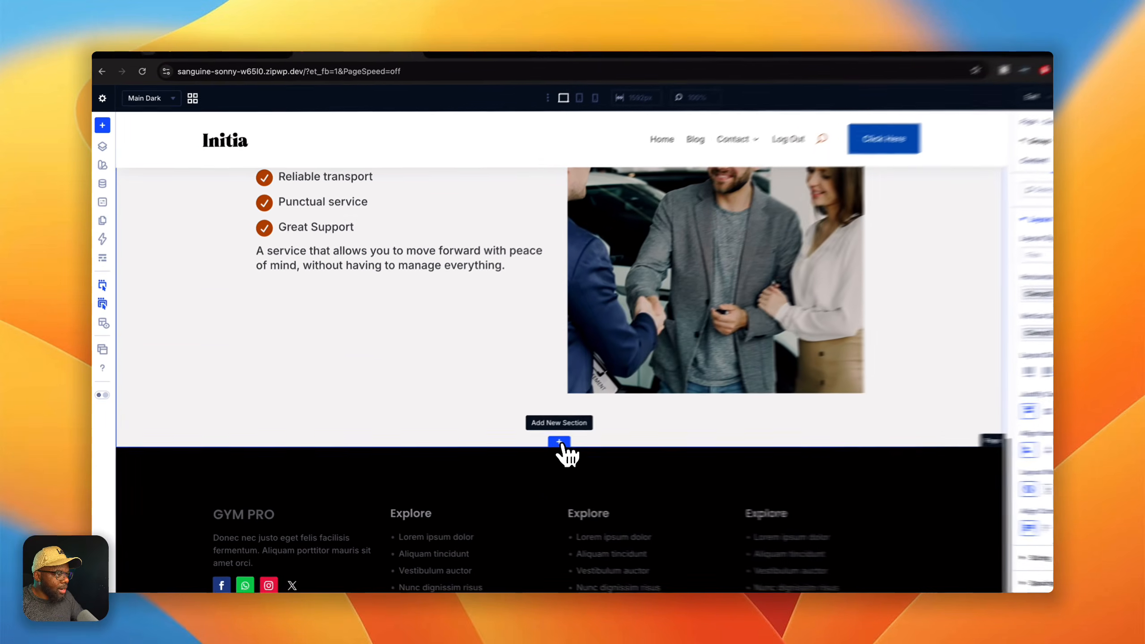
pyautogui.click(512, 414)
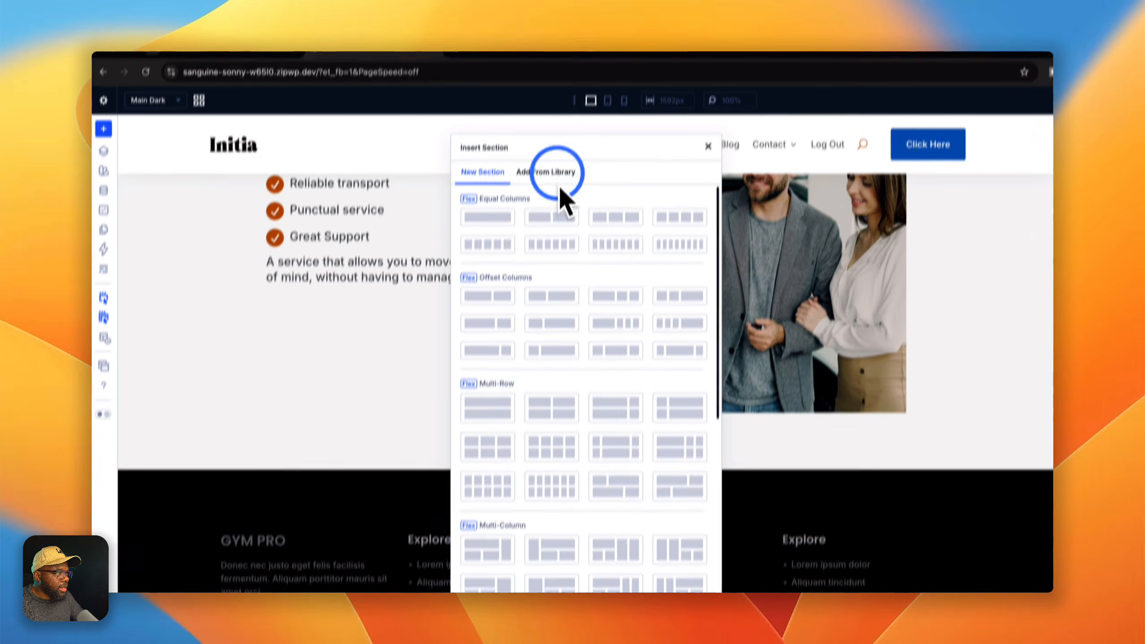
pyautogui.click(558, 174)
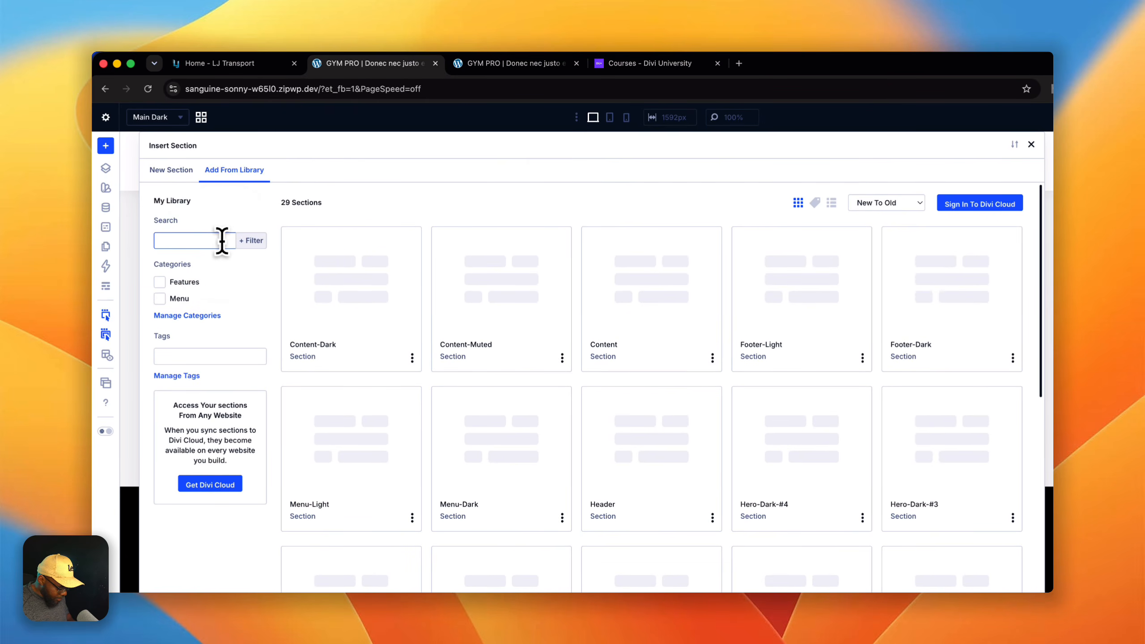
pyautogui.write('featur')
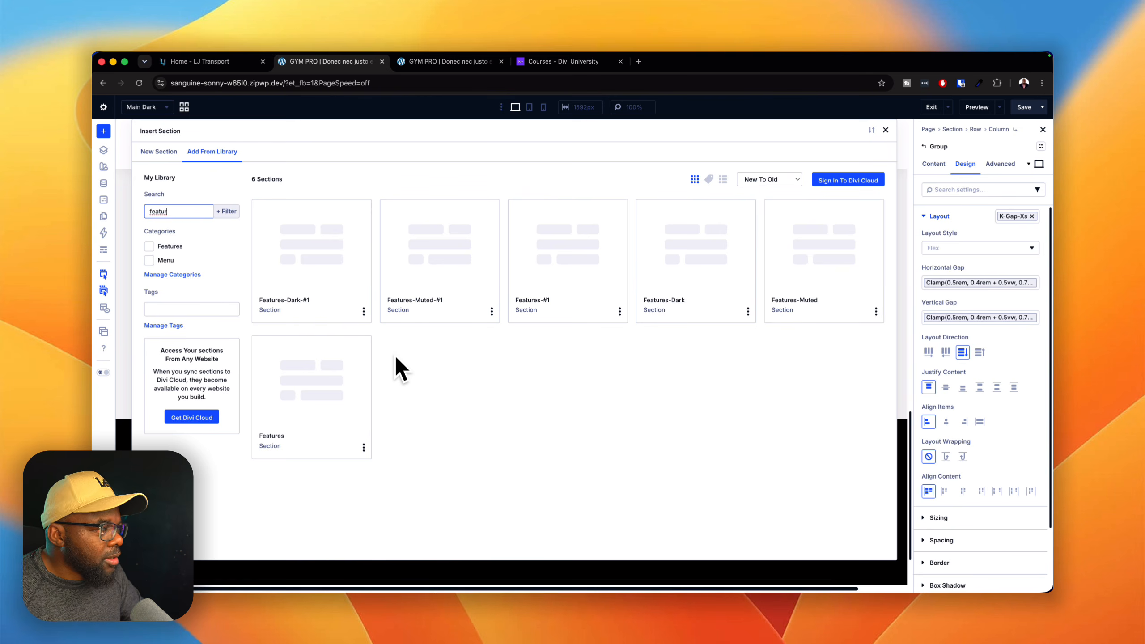
# Preview the live demo of the Features section and insert that section into the page.
pyautogui.click(350, 409)
pyautogui.click(324, 496)
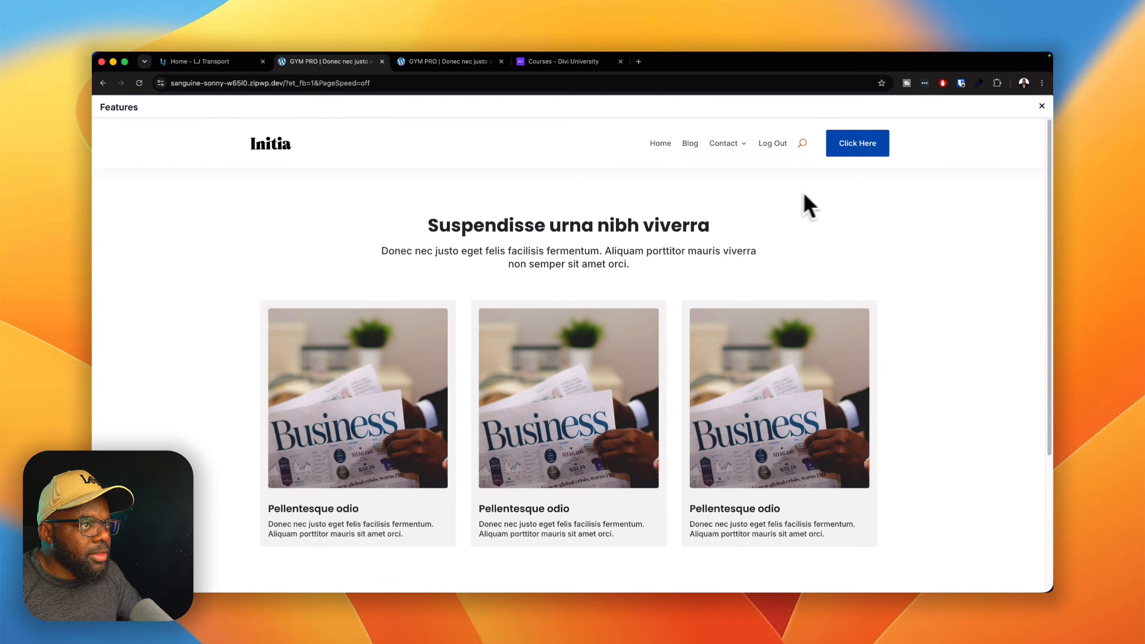
pyautogui.click(1042, 106)
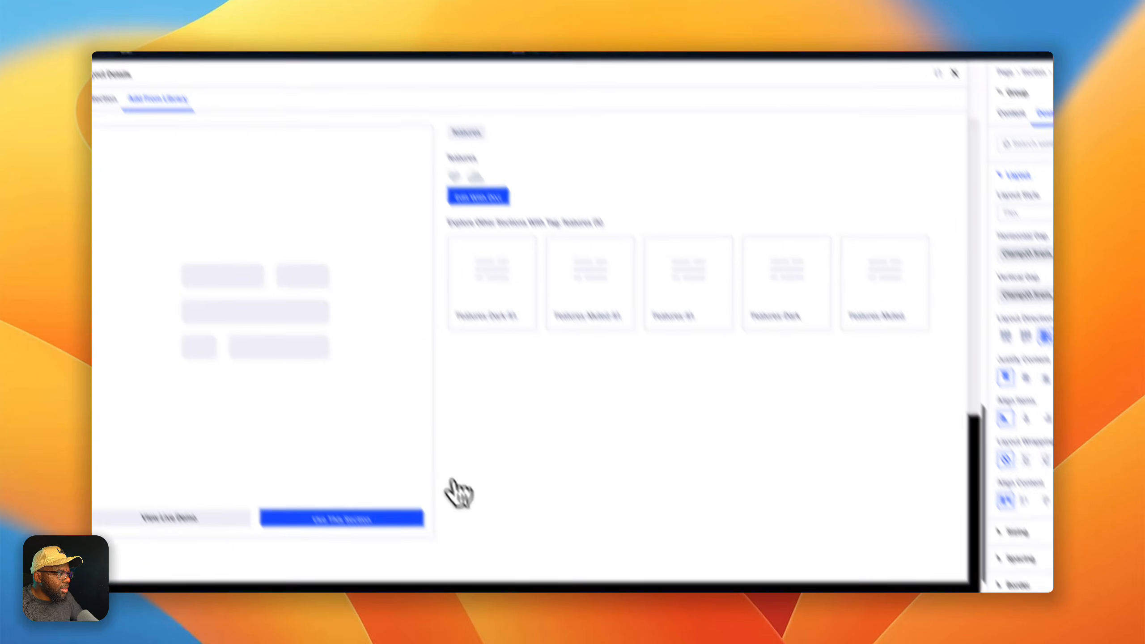
pyautogui.click(393, 518)
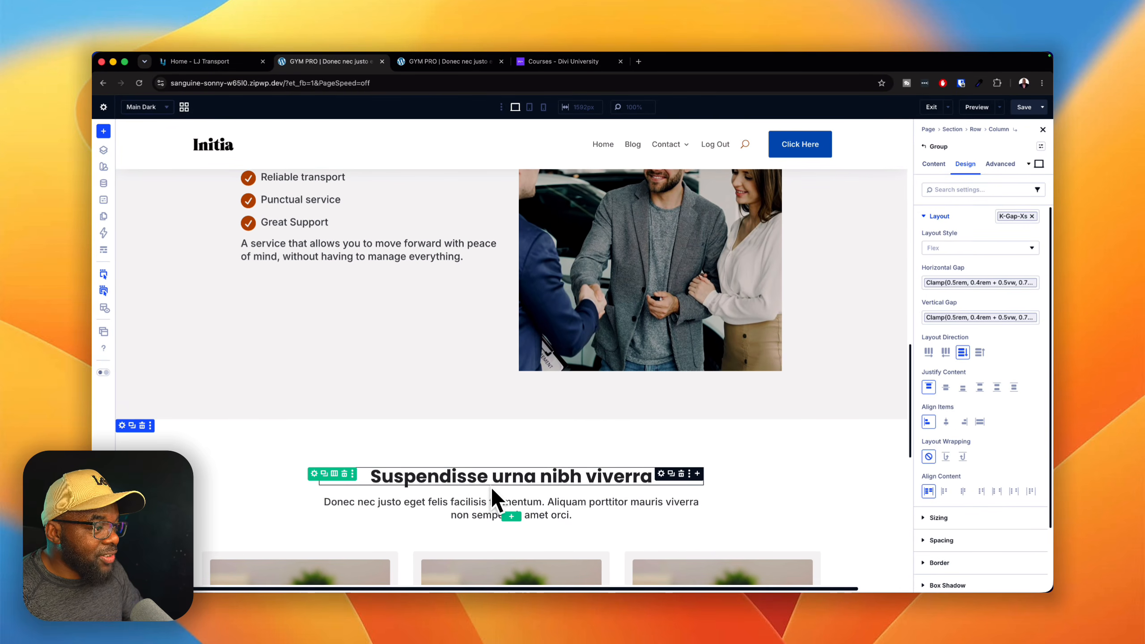
# Replace the new section's heading with "Vehicles adapted to every need.".
pyautogui.scroll(-5, 492, 488)
pyautogui.click(661, 302)
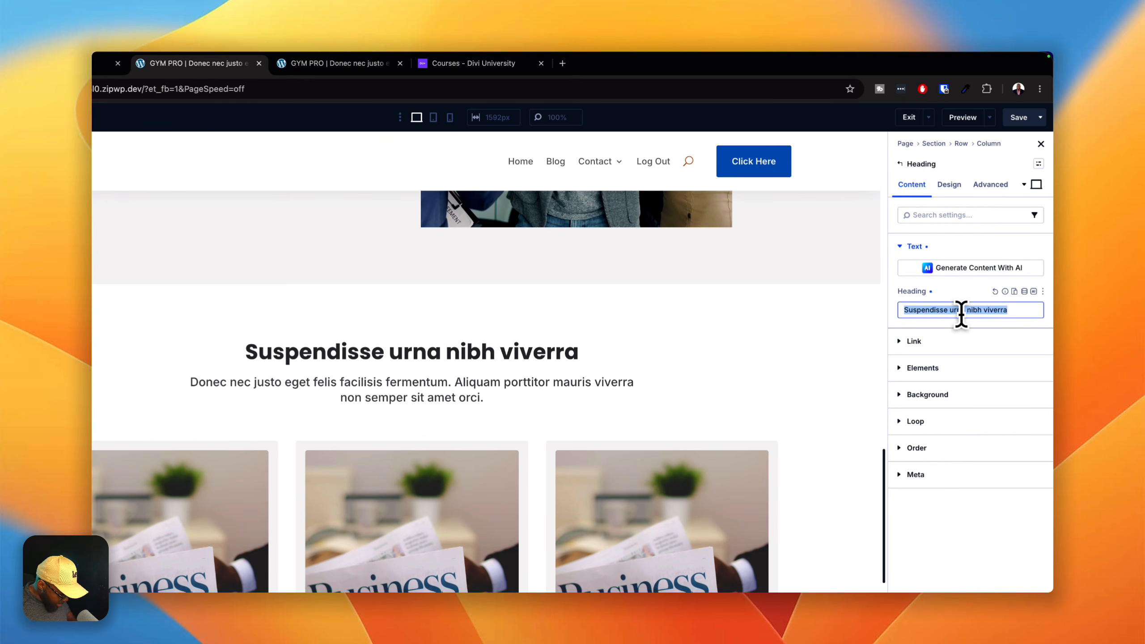
pyautogui.press('super+v')
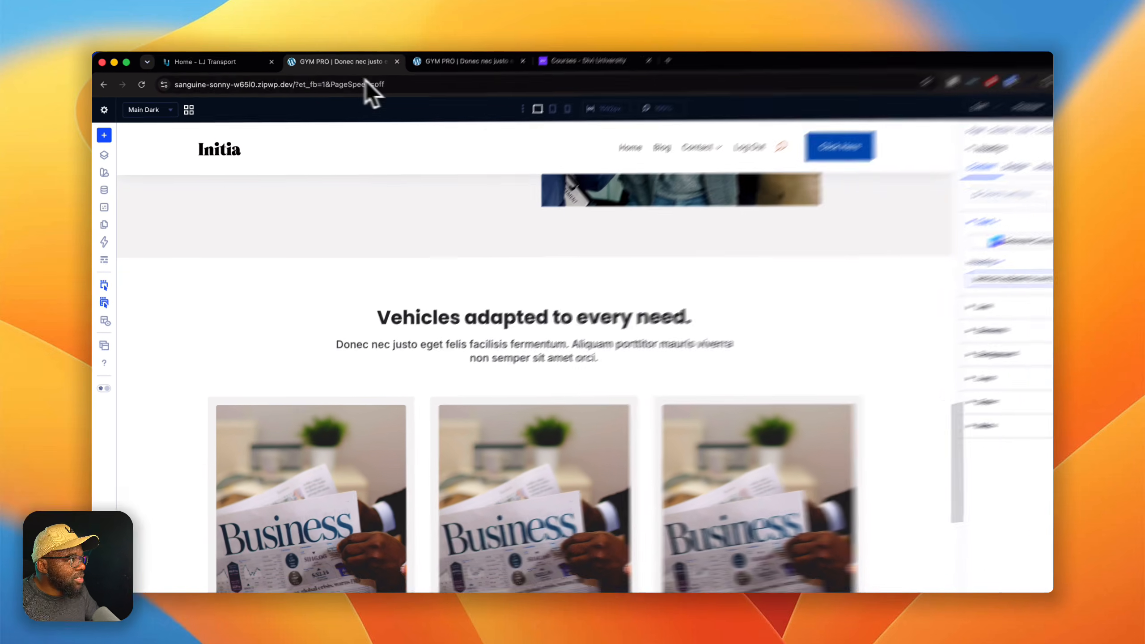
# Copy the sentence under the vehicles heading on the LJ Transport page and replace the new section's intro text with it.
pyautogui.click(246, 63)
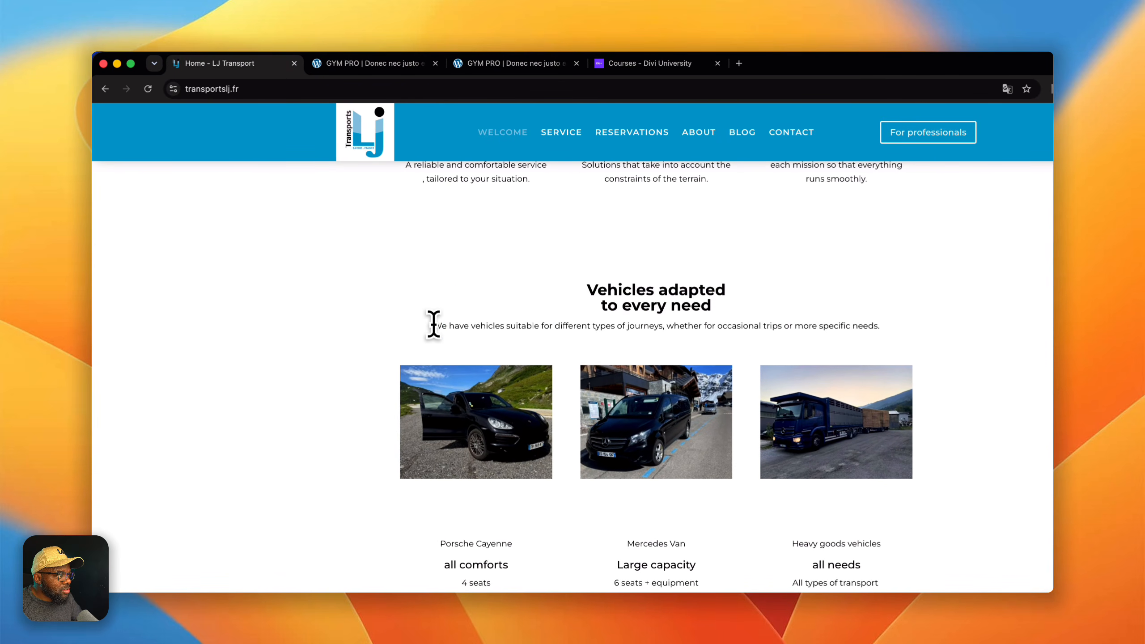
pyautogui.moveTo(736, 322); pyautogui.dragTo(929, 339)
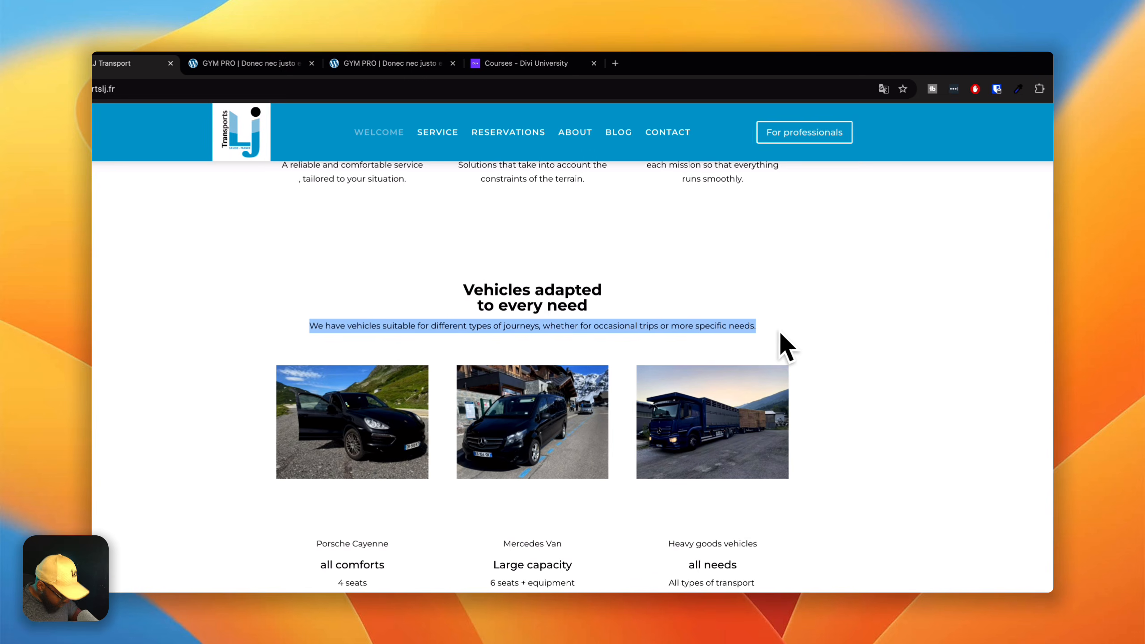
pyautogui.press('super+c')
pyautogui.click(250, 66)
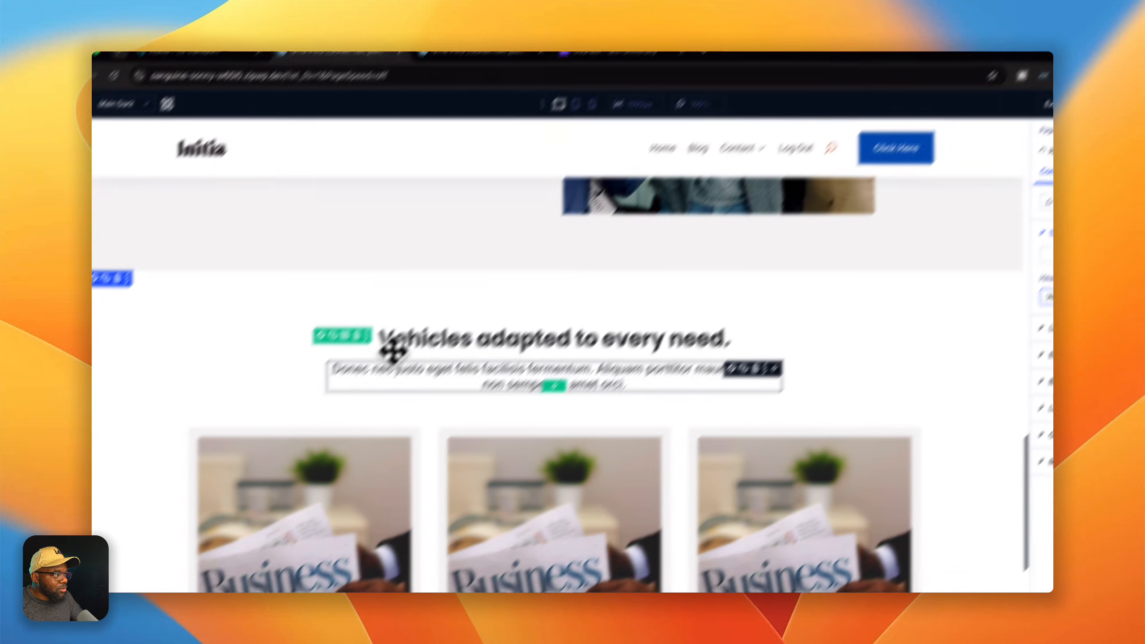
pyautogui.click(428, 381)
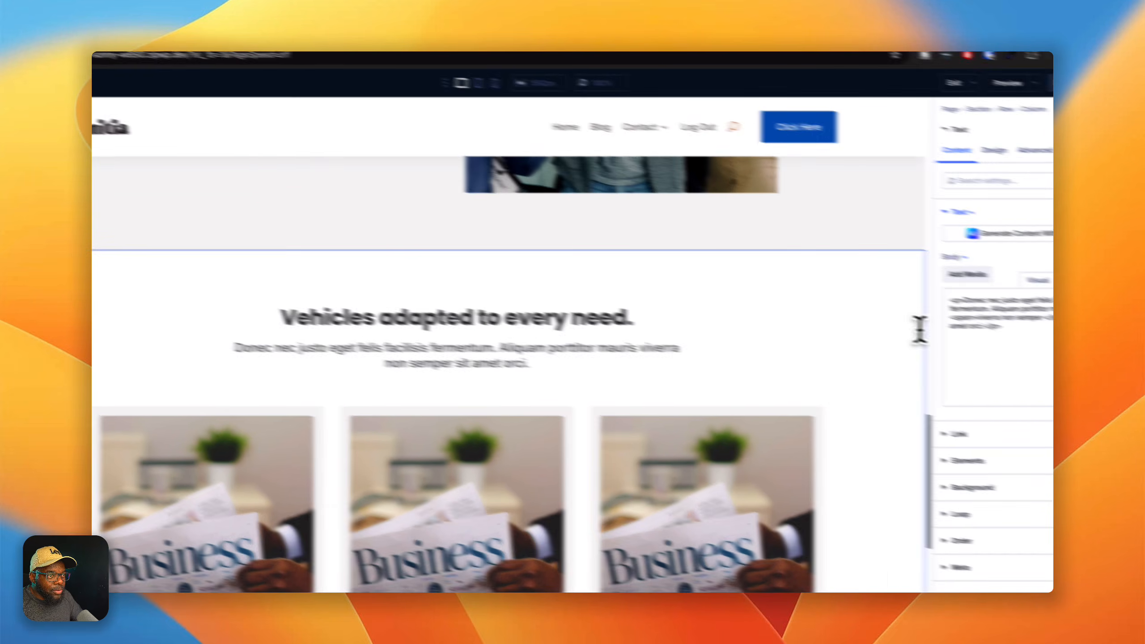
pyautogui.moveTo(974, 339); pyautogui.dragTo(904, 307)
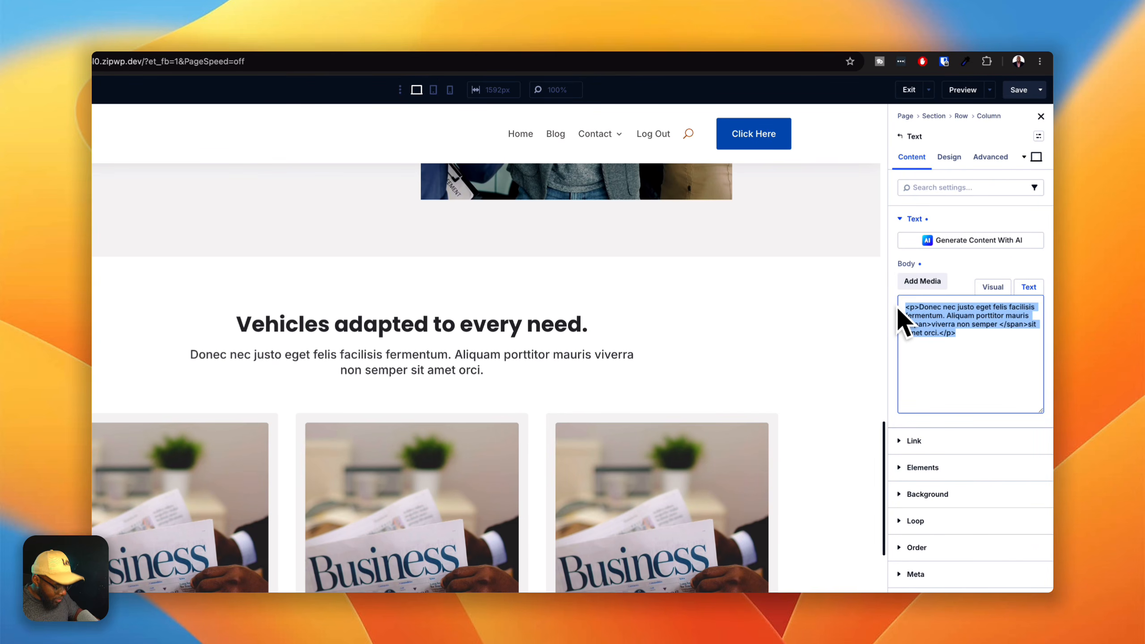
pyautogui.press('super+v')
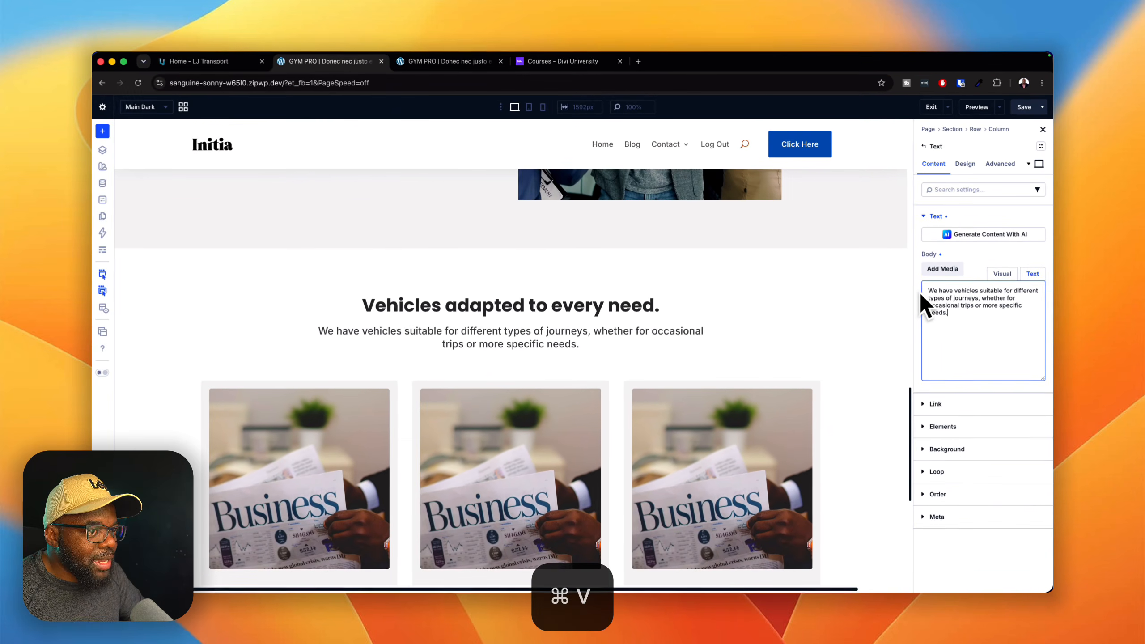
# Check the reference site's vehicle cards, then replace the first card's image with the pexels-sun-rise car photo from the media library.
pyautogui.scroll(-5, 340, 430)
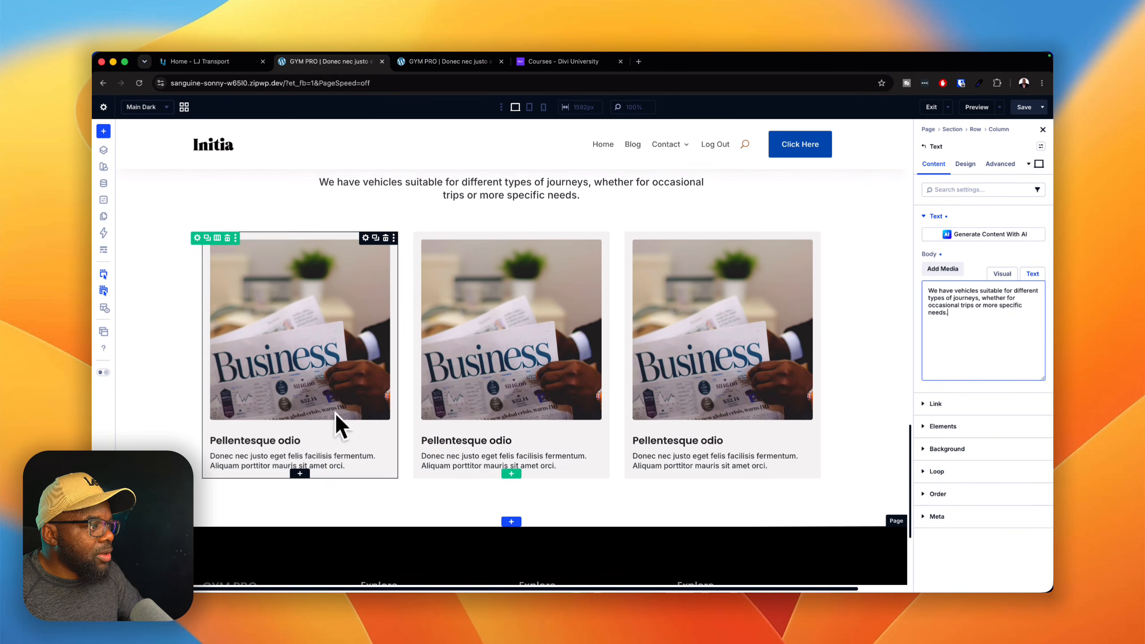
pyautogui.click(253, 61)
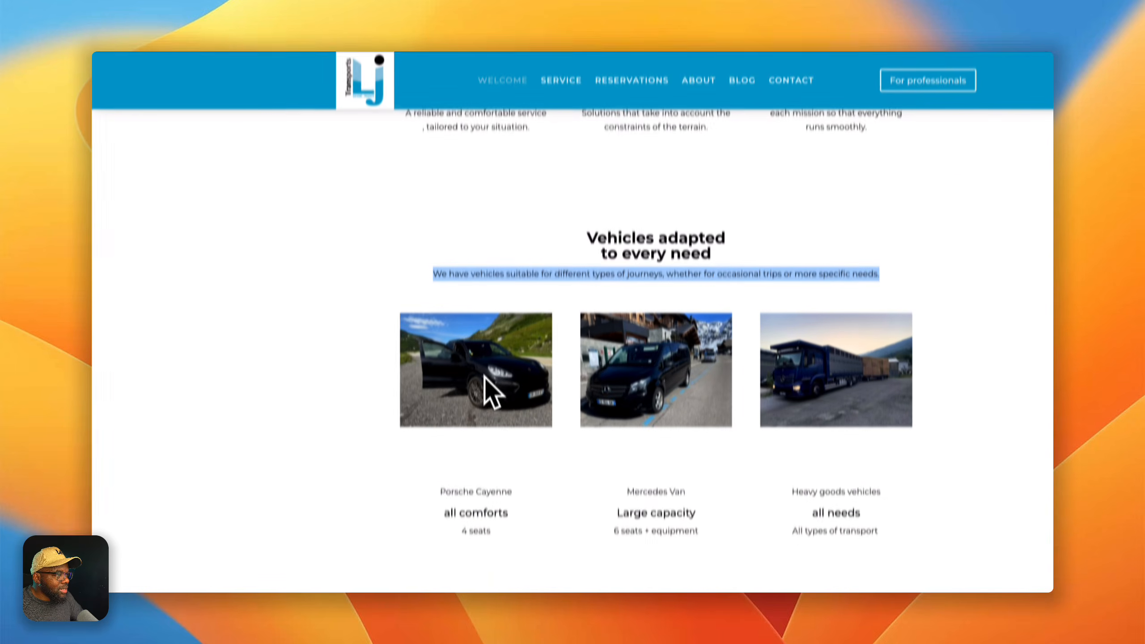
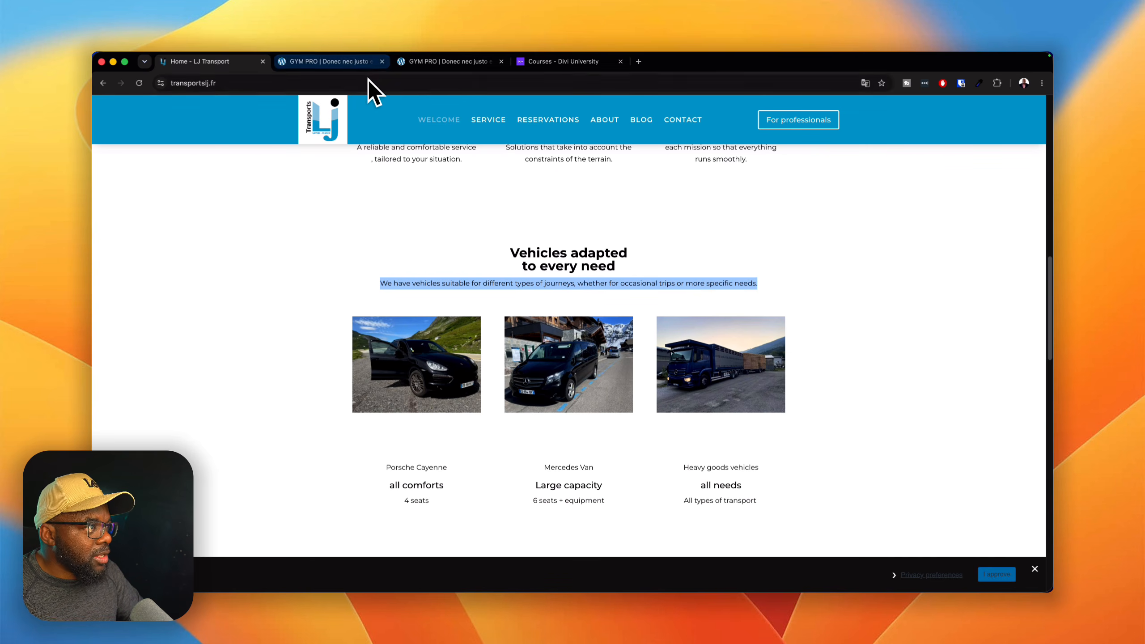
pyautogui.click(343, 62)
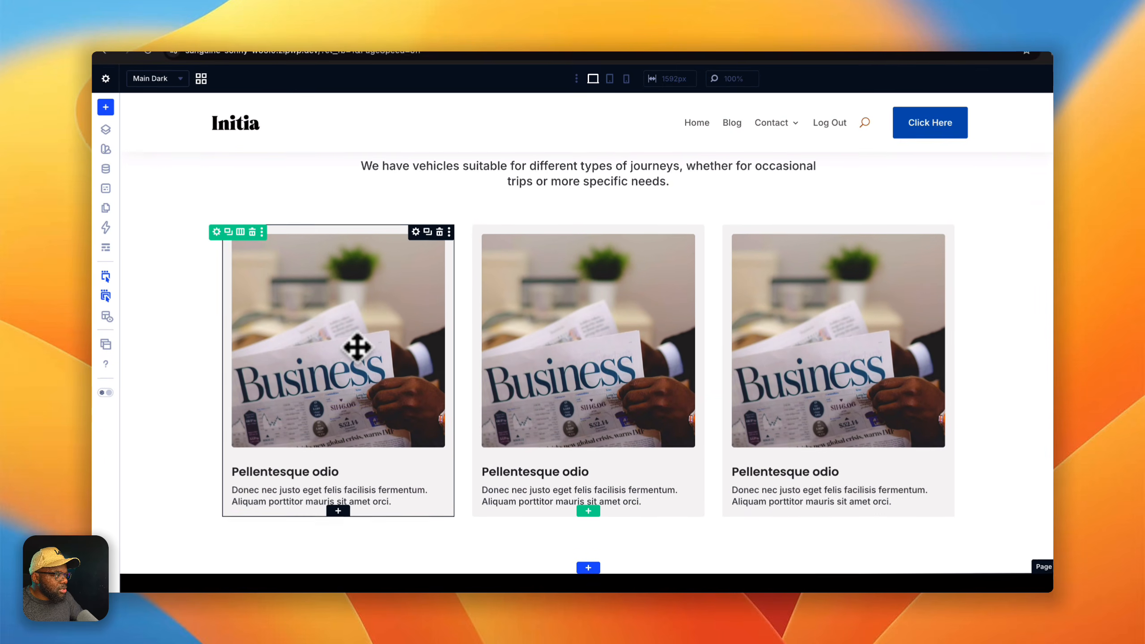
pyautogui.click(354, 346)
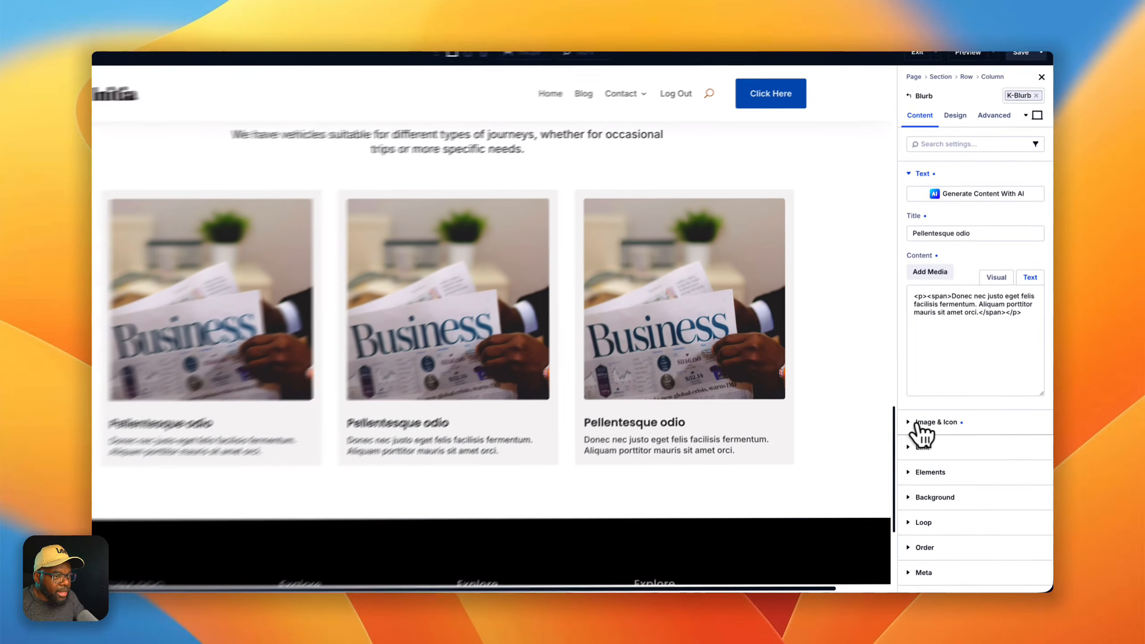
pyautogui.click(940, 439)
pyautogui.click(974, 311)
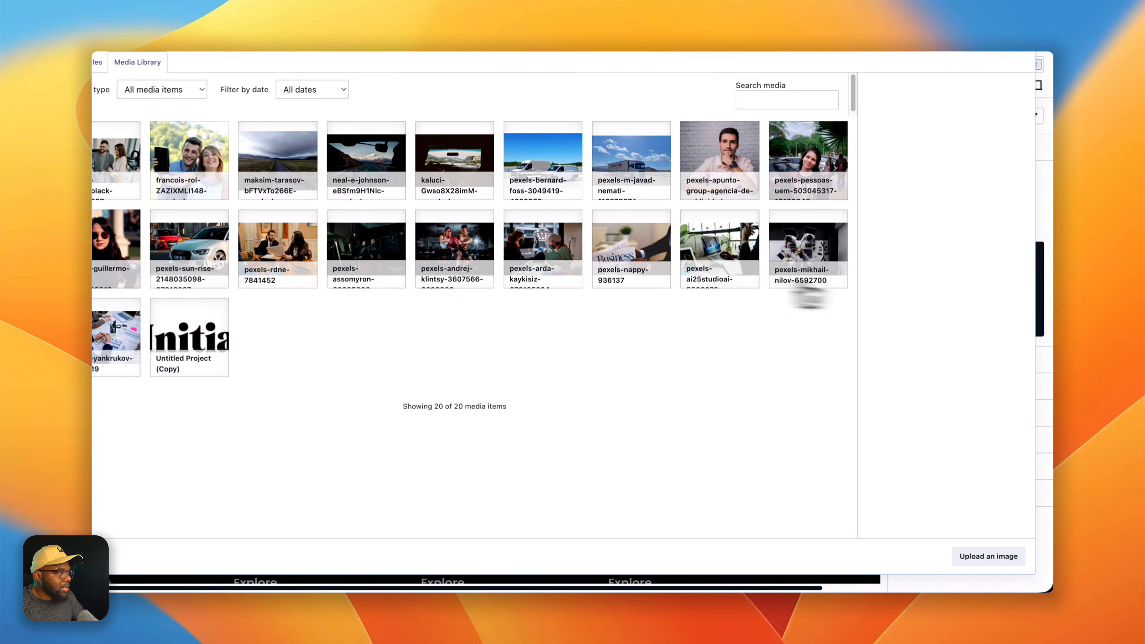
pyautogui.click(213, 259)
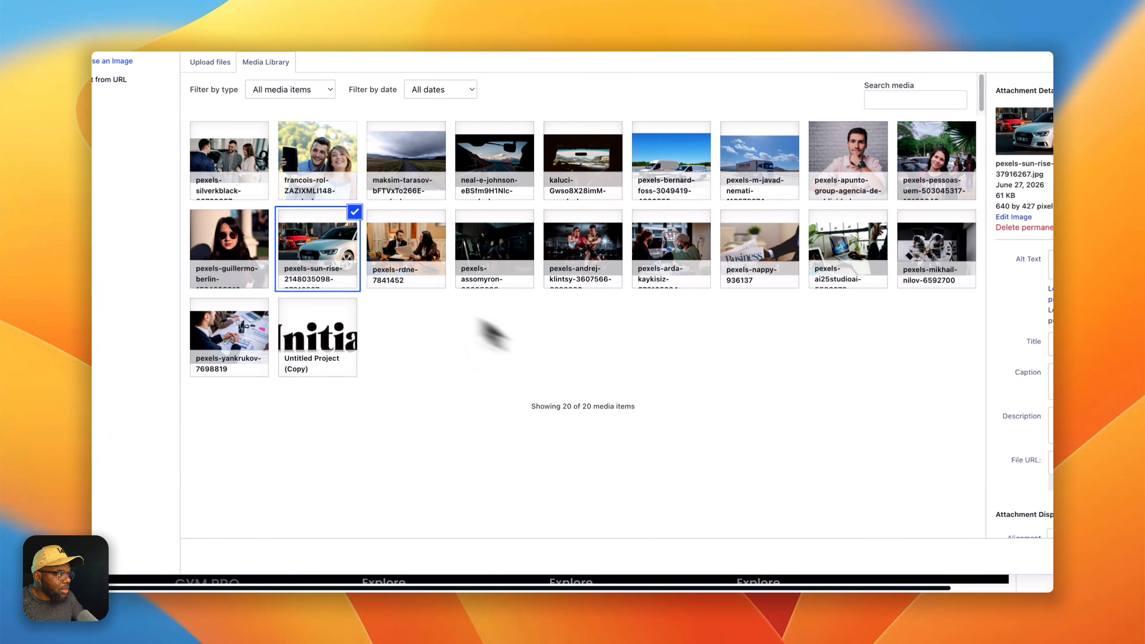
pyautogui.click(974, 558)
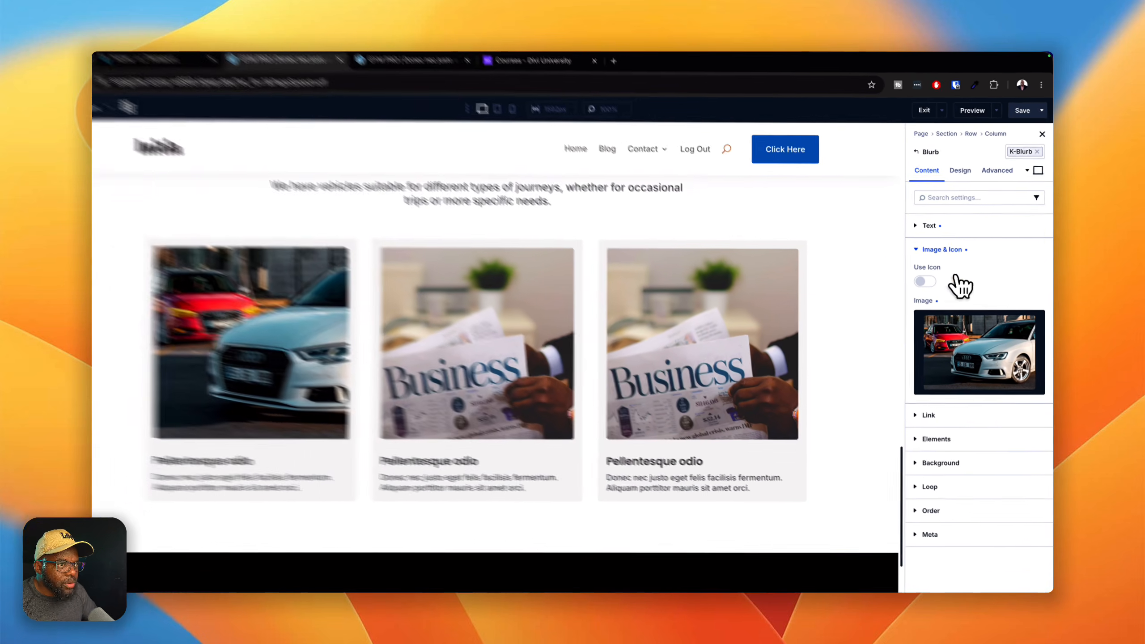
# Set the first vehicle card's title to "Audi A3".
pyautogui.click(974, 217)
pyautogui.click(990, 269)
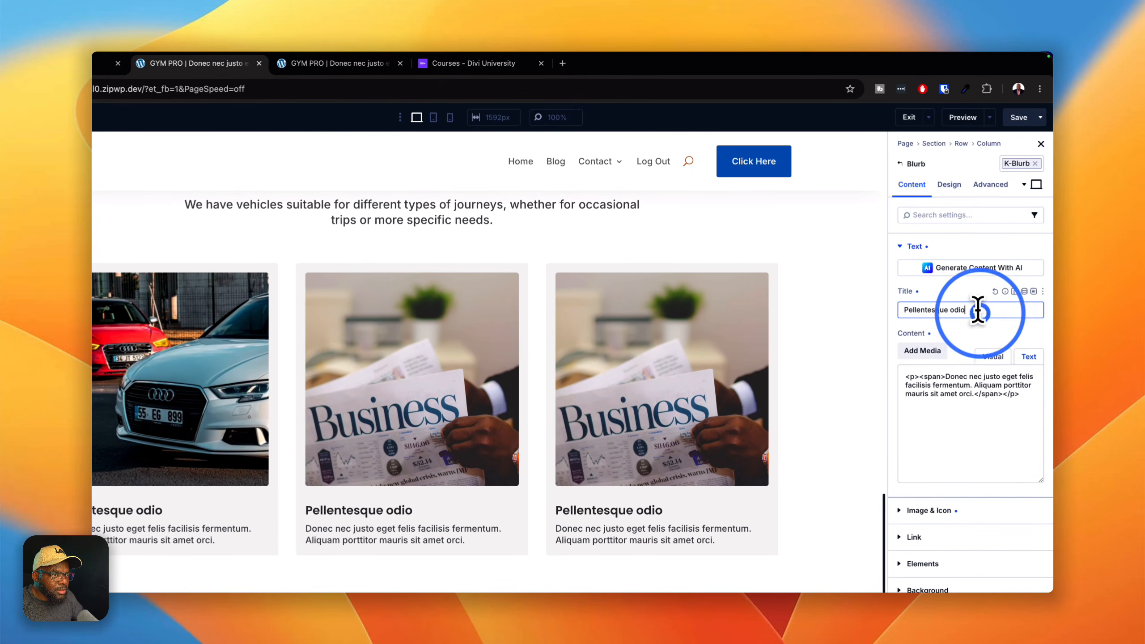
pyautogui.write('Audi A3')
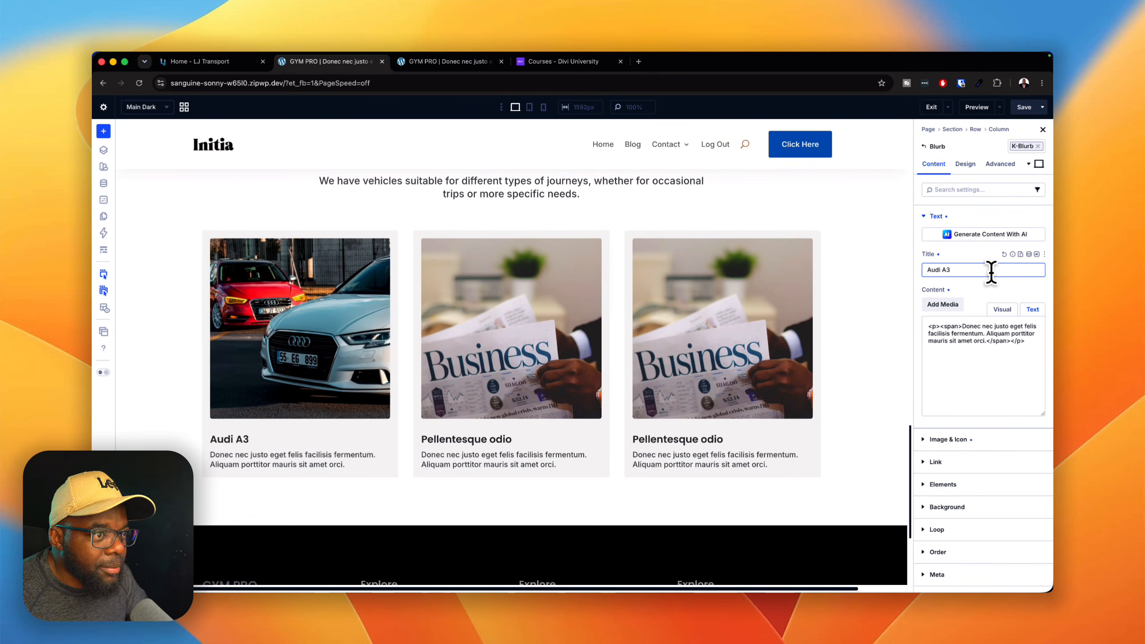
# Copy "all comforts" from the LJ Transport page and make the first card's description "All comforts.".
pyautogui.click(246, 63)
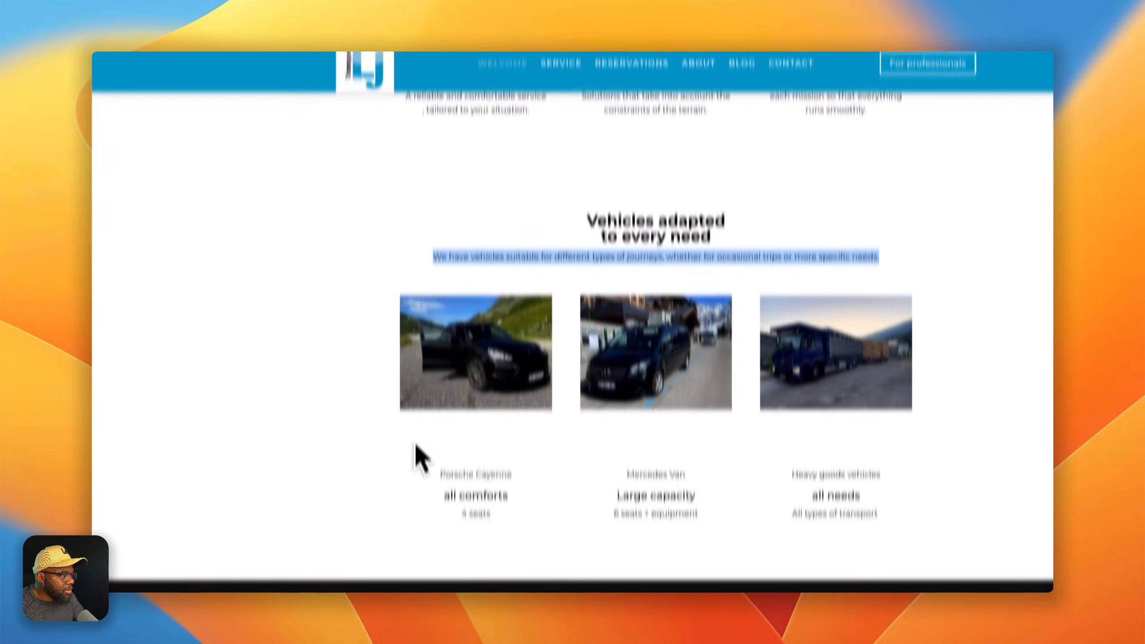
pyautogui.scroll(-2, 440, 469)
pyautogui.click(445, 468)
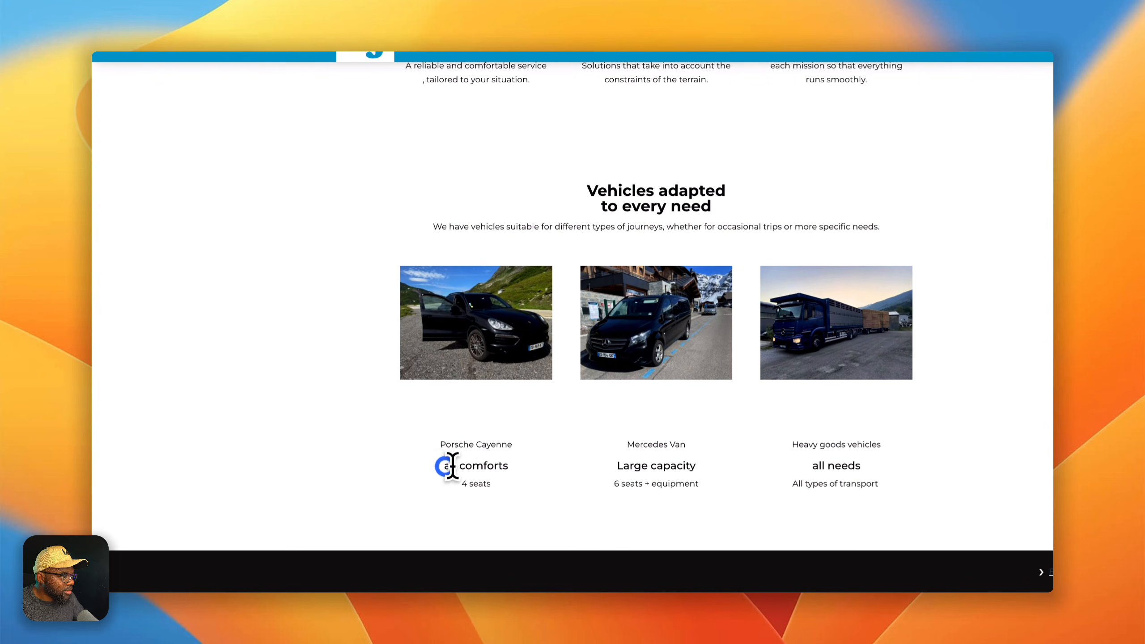
pyautogui.press('super+c')
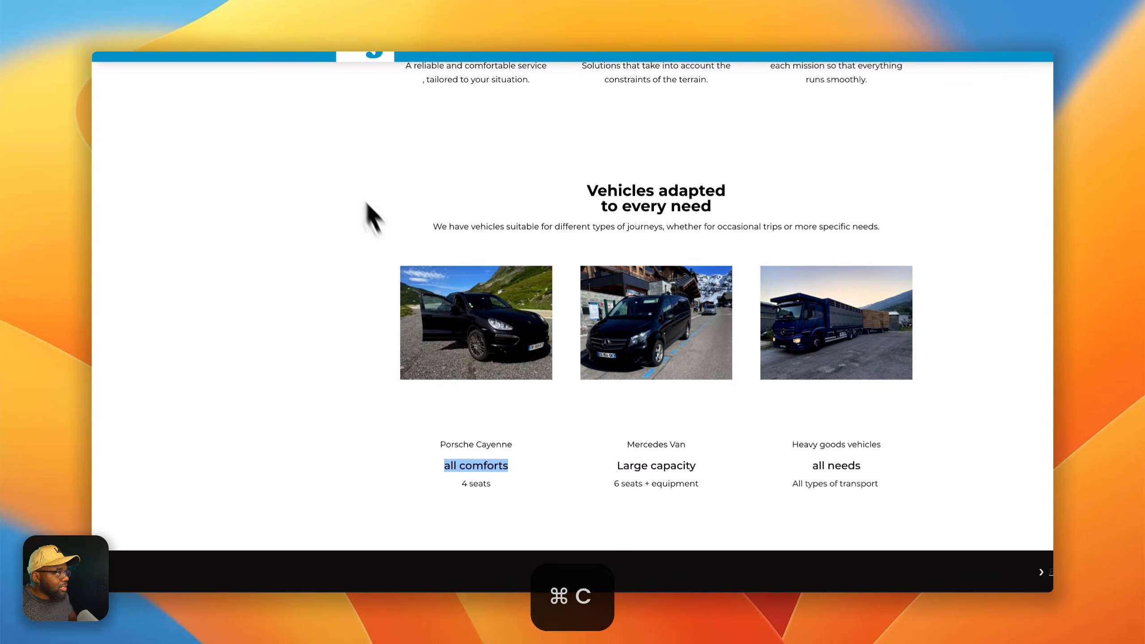
pyautogui.click(332, 75)
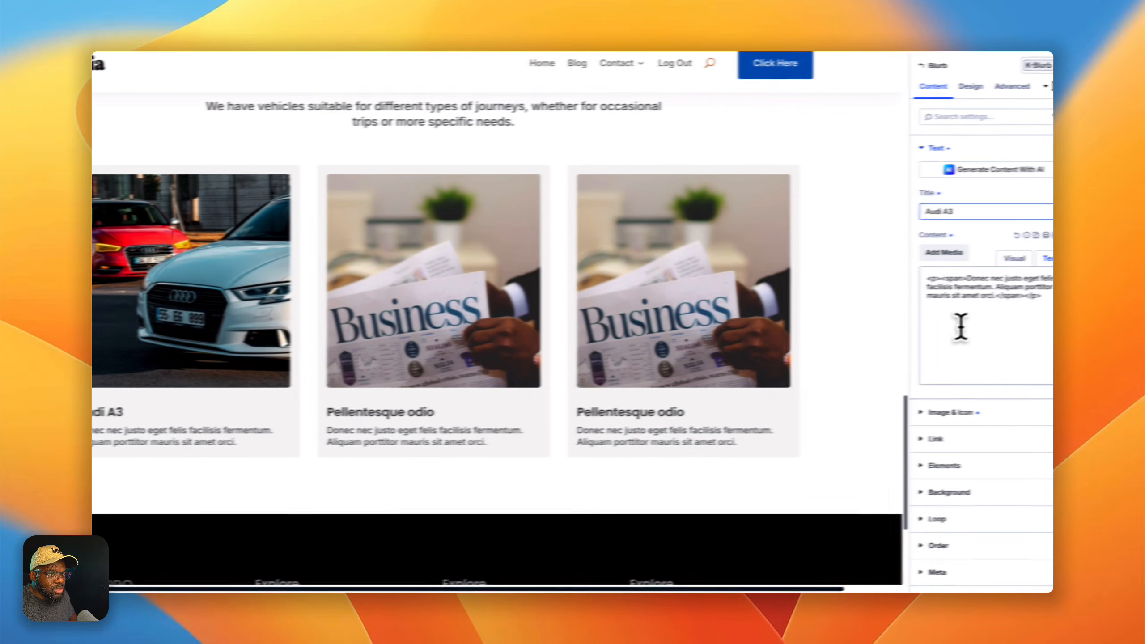
pyautogui.moveTo(1020, 295); pyautogui.dragTo(908, 278)
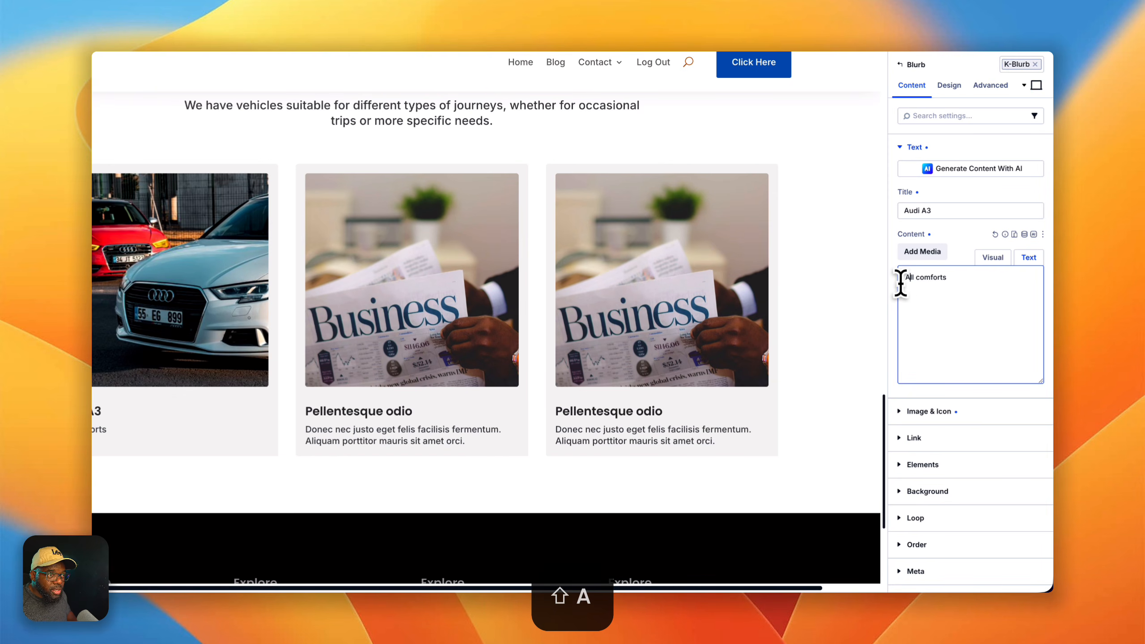
pyautogui.write('.')
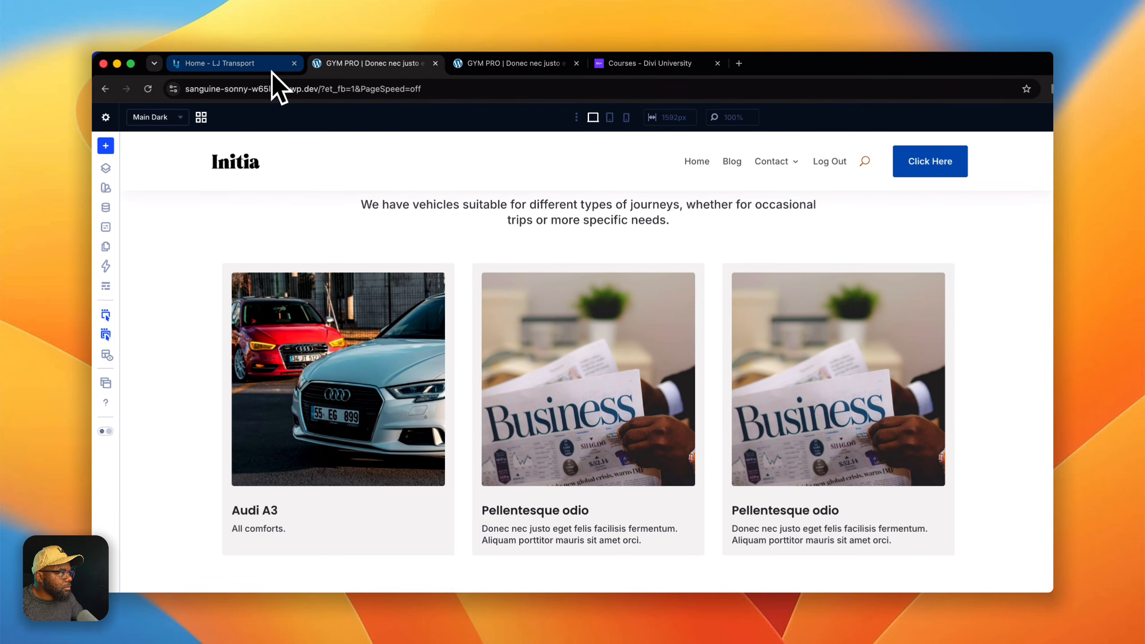
# Copy the vehicle name "Mercedes Van" from the vehicles section of the LJ Transport page and return to the builder.
pyautogui.click(265, 65)
pyautogui.scroll(-3, 606, 464)
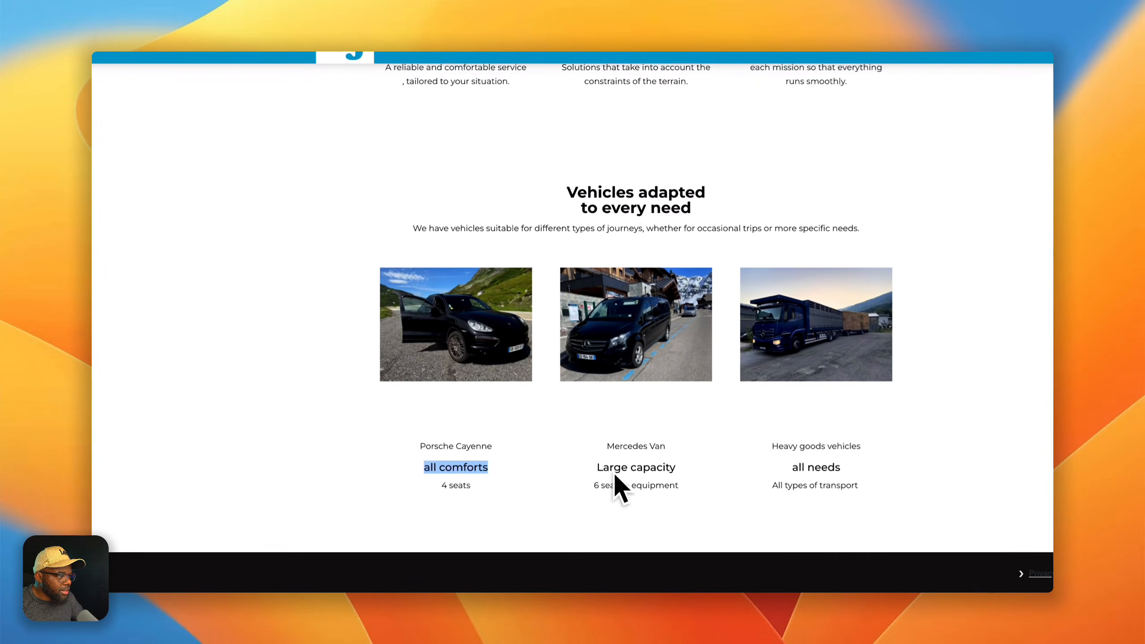
pyautogui.click(610, 447)
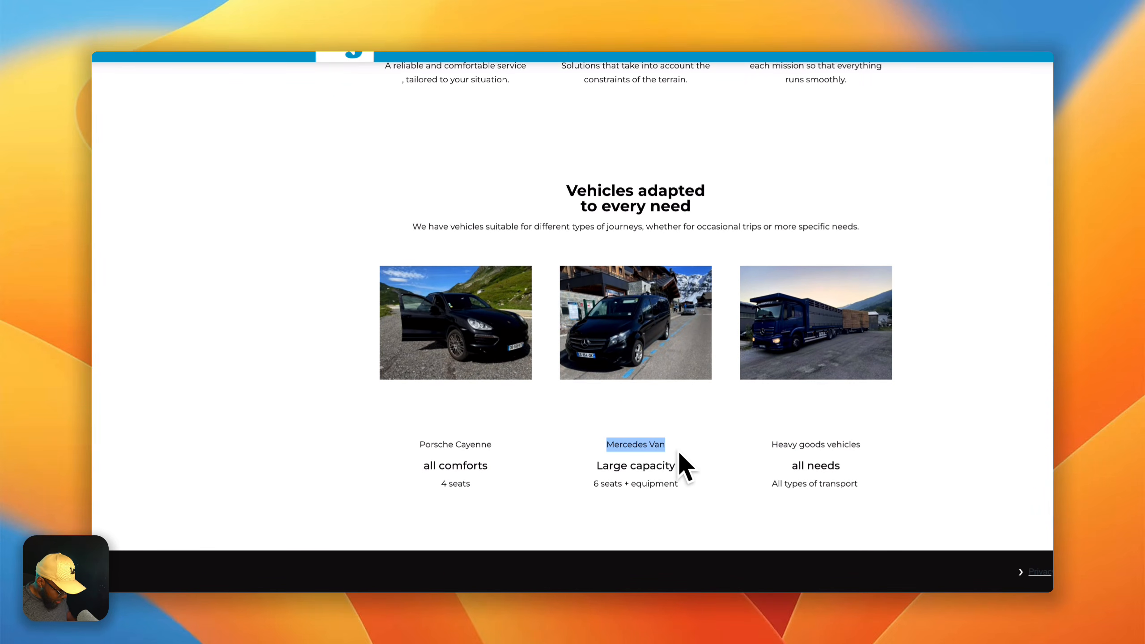
pyautogui.press('super+c')
pyautogui.moveTo(409, 22)
pyautogui.click(372, 61)
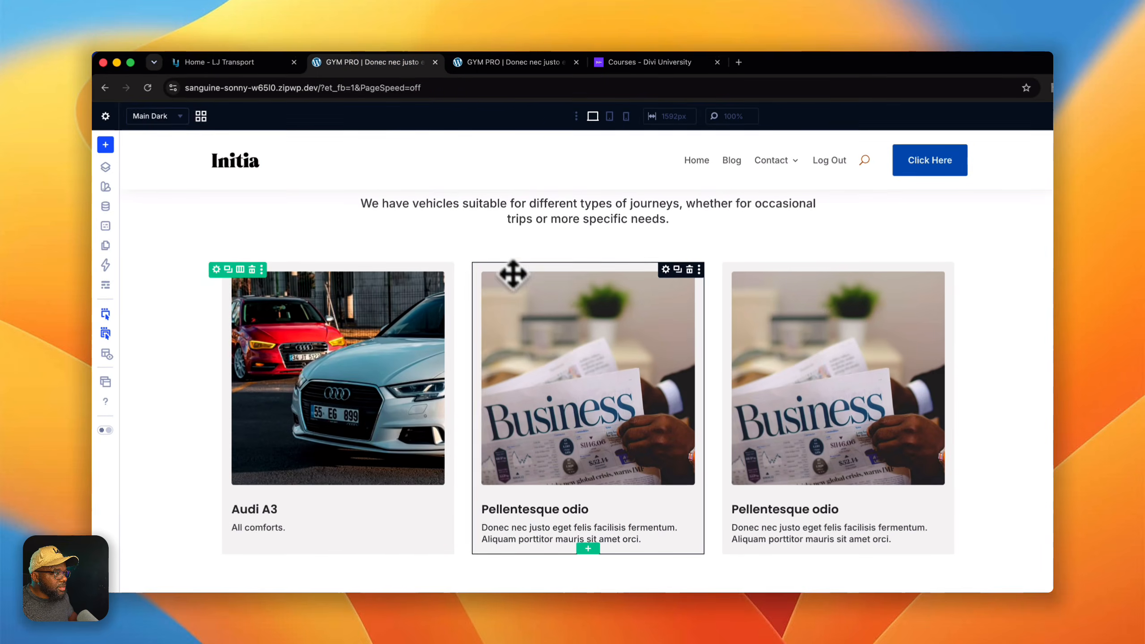
# Replace the second vehicle card's image with the pexels-bernard-foss van photo and set its title to "Mercedes Van".
pyautogui.click(513, 274)
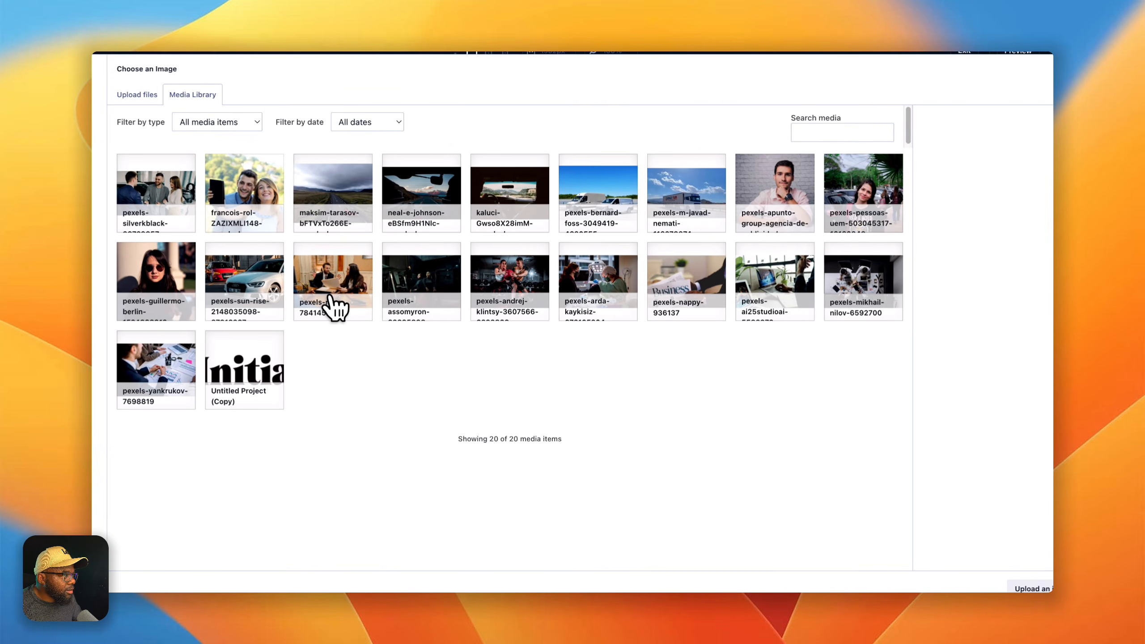
pyautogui.click(561, 219)
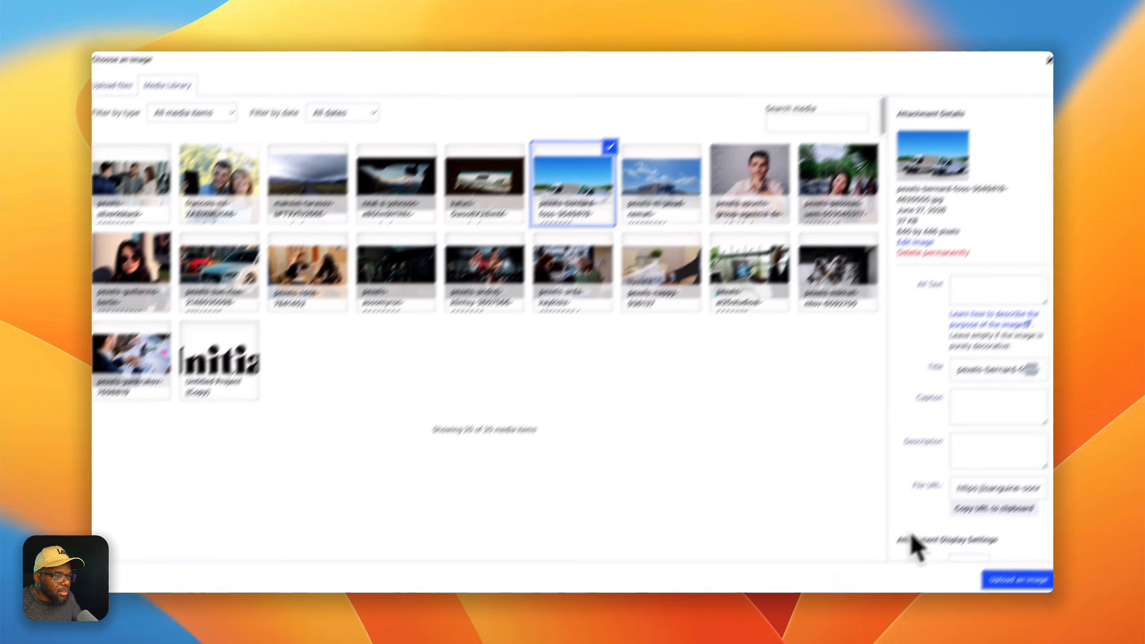
pyautogui.click(1021, 589)
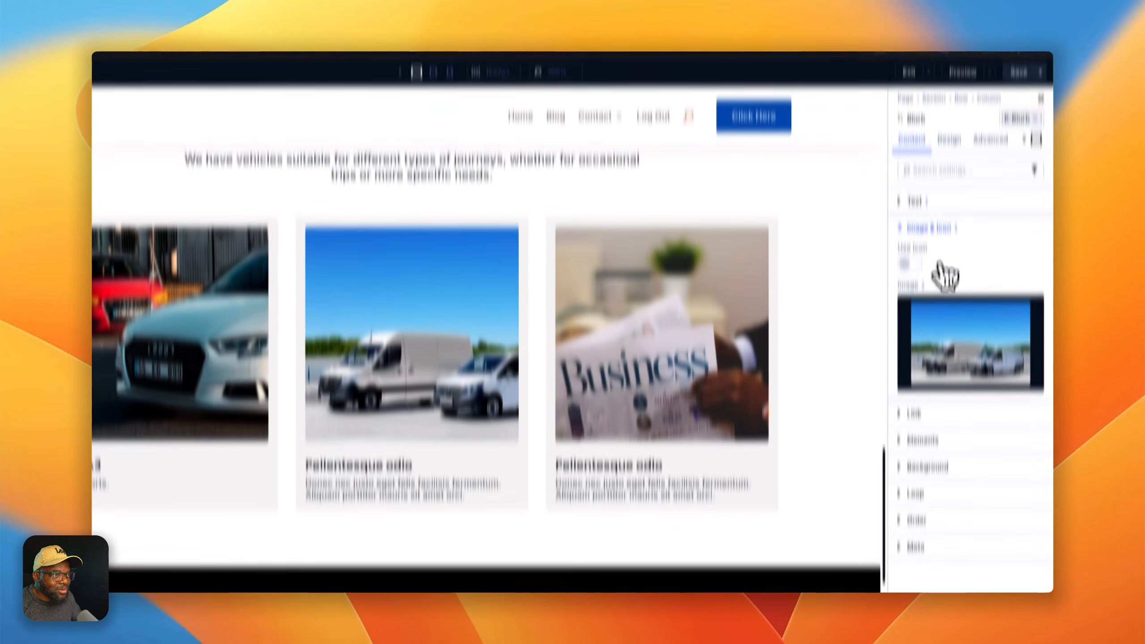
pyautogui.click(943, 147)
pyautogui.click(983, 311)
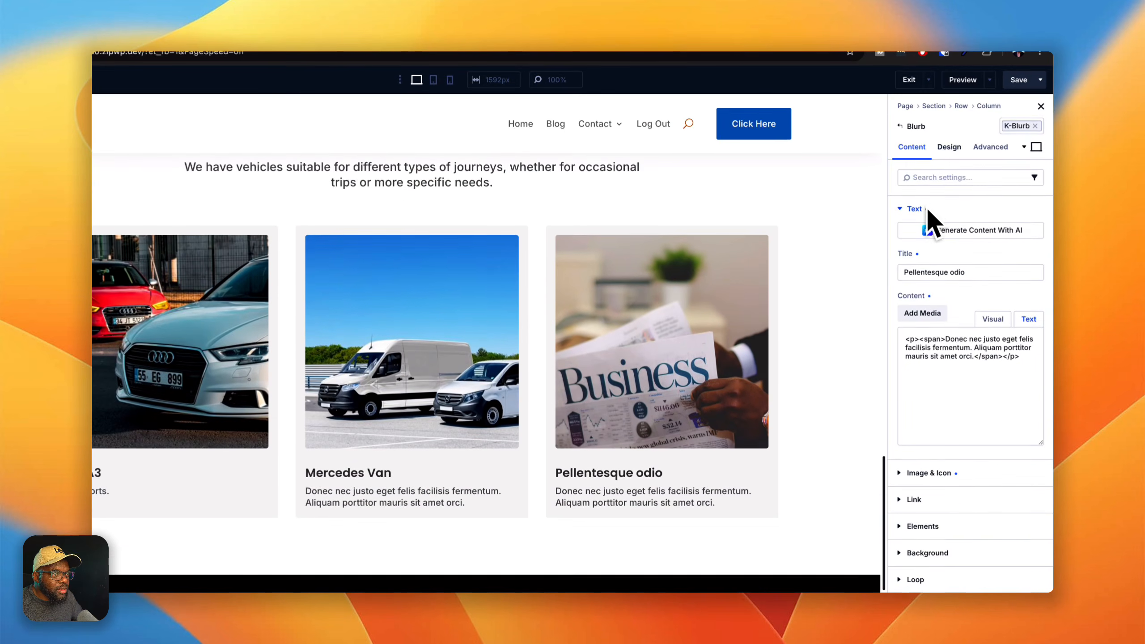
# Replace the third vehicle card's image with the pexels-m-javad-nemati truck photo from the media library.
pyautogui.click(940, 511)
pyautogui.click(964, 298)
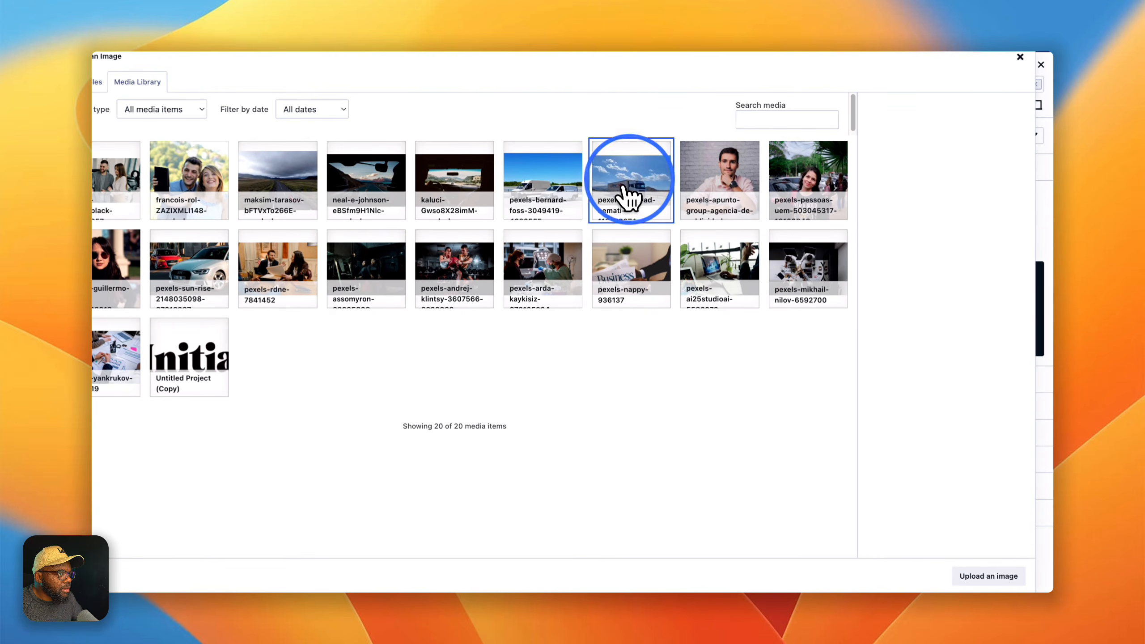
pyautogui.click(986, 566)
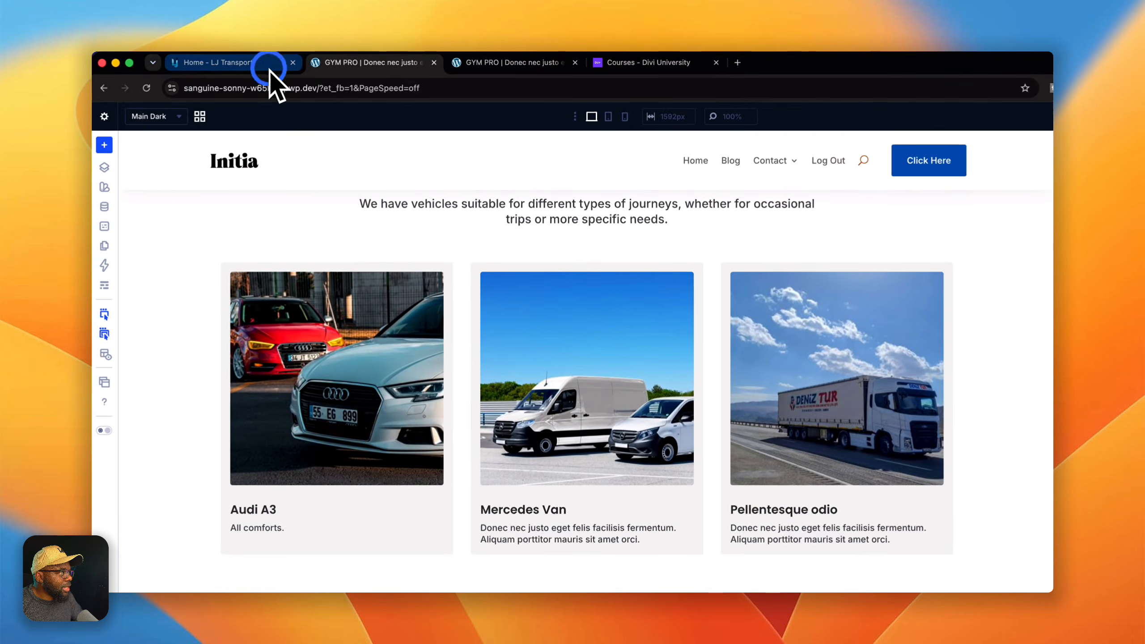
# Copy "Heavy goods vehicles" from the LJ Transport page and make it the third vehicle card's title.
pyautogui.click(269, 67)
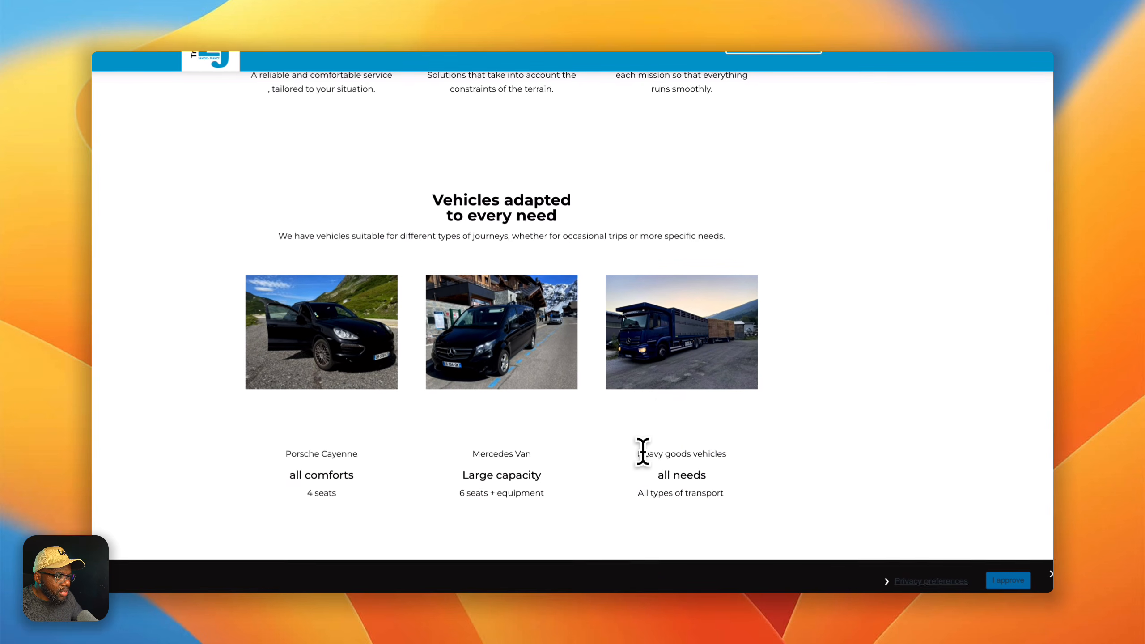
pyautogui.press('super+c')
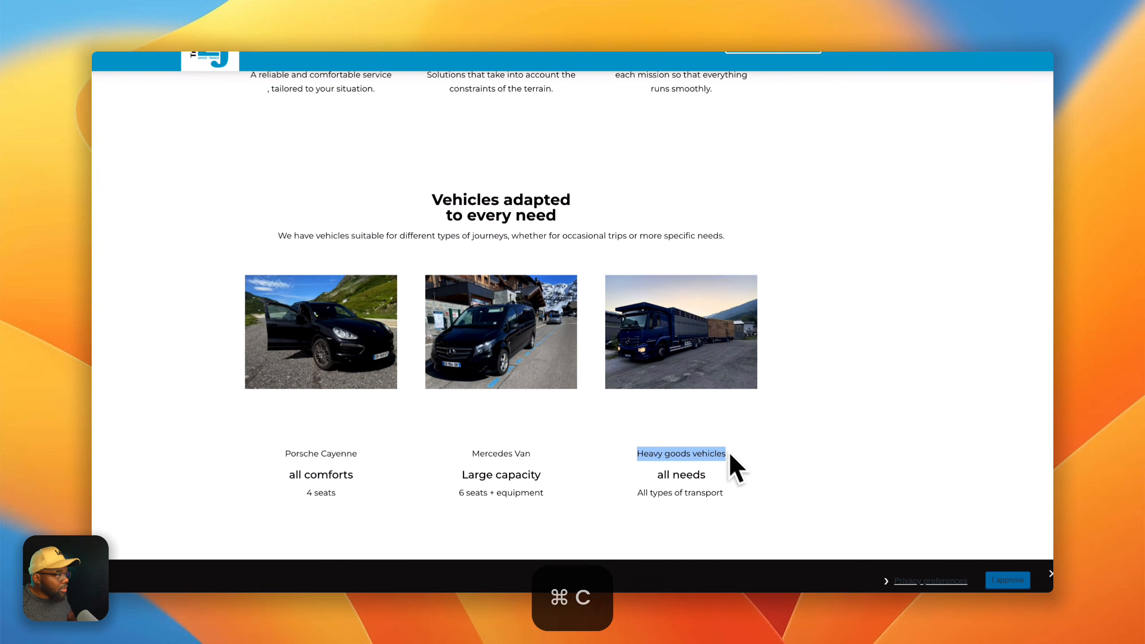
pyautogui.click(366, 49)
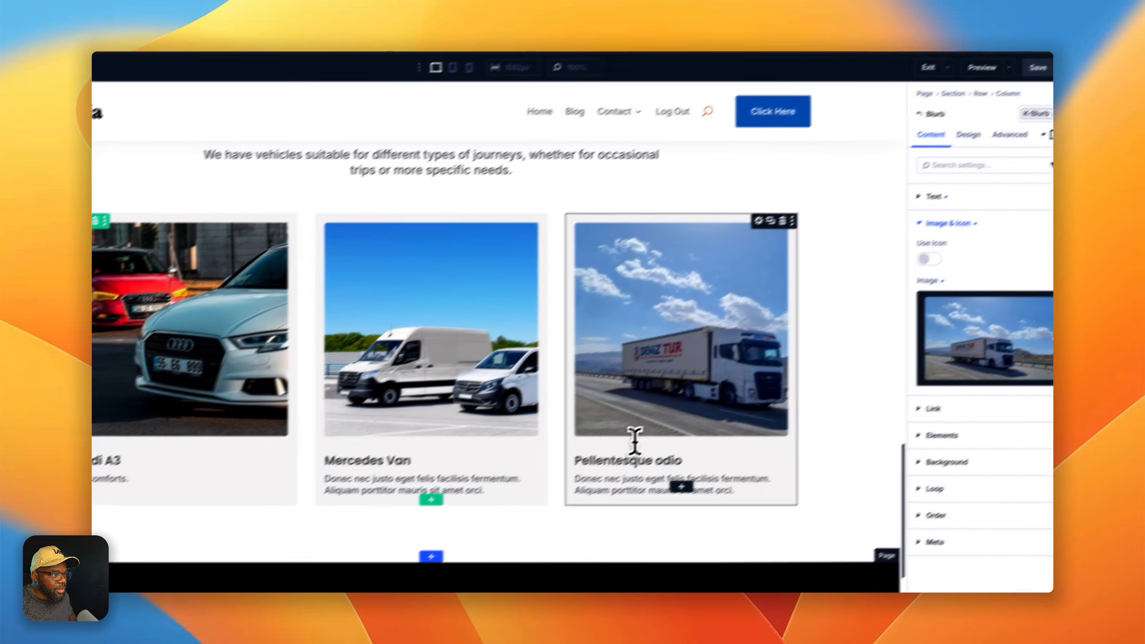
pyautogui.click(779, 509)
pyautogui.click(958, 188)
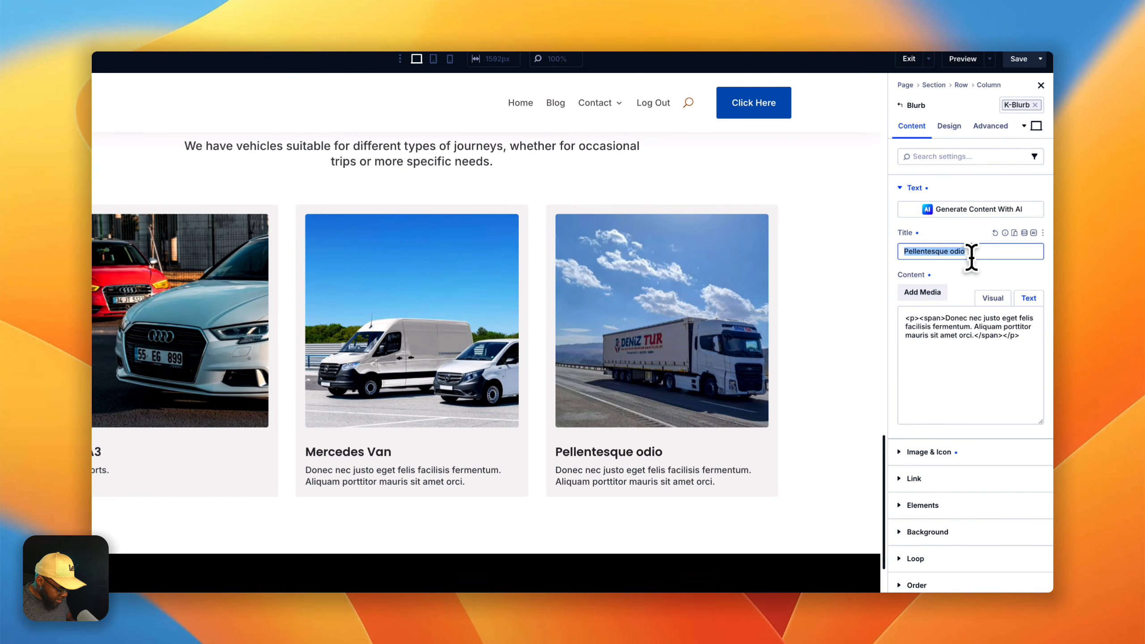
pyautogui.press('super+v')
# Insert a muted-background Features section from the saved library below the vehicles section.
pyautogui.scroll(6, 632, 388)
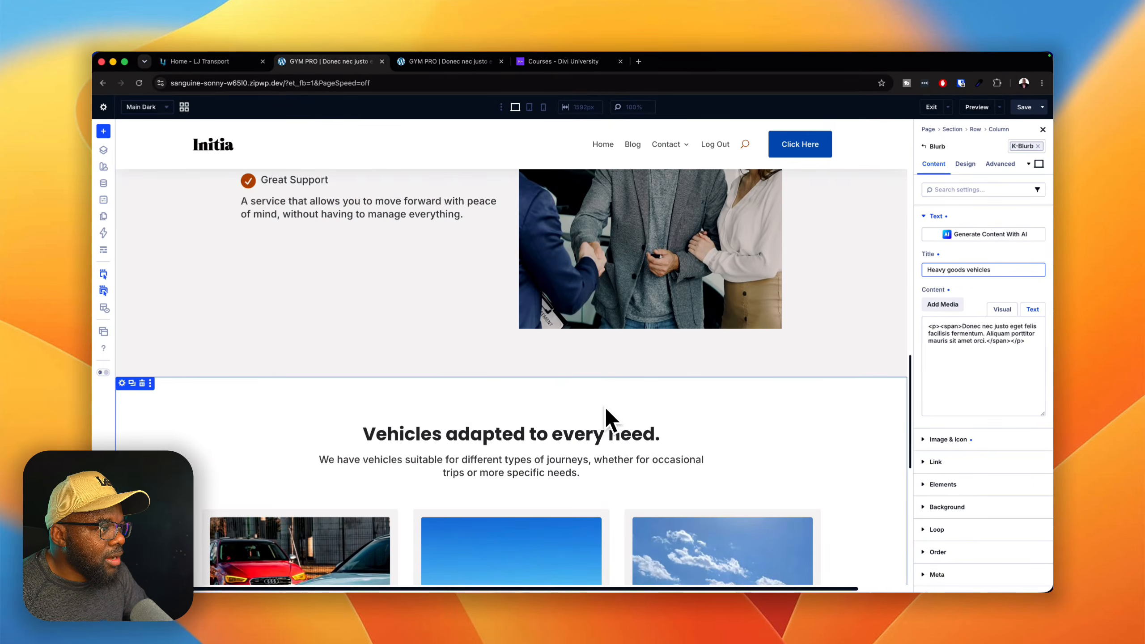
pyautogui.scroll(-10, 731, 435)
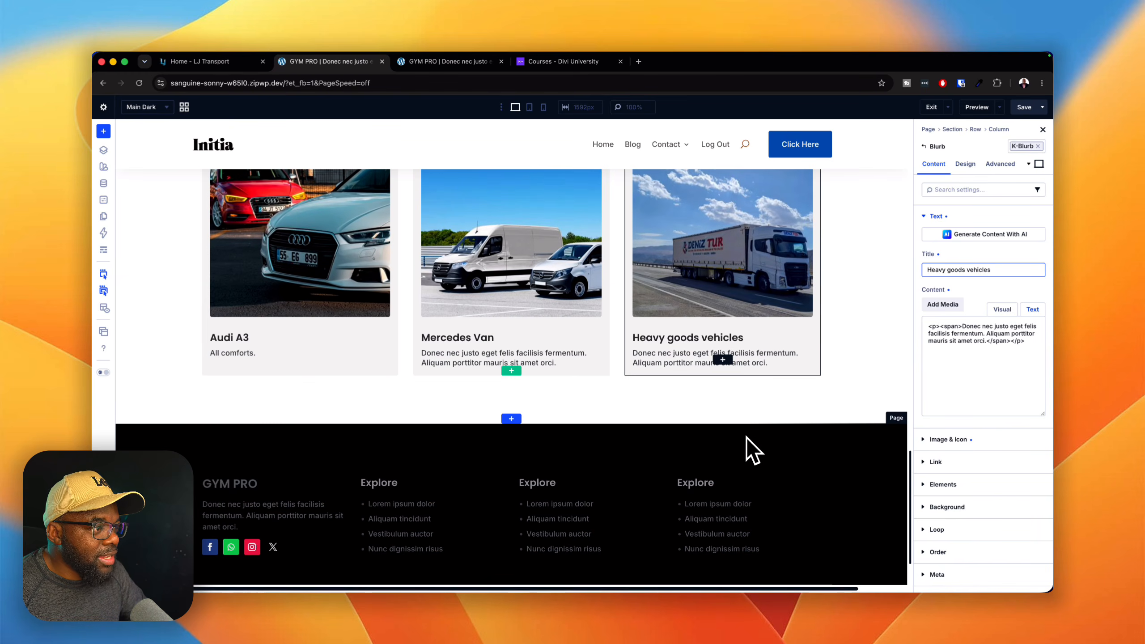
pyautogui.click(513, 419)
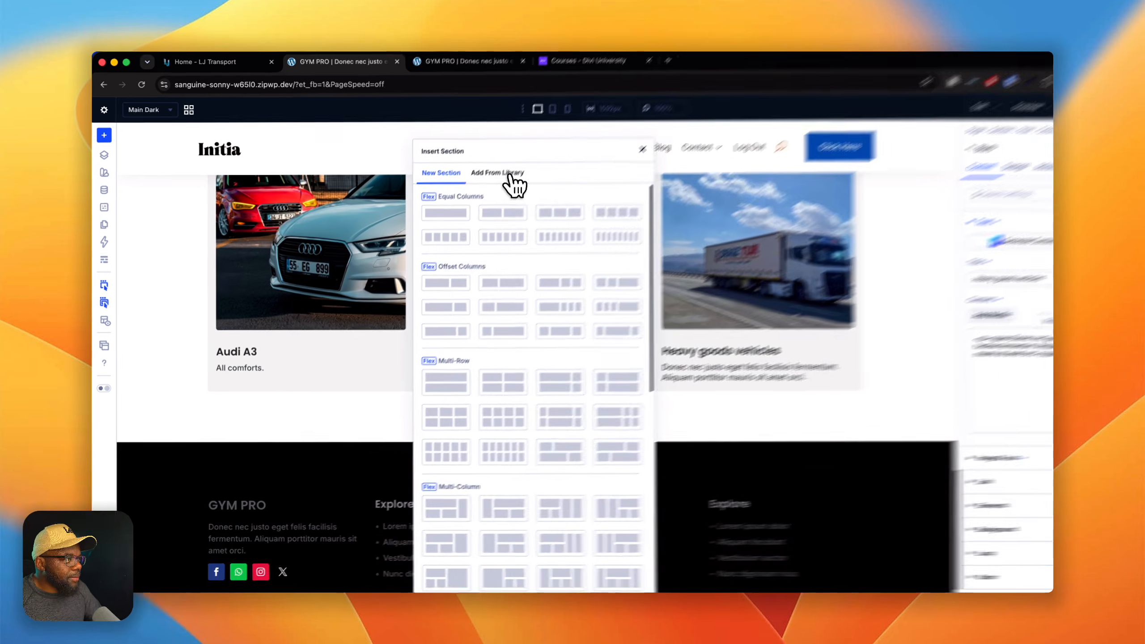
pyautogui.click(491, 169)
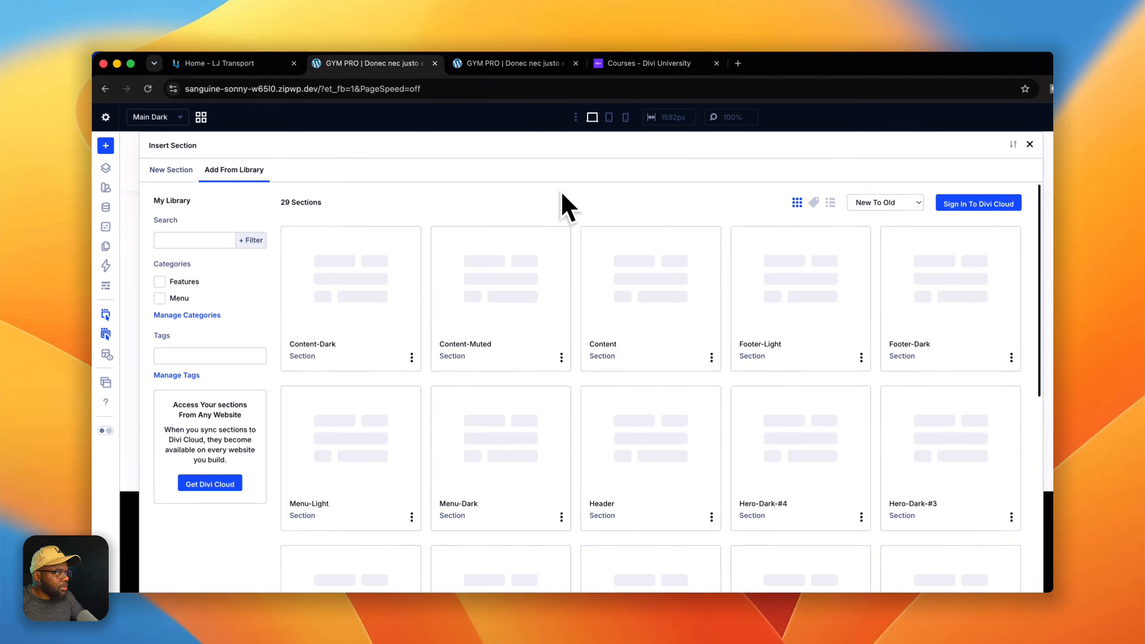
pyautogui.scroll(-10, 610, 392)
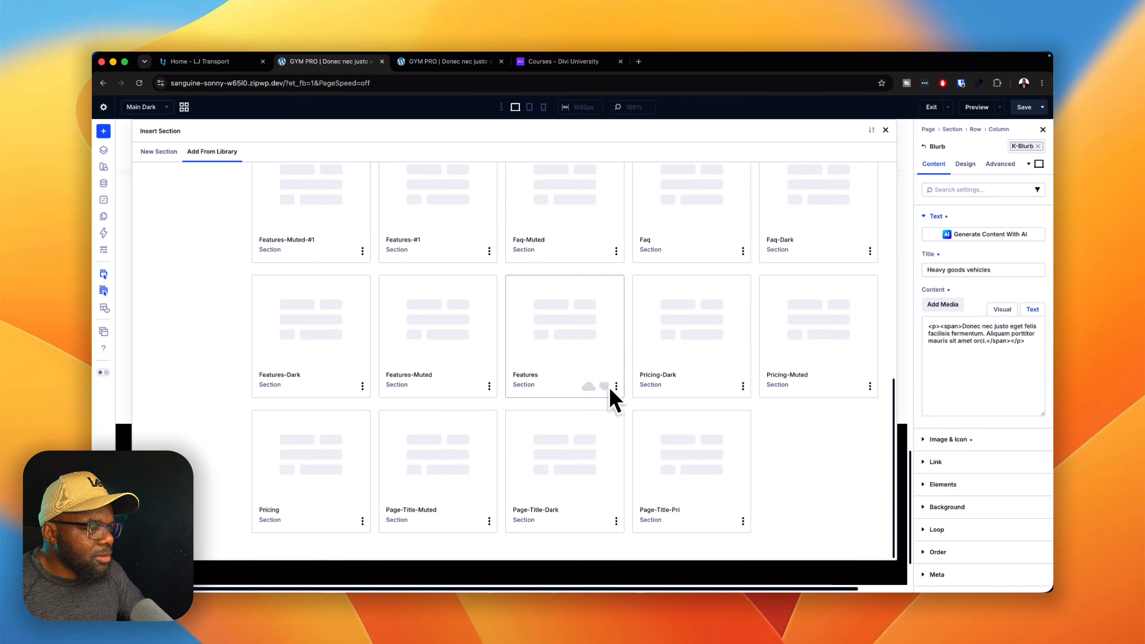
pyautogui.scroll(10, 614, 399)
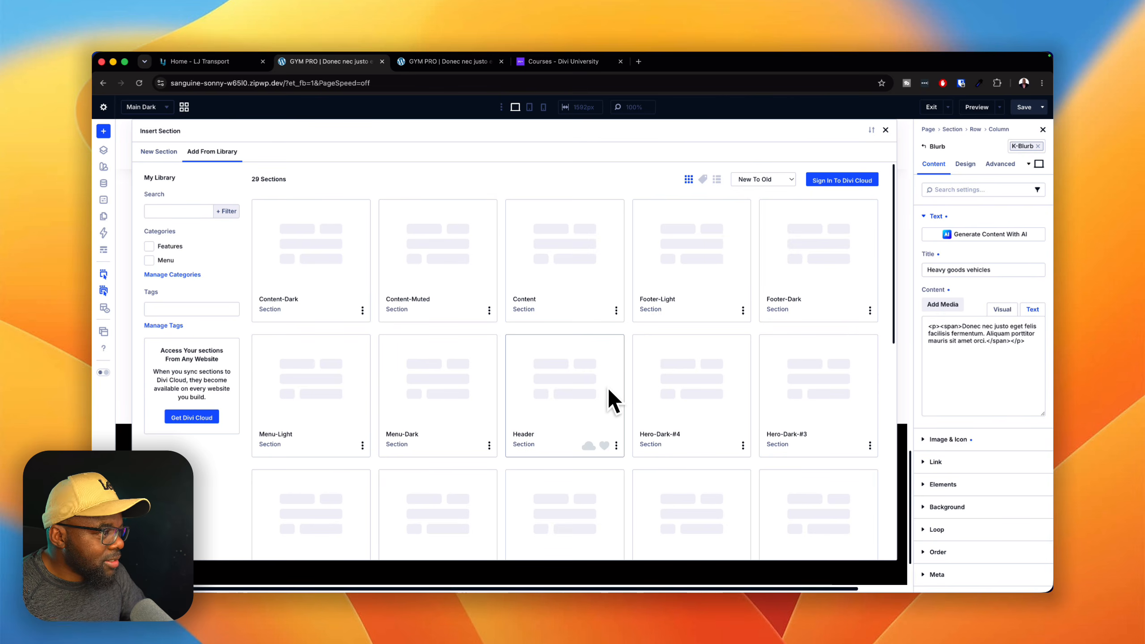
pyautogui.scroll(-3, 606, 390)
pyautogui.scroll(-3, 606, 390)
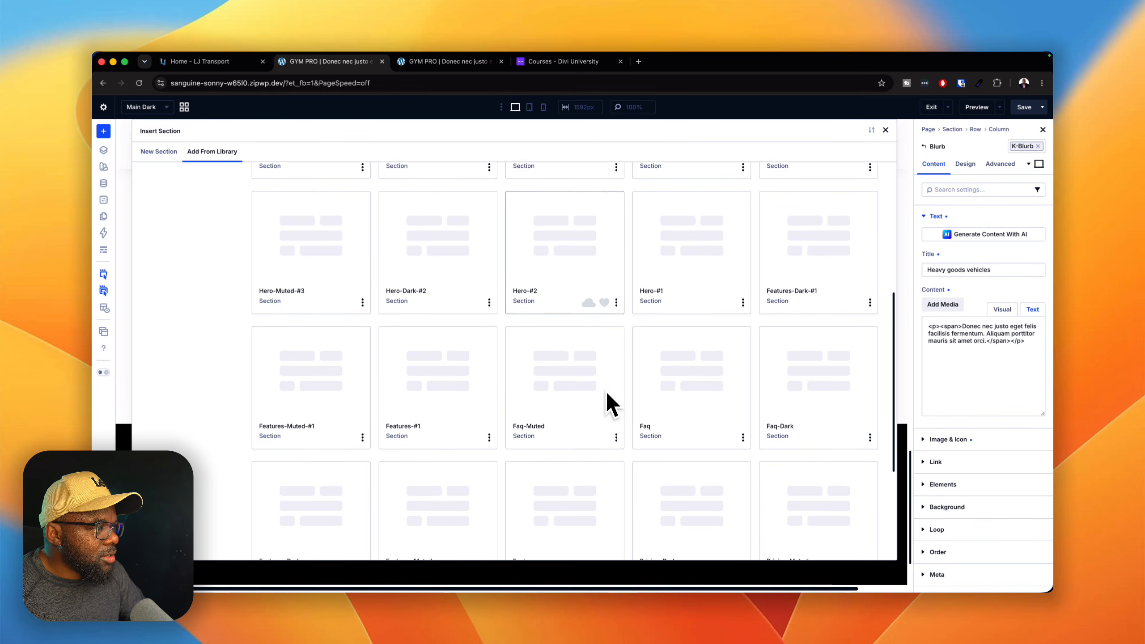
pyautogui.scroll(-1, 607, 391)
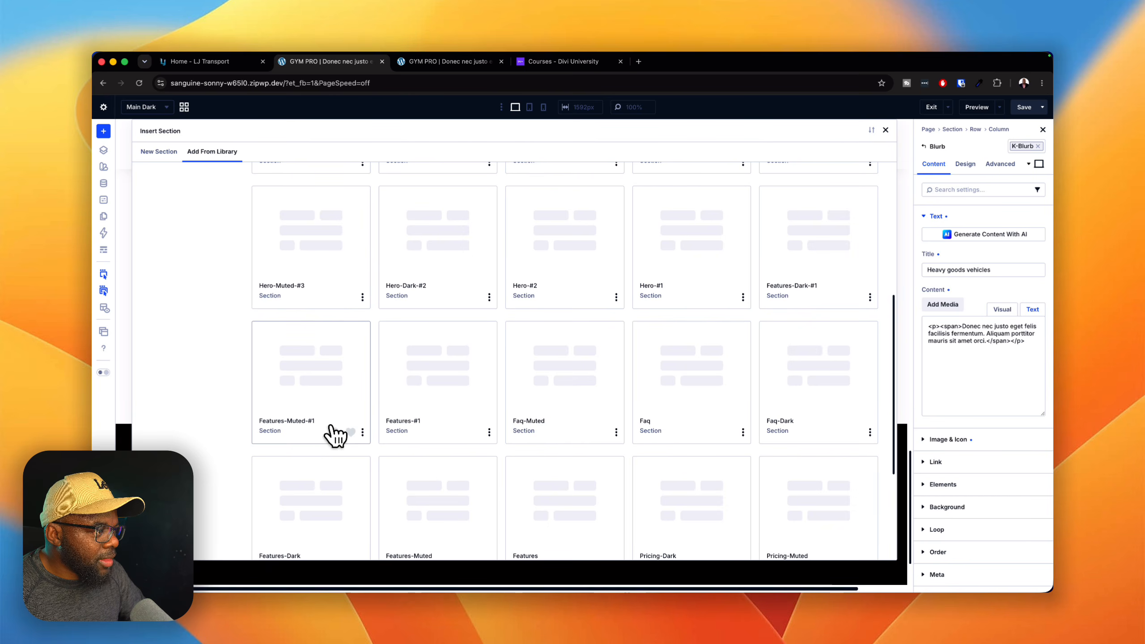
pyautogui.click(330, 391)
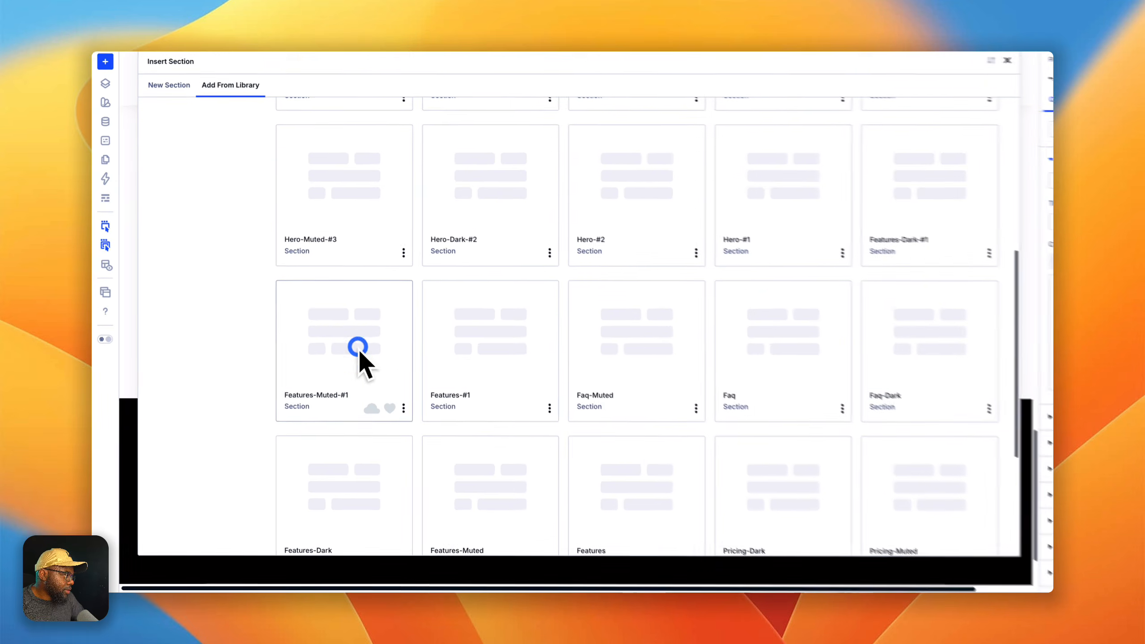
pyautogui.click(473, 485)
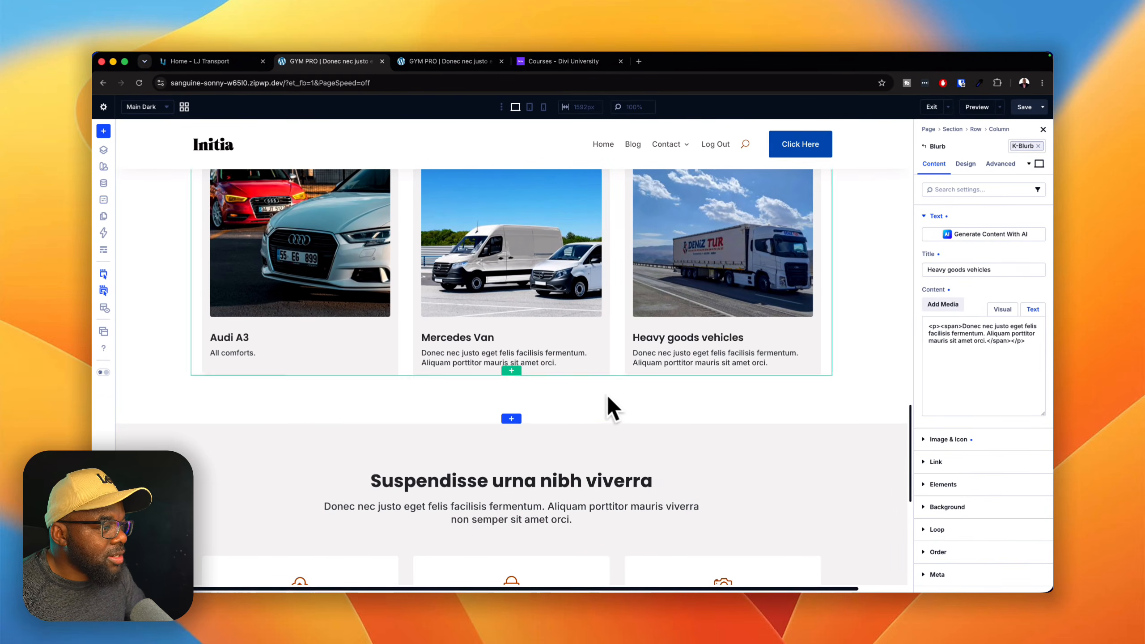
# Delete the three blurb cards from the new Features section and start adding a module to the emptied column.
pyautogui.scroll(-5, 677, 413)
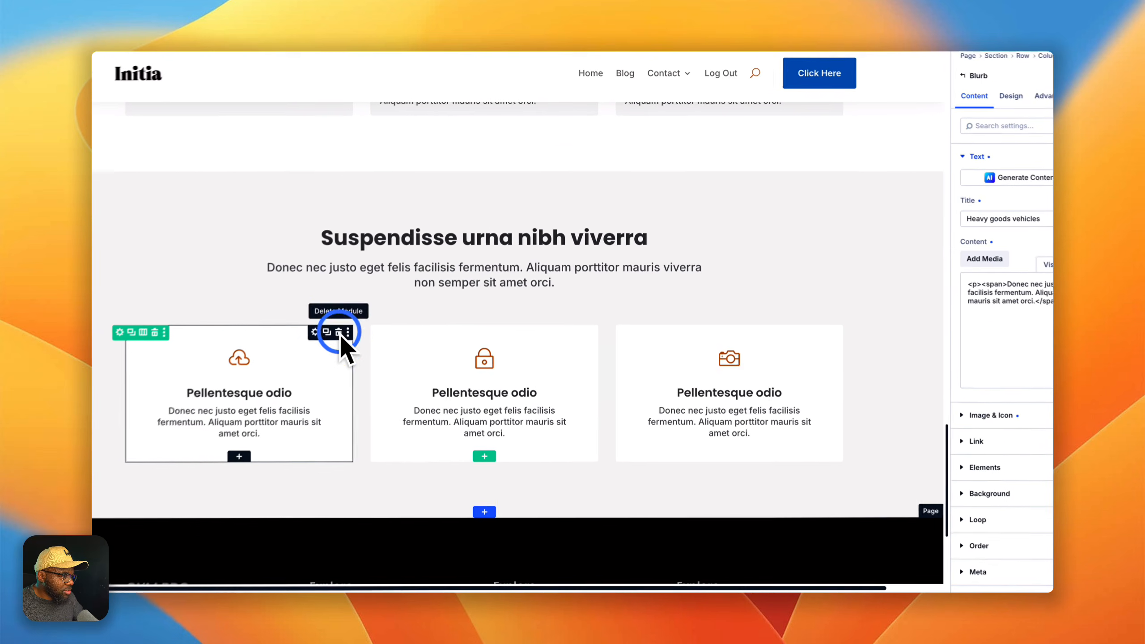
pyautogui.click(385, 368)
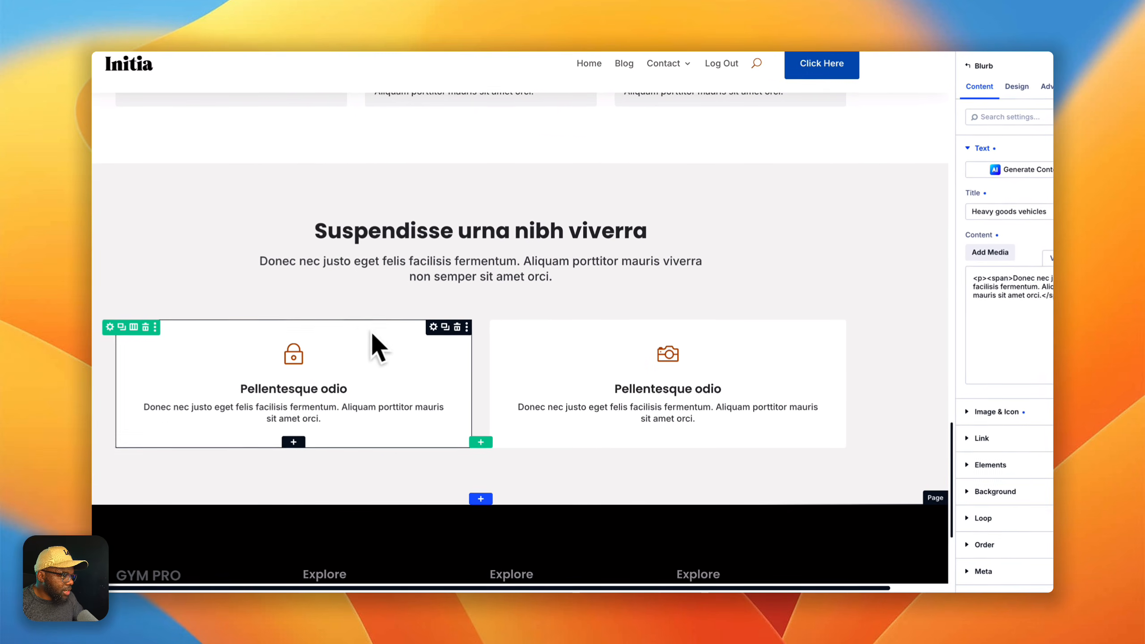
pyautogui.click(457, 326)
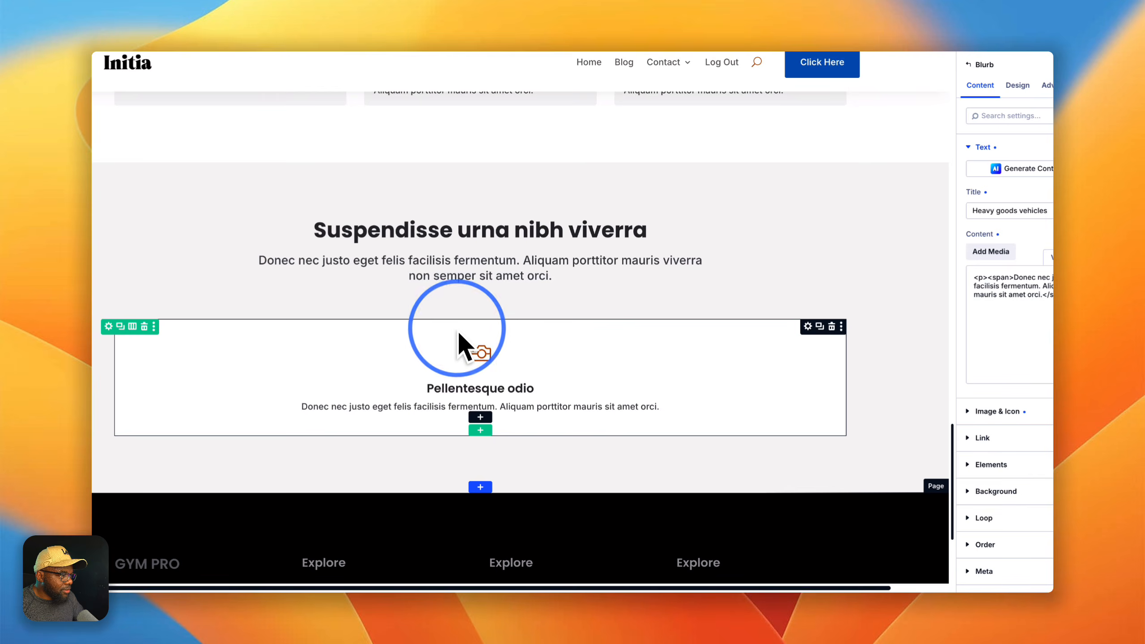
pyautogui.click(832, 327)
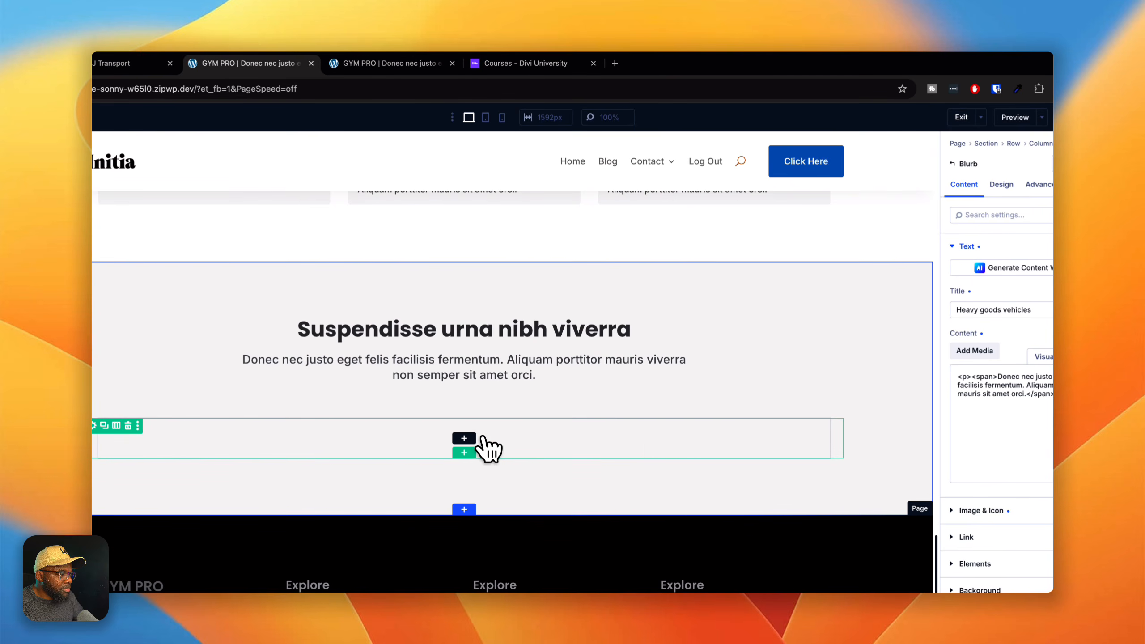
pyautogui.click(464, 439)
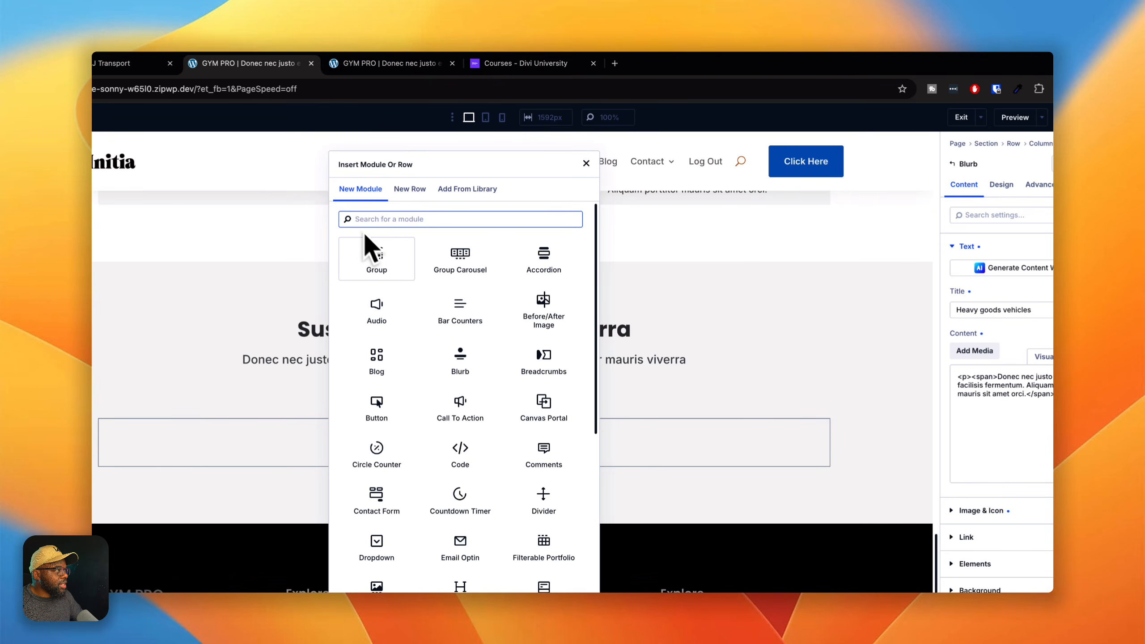
# Copy the testimonial line "Impeccable punctuality, careful driving and a comfortable car." from the LJ Transport page.
pyautogui.click(144, 64)
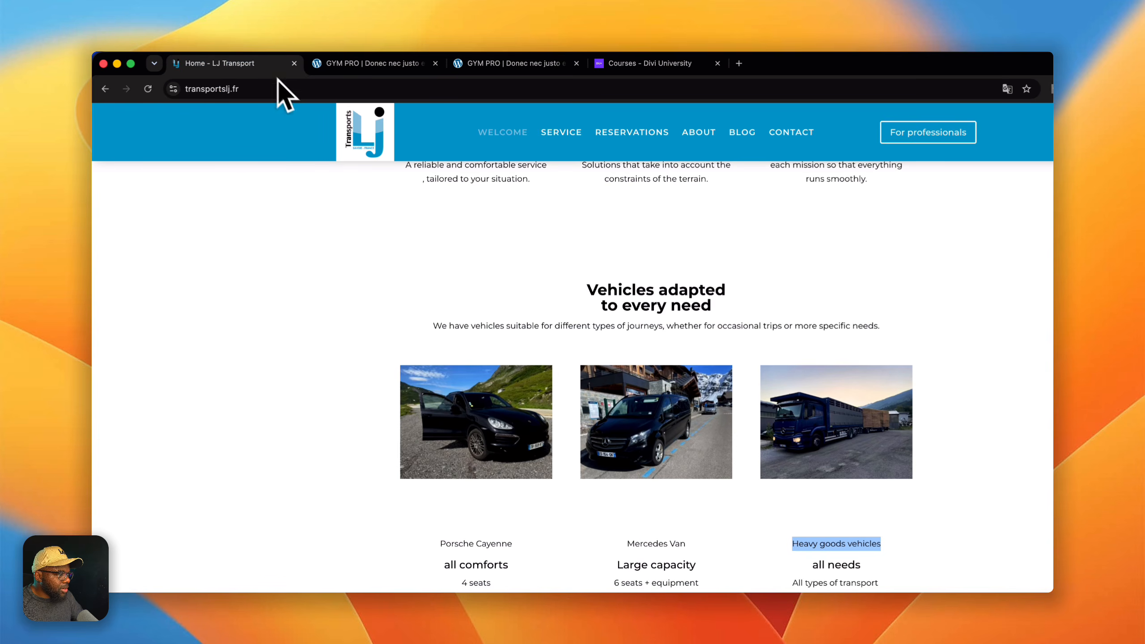
pyautogui.scroll(-5, 605, 331)
pyautogui.scroll(8, 605, 331)
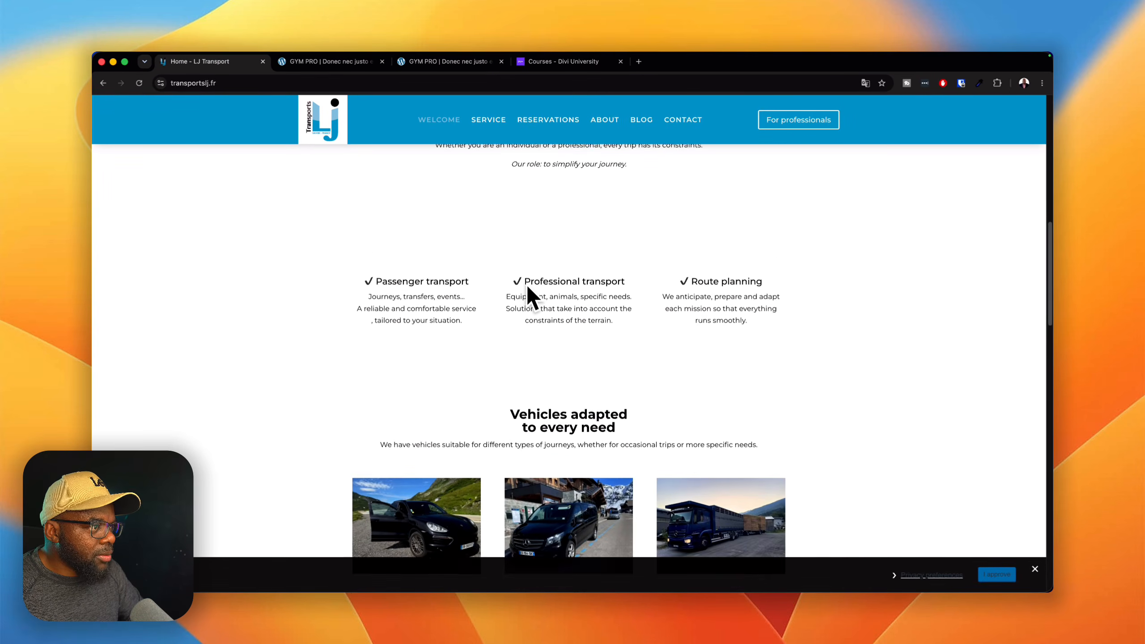
pyautogui.scroll(5, 527, 288)
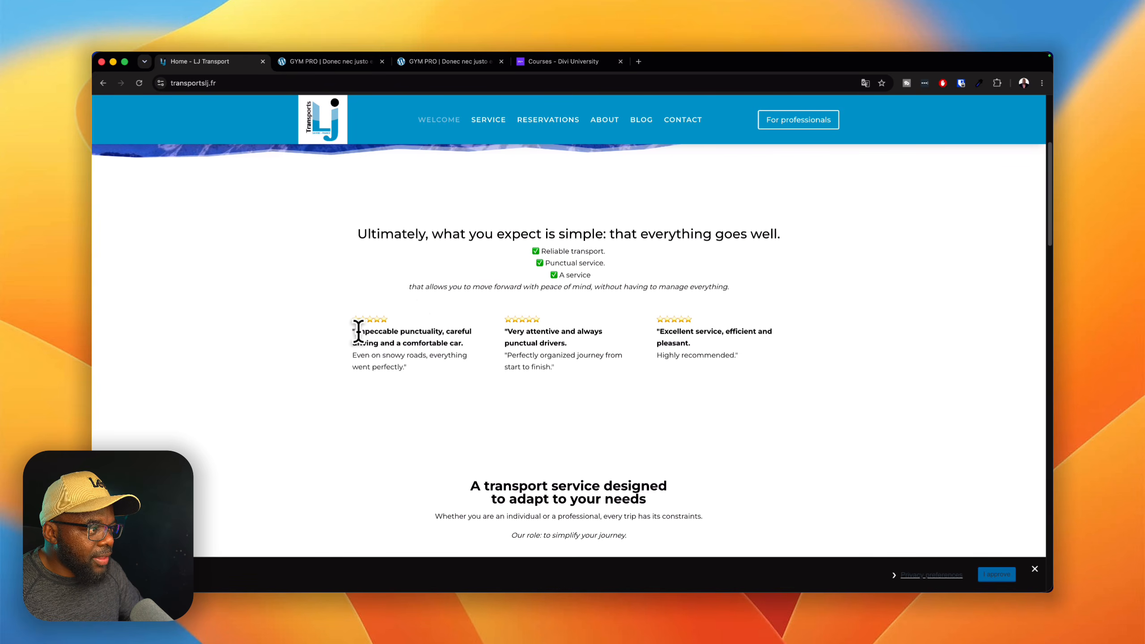
pyautogui.moveTo(353, 331); pyautogui.dragTo(446, 344)
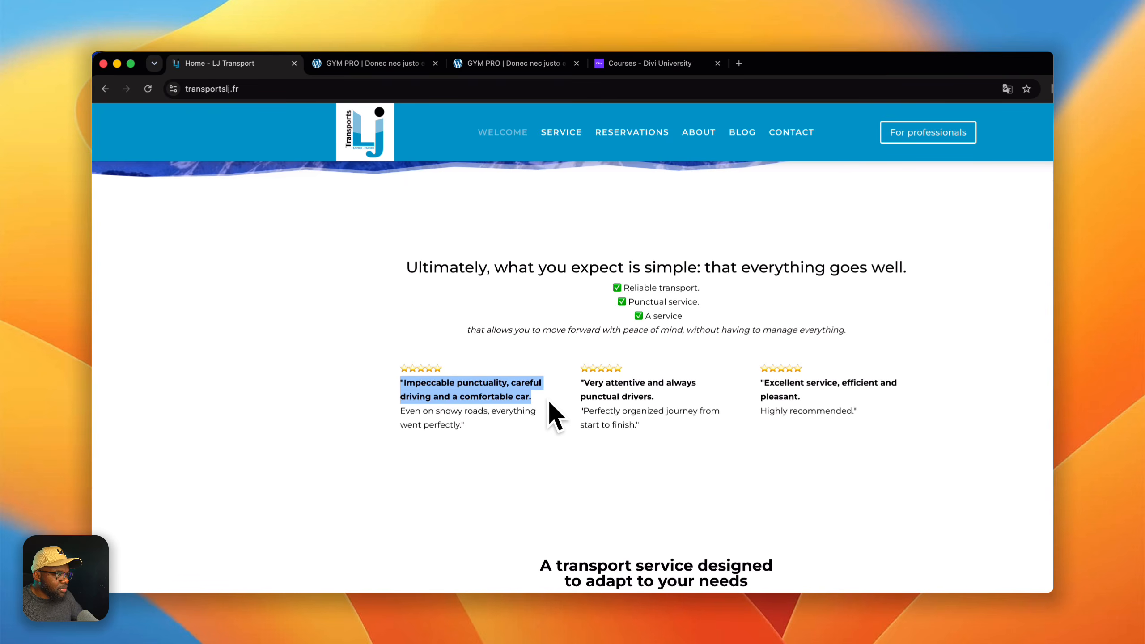
pyautogui.press('super+c')
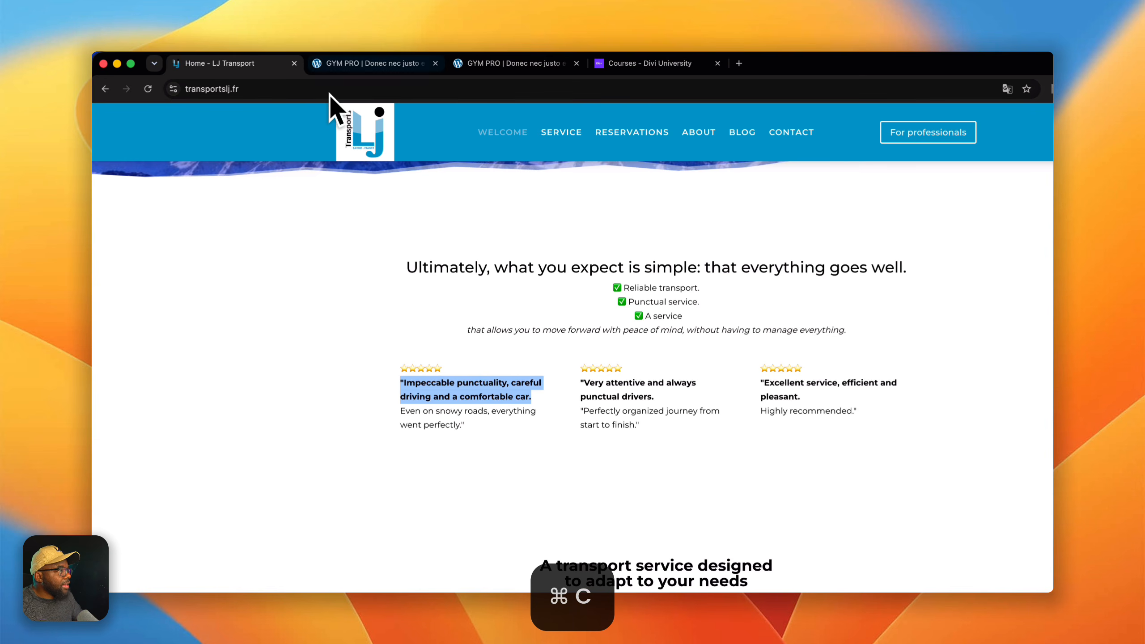
# Switch back to the GYM PRO page builder and add an Icon module showing a solid star to the emptied column.
pyautogui.click(337, 64)
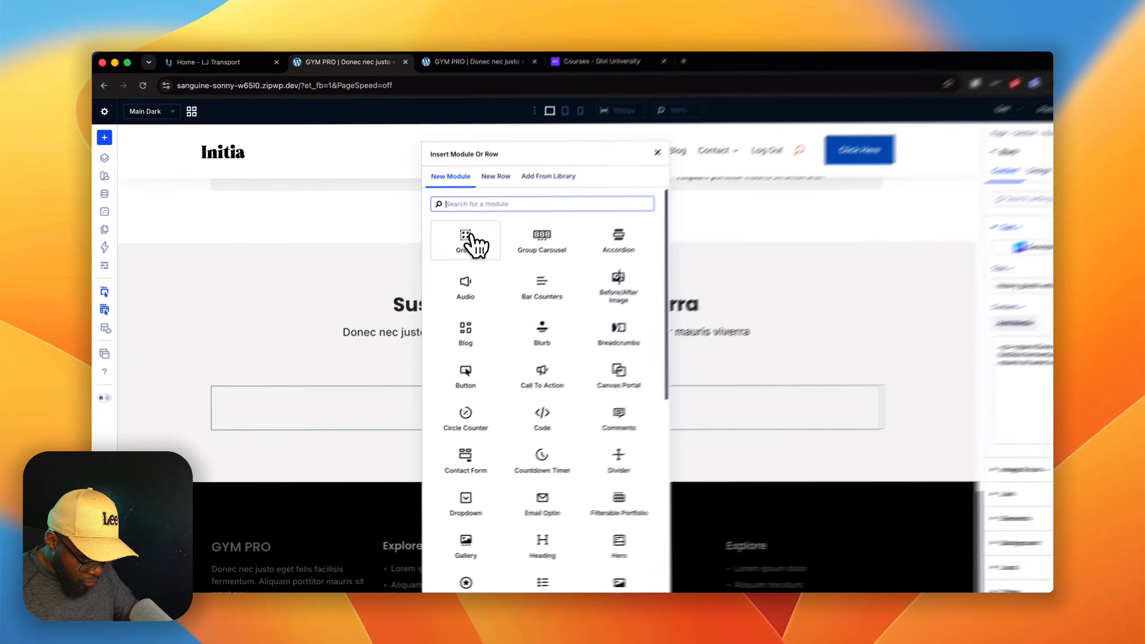
pyautogui.write('icon')
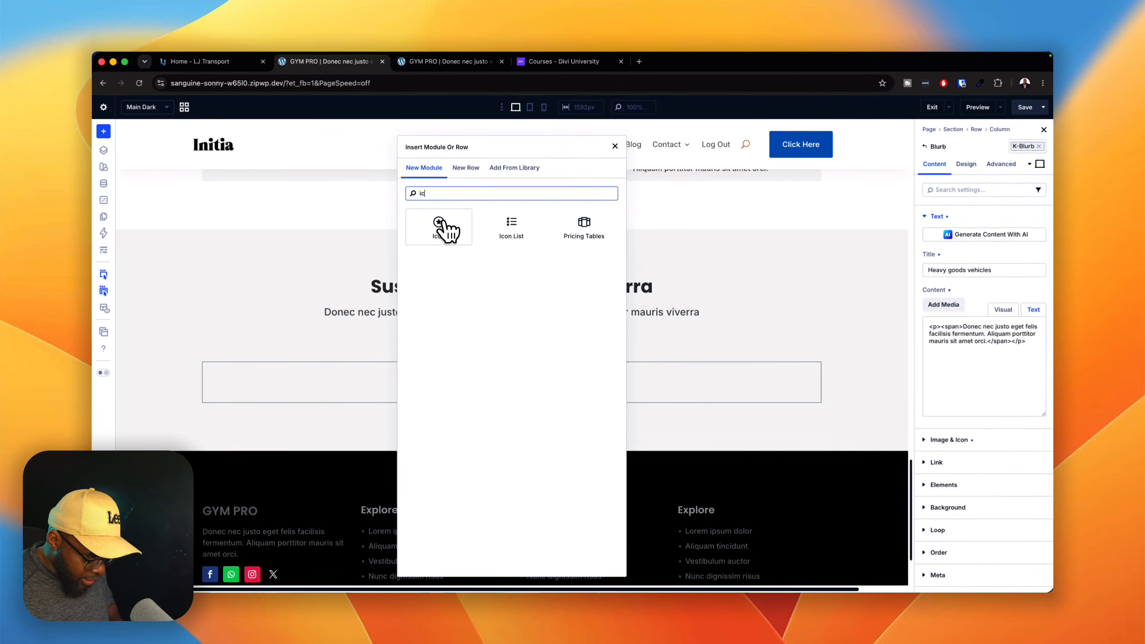
pyautogui.click(441, 224)
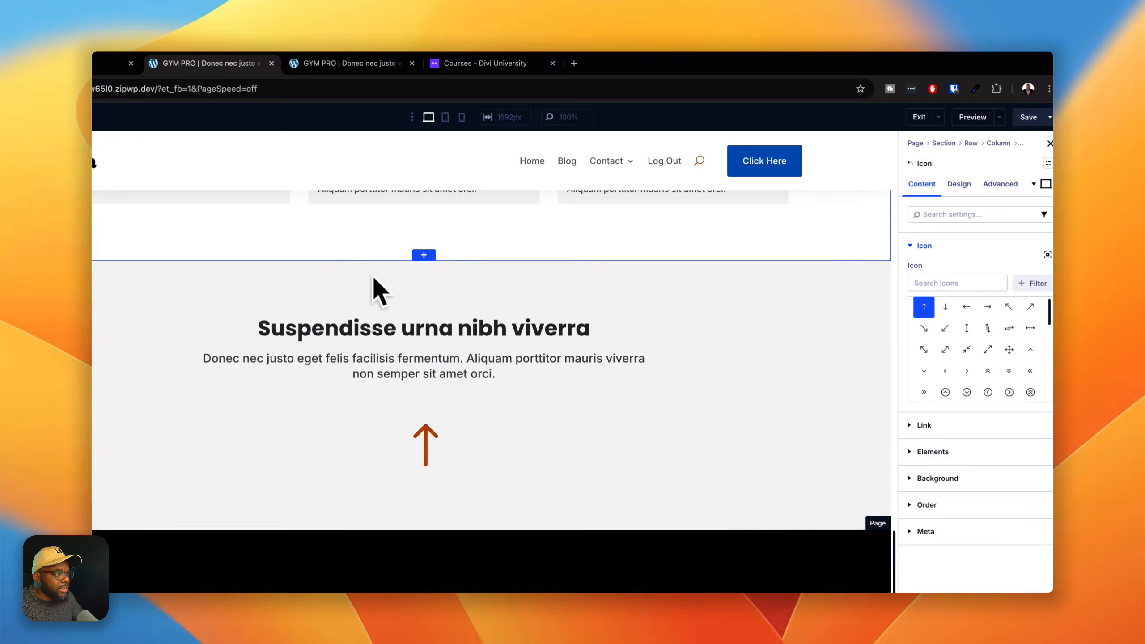
pyautogui.click(974, 288)
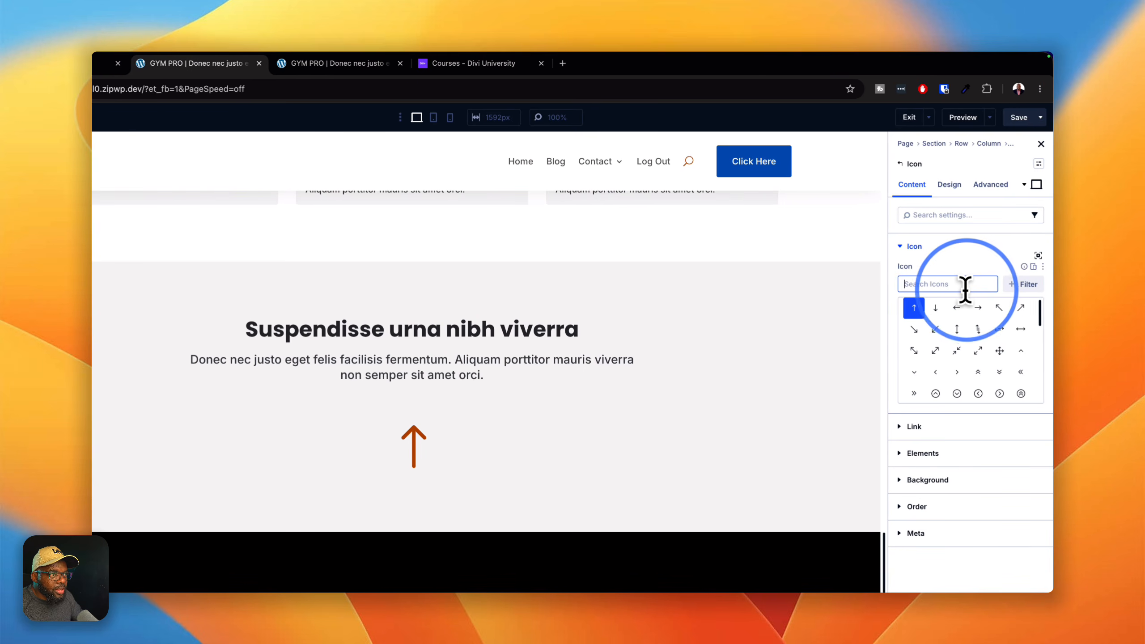
pyautogui.write('star')
pyautogui.click(935, 308)
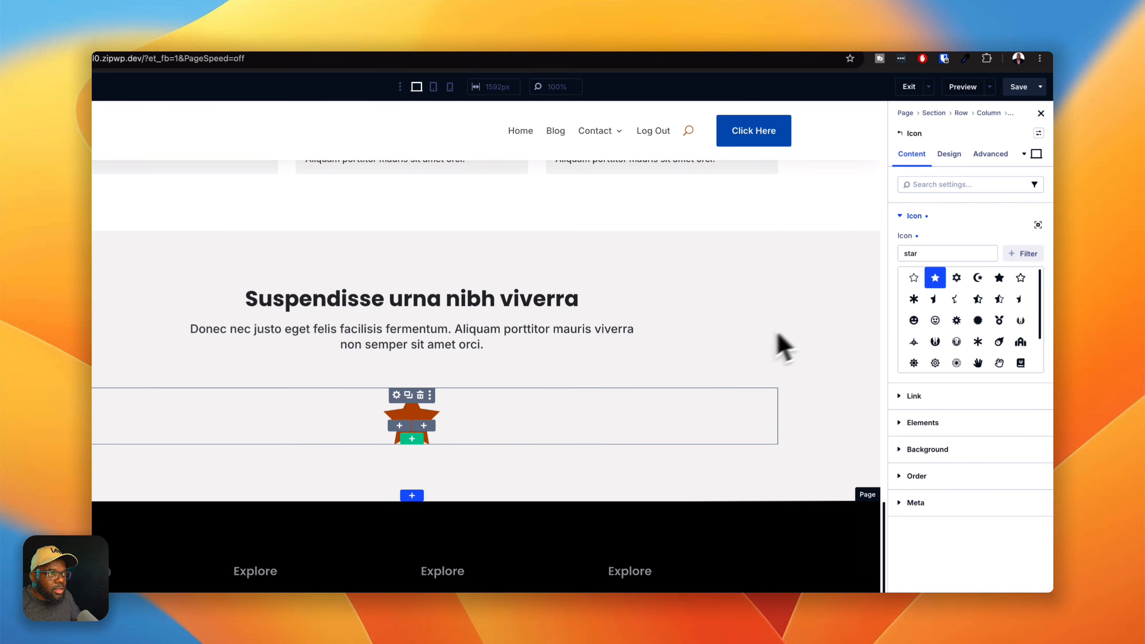
# Apply the k-icon-small preset to the star icon and open its icon design settings.
pyautogui.click(1039, 133)
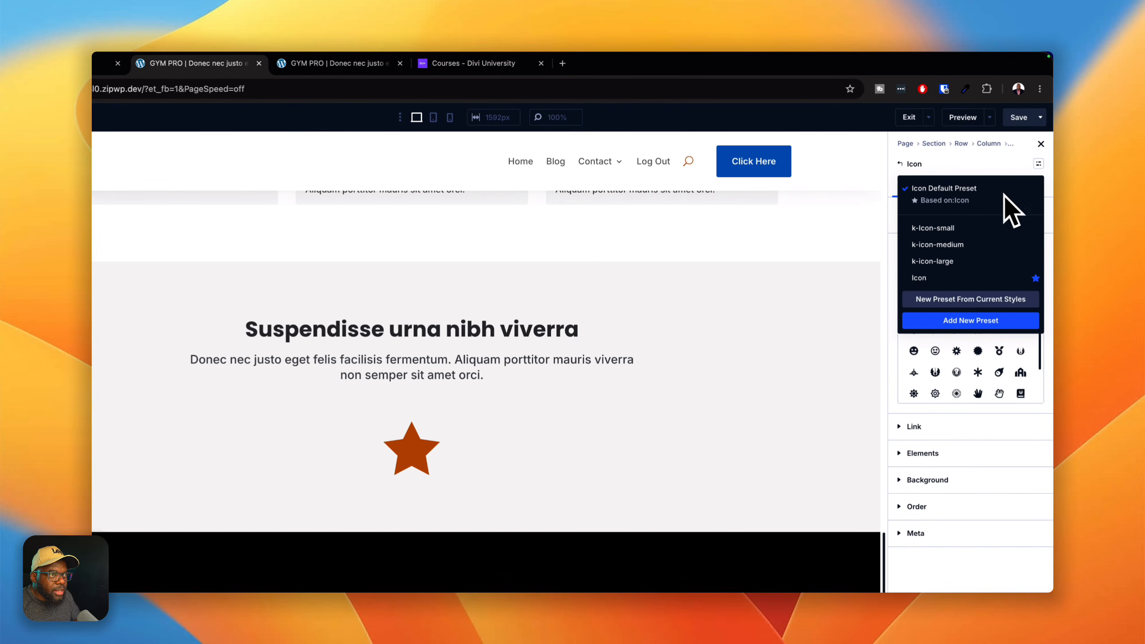
pyautogui.click(969, 228)
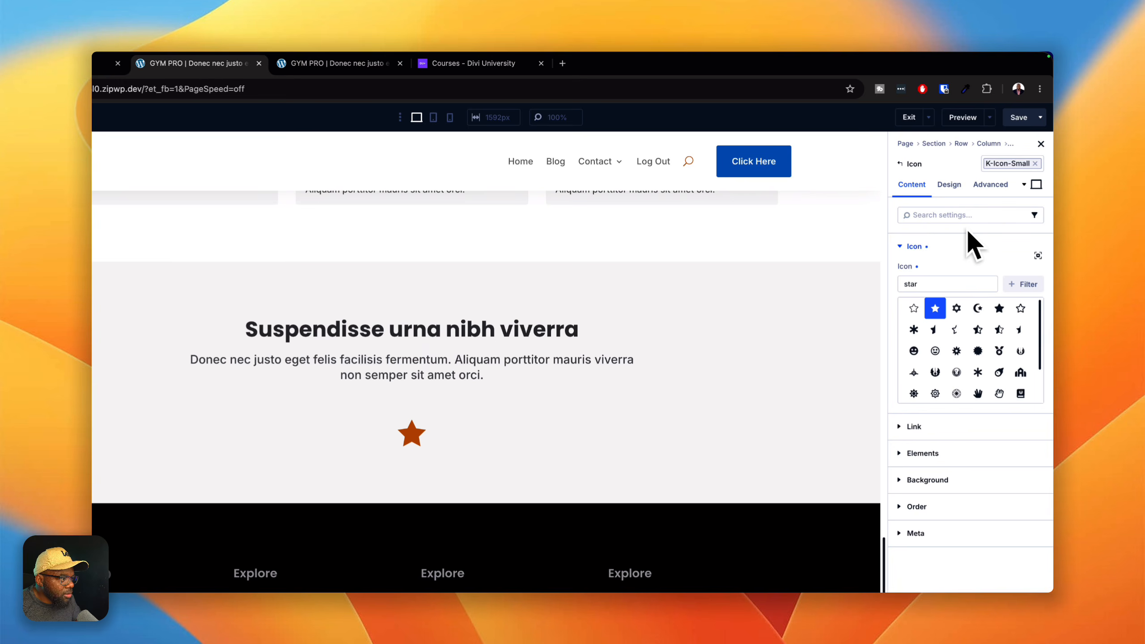
pyautogui.click(953, 193)
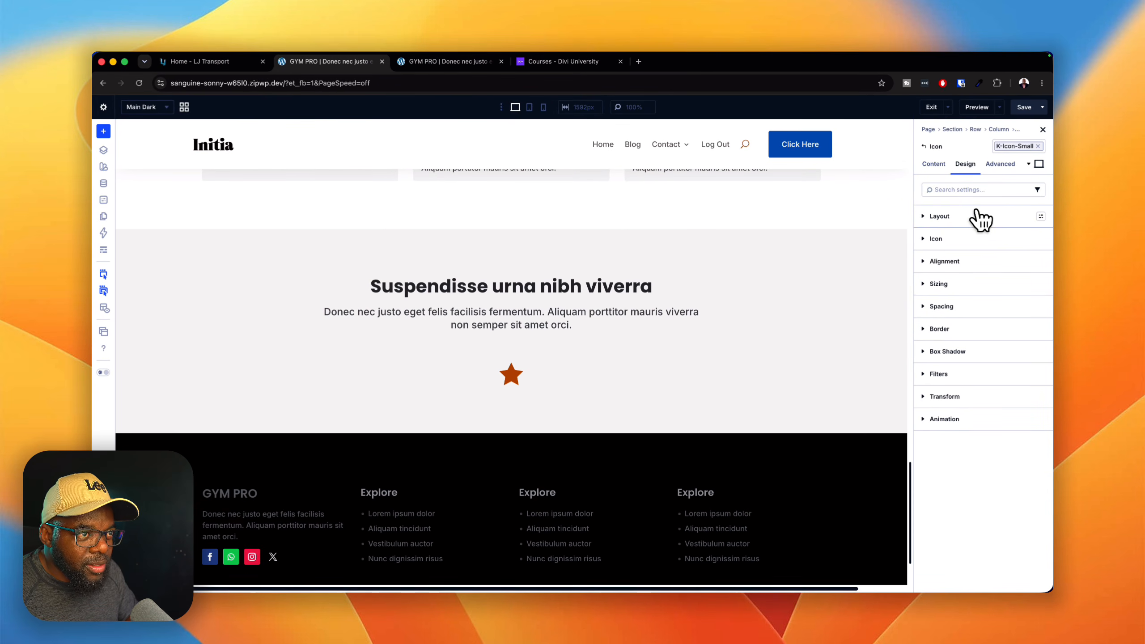
pyautogui.click(974, 238)
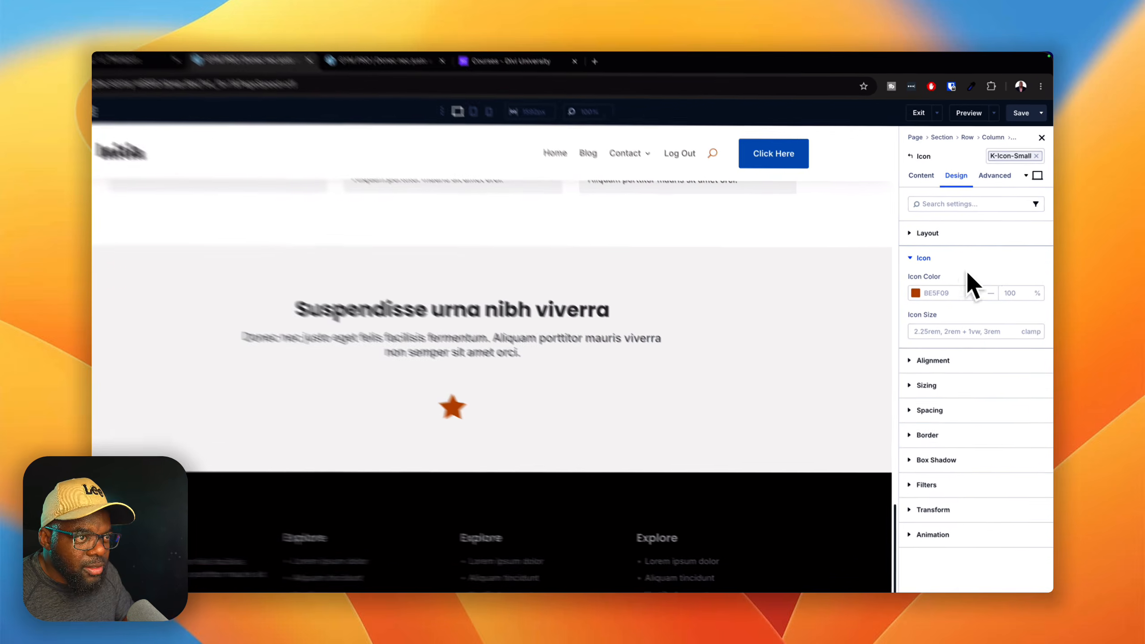
# Duplicate the star icon twice to make three stars.
pyautogui.rightClick(452, 408)
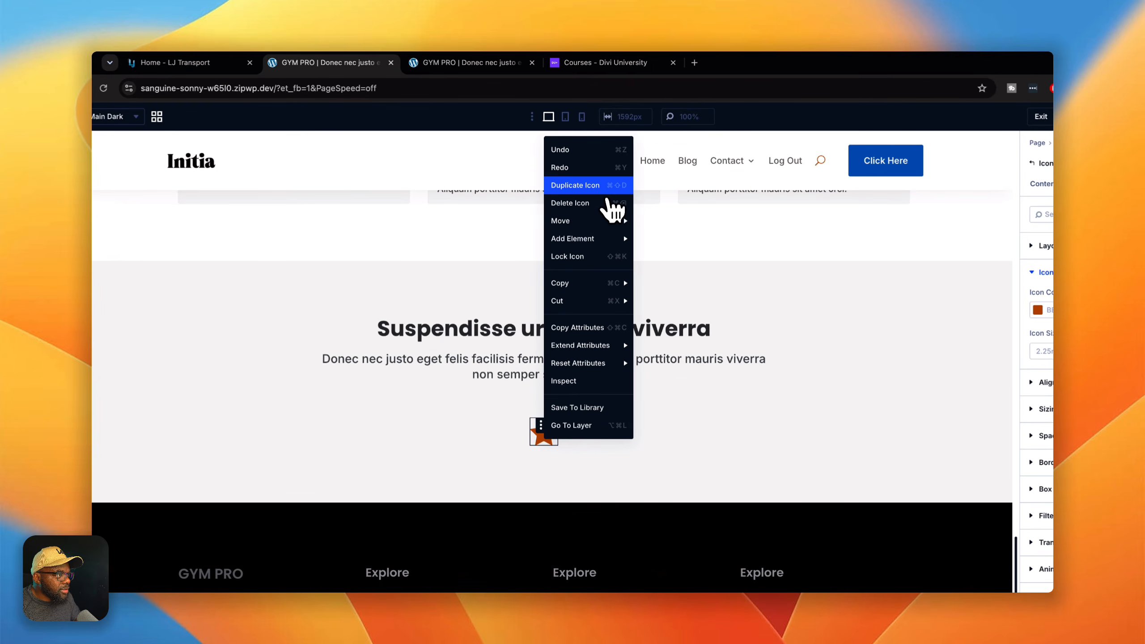
pyautogui.click(605, 184)
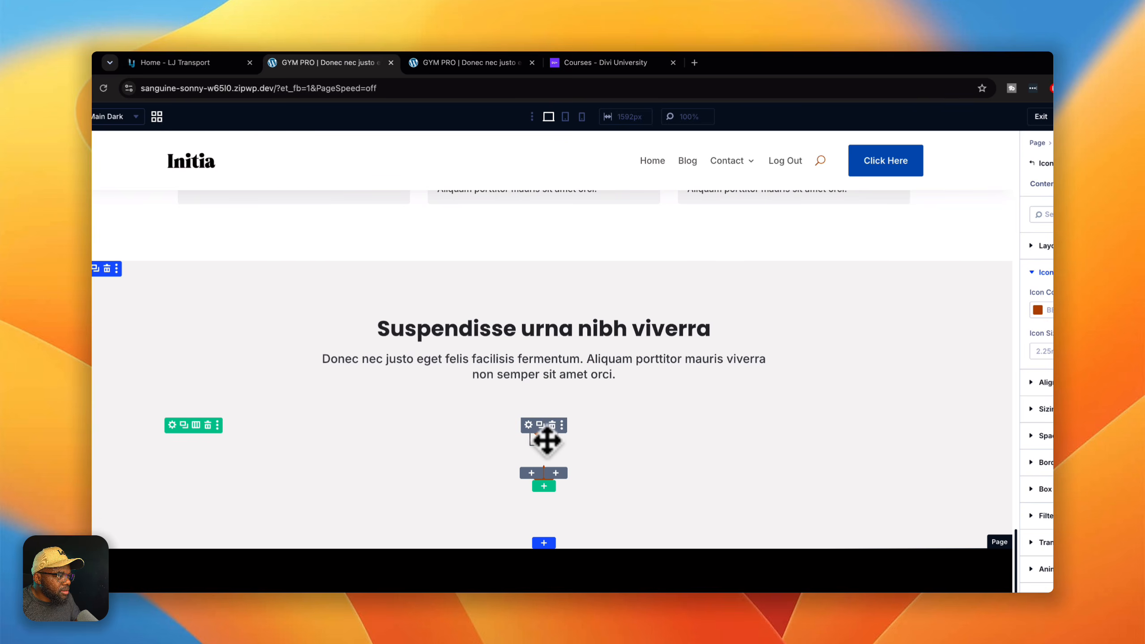
pyautogui.rightClick(547, 438)
pyautogui.click(592, 188)
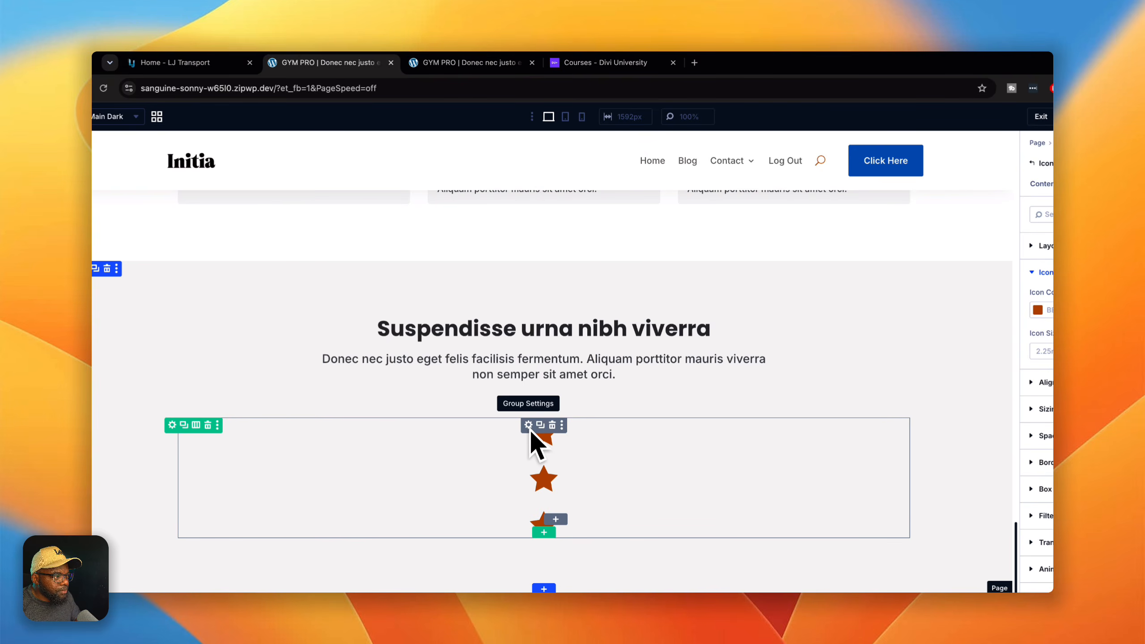
# Set the layout direction of the group holding the stars to row.
pyautogui.click(528, 426)
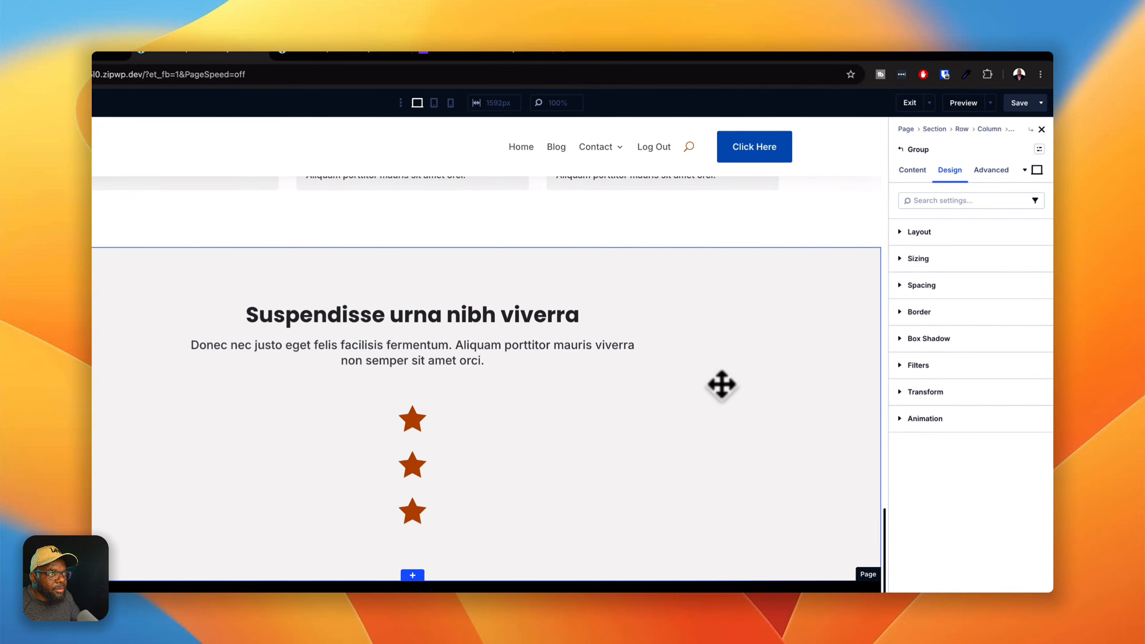
pyautogui.click(965, 236)
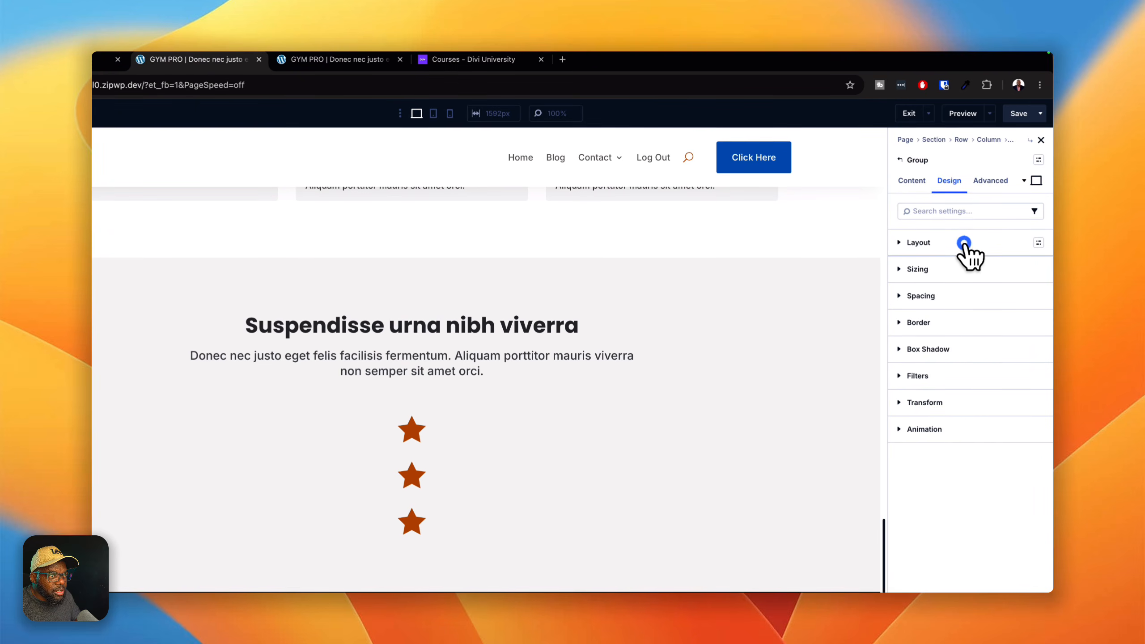
pyautogui.click(908, 403)
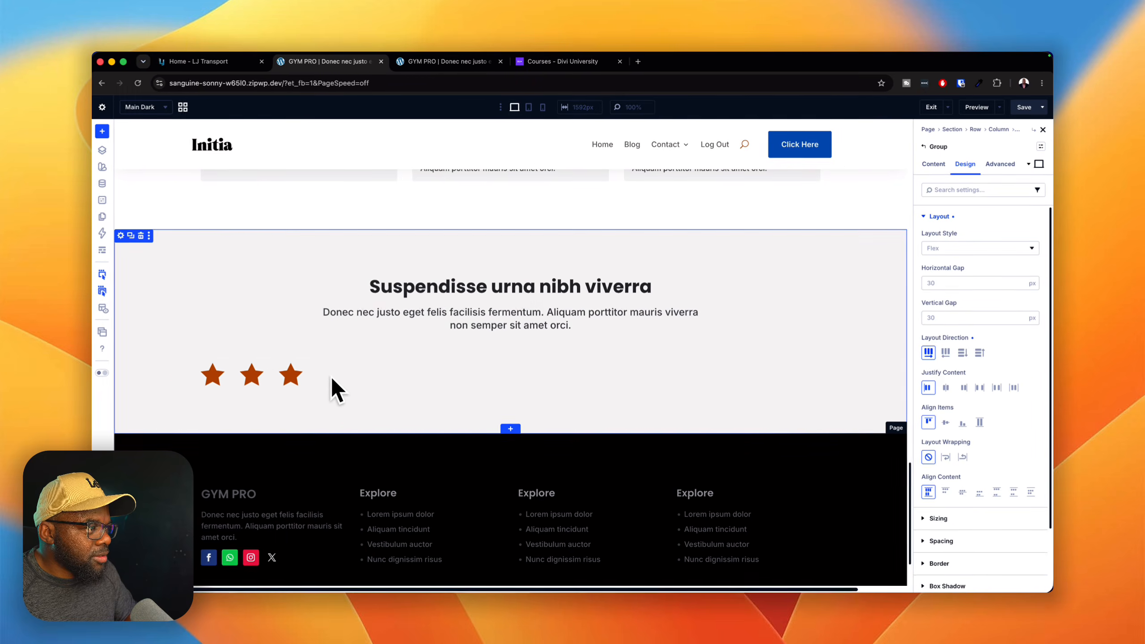
# Duplicate the last star in the row twice to complete a five-star rating.
pyautogui.rightClick(294, 378)
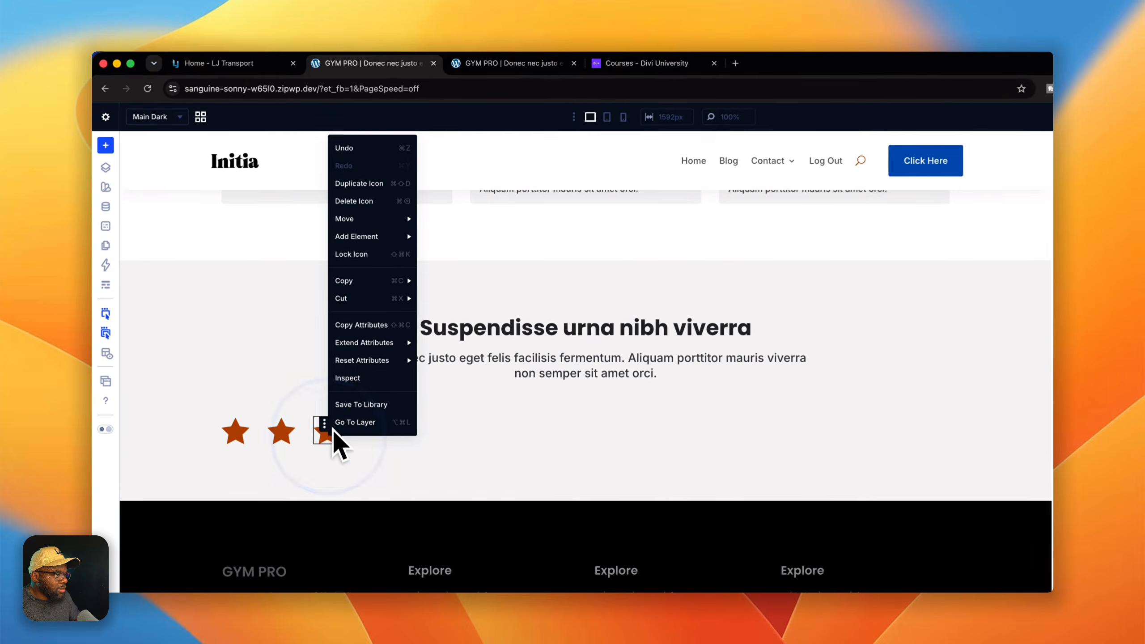
pyautogui.moveTo(337, 272)
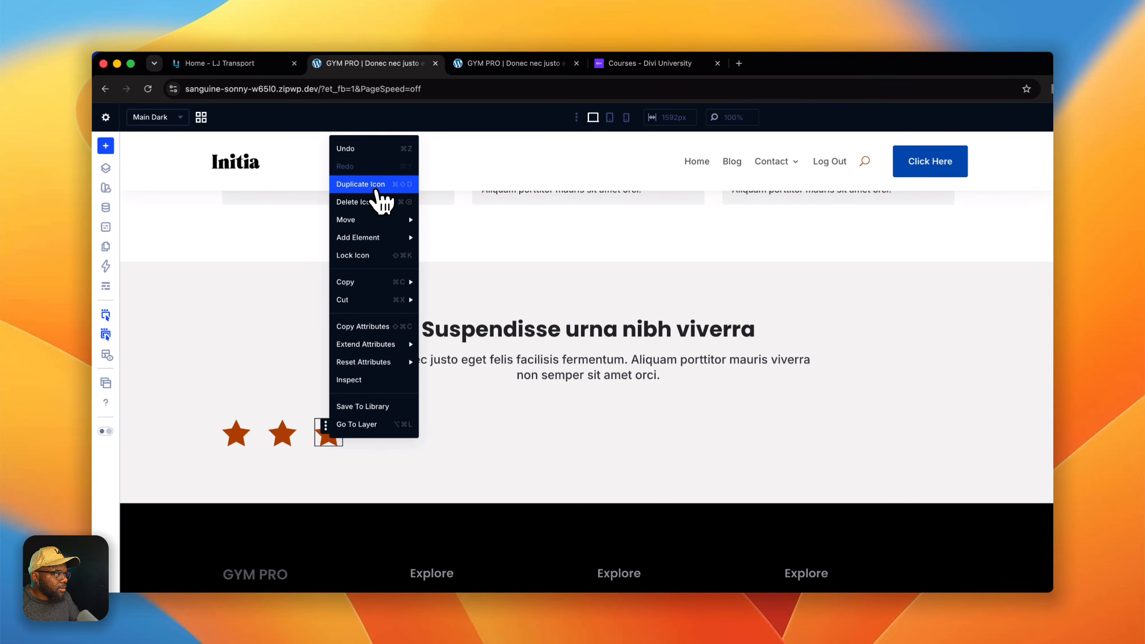
pyautogui.click(384, 184)
pyautogui.click(401, 185)
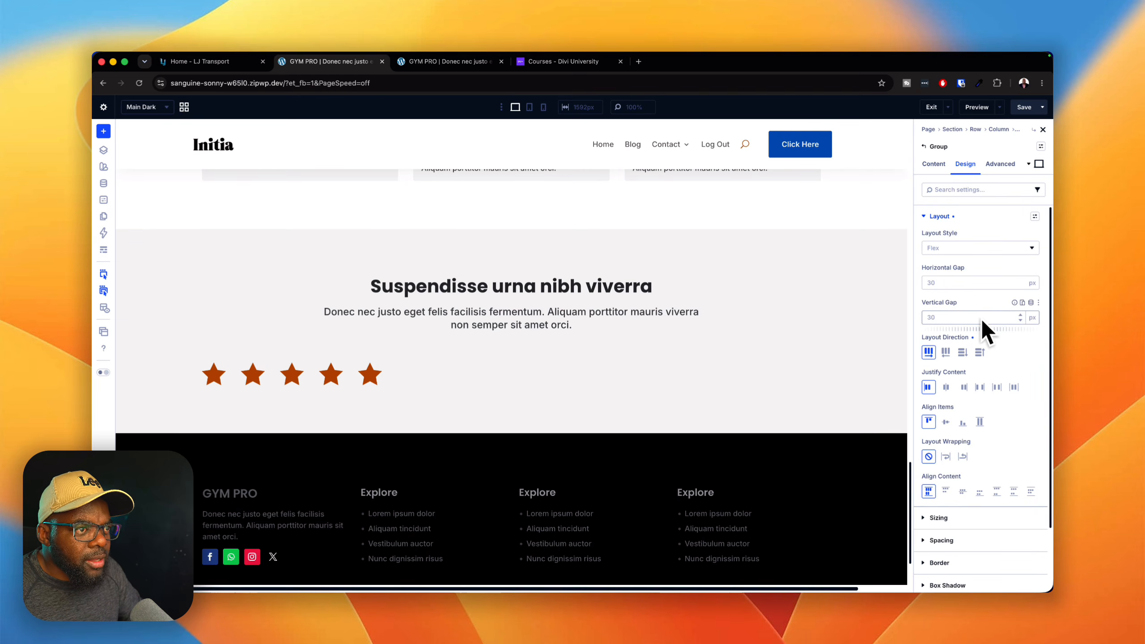
# Set the star group's horizontal gap to the global number variable Gap-Xs.
pyautogui.click(977, 283)
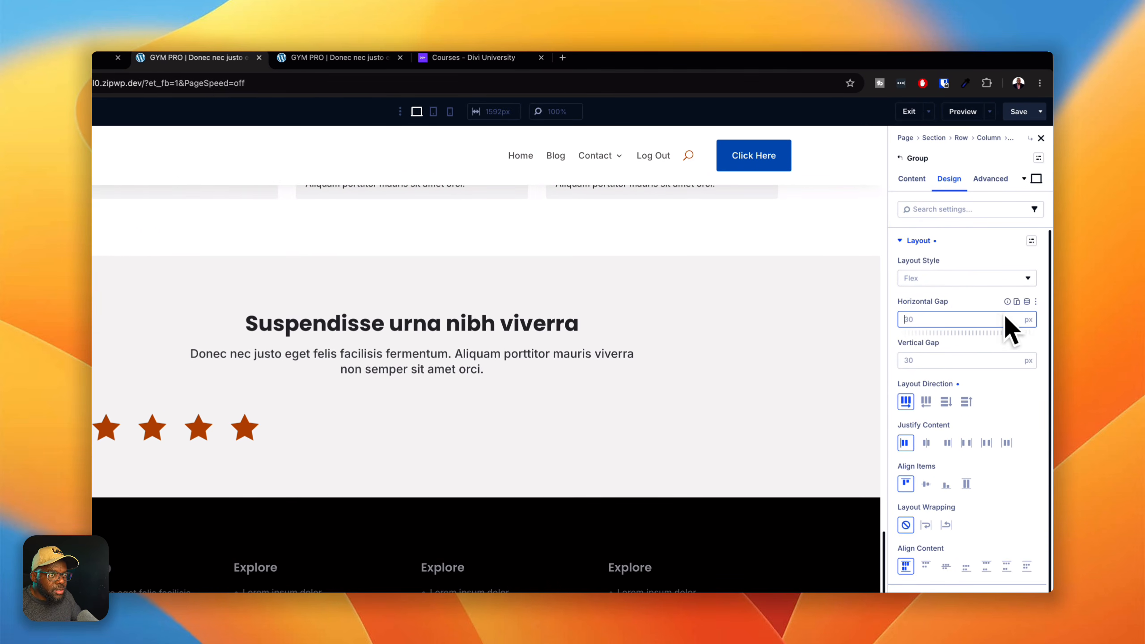
pyautogui.click(1027, 302)
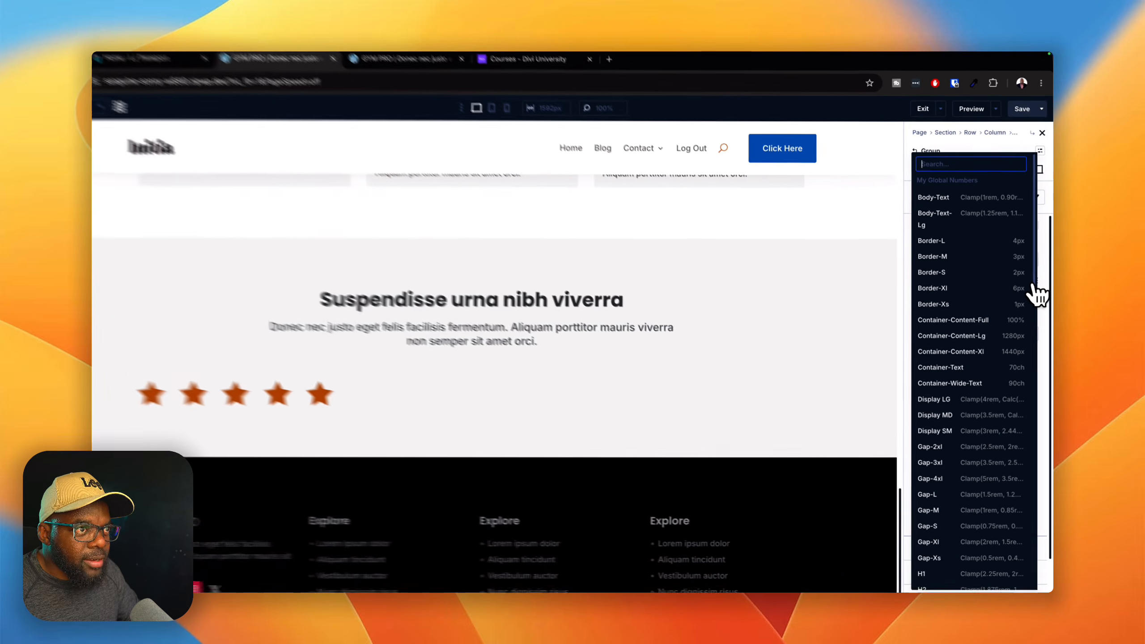
pyautogui.write('s')
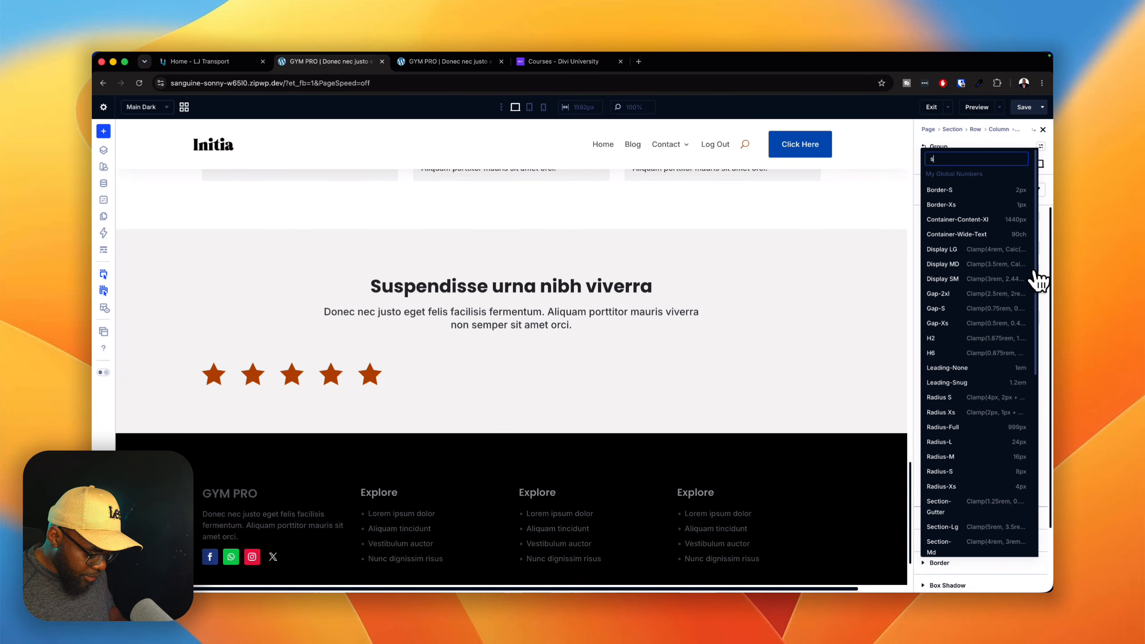
pyautogui.press('BackSpace')
pyautogui.write('ga')
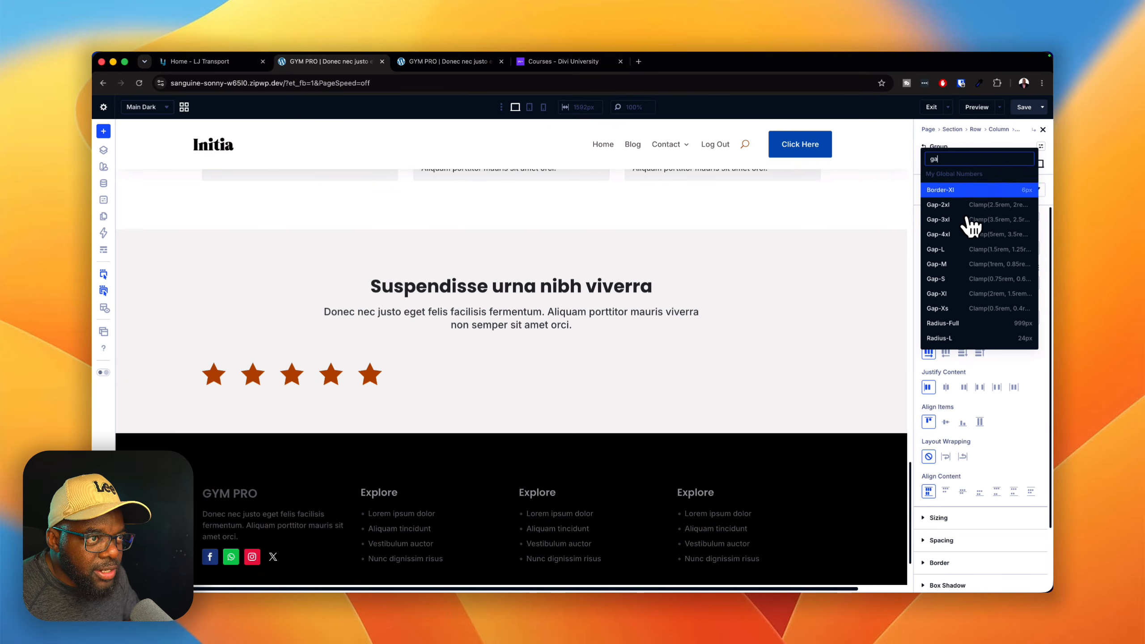
pyautogui.click(964, 308)
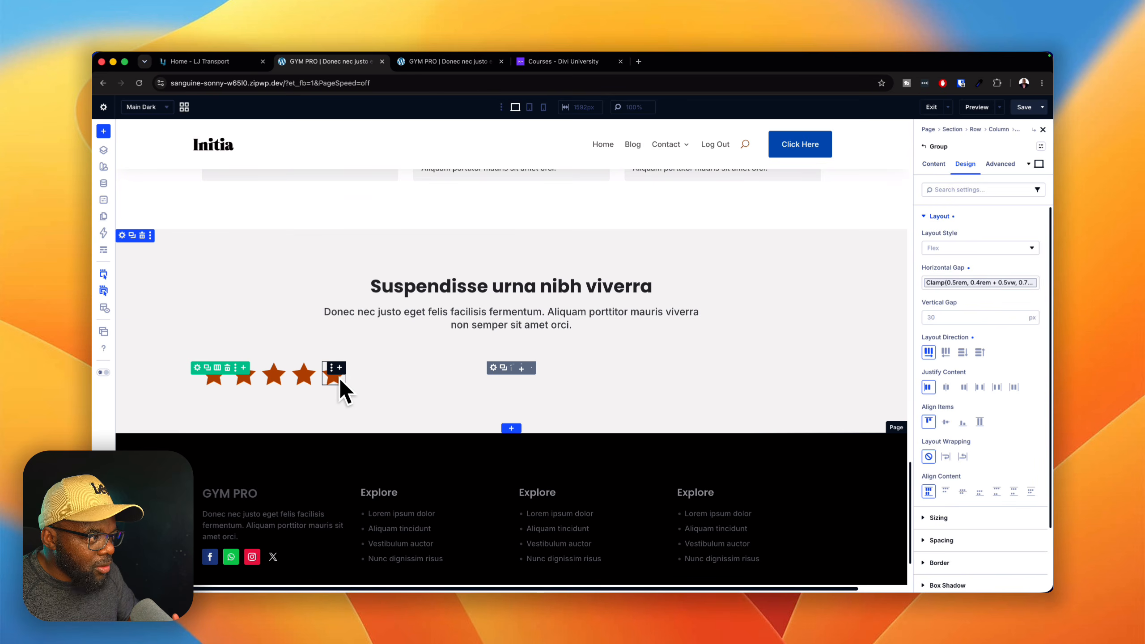
# Show the page's layer structure and add a Heading module below the star group, inside the outer group.
pyautogui.click(104, 153)
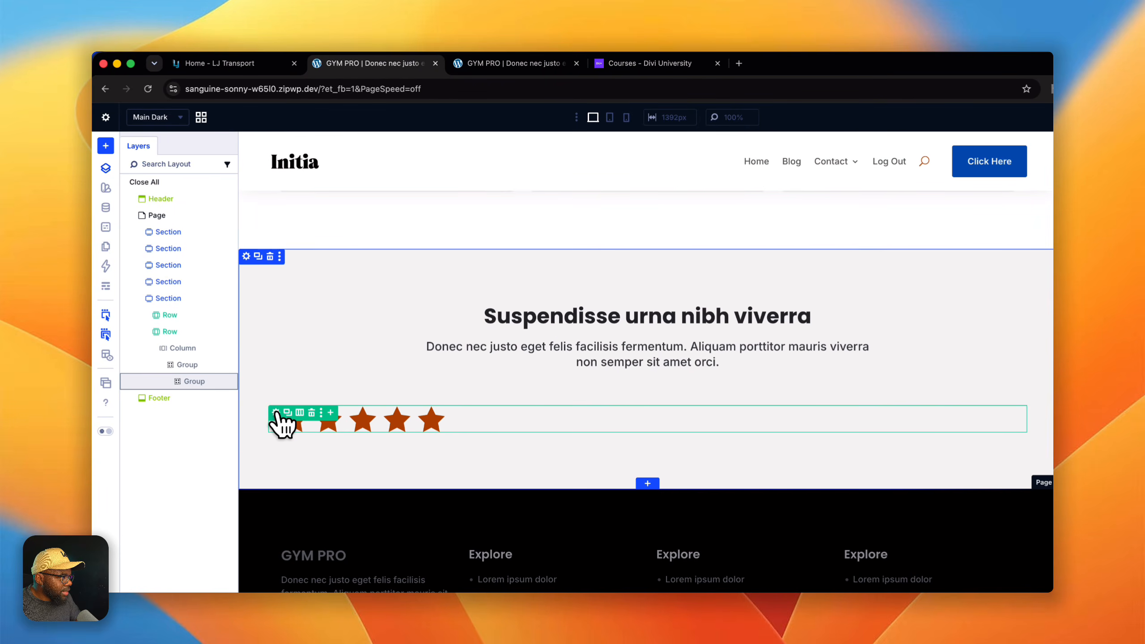
pyautogui.click(276, 413)
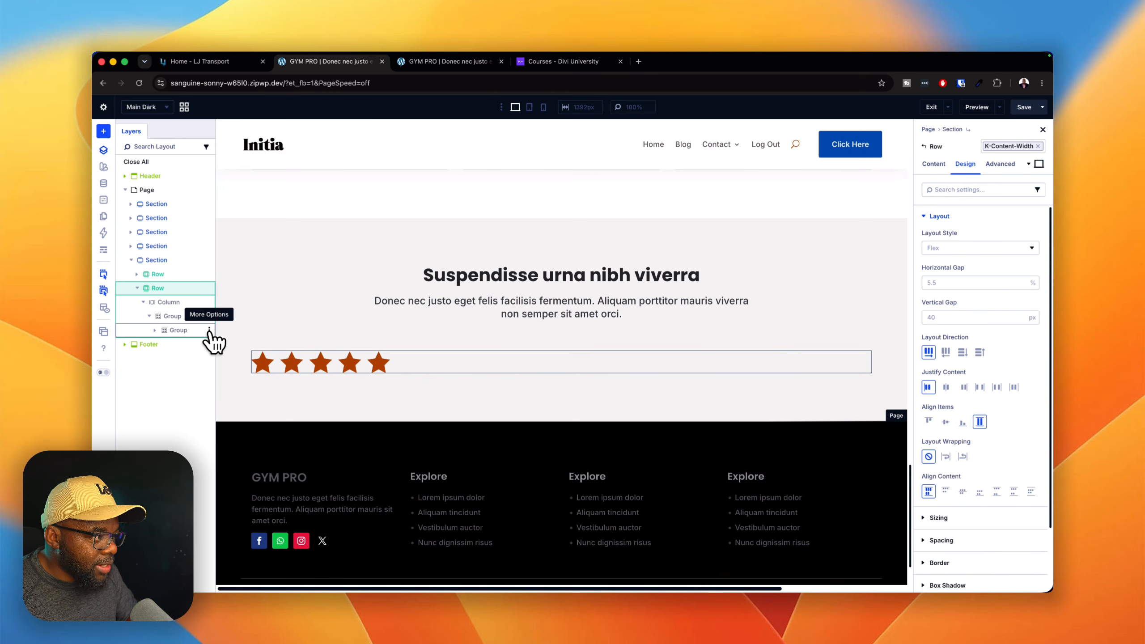
pyautogui.click(209, 330)
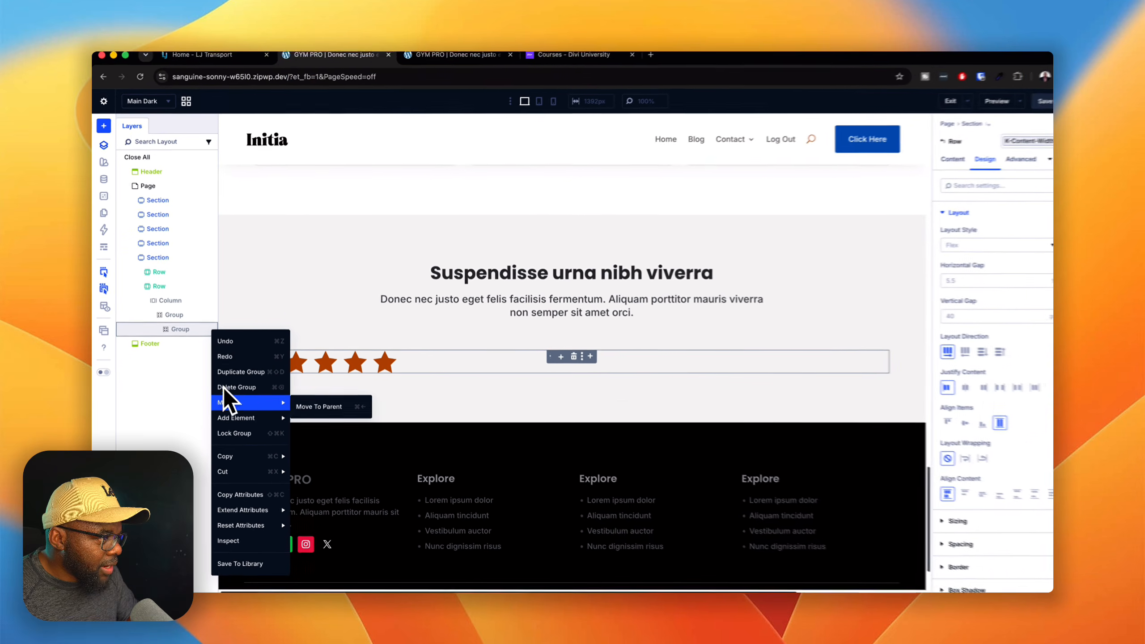
pyautogui.moveTo(251, 423)
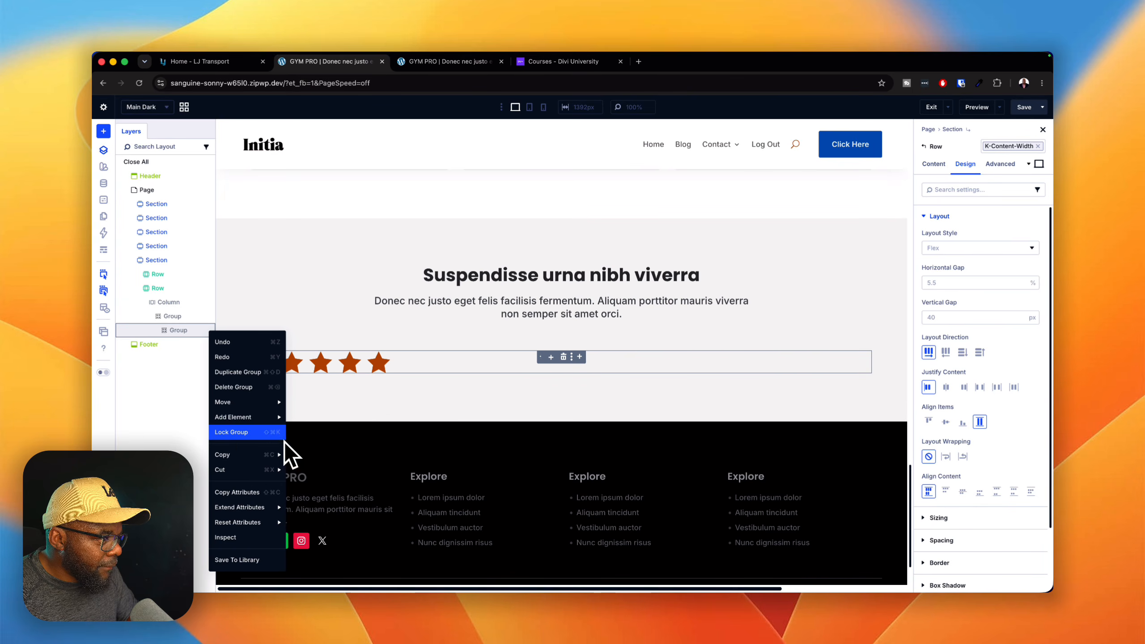
pyautogui.click(320, 422)
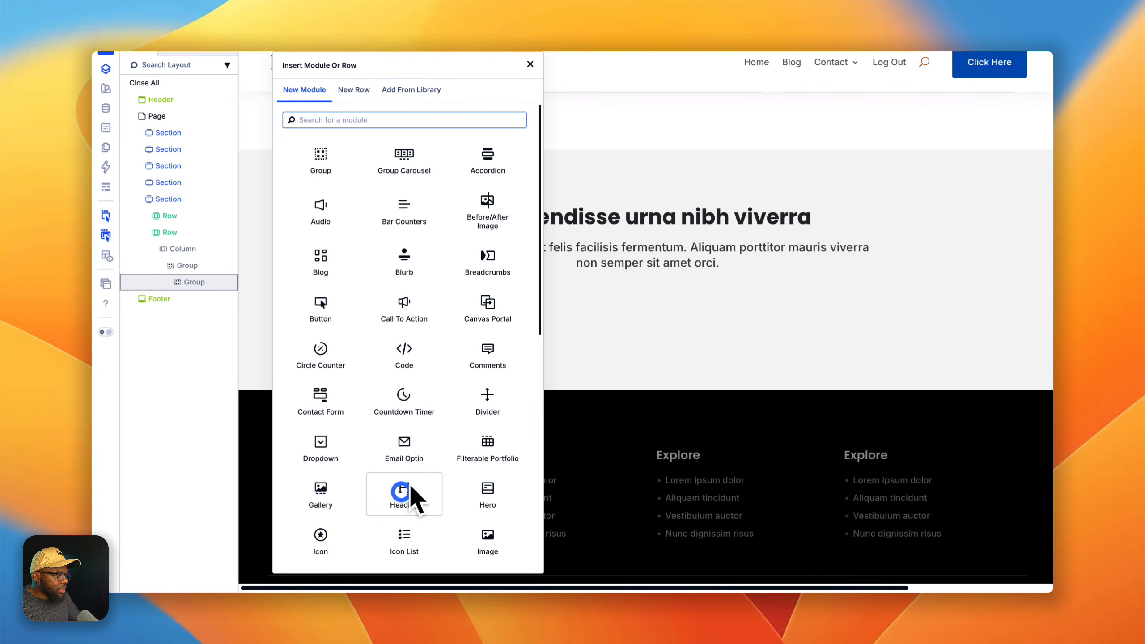
pyautogui.click(401, 492)
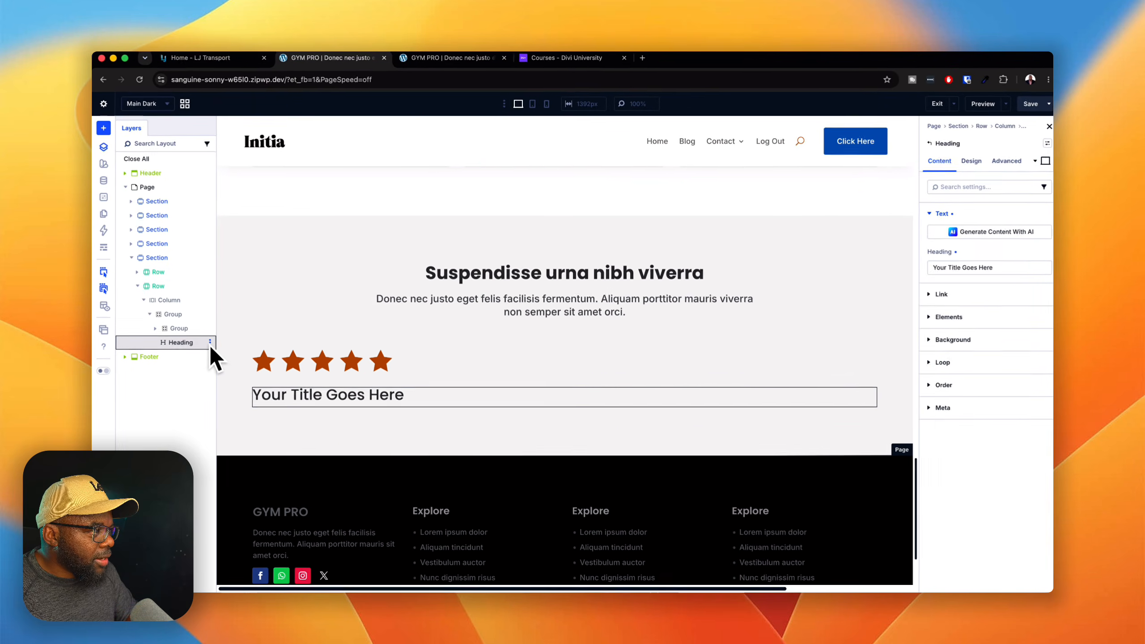
# Add a Text module below the new heading in the testimonial group.
pyautogui.click(870, 394)
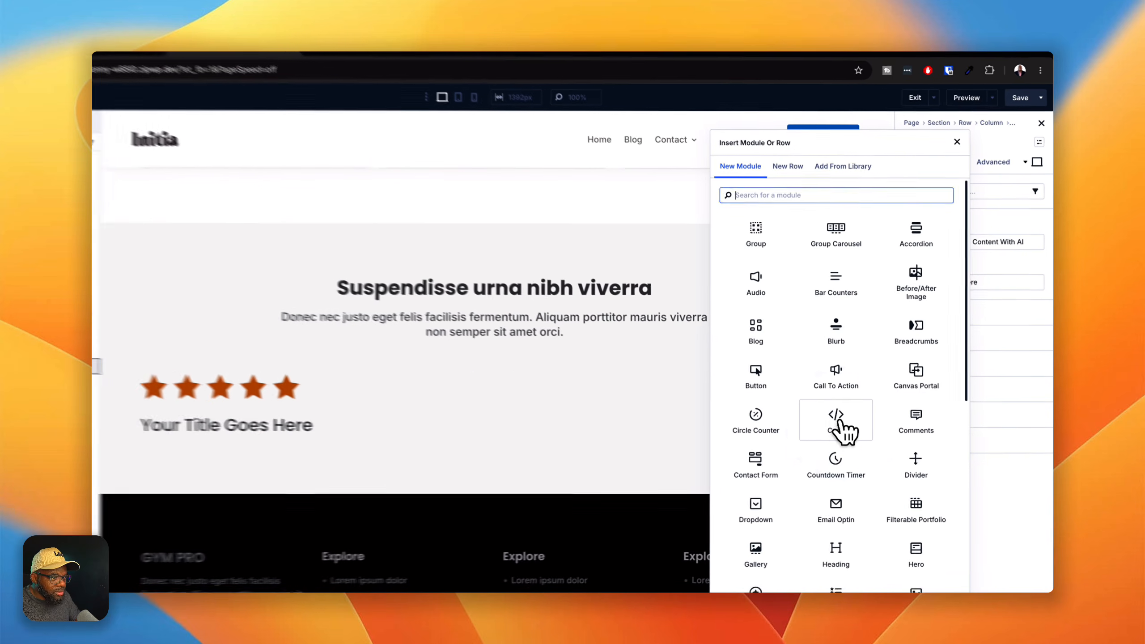
pyautogui.write('tex')
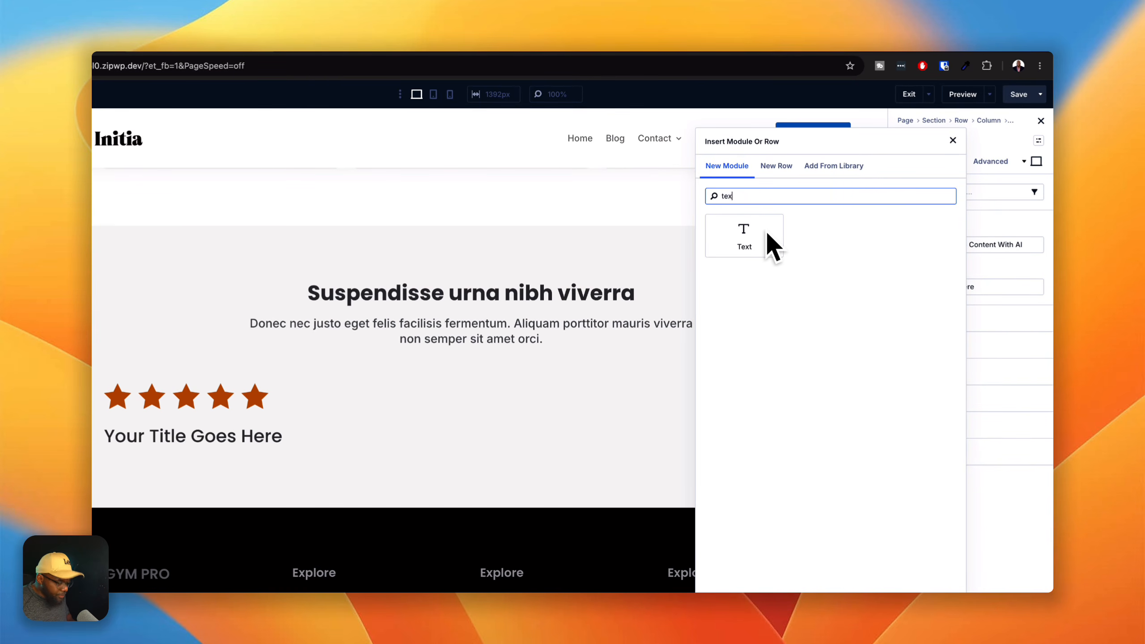
pyautogui.click(768, 233)
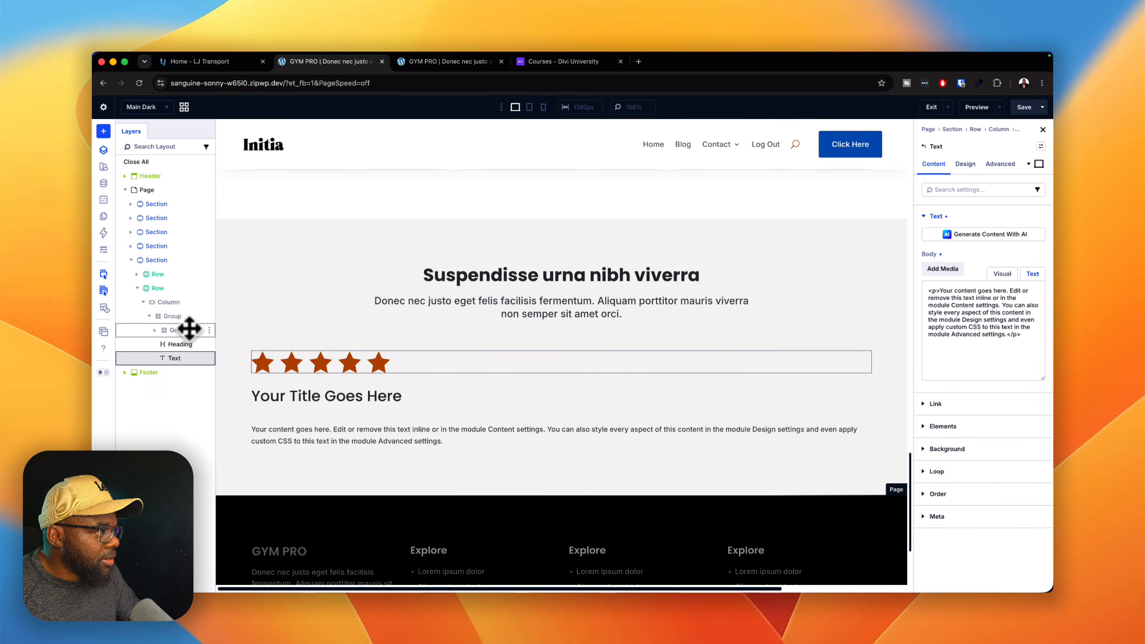
# Give the outer testimonial group a white background colour, FFFFFF.
pyautogui.click(183, 316)
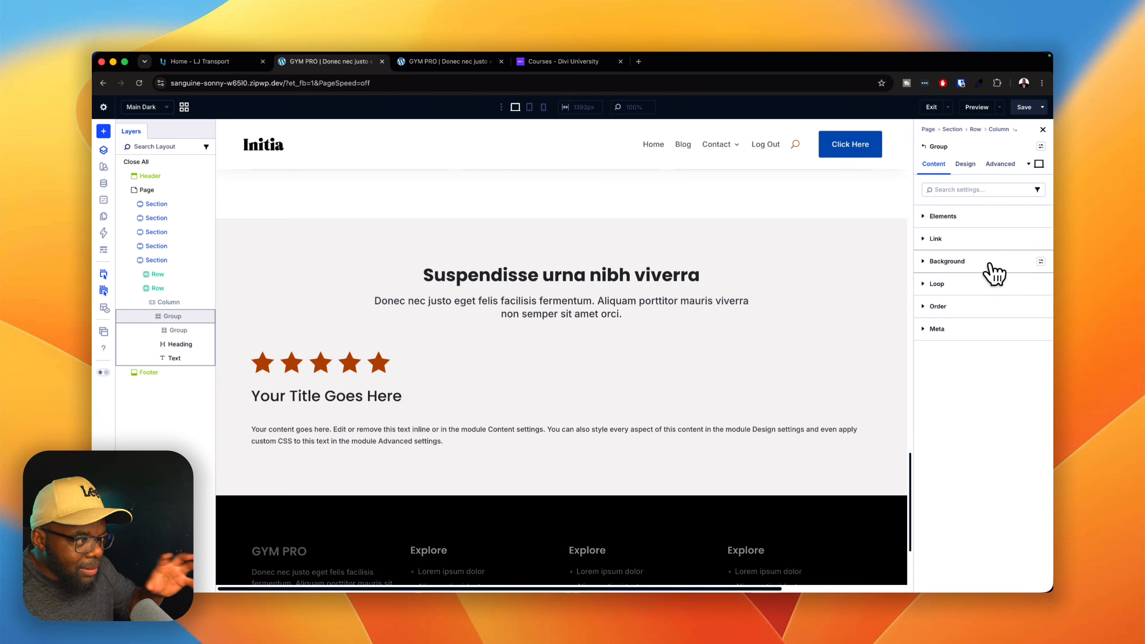
pyautogui.click(1040, 262)
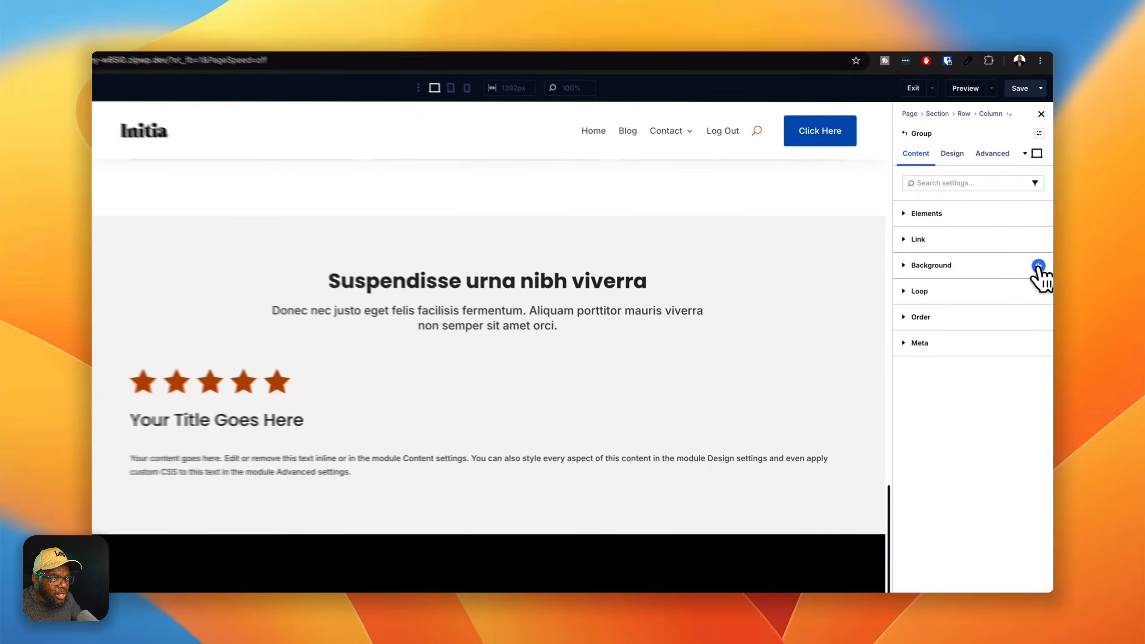
pyautogui.click(1013, 261)
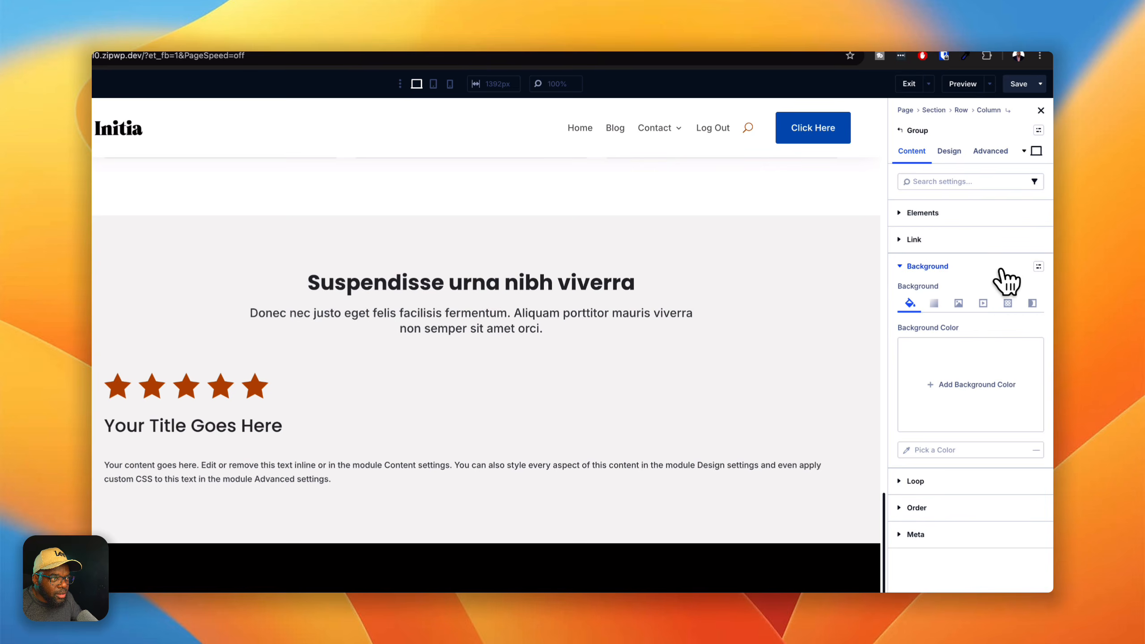
pyautogui.click(1001, 270)
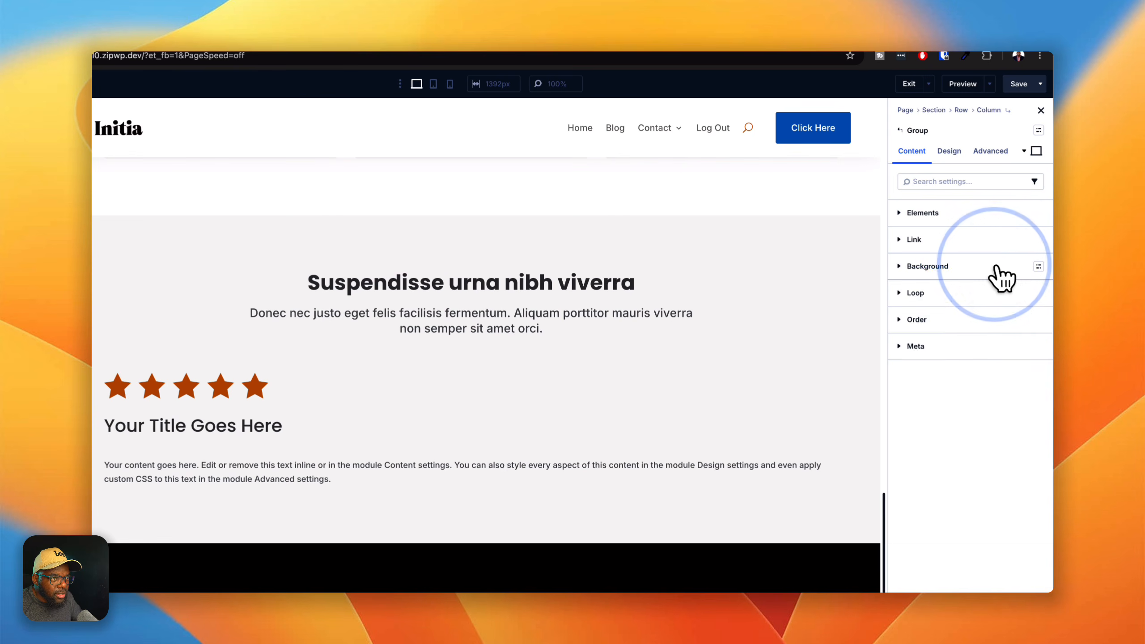
pyautogui.click(995, 267)
pyautogui.click(965, 377)
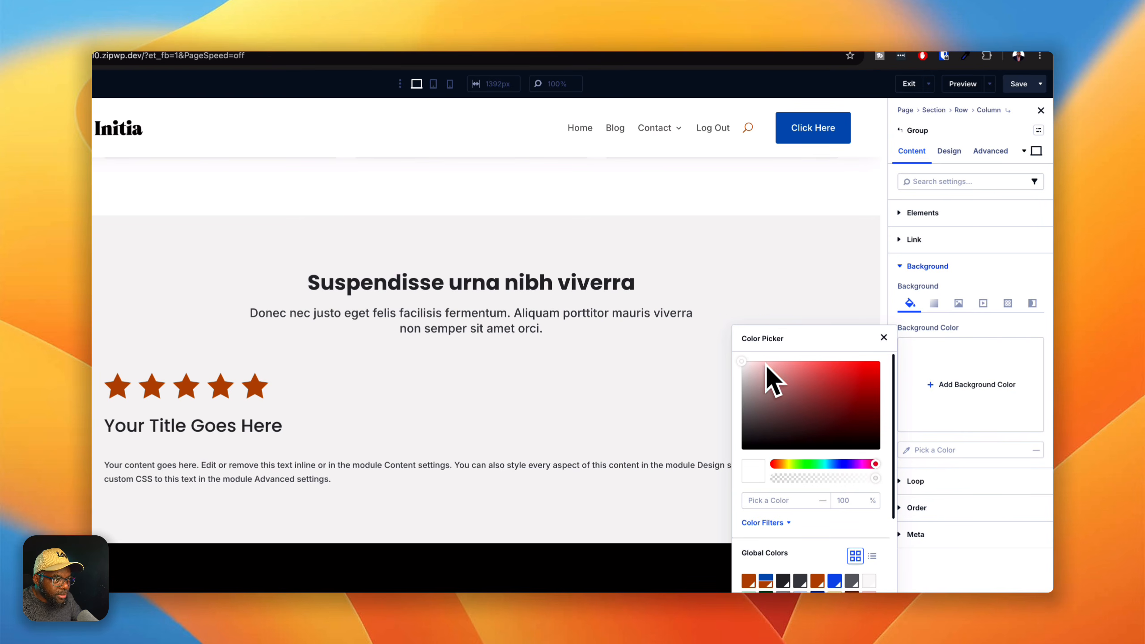
pyautogui.moveTo(767, 366); pyautogui.dragTo(740, 361)
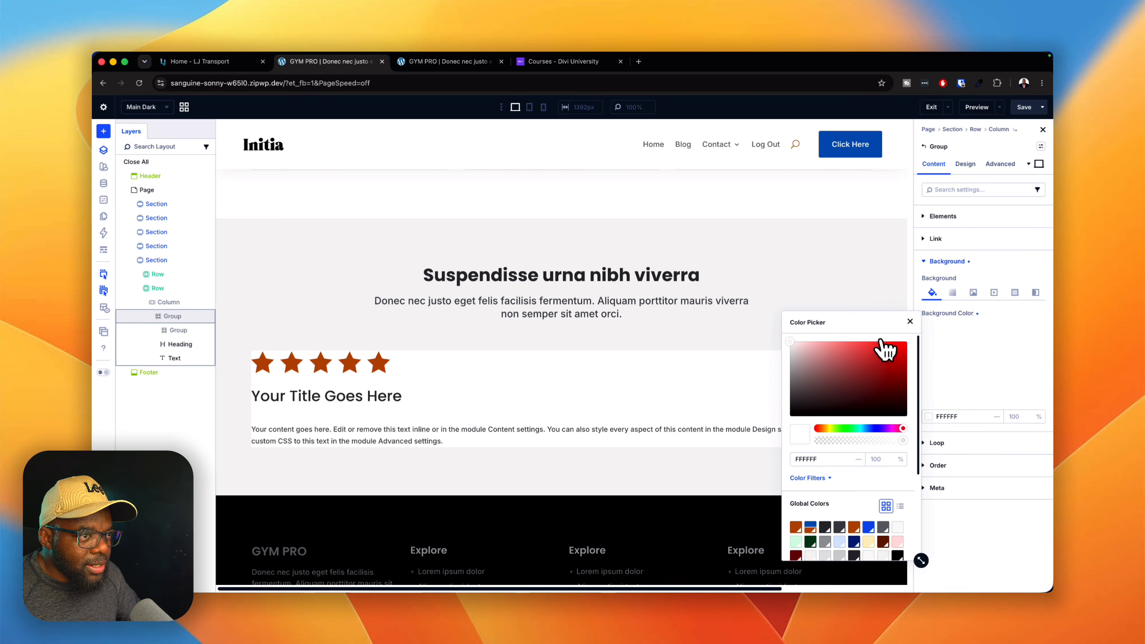
pyautogui.click(910, 322)
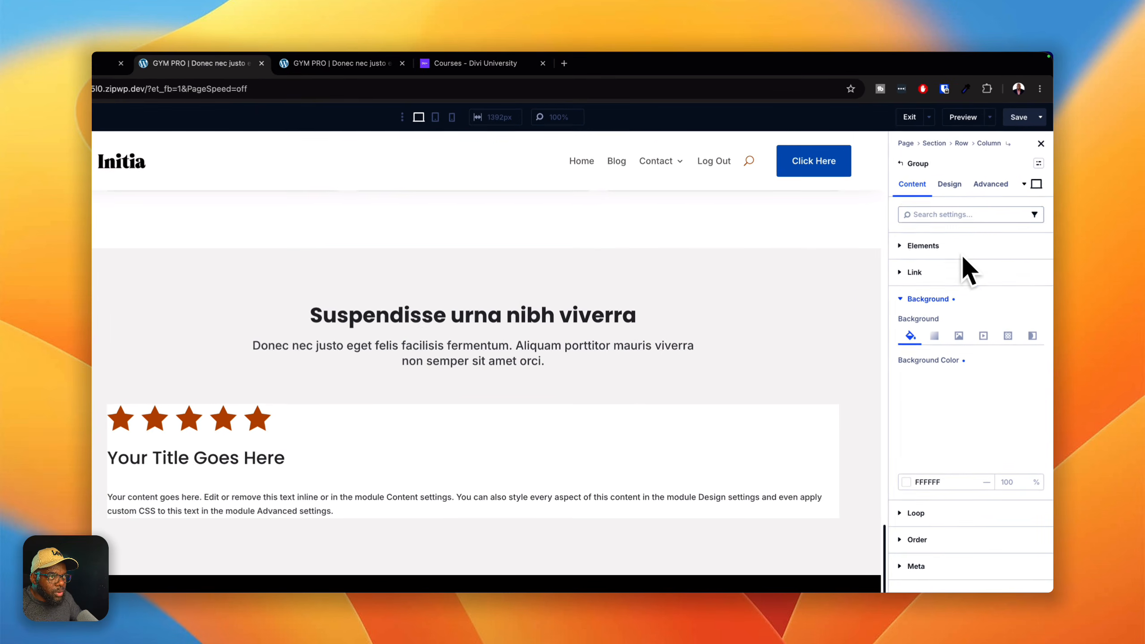
# Assign the k-padding-m spacing preset and the k-gap-0 layout preset to the outer testimonial group.
pyautogui.click(956, 186)
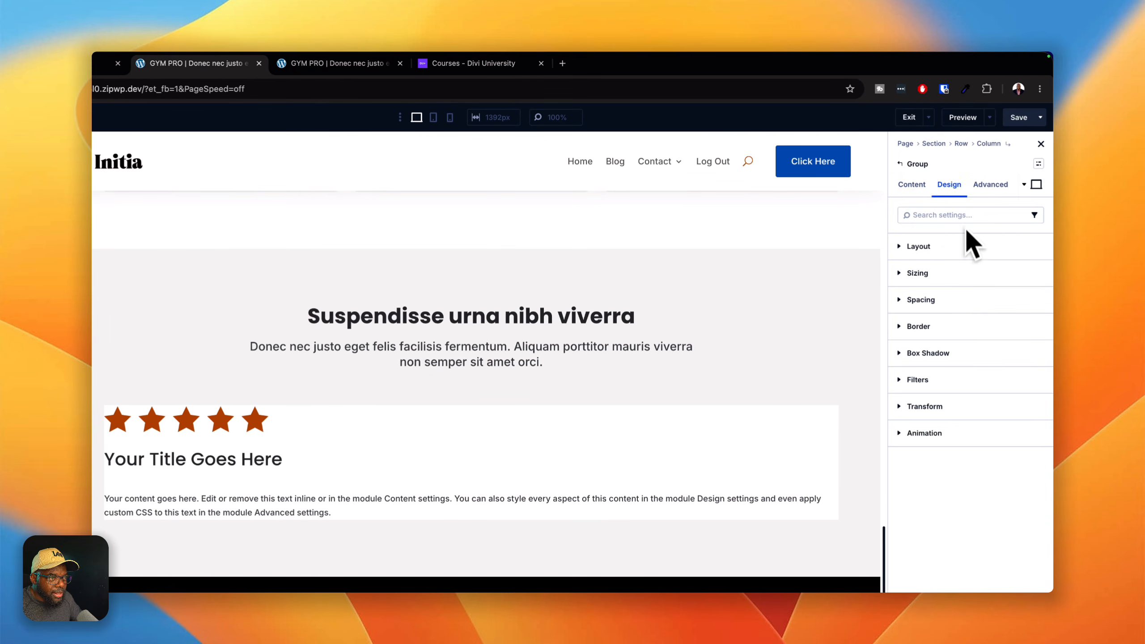
pyautogui.click(1037, 301)
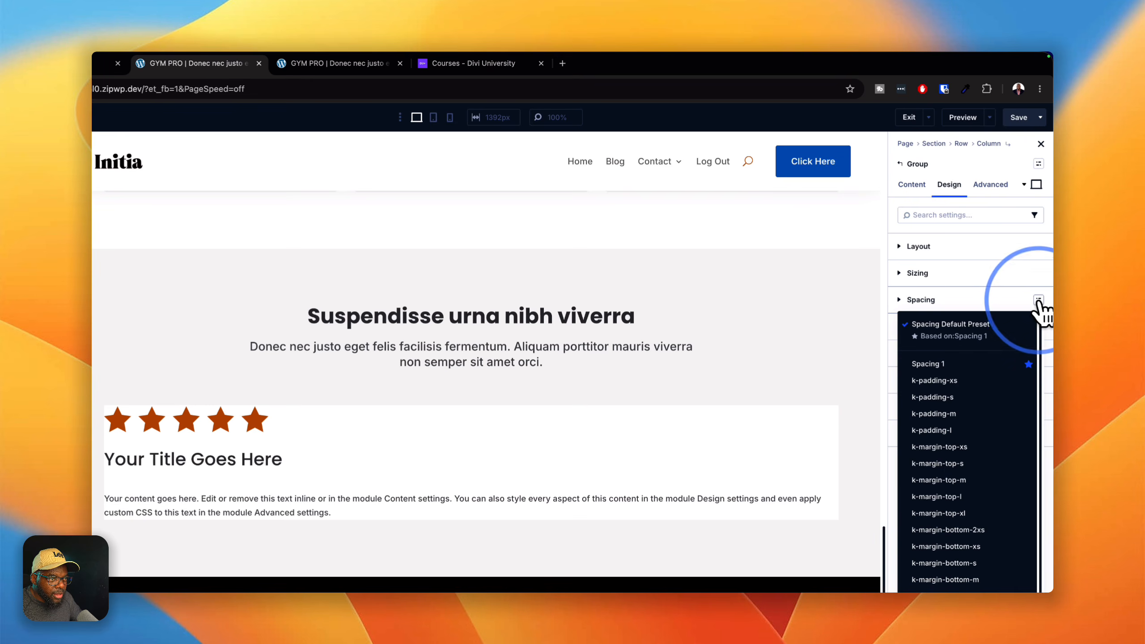
pyautogui.click(963, 414)
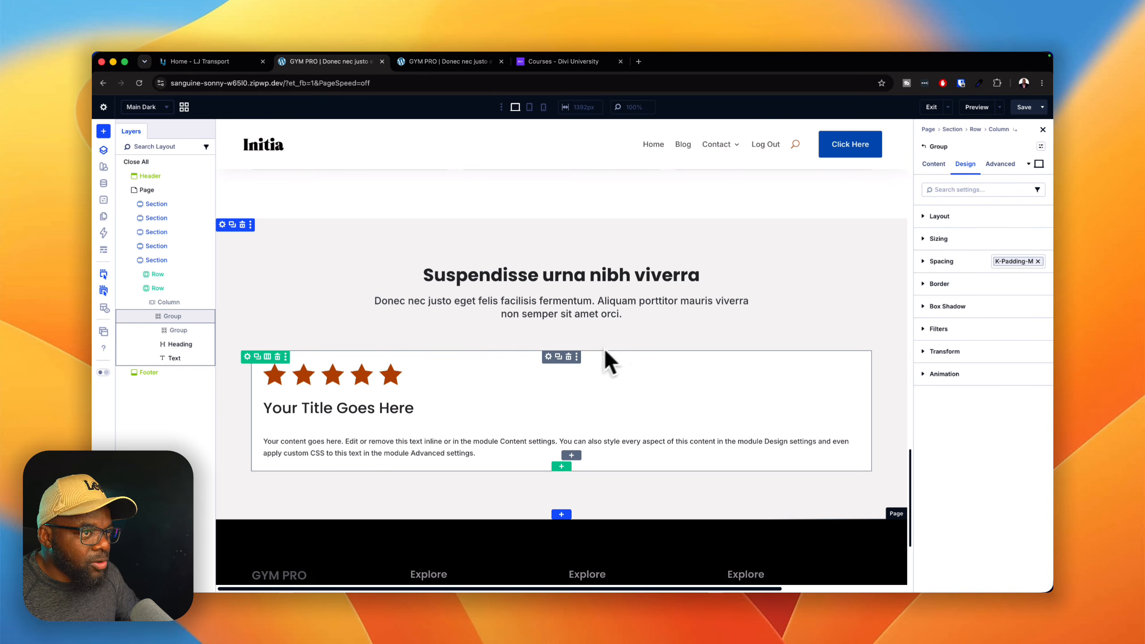
pyautogui.click(1041, 216)
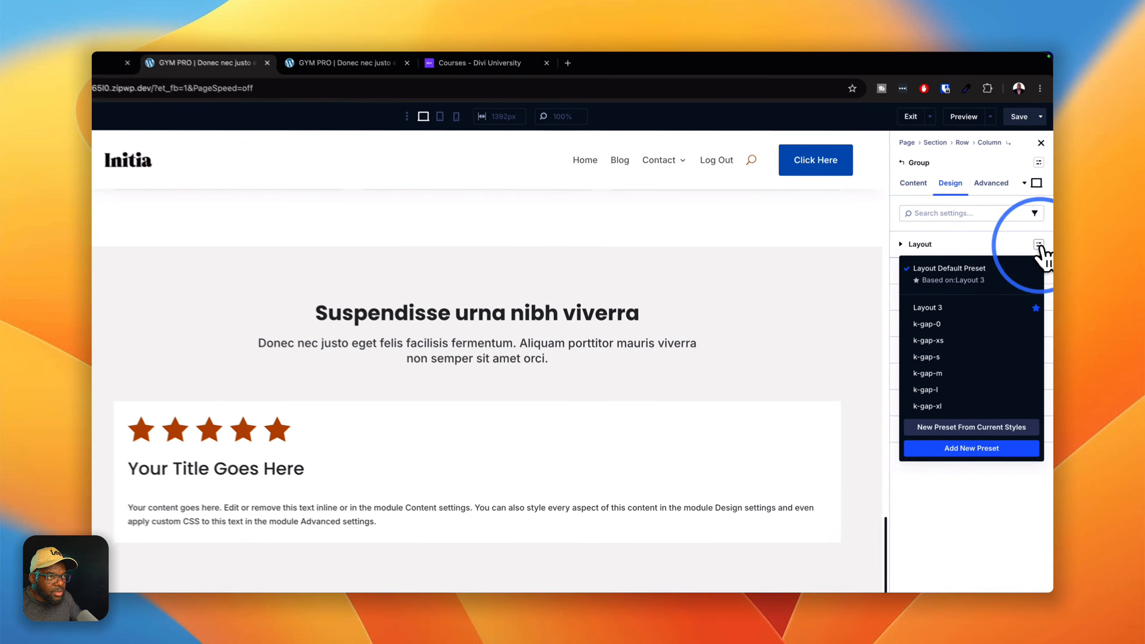
pyautogui.click(929, 327)
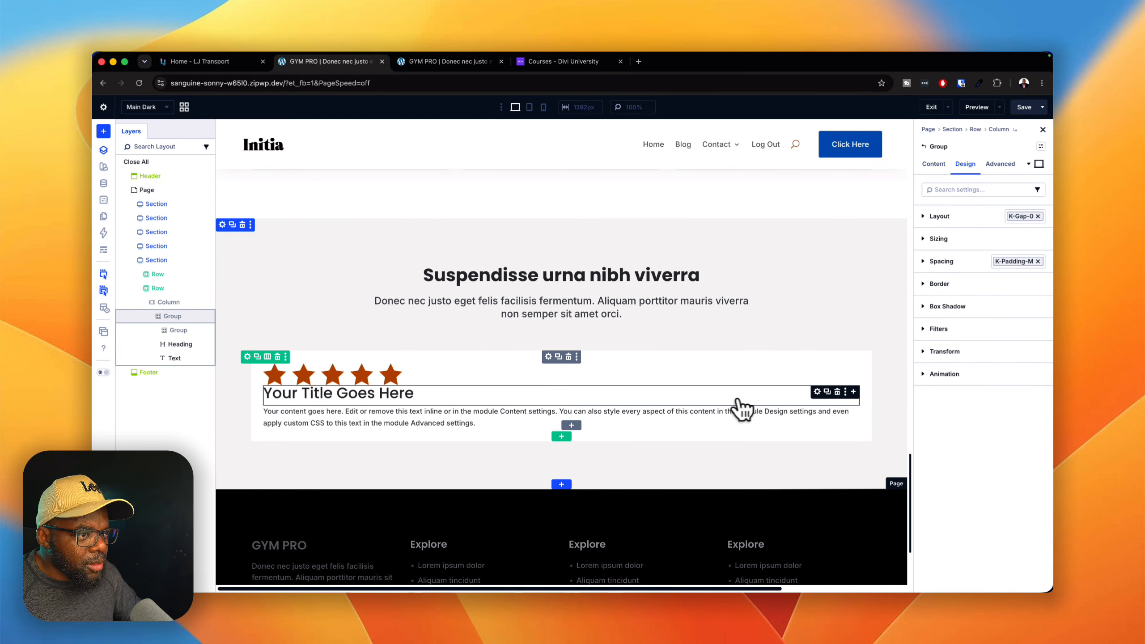
# Assign the k-margin-top-m spacing preset to the heading below the stars.
pyautogui.click(817, 391)
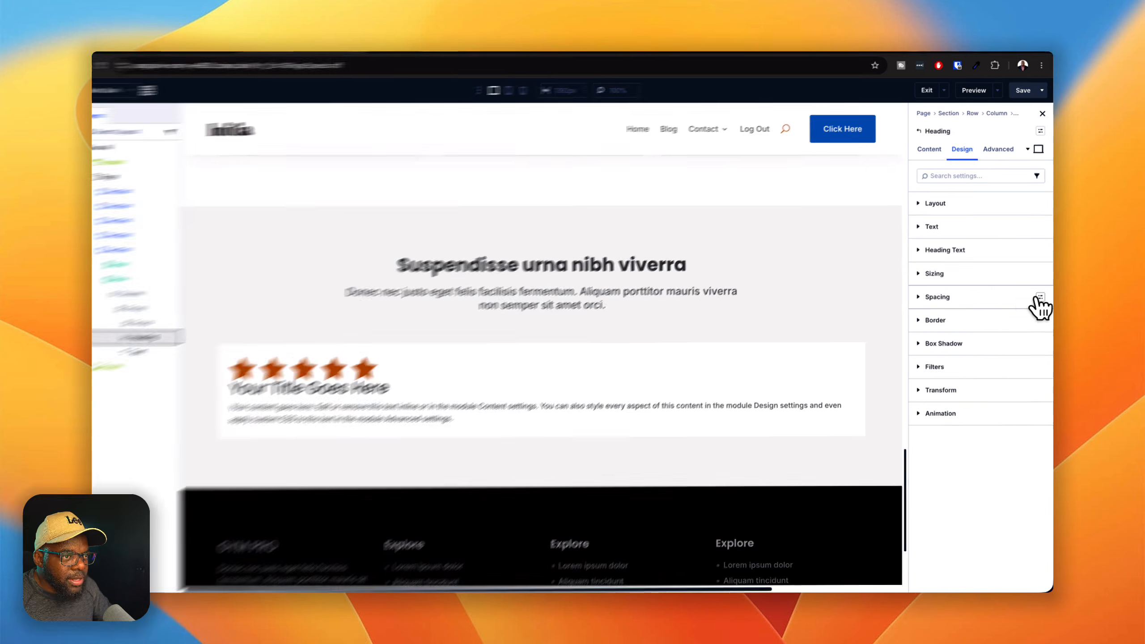
pyautogui.click(1039, 298)
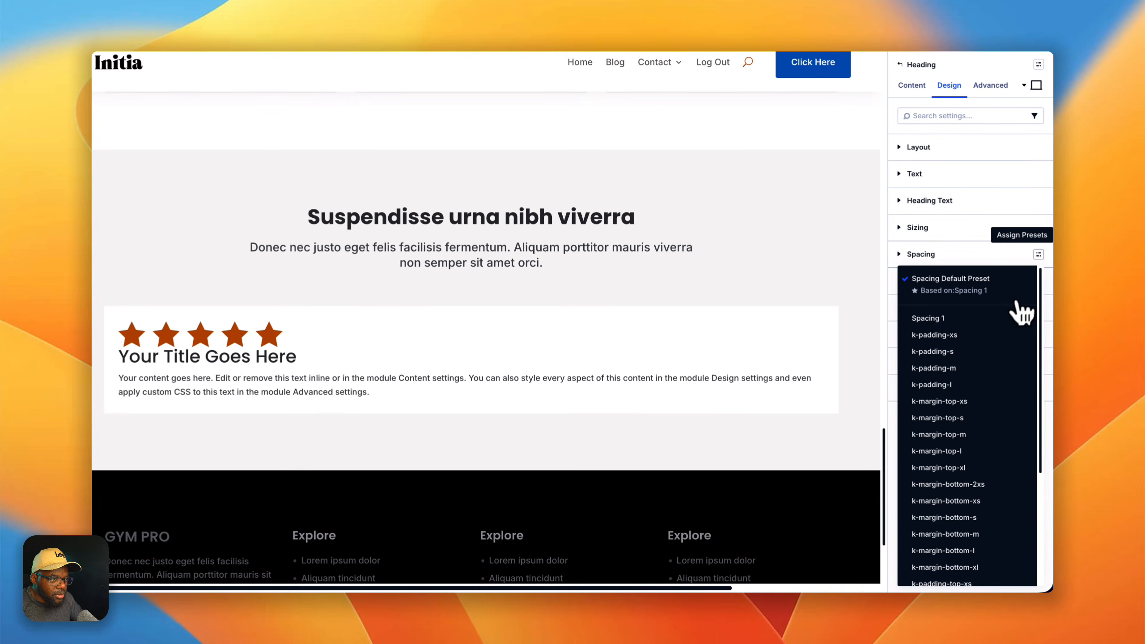
pyautogui.click(963, 437)
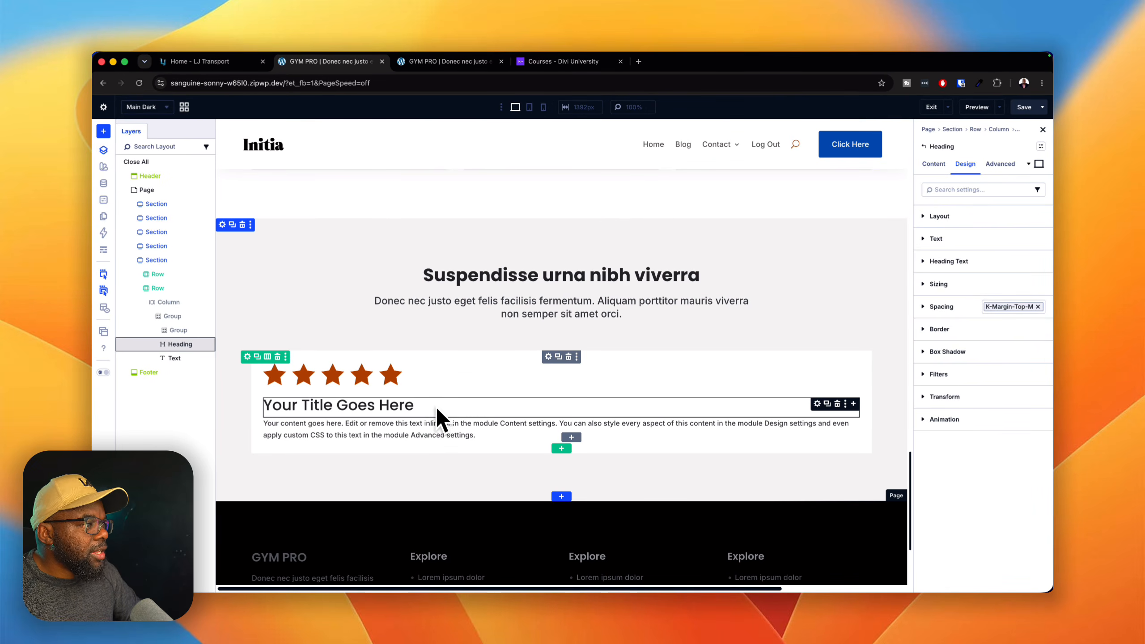
# Copy the first testimonial's bold quote, "Impeccable punctuality, careful driving and a comfortable car.", from the LJ Transport page and return to the builder.
pyautogui.click(234, 61)
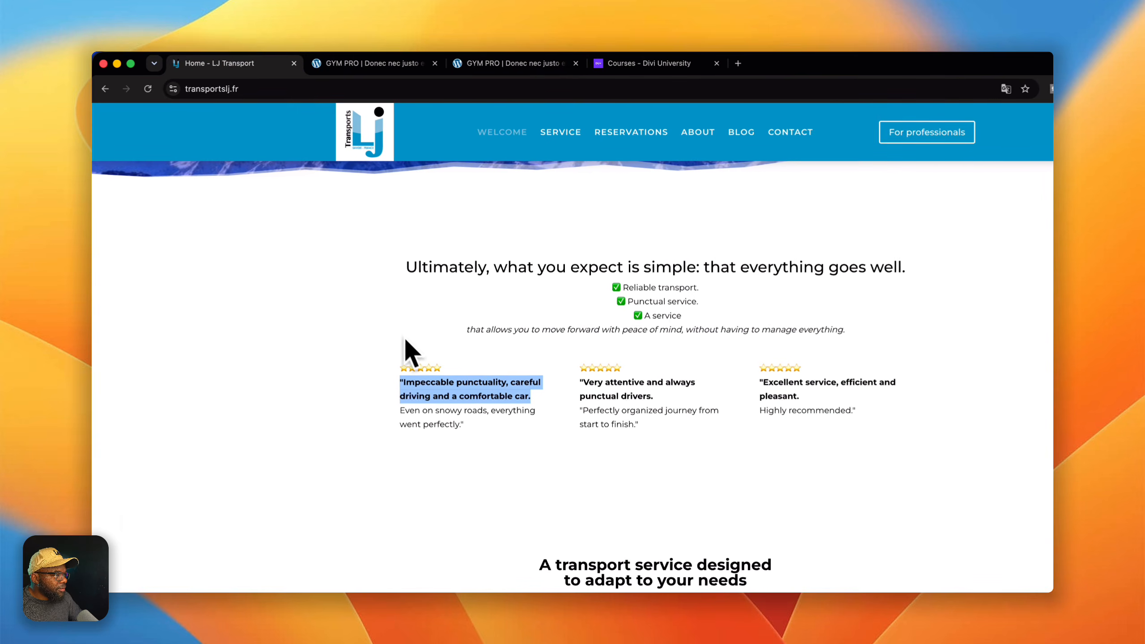
pyautogui.rightClick(436, 388)
pyautogui.click(453, 417)
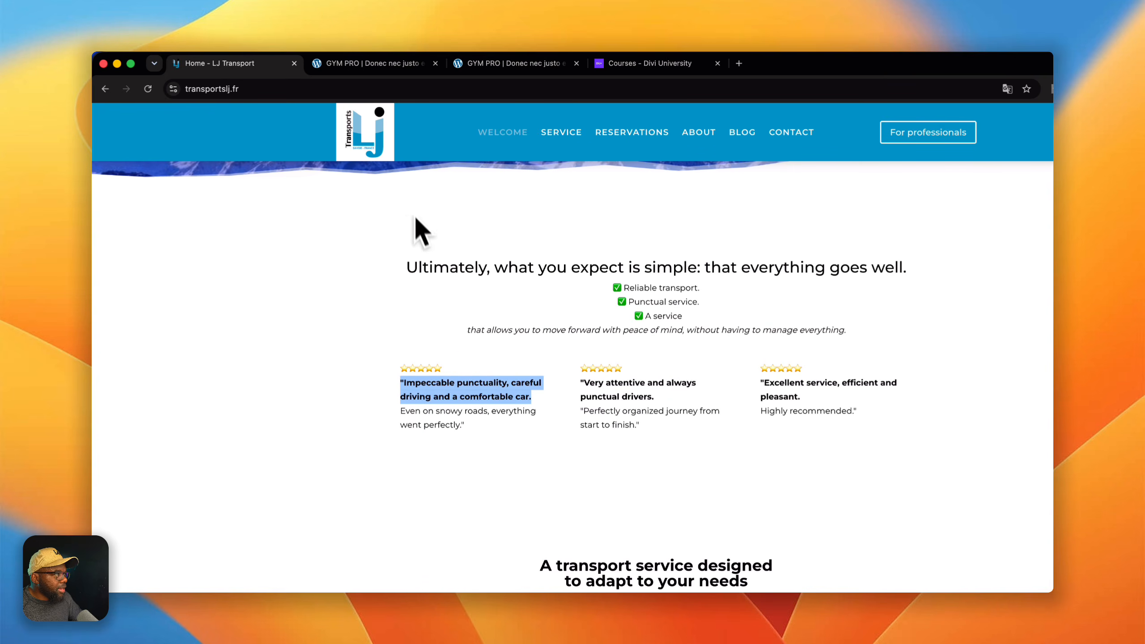
pyautogui.click(396, 63)
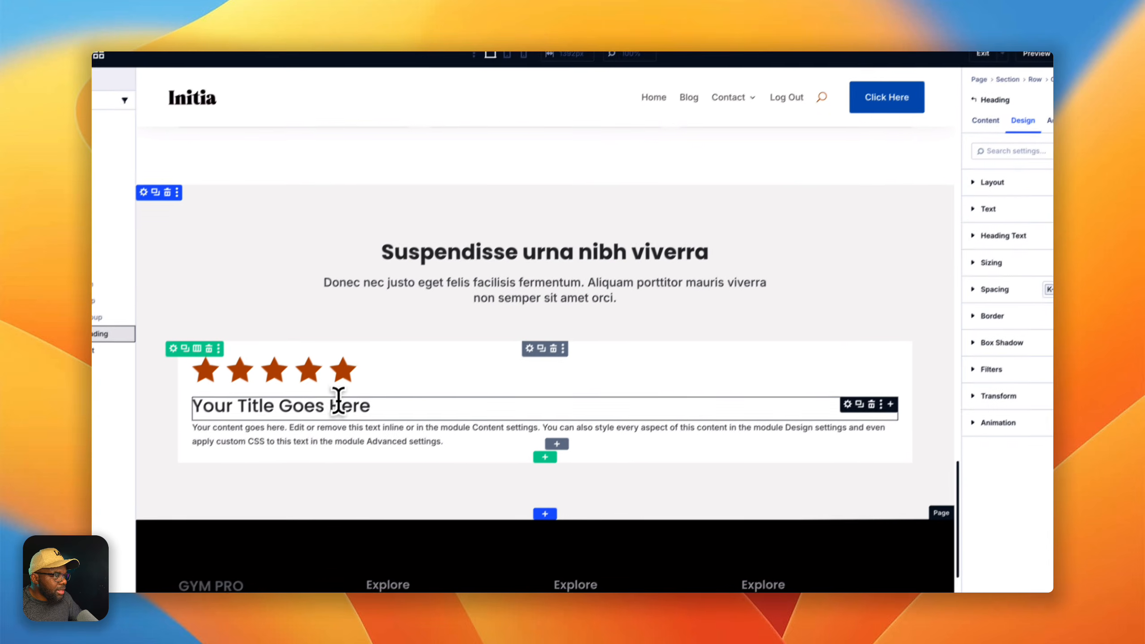
# Assign the k-h5 heading text preset to the card's heading and replace its placeholder title with the copied quote.
pyautogui.click(338, 403)
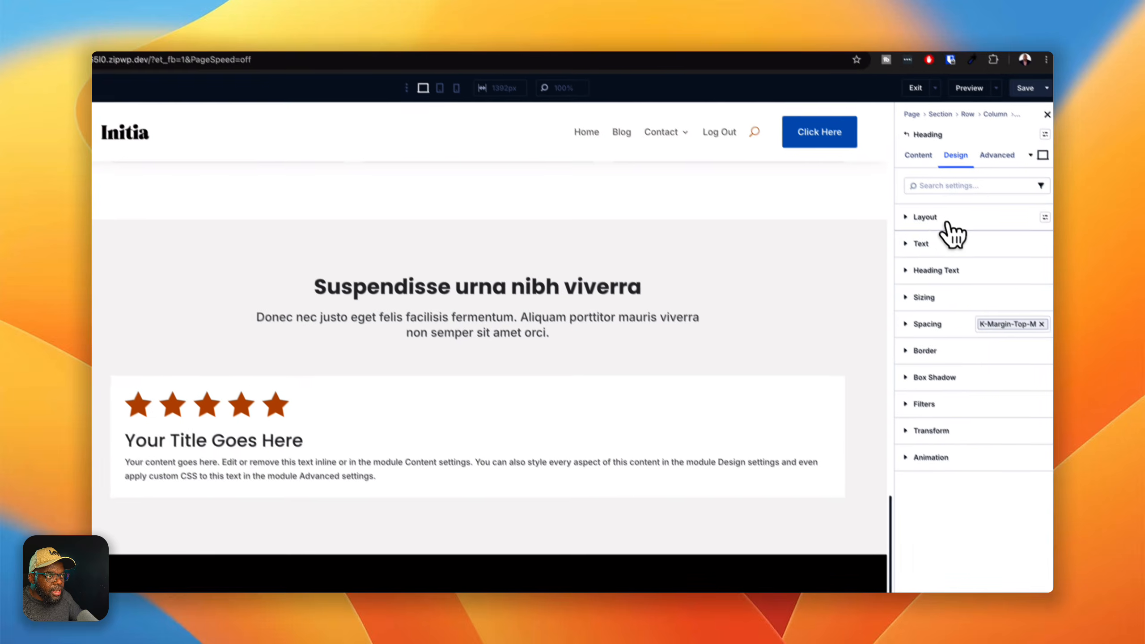
pyautogui.moveTo(999, 268)
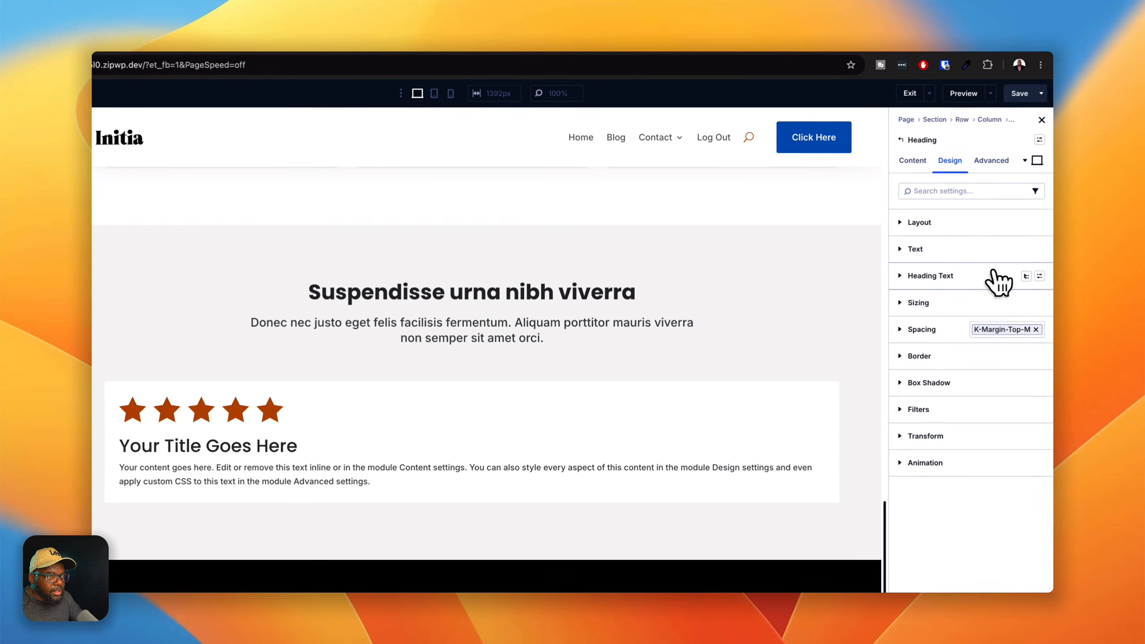
pyautogui.click(1041, 277)
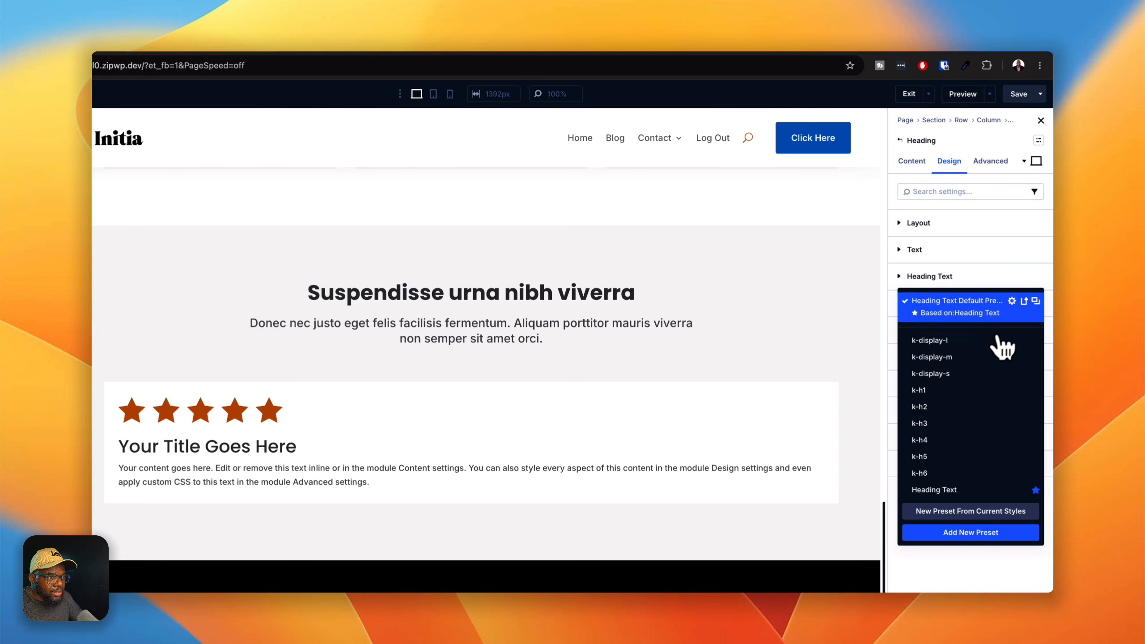
pyautogui.click(920, 457)
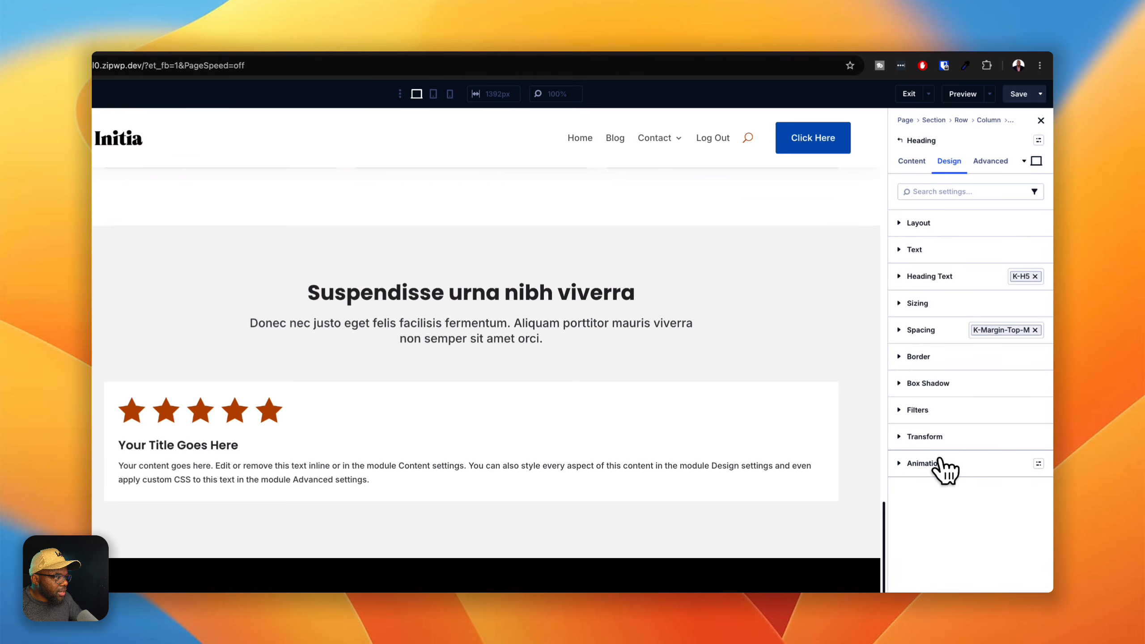
pyautogui.click(912, 162)
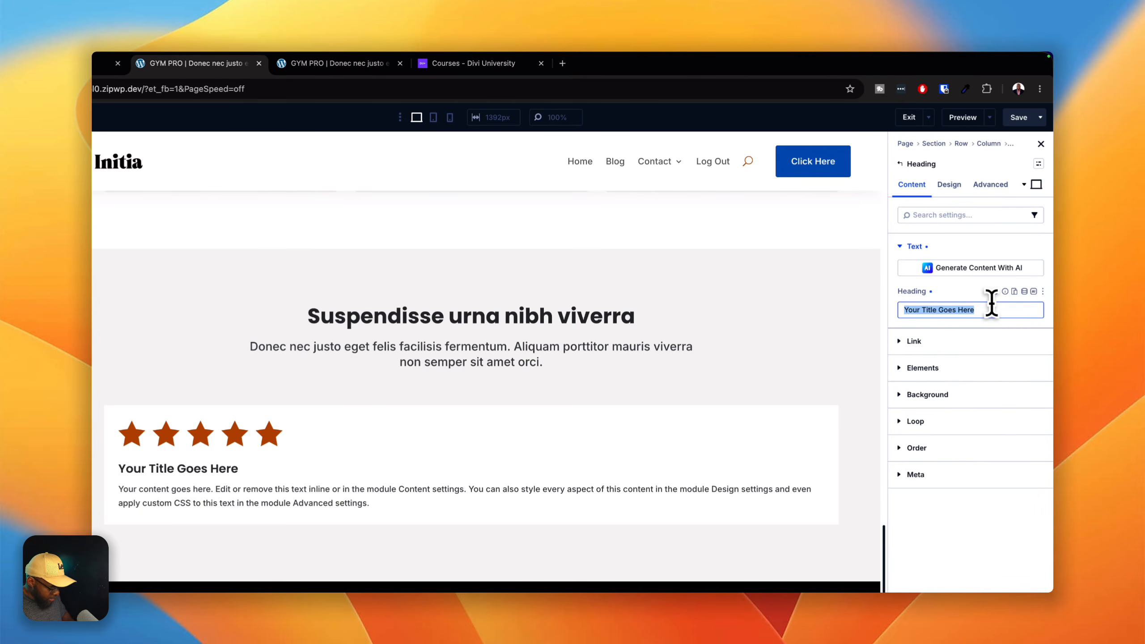
pyautogui.press('super+v')
# Copy "Even on snowy roads, everything went perfectly." from the LJ Transport page and replace the card's Text module body with it.
pyautogui.click(255, 64)
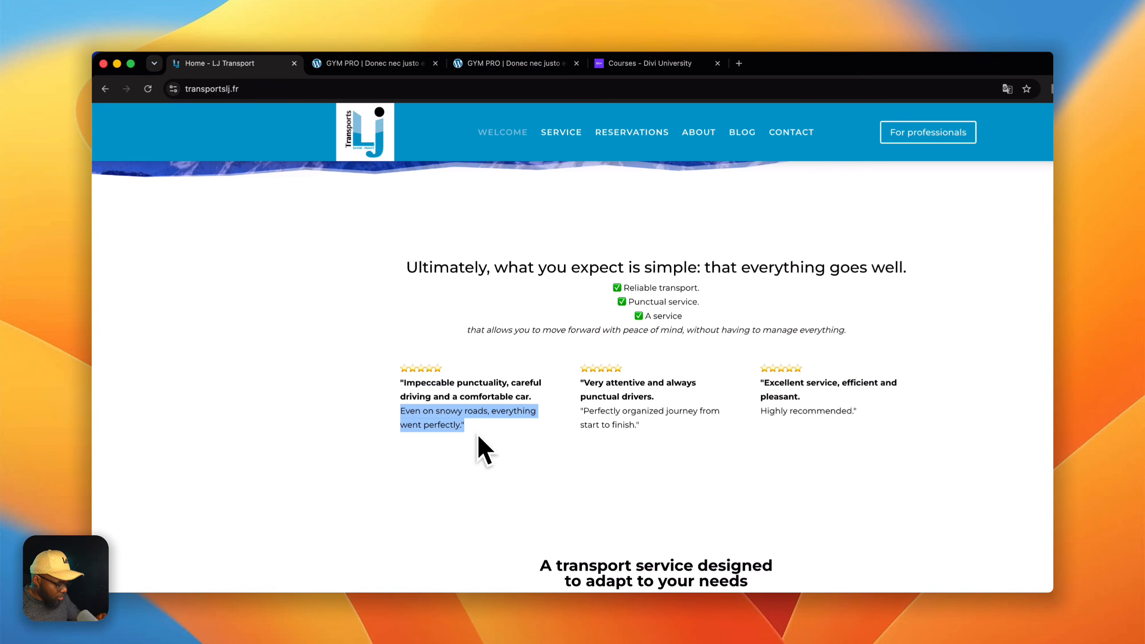
pyautogui.press('super+c')
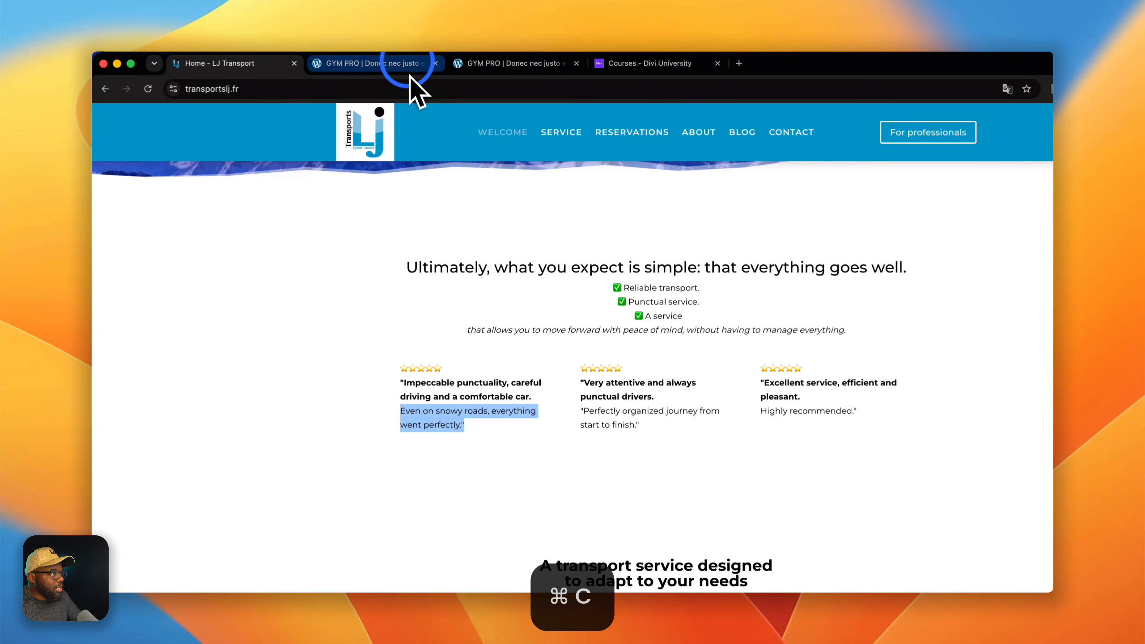
pyautogui.click(397, 64)
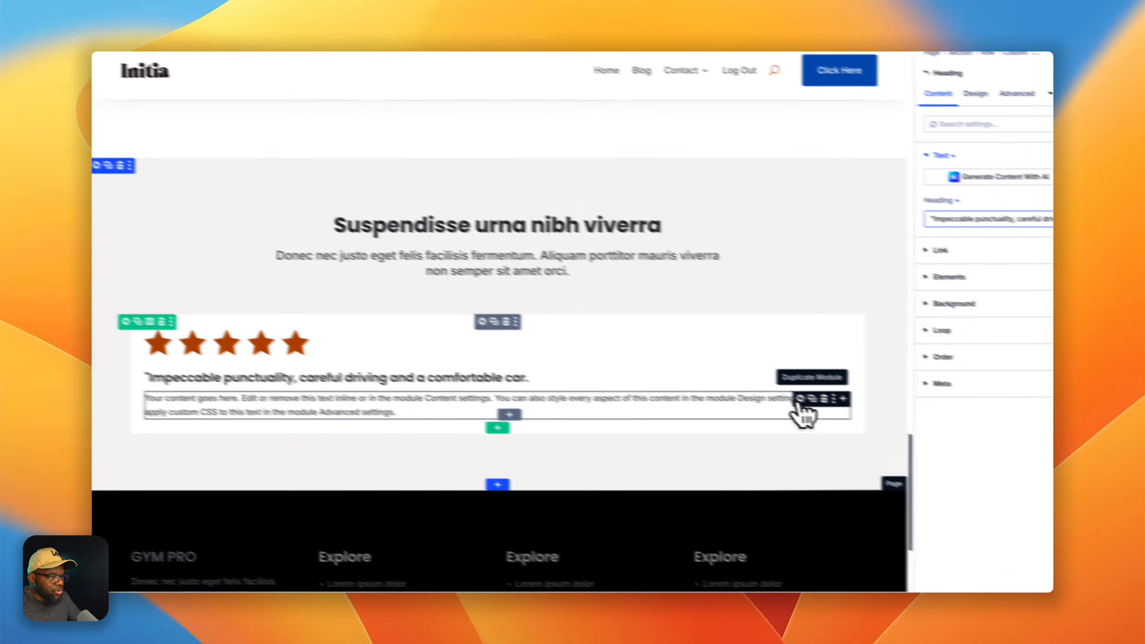
pyautogui.click(952, 490)
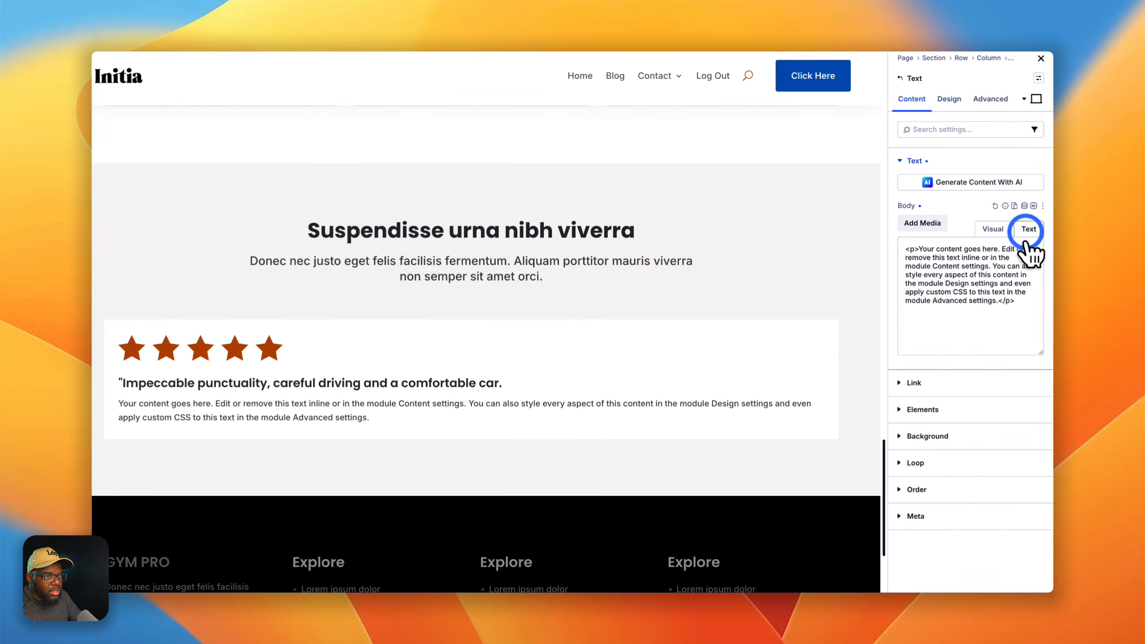
pyautogui.moveTo(896, 244); pyautogui.dragTo(890, 235)
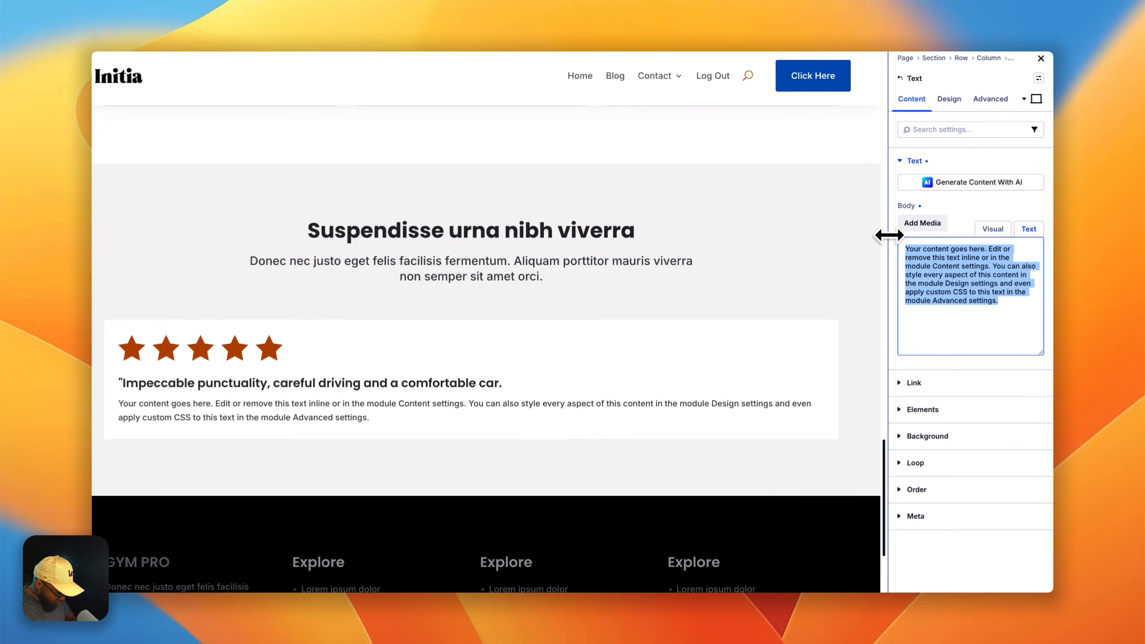
pyautogui.press('cmd+v')
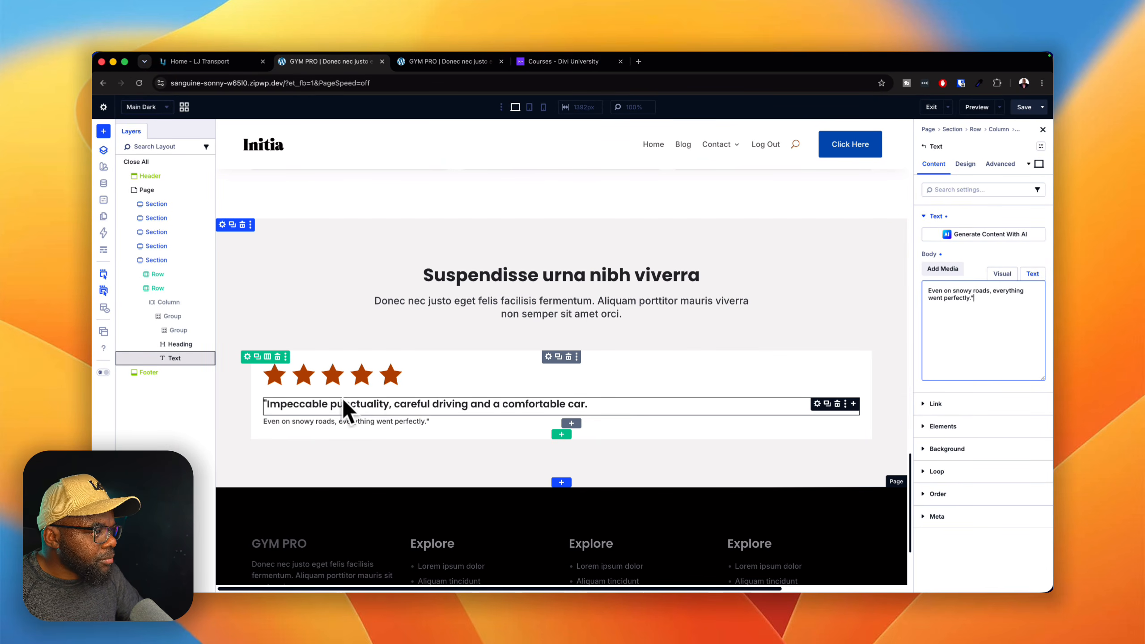
# Duplicate the finished testimonial card group twice to form a row of three cards.
pyautogui.doubleClick(560, 358)
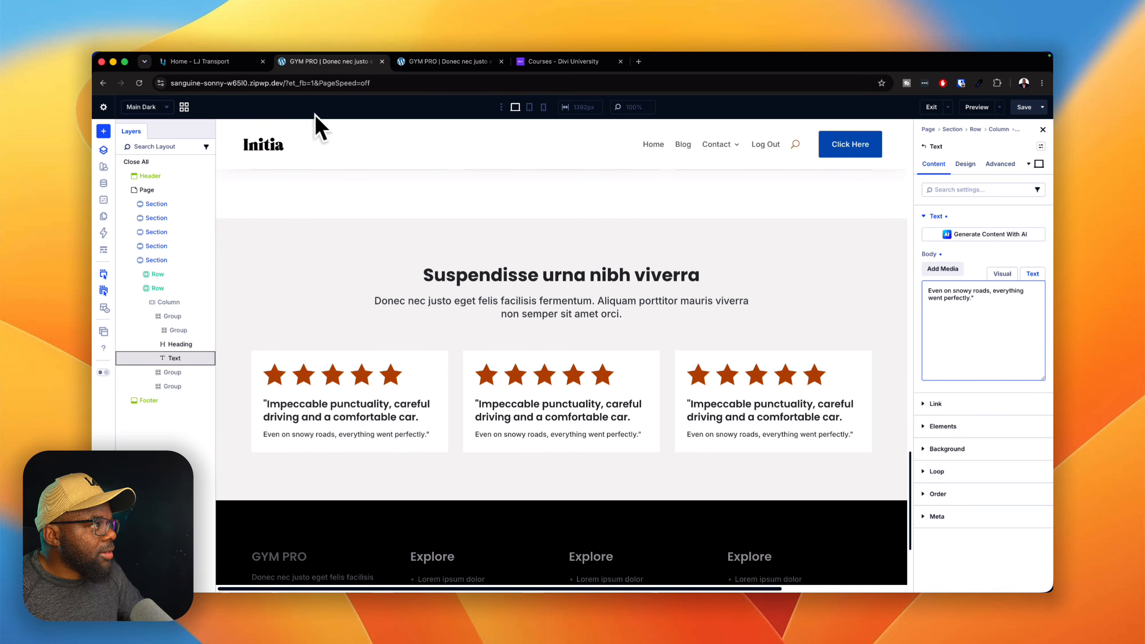
# Check the LJ Transport page's next sections, and change the testimonials section's main heading to "Testimonials".
pyautogui.click(266, 62)
pyautogui.scroll(-8, 558, 332)
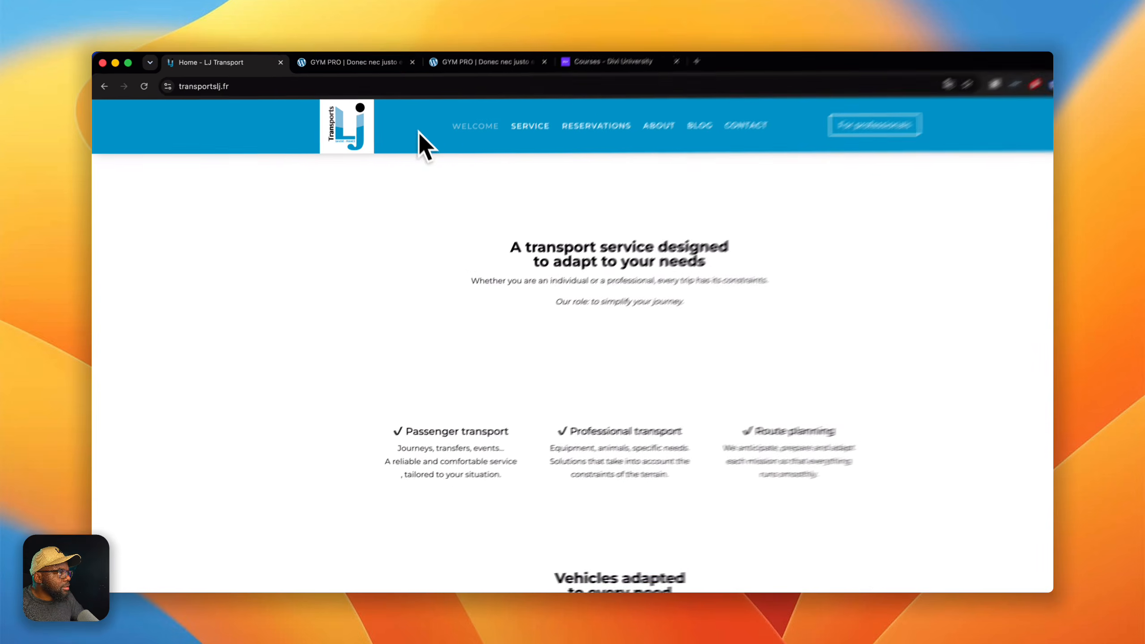
pyautogui.click(388, 63)
pyautogui.click(608, 316)
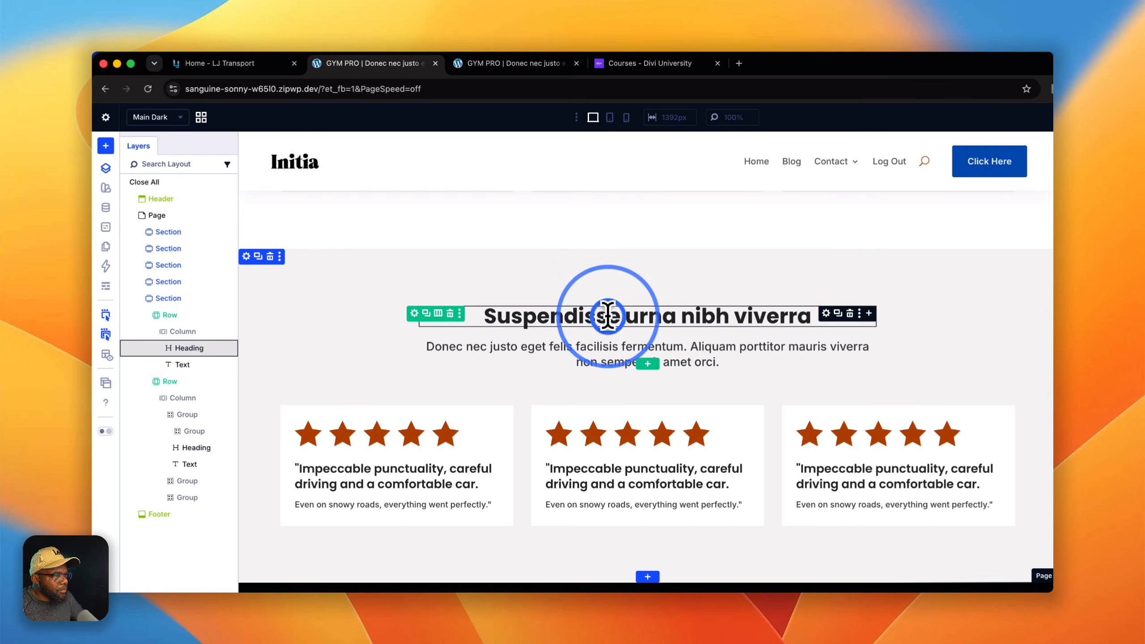
pyautogui.tripleClick(609, 316)
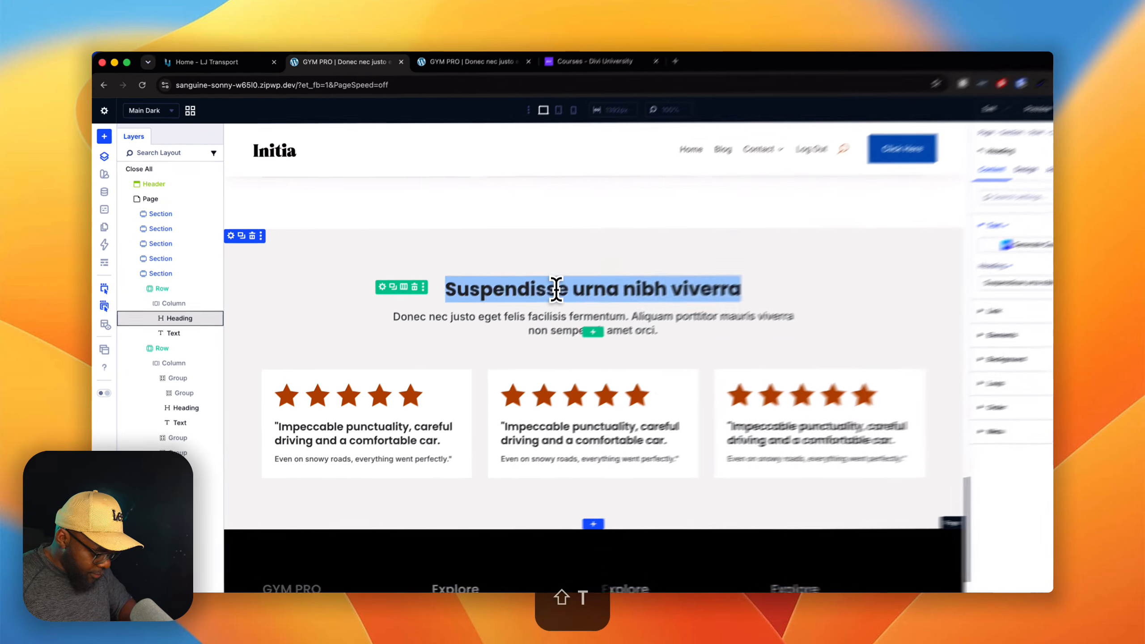
pyautogui.write('Testimonials')
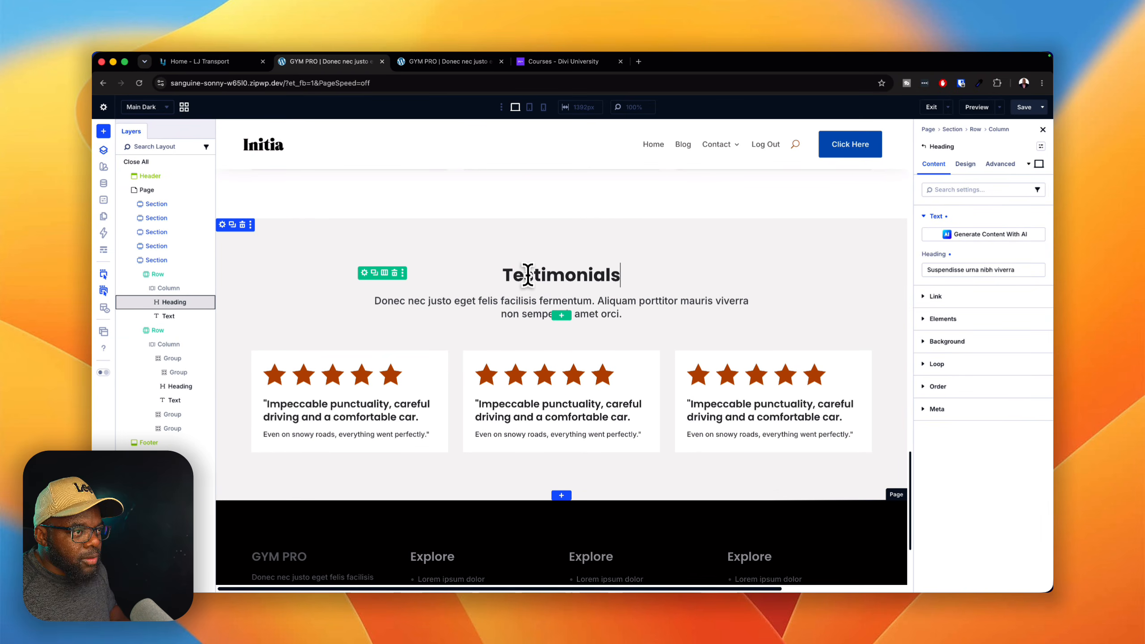
# Replace the body text beneath the Testimonials heading with "What our clients arfe saying about us.".
pyautogui.click(528, 302)
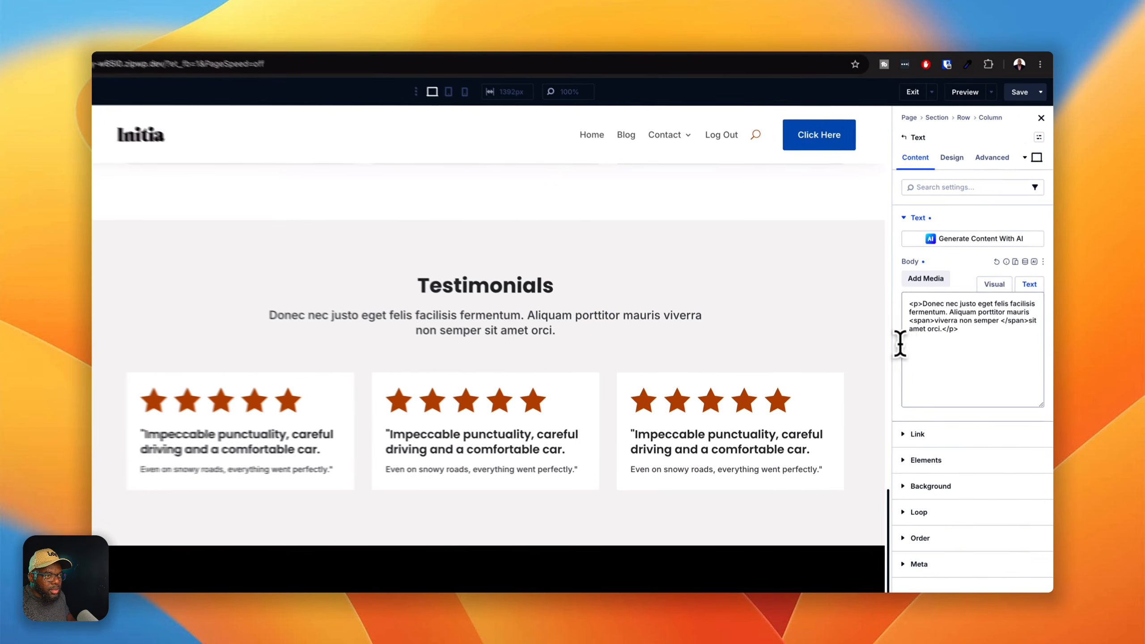
pyautogui.moveTo(981, 320); pyautogui.dragTo(929, 283)
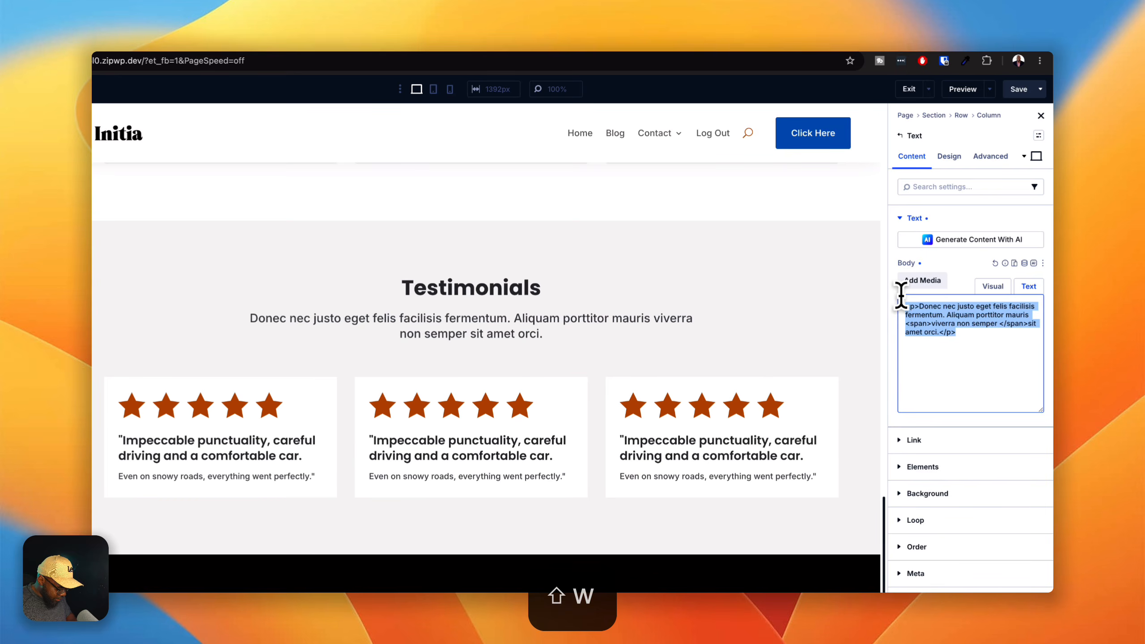
pyautogui.write('What our clients arfe saying about us.')
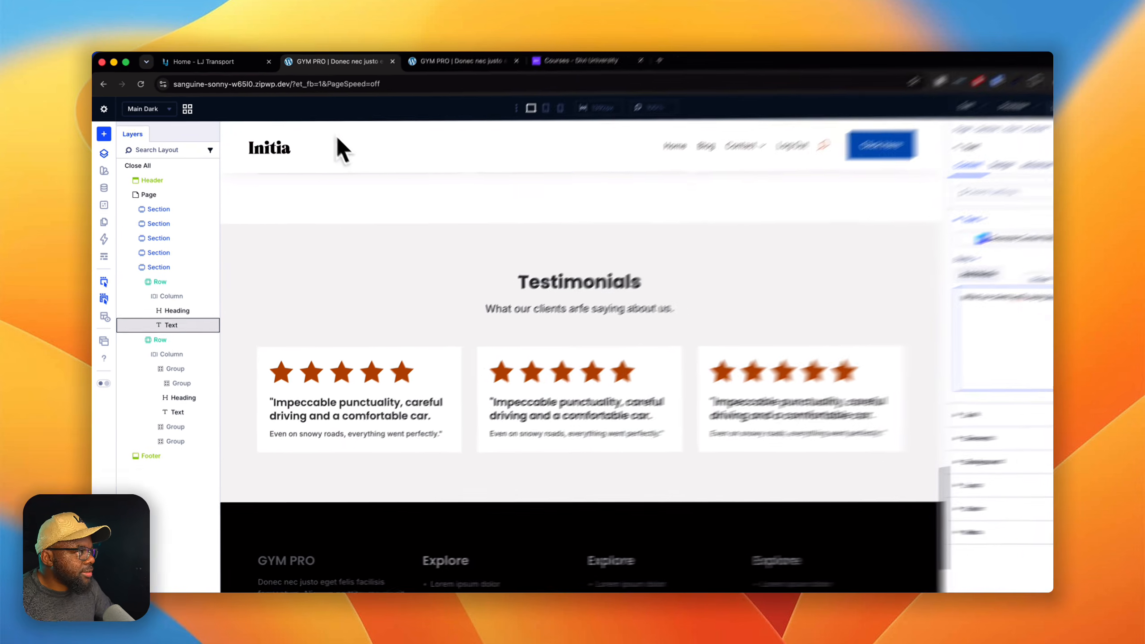
# Examine the LJ Transport page's sections from the vehicles down to "A local company, rooted in the mountain region".
pyautogui.click(244, 62)
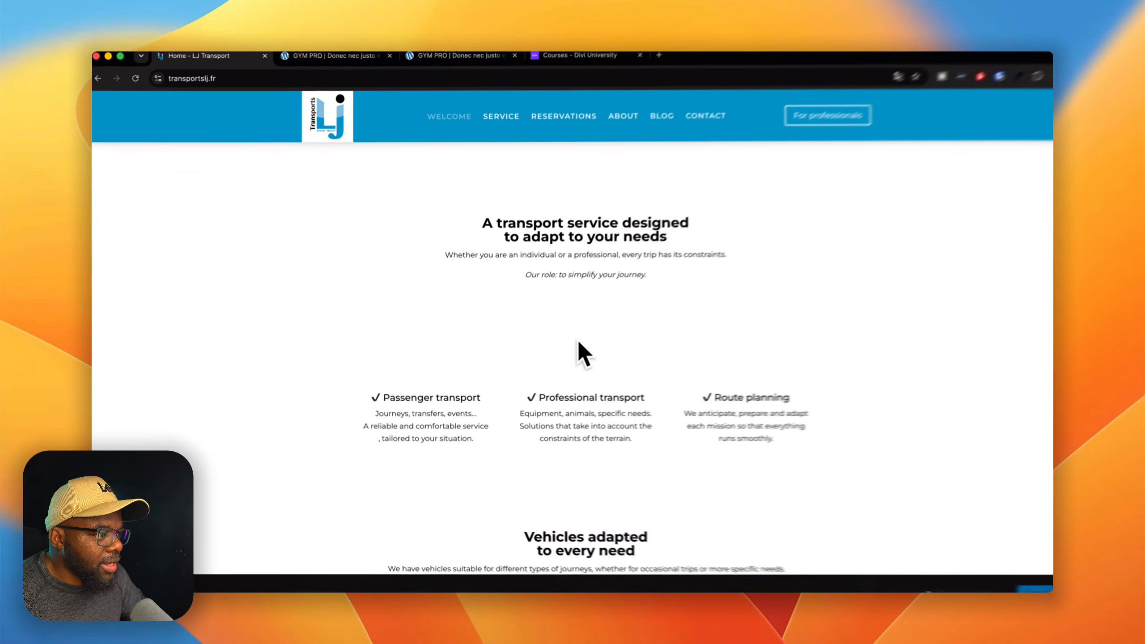
pyautogui.scroll(-6, 569, 338)
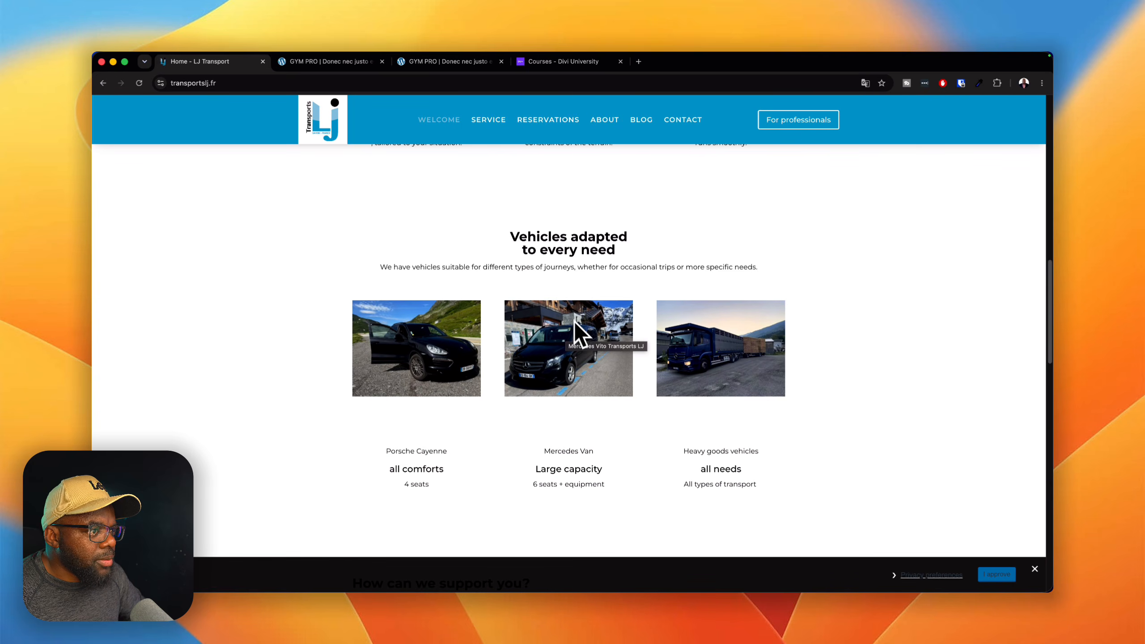
pyautogui.scroll(-8, 500, 266)
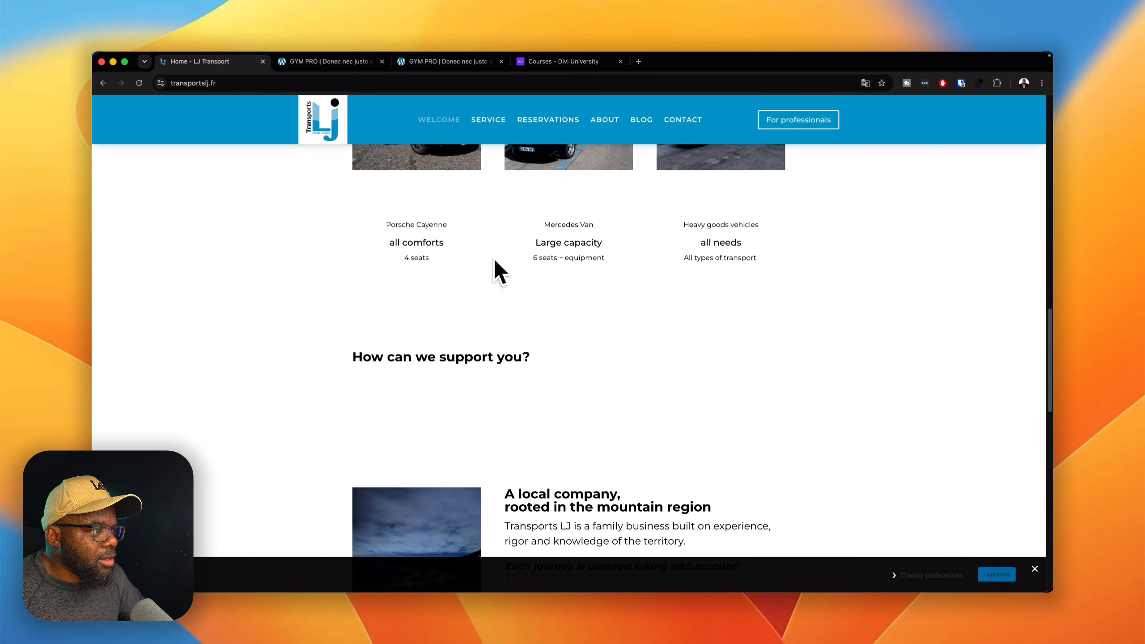
pyautogui.scroll(-3, 573, 267)
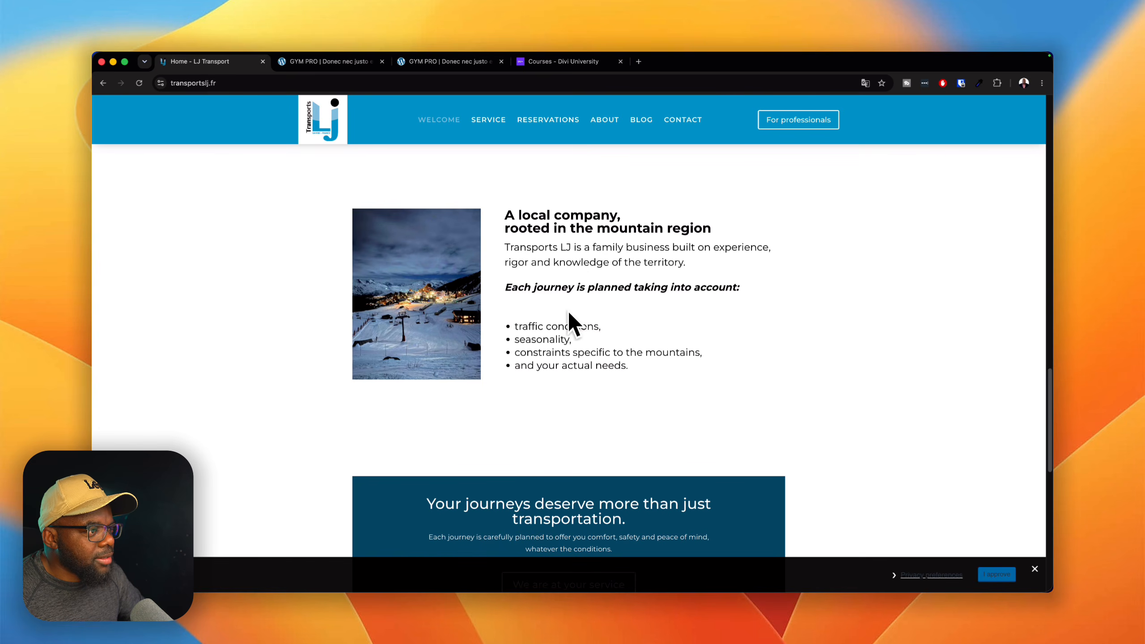
pyautogui.scroll(1, 586, 295)
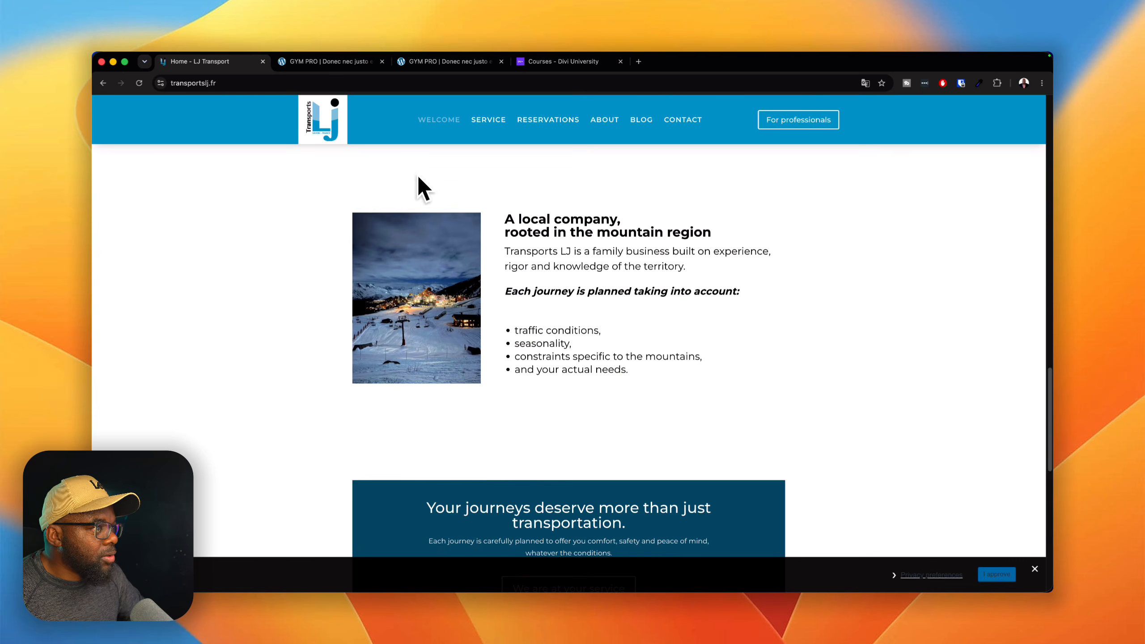
# Duplicate the "Ultimately, what you expect is simple" section on the Divi page and remove the K-Bg-Muted background preset from the copy.
pyautogui.click(327, 63)
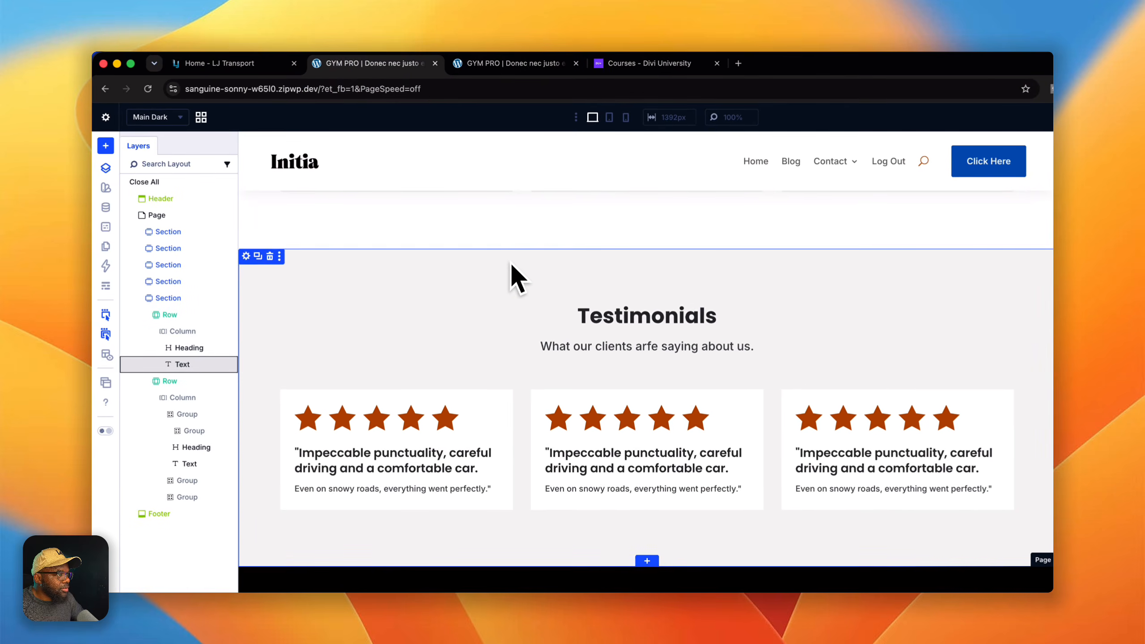
pyautogui.scroll(5, 511, 276)
pyautogui.scroll(-10, 475, 271)
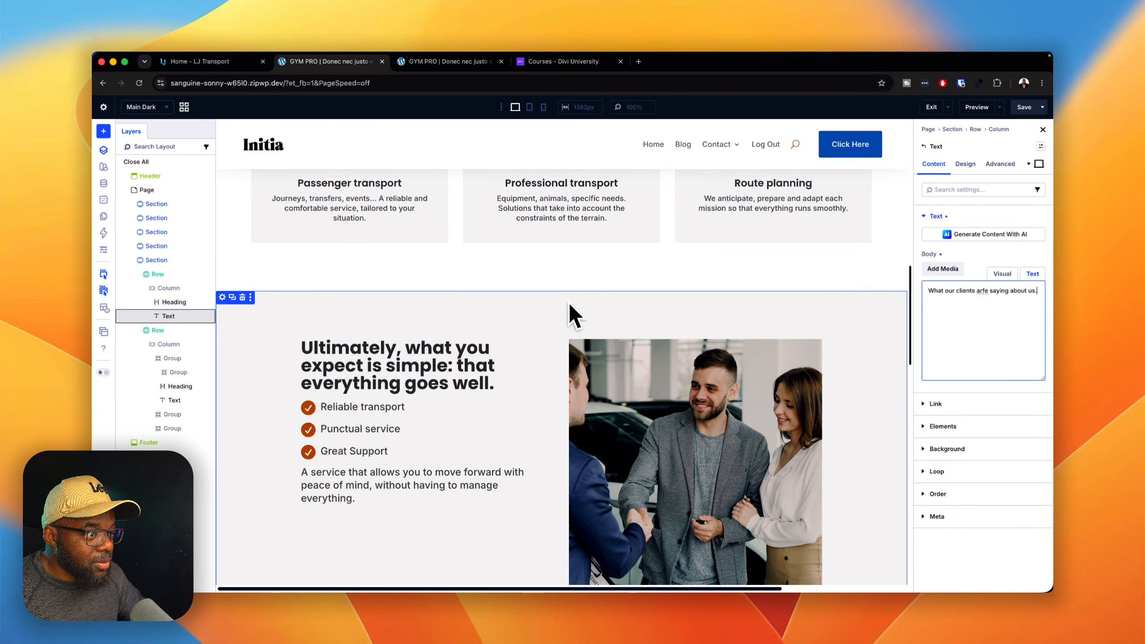
pyautogui.scroll(-3, 583, 311)
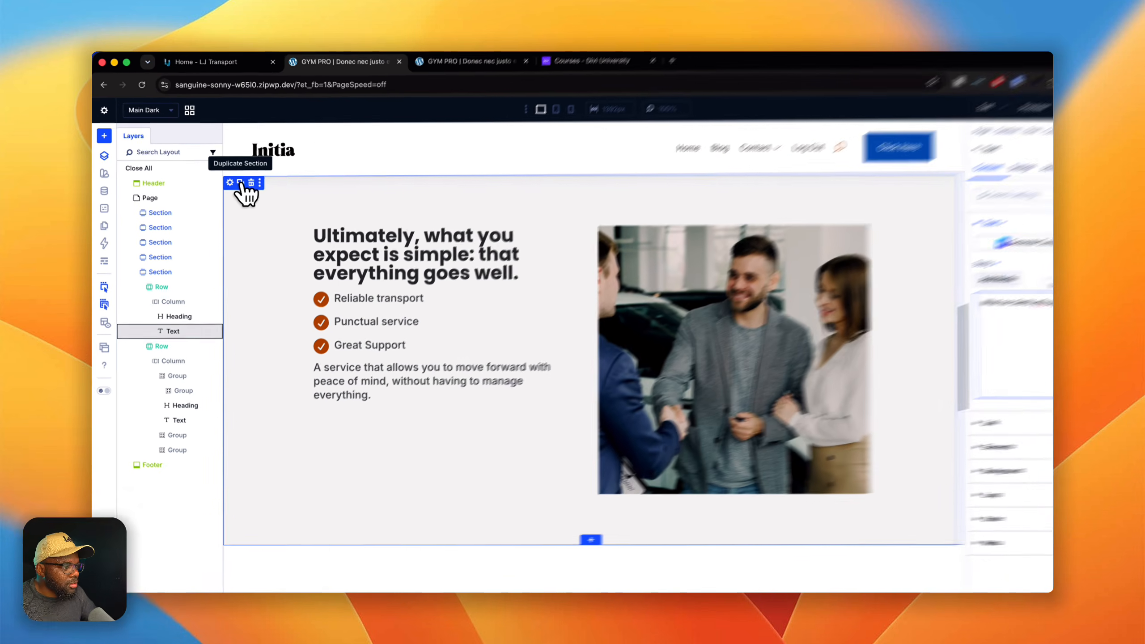
pyautogui.click(232, 176)
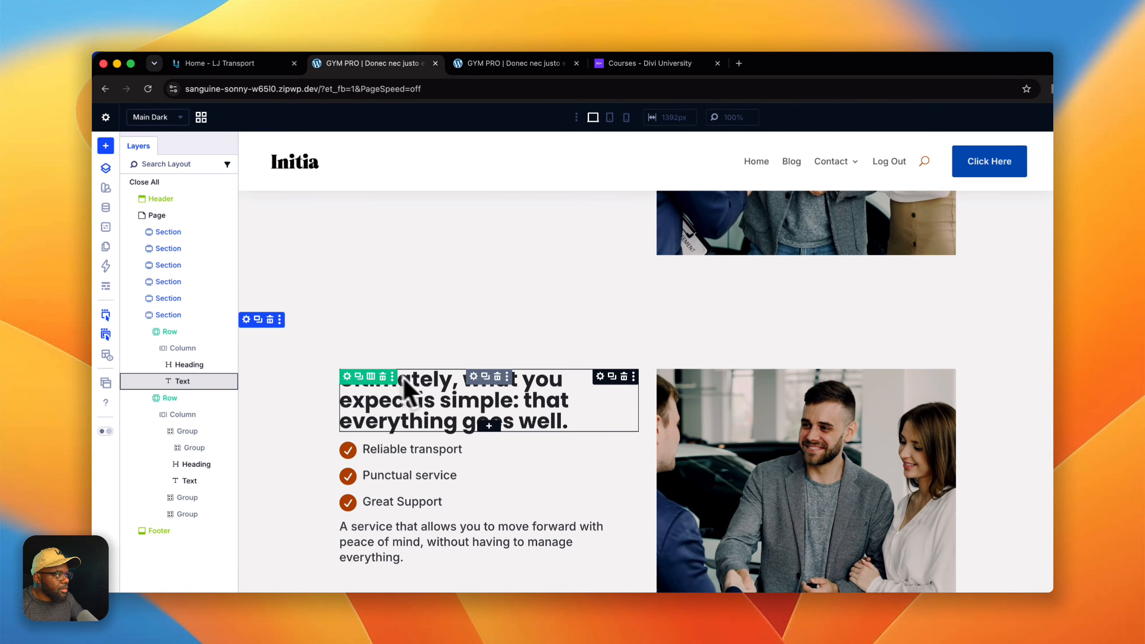
pyautogui.click(246, 319)
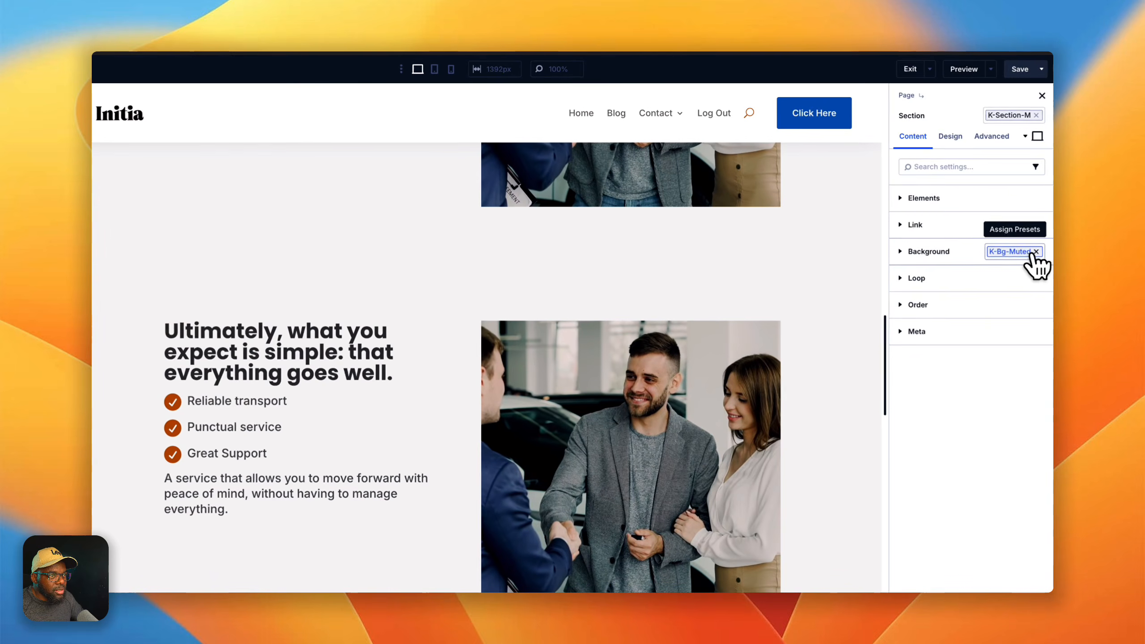
pyautogui.click(1036, 252)
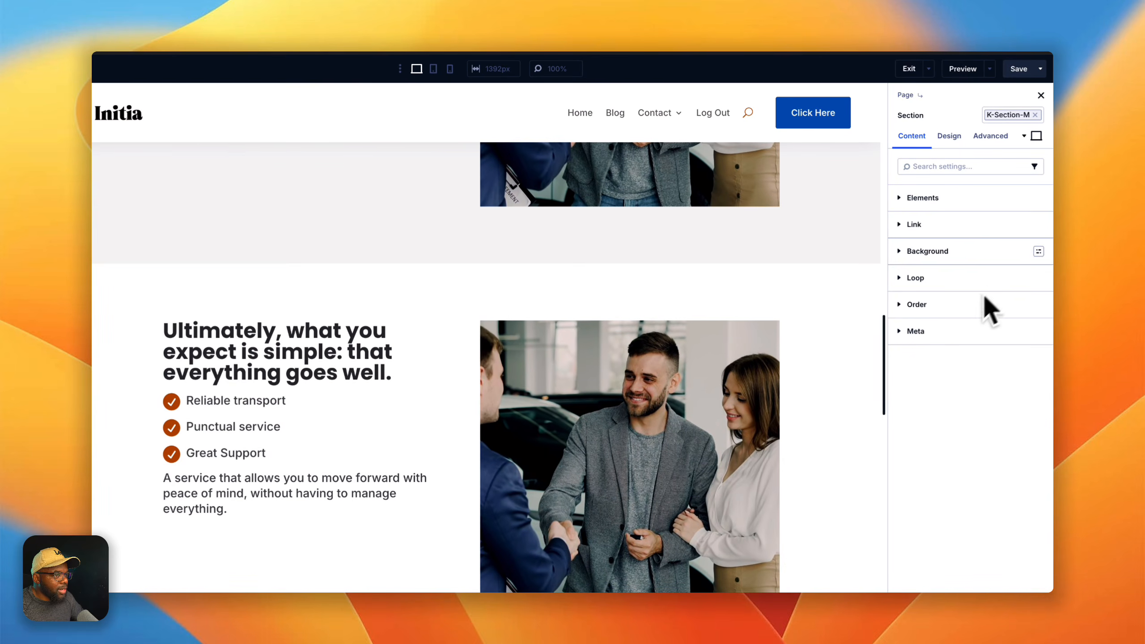
# Reorder the duplicated section's column so its image group comes before the group holding the heading, icon list and text.
pyautogui.scroll(-7, 877, 402)
pyautogui.scroll(3, 861, 417)
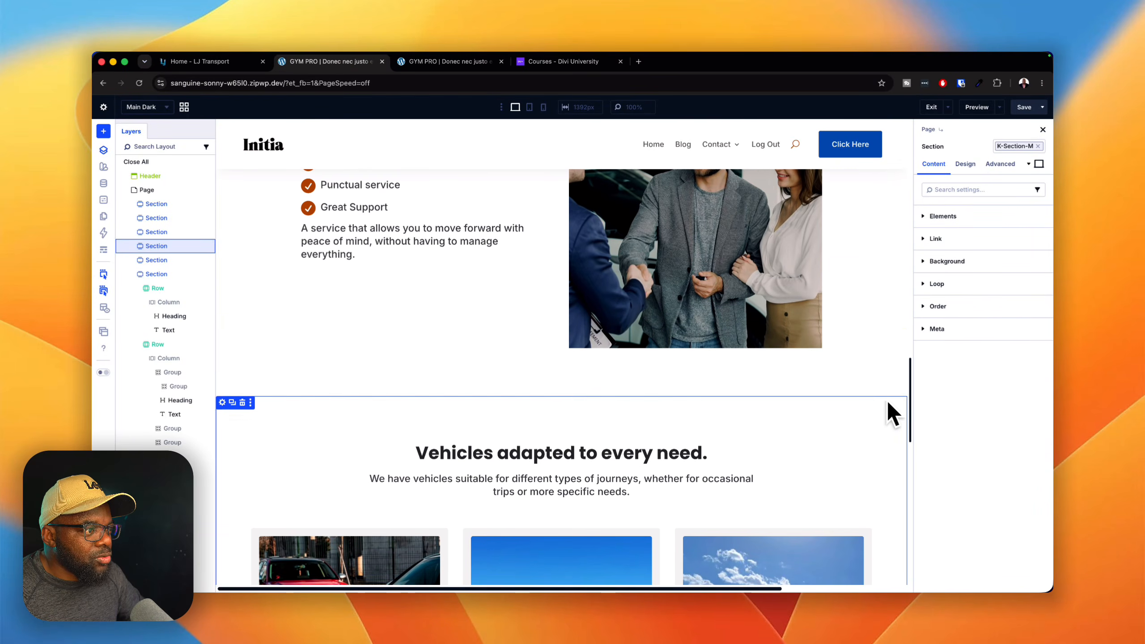
pyautogui.scroll(5, 468, 345)
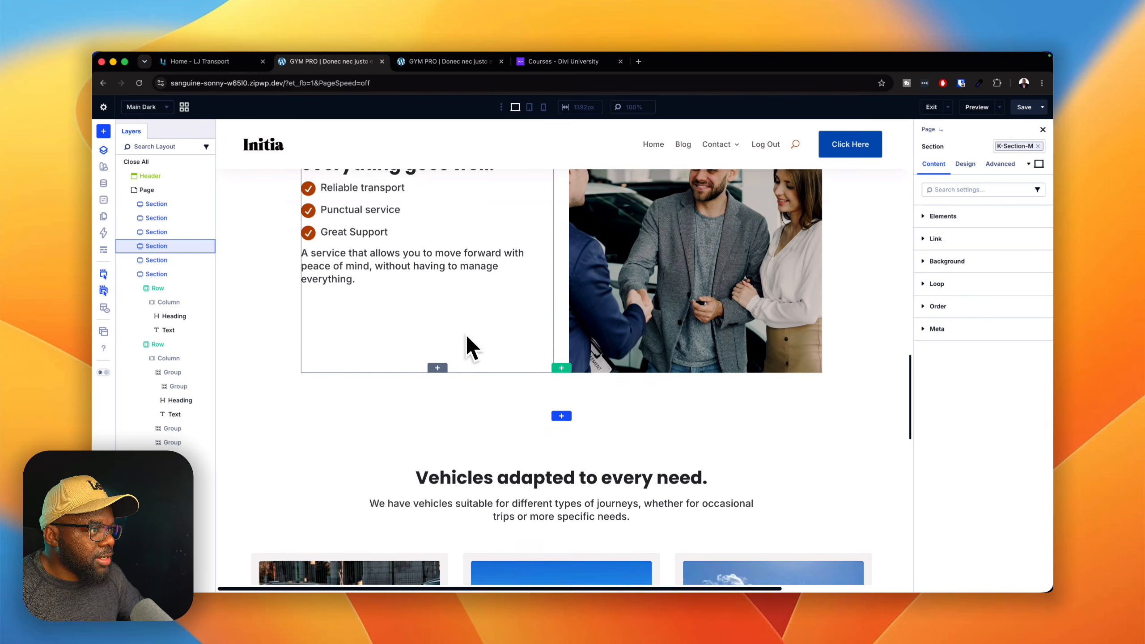
pyautogui.scroll(4, 718, 357)
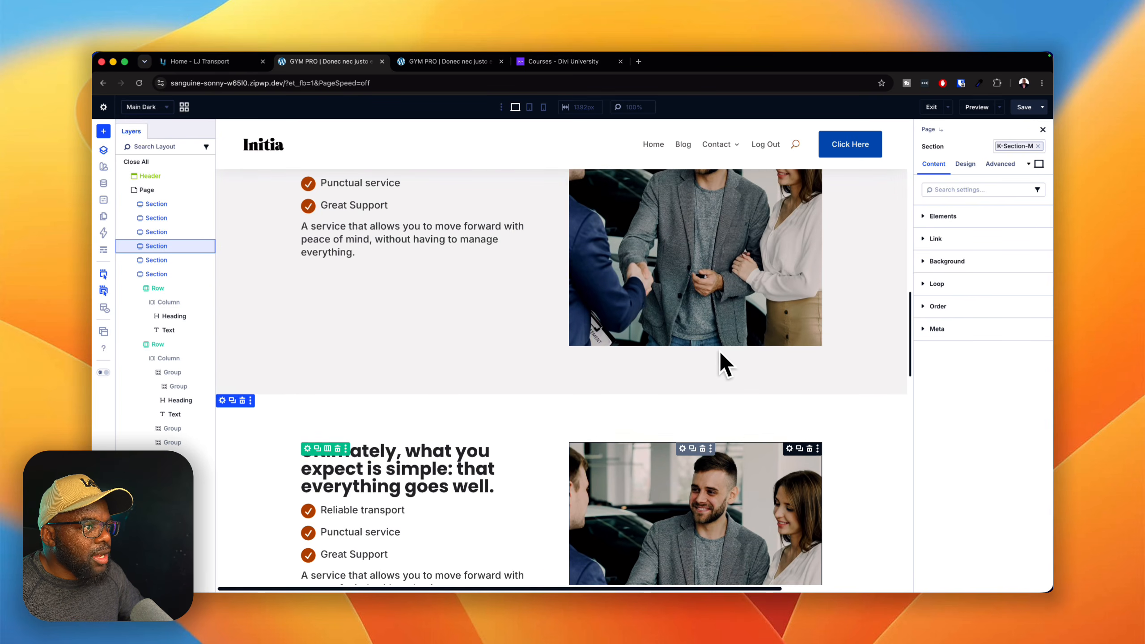
pyautogui.scroll(-2, 719, 351)
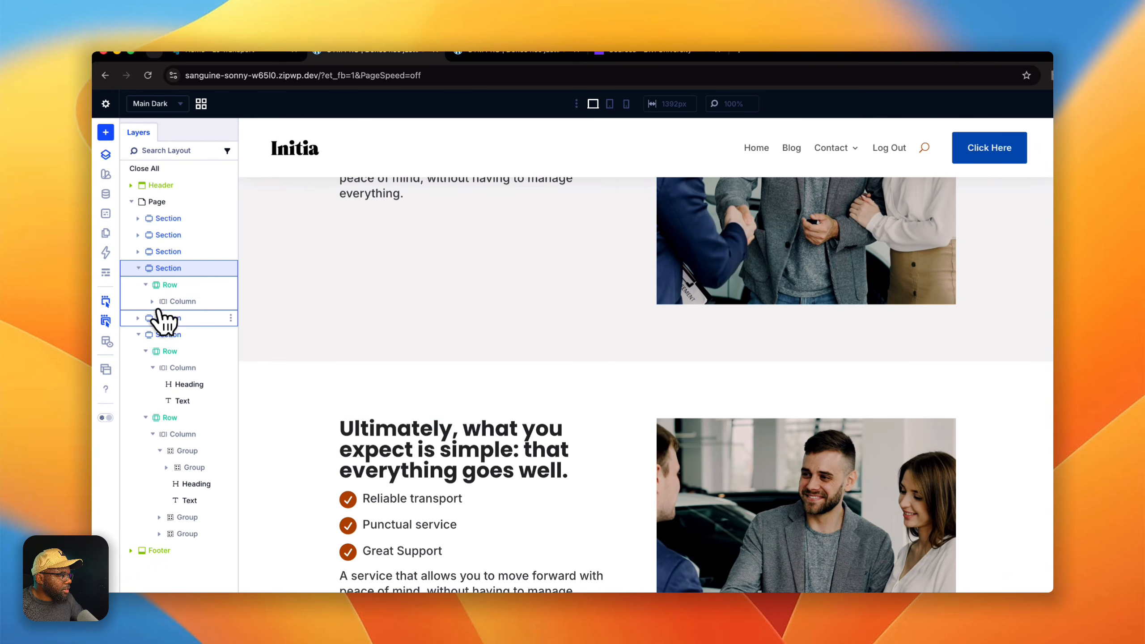
pyautogui.click(153, 302)
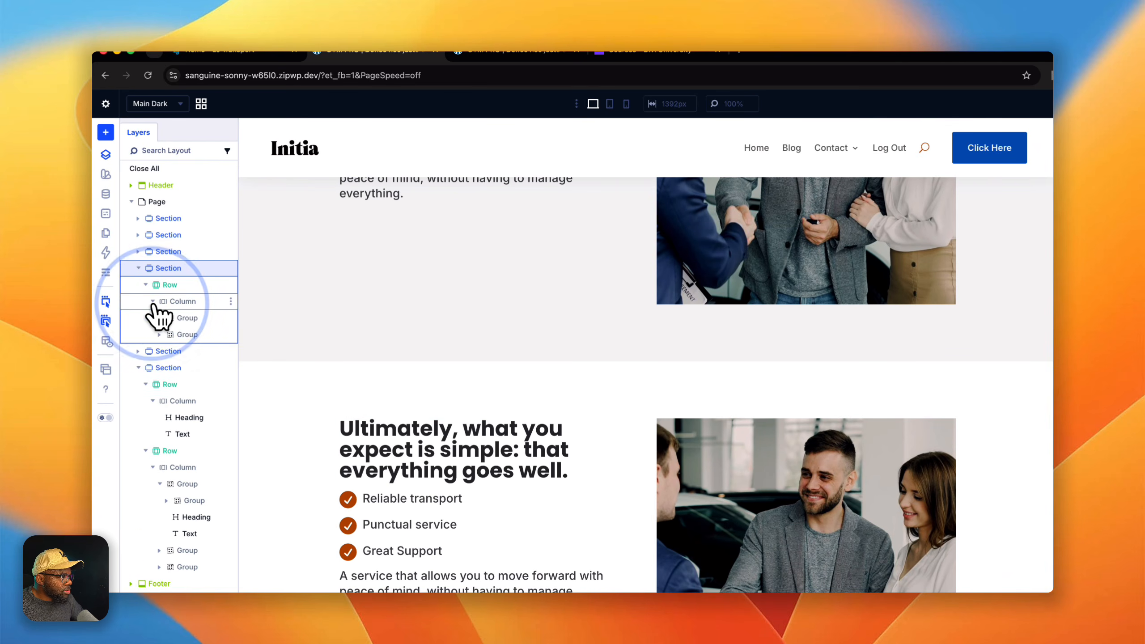
pyautogui.click(210, 335)
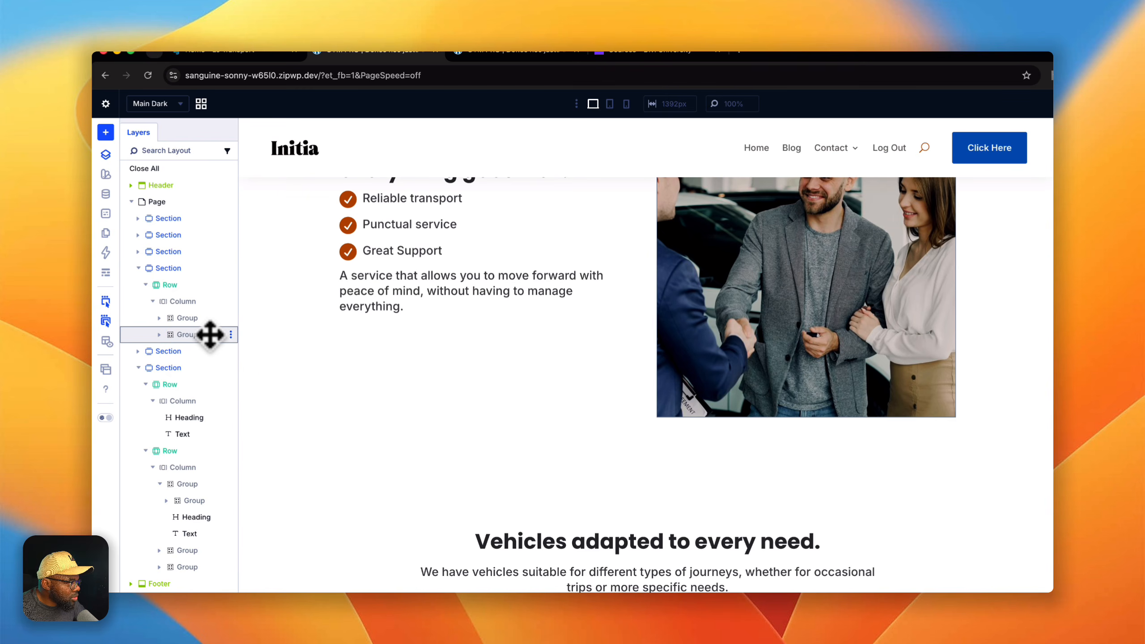
pyautogui.moveTo(209, 323); pyautogui.dragTo(209, 314)
pyautogui.moveTo(209, 311); pyautogui.dragTo(208, 311)
pyautogui.scroll(5, 450, 320)
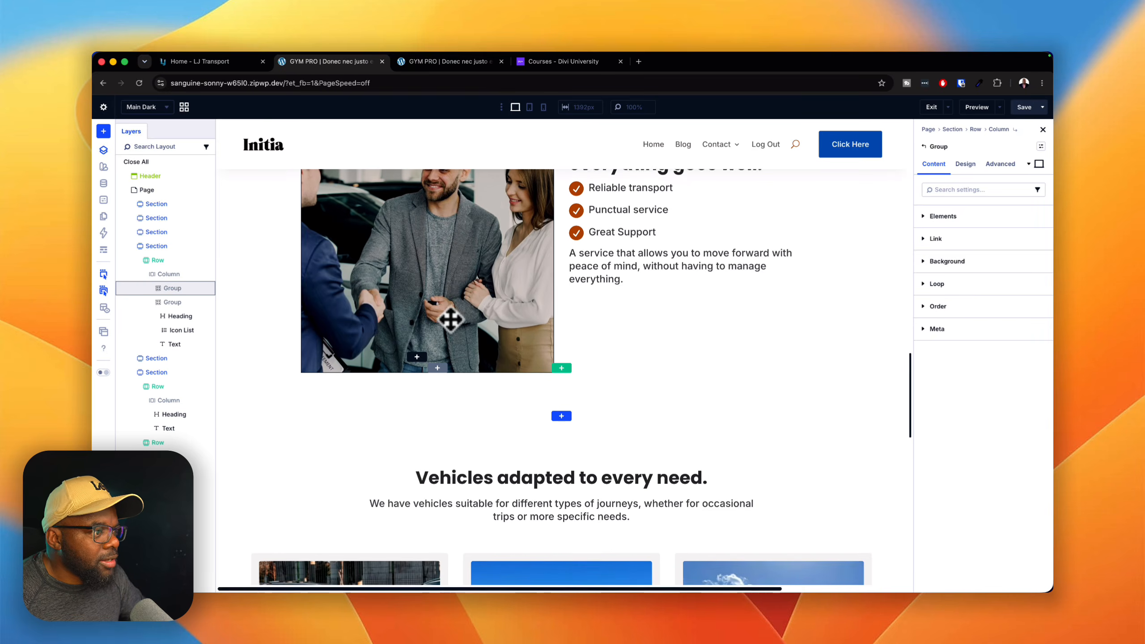
# Compare the reordered section with the original above it and hide the page's layer structure.
pyautogui.scroll(4, 483, 322)
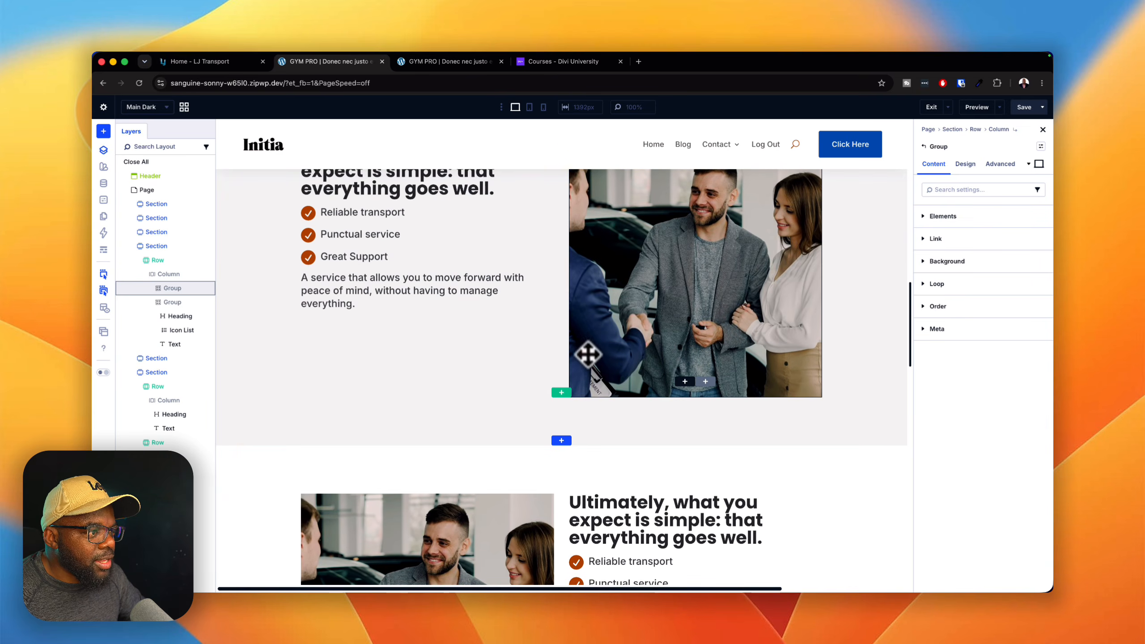
pyautogui.scroll(-5, 586, 356)
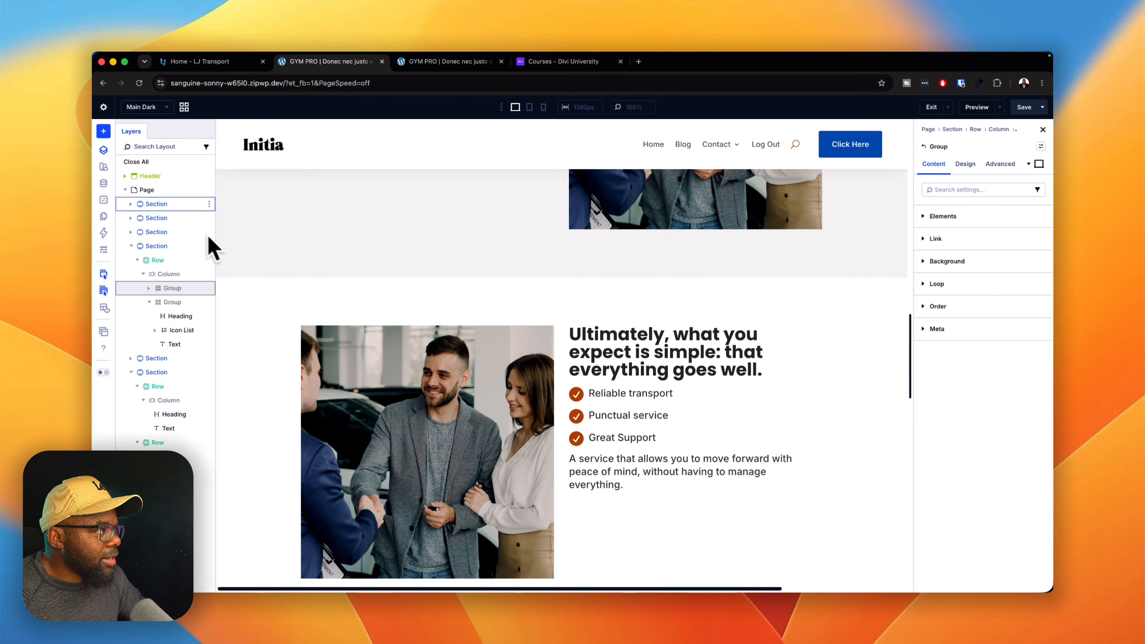
pyautogui.click(104, 151)
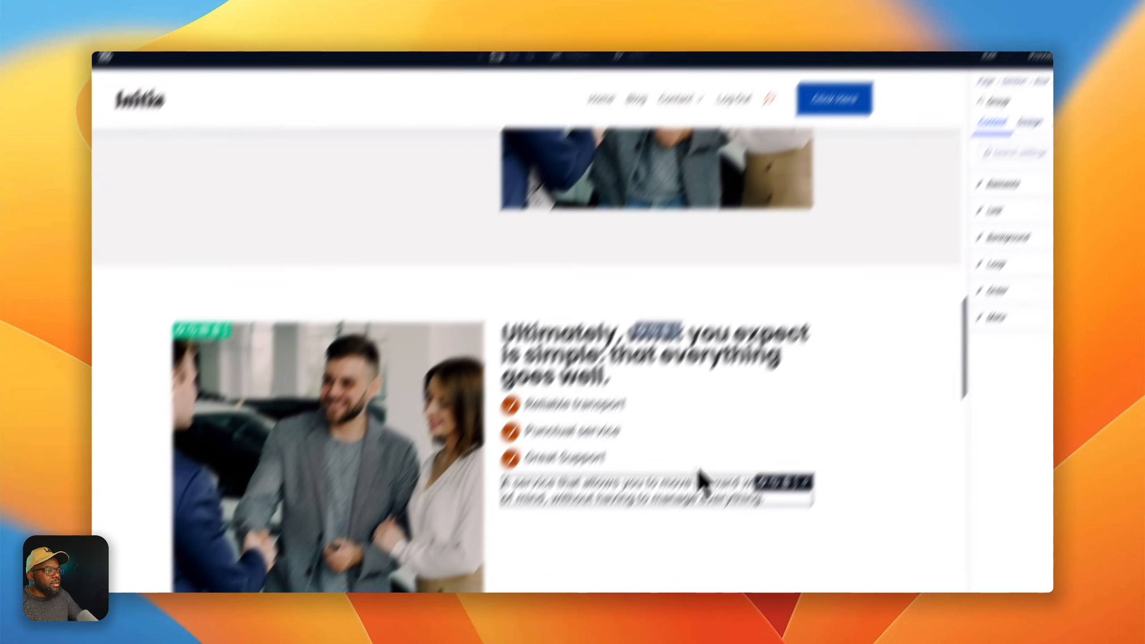
pyautogui.scroll(-5, 863, 573)
pyautogui.scroll(1, 869, 576)
pyautogui.scroll(3, 750, 494)
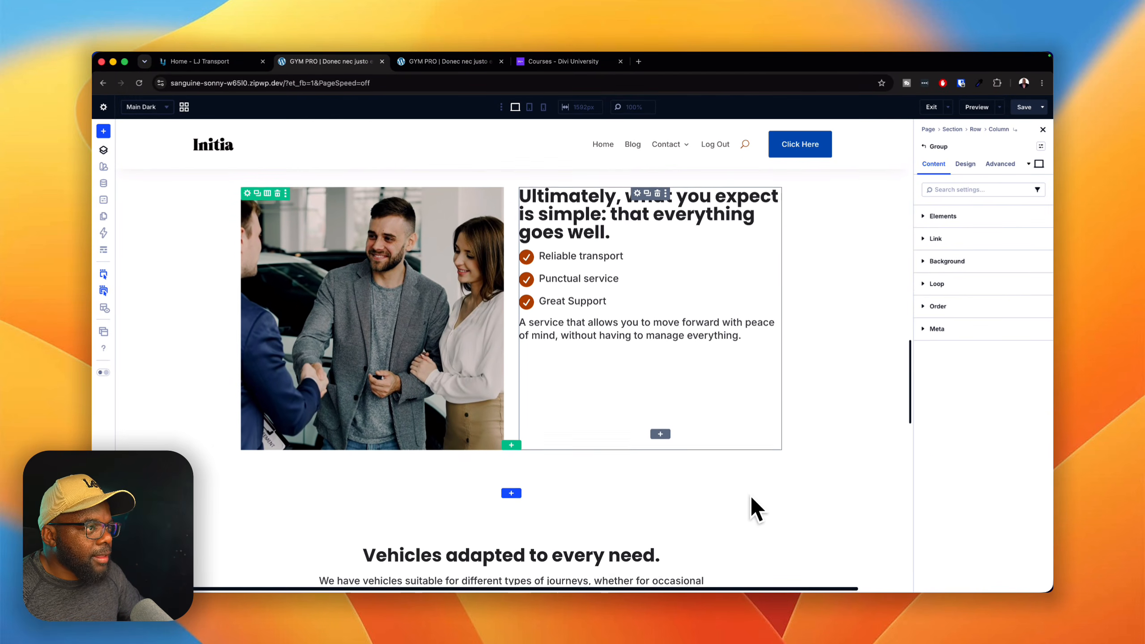
# Copy the local company title from the LJ Transport page and set the duplicated section's heading to "A local company, rooted in the mountain region.".
pyautogui.click(257, 65)
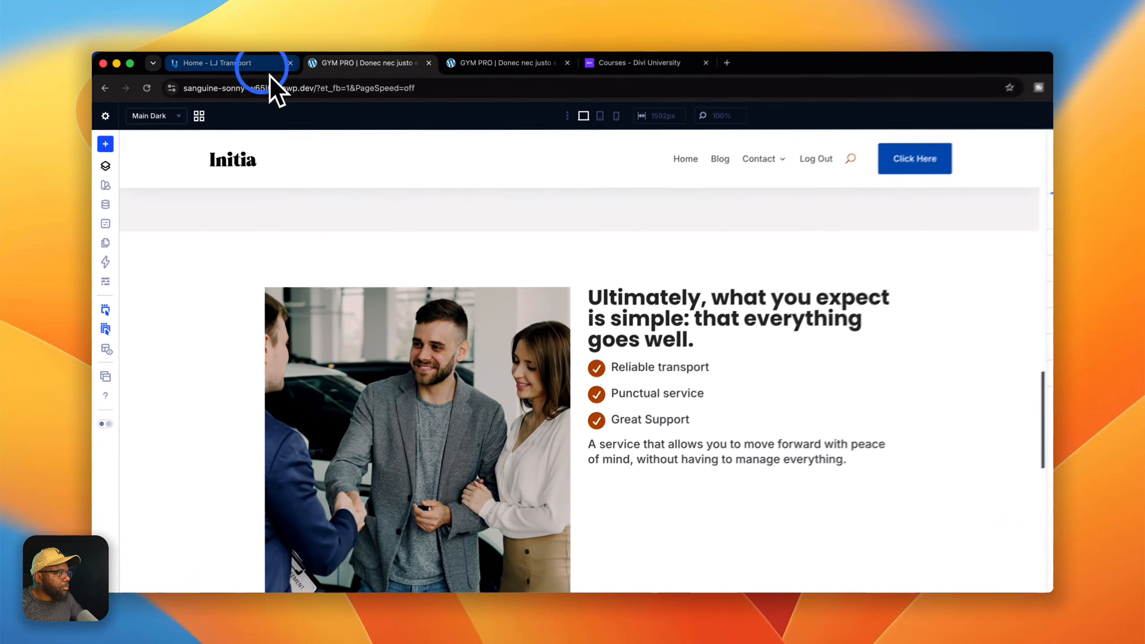
pyautogui.moveTo(504, 249); pyautogui.dragTo(785, 279)
pyautogui.press('super+c')
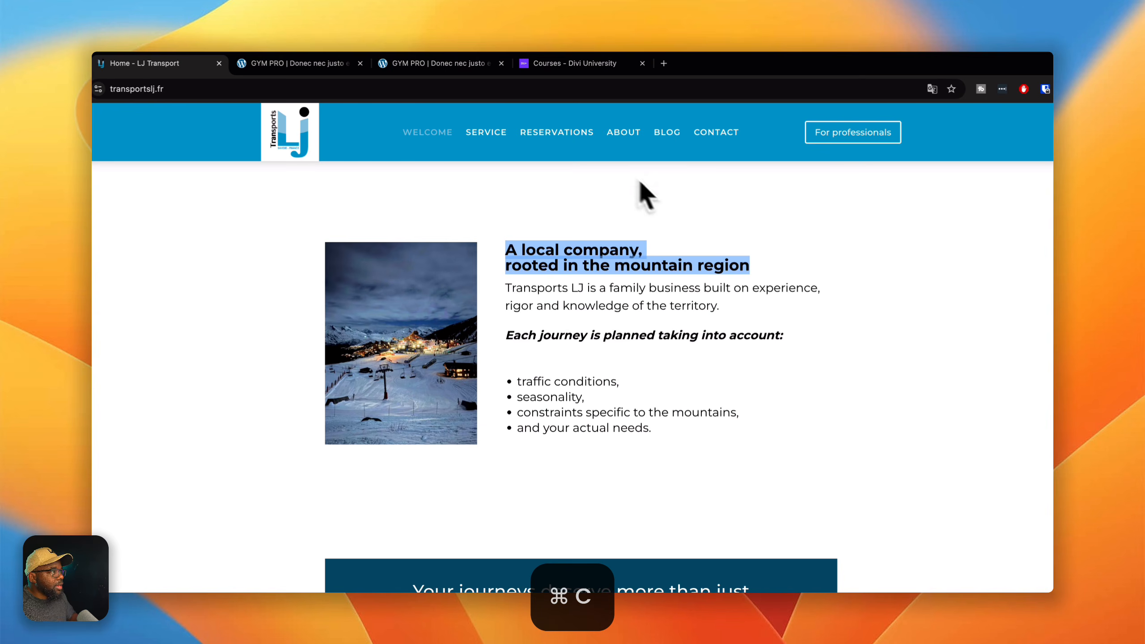
pyautogui.click(297, 63)
pyautogui.tripleClick(992, 311)
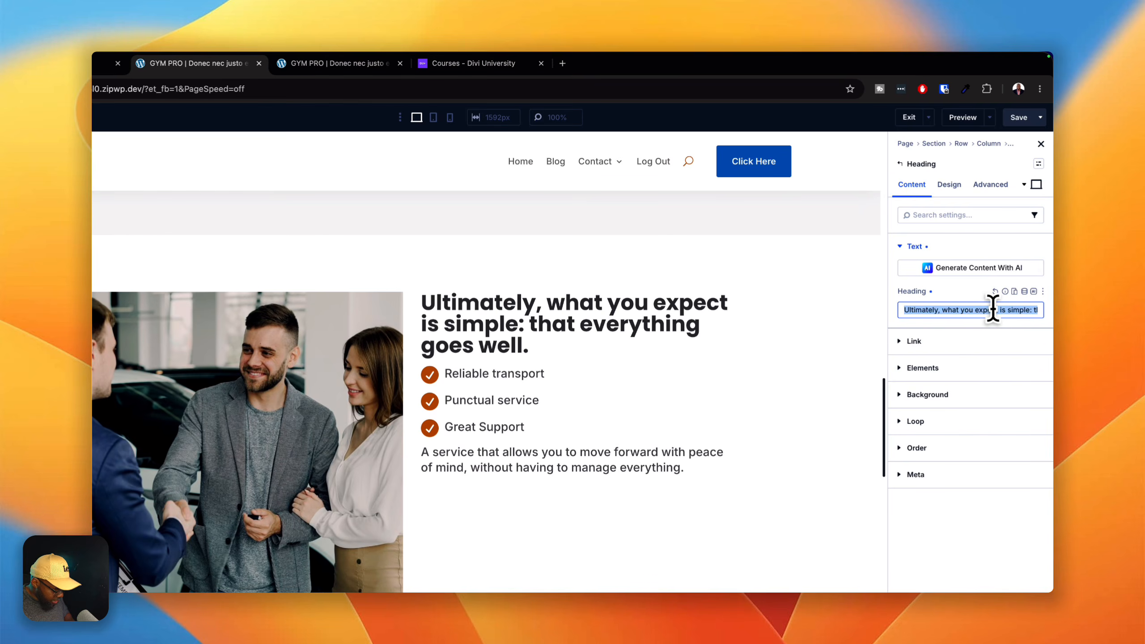
pyautogui.press('super+v')
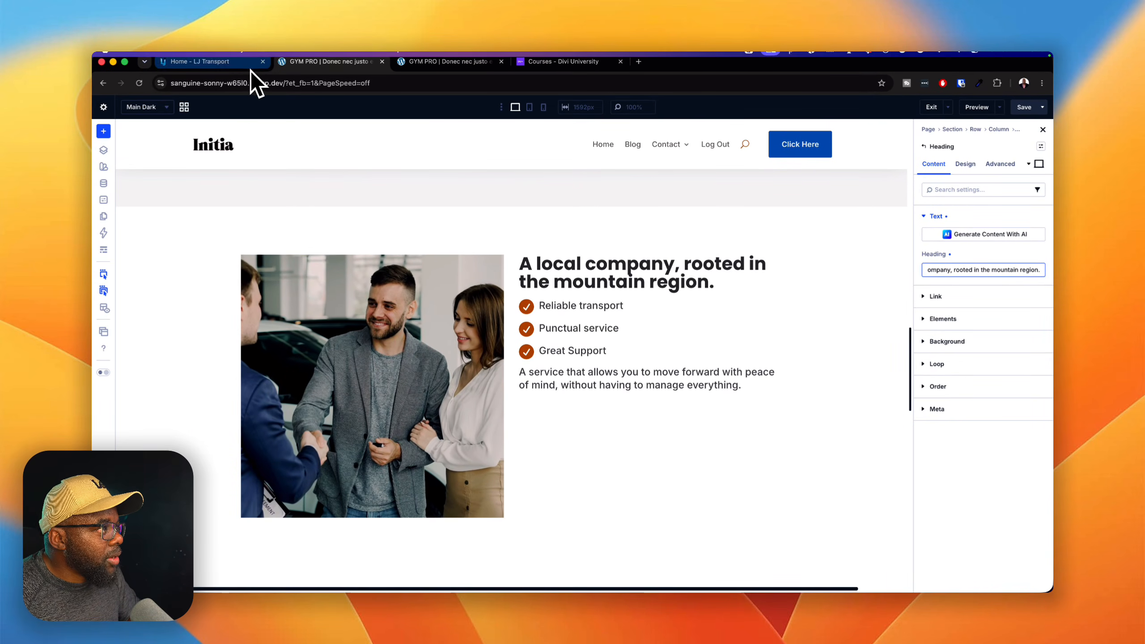
# Replace the section's body text with the copied "Transports LJ is a family business" paragraph and move that text module above the icon list.
pyautogui.click(225, 62)
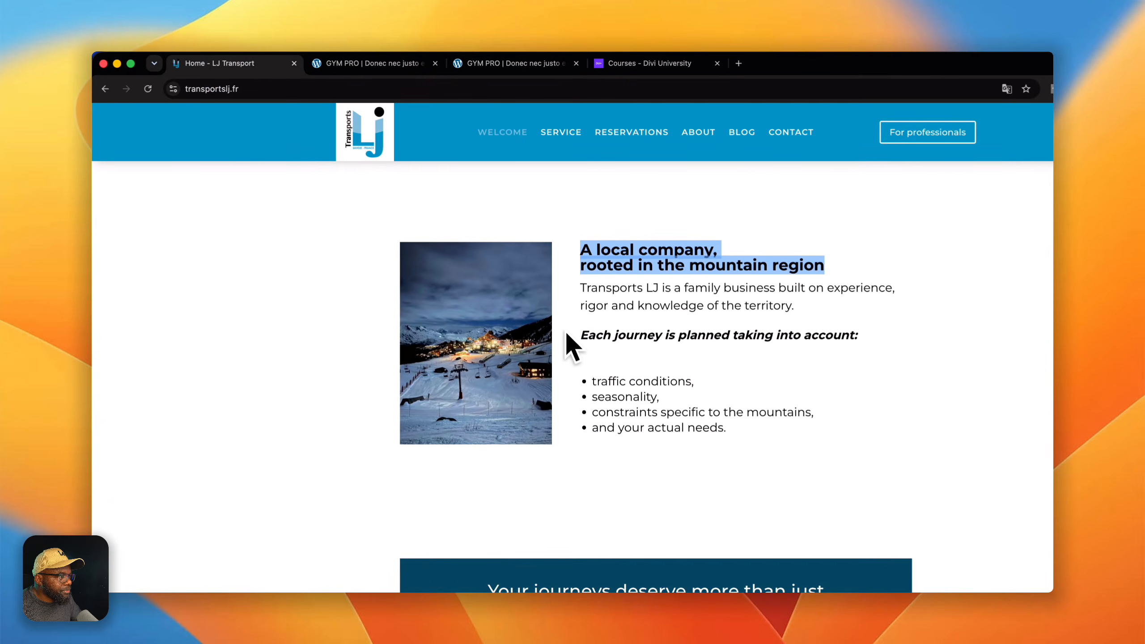
pyautogui.moveTo(580, 289); pyautogui.dragTo(818, 315)
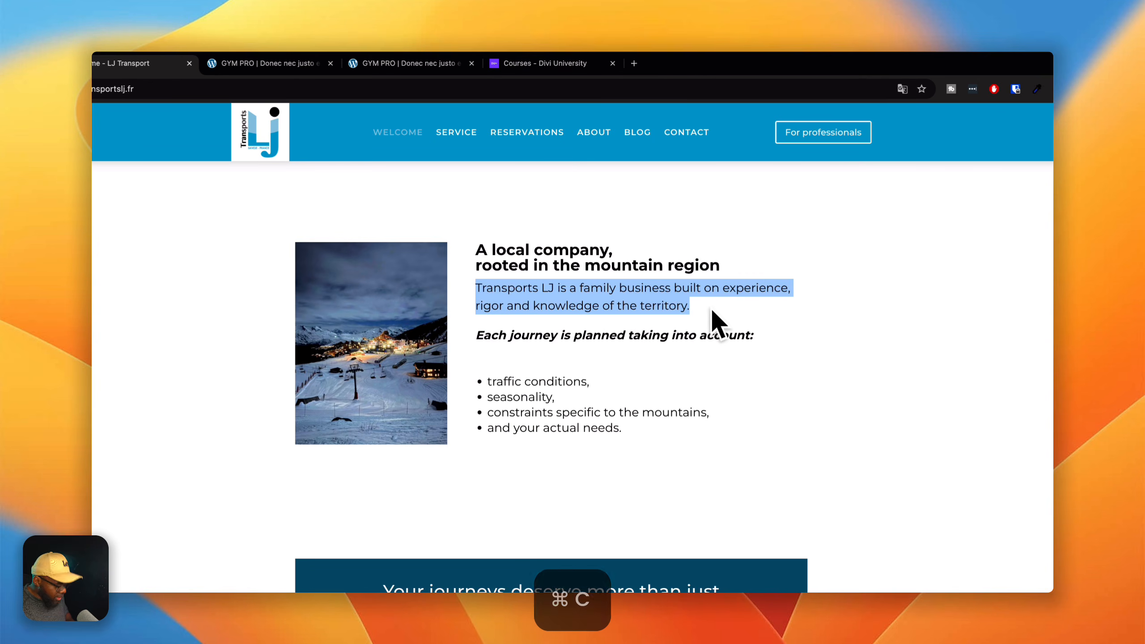
pyautogui.click(277, 62)
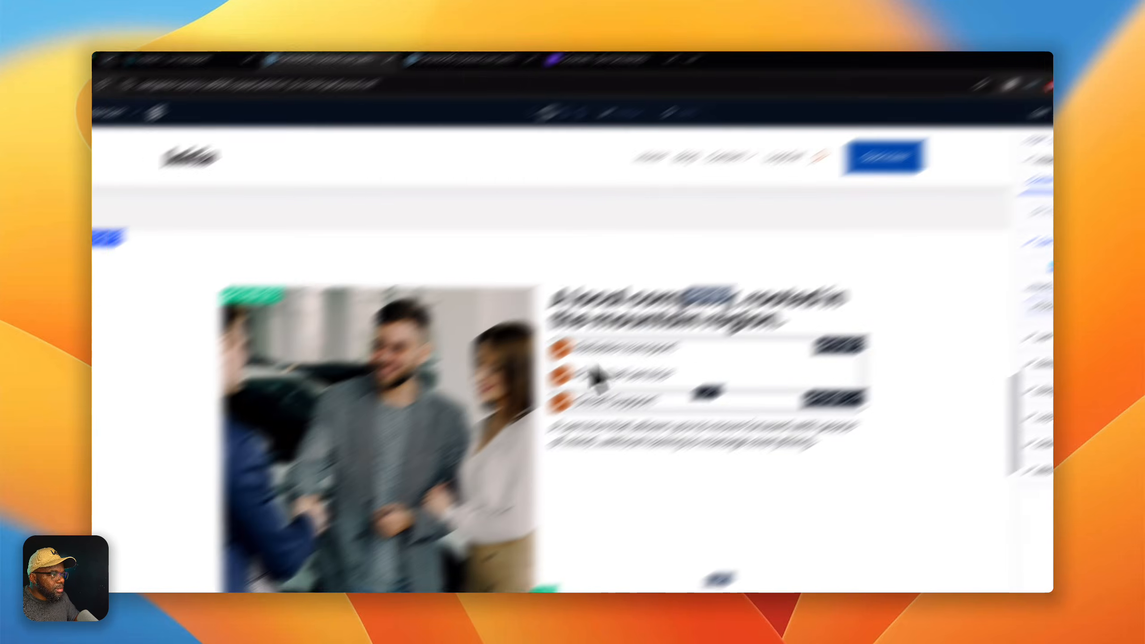
pyautogui.click(599, 435)
pyautogui.moveTo(1031, 296); pyautogui.dragTo(895, 275)
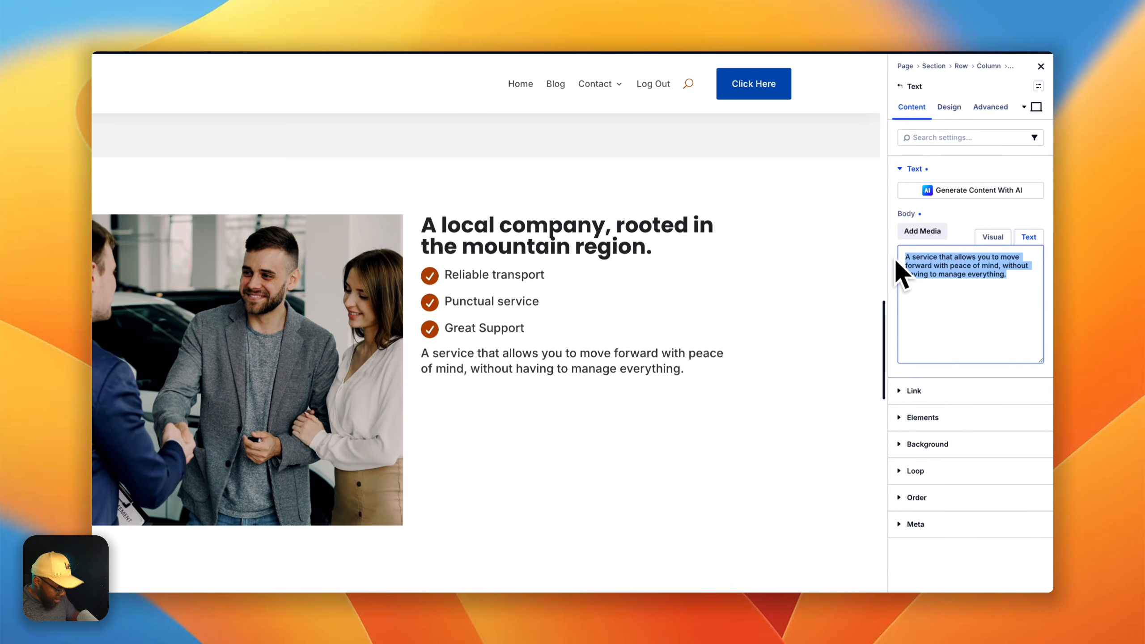
pyautogui.press('super+v')
pyautogui.moveTo(577, 361); pyautogui.dragTo(649, 277)
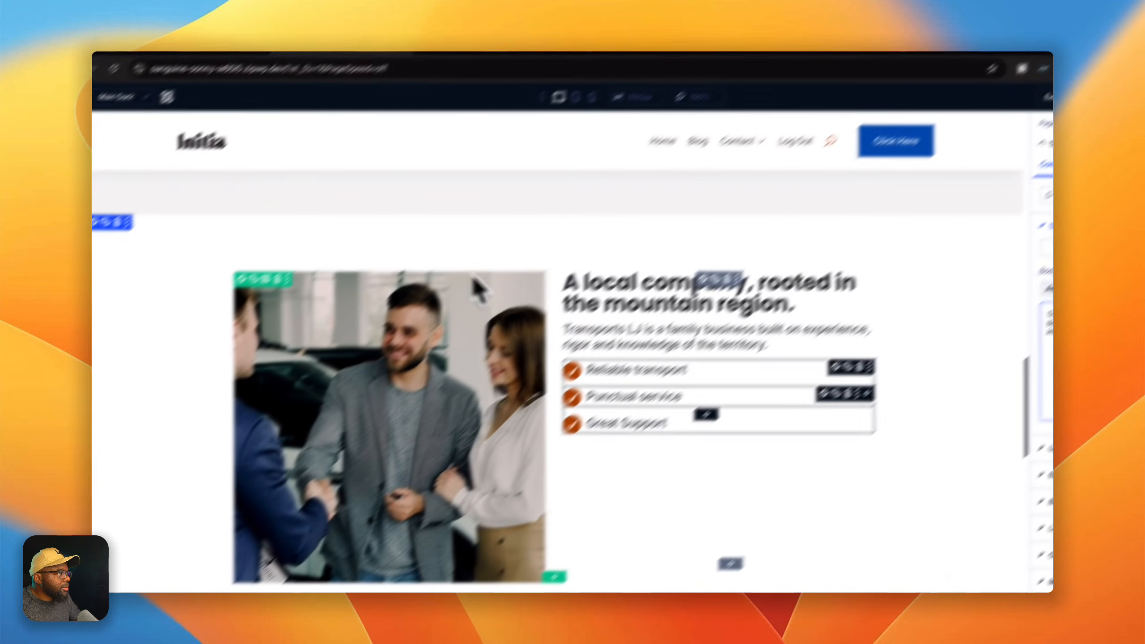
# Copy the line "Each journey is planned taking into account:" from the LJ Transport page's local company section.
pyautogui.click(151, 63)
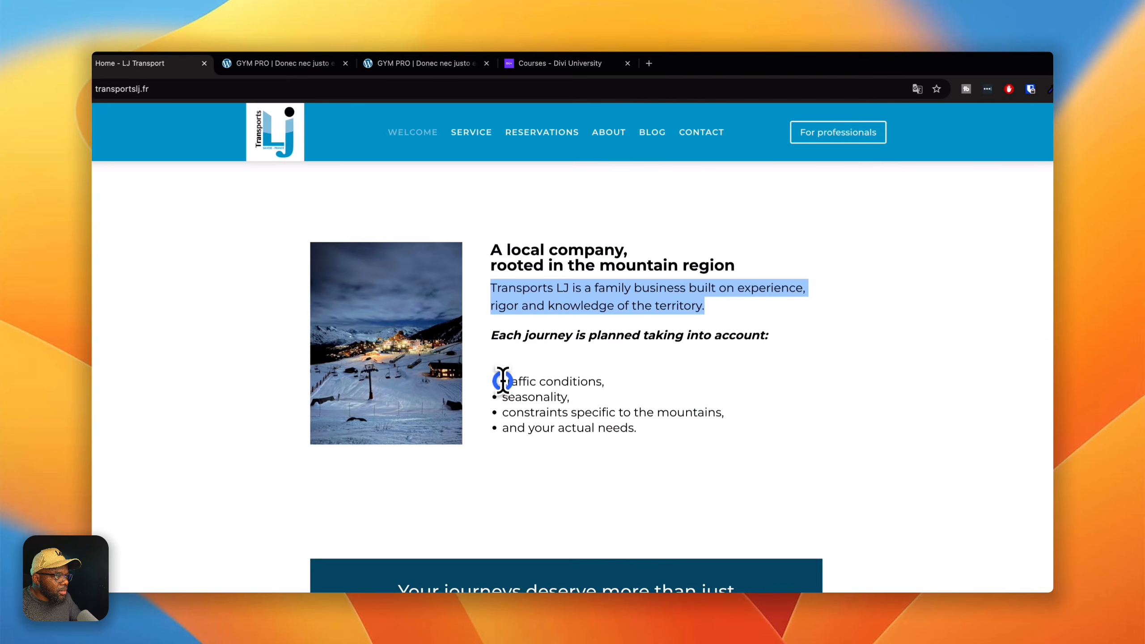
pyautogui.moveTo(502, 382); pyautogui.dragTo(612, 396)
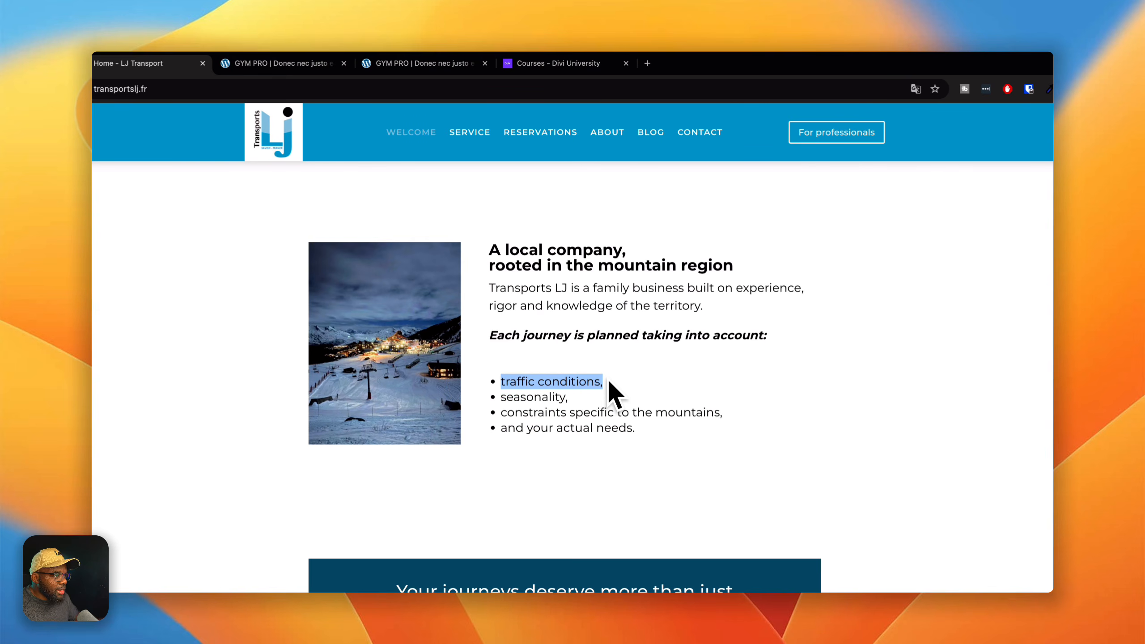
pyautogui.moveTo(490, 336); pyautogui.dragTo(766, 338)
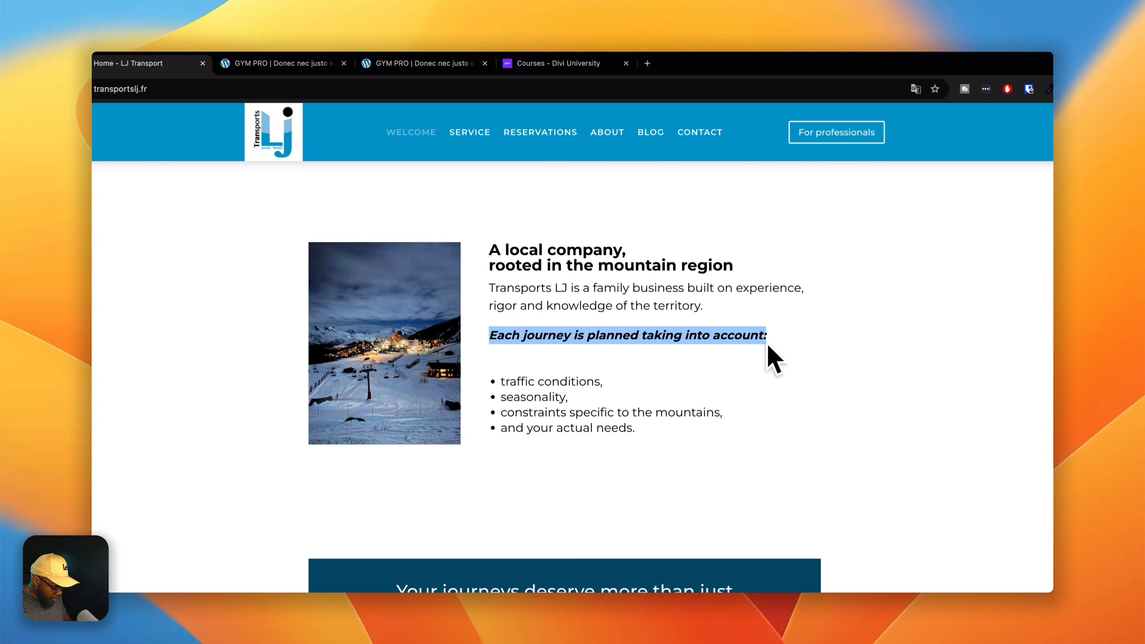
pyautogui.press('super+c')
# Add a Heading module below the section's body text in the Divi page, reading "Each journey is planned taking into account:".
pyautogui.click(324, 63)
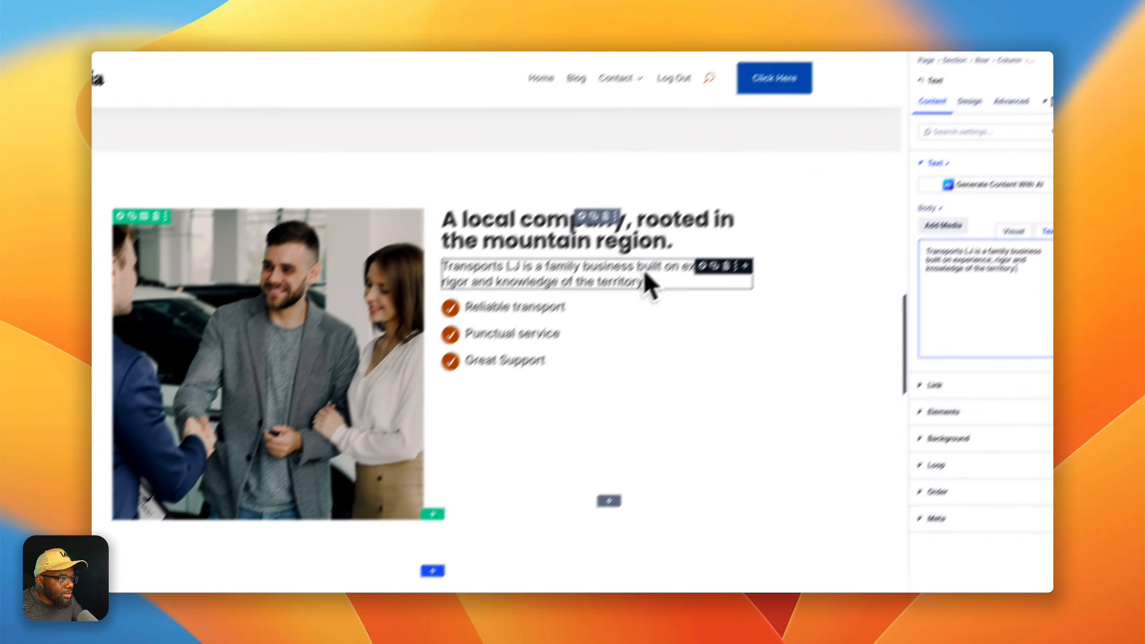
pyautogui.click(745, 266)
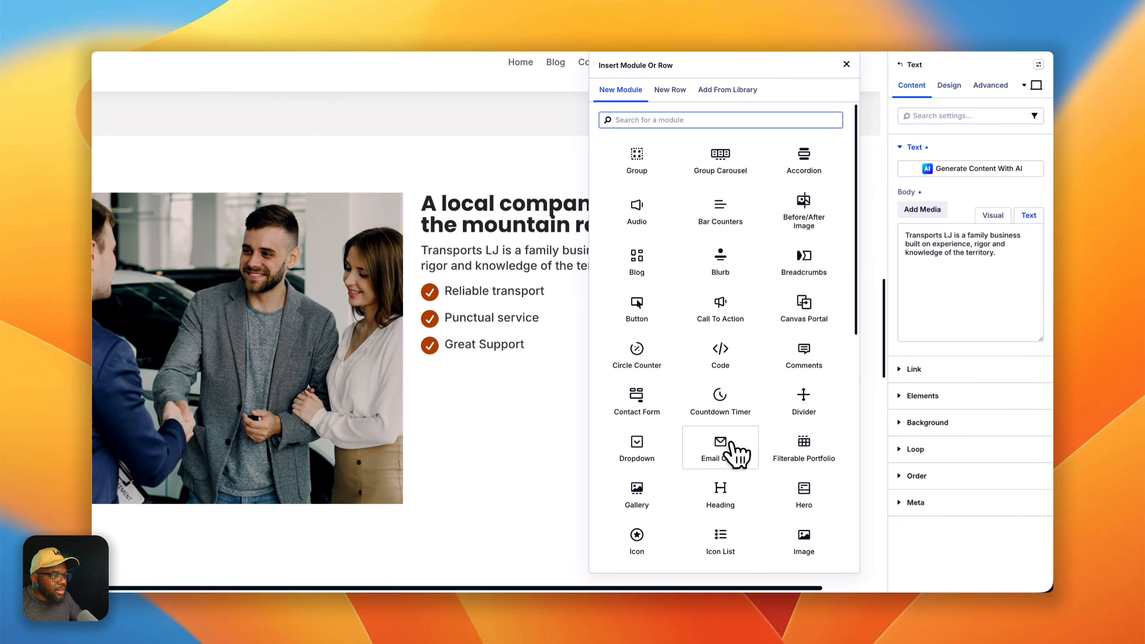
pyautogui.click(735, 482)
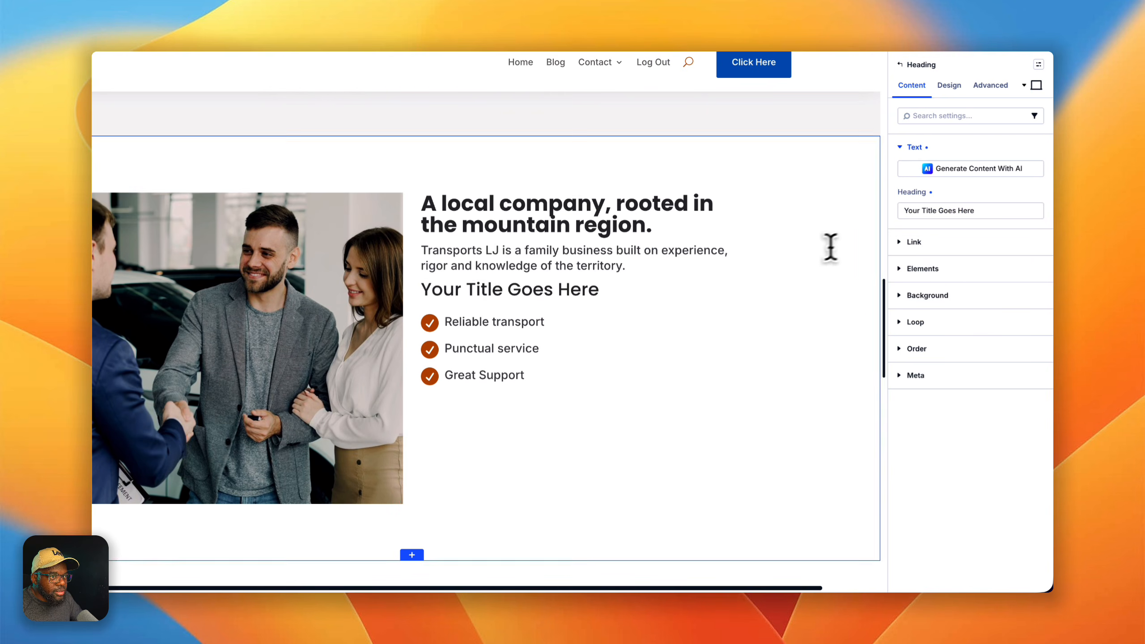
pyautogui.click(983, 211)
pyautogui.press('super+a')
pyautogui.press('super+v')
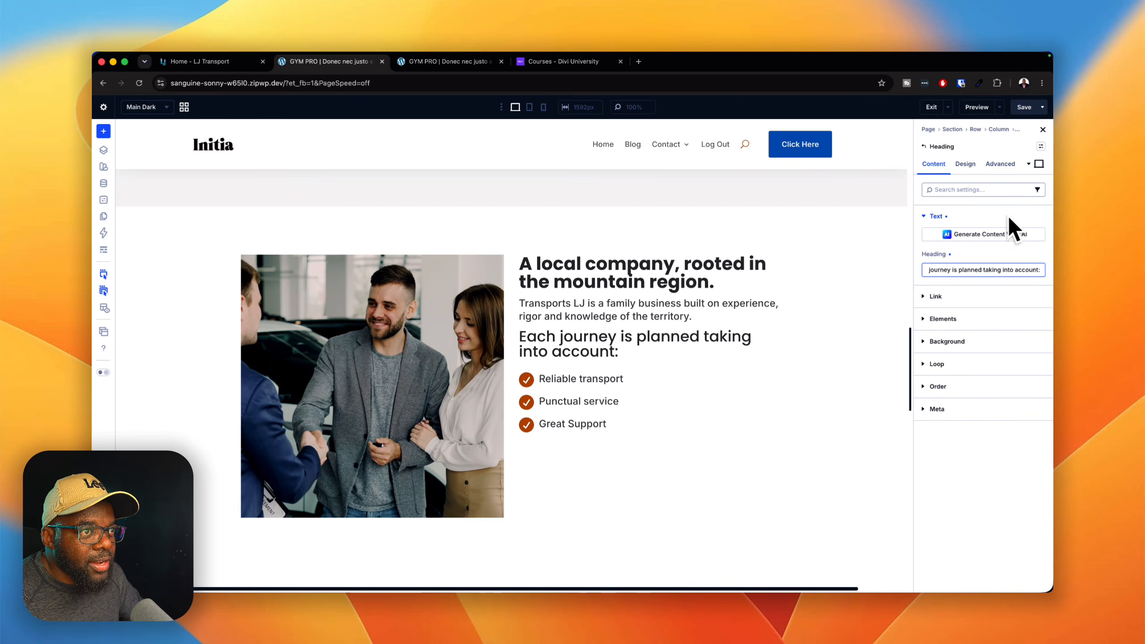
# Try the k-h5 heading text preset on the new heading and replace it with k-h4.
pyautogui.click(965, 164)
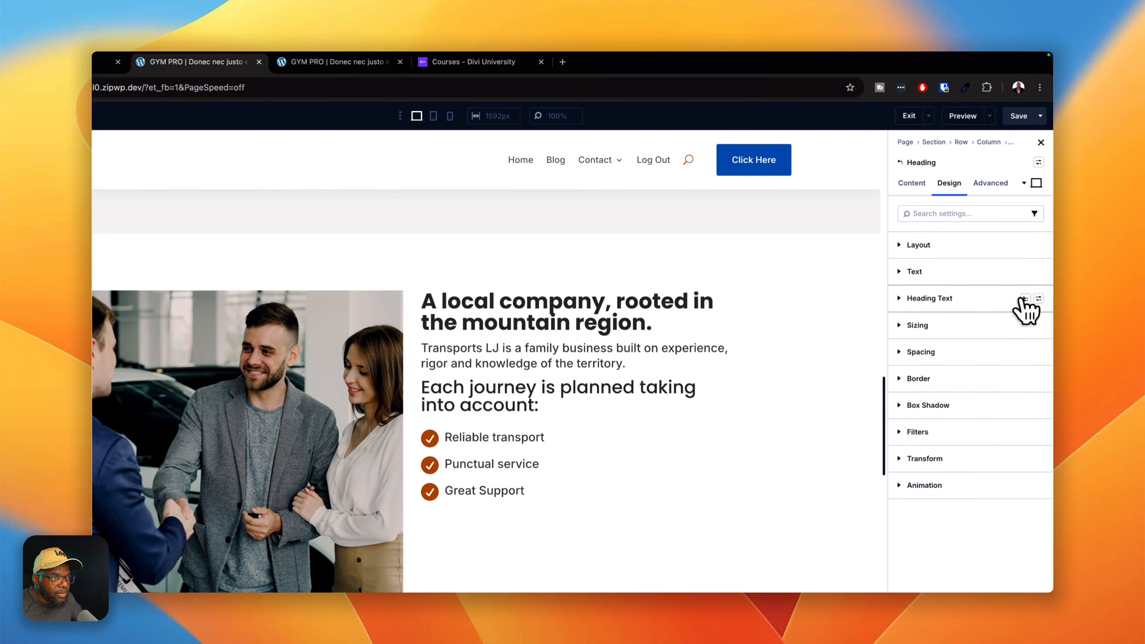
pyautogui.click(1039, 301)
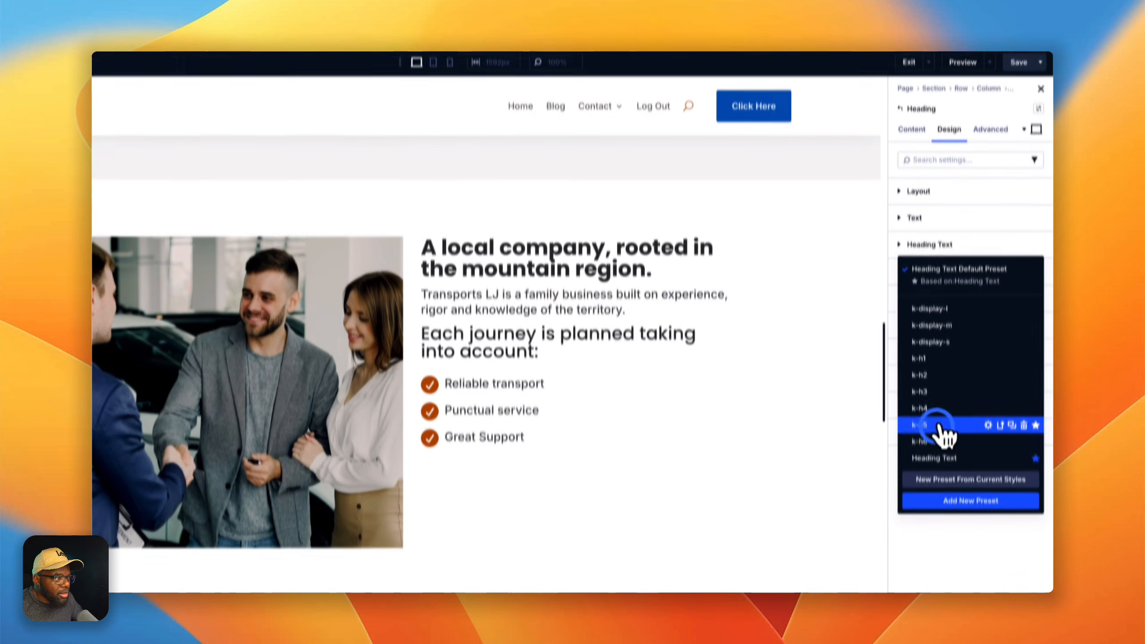
pyautogui.click(947, 479)
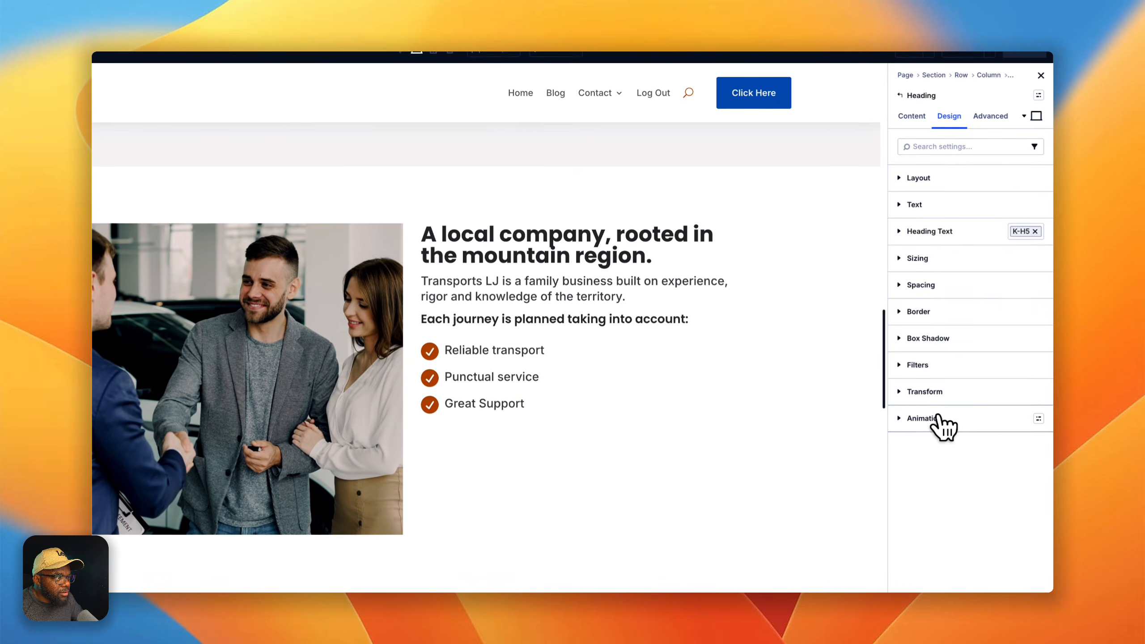
pyautogui.click(1035, 230)
pyautogui.click(1039, 231)
pyautogui.click(920, 393)
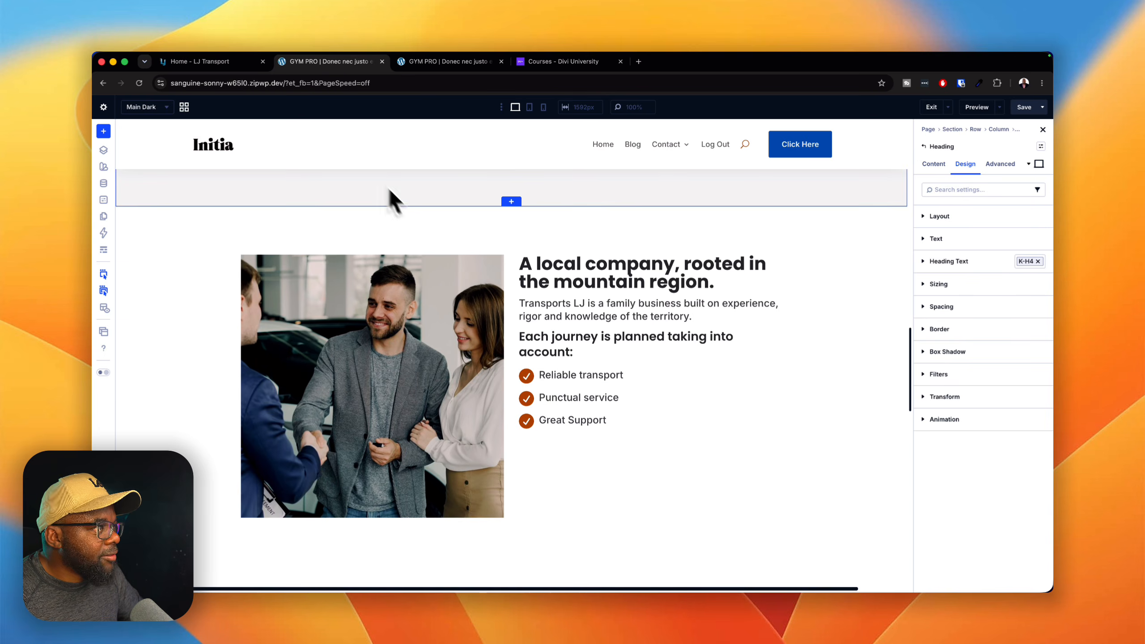
# Copy the first bullet from the LJ Transport page and set the section's first icon list item to "traffic conditions,".
pyautogui.click(244, 63)
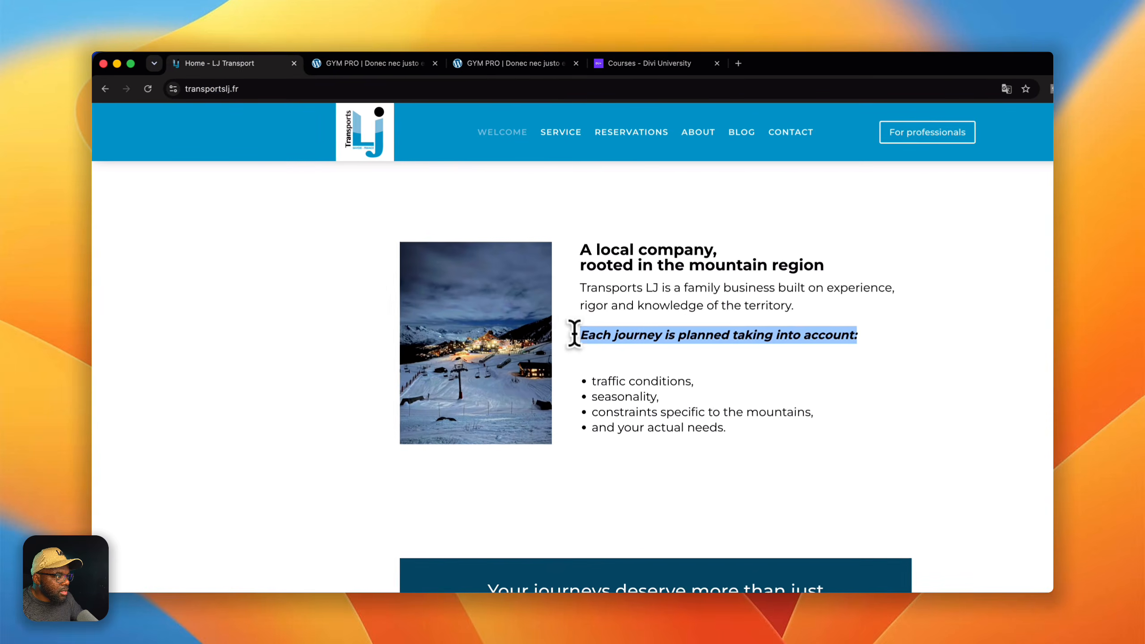
pyautogui.click(592, 383)
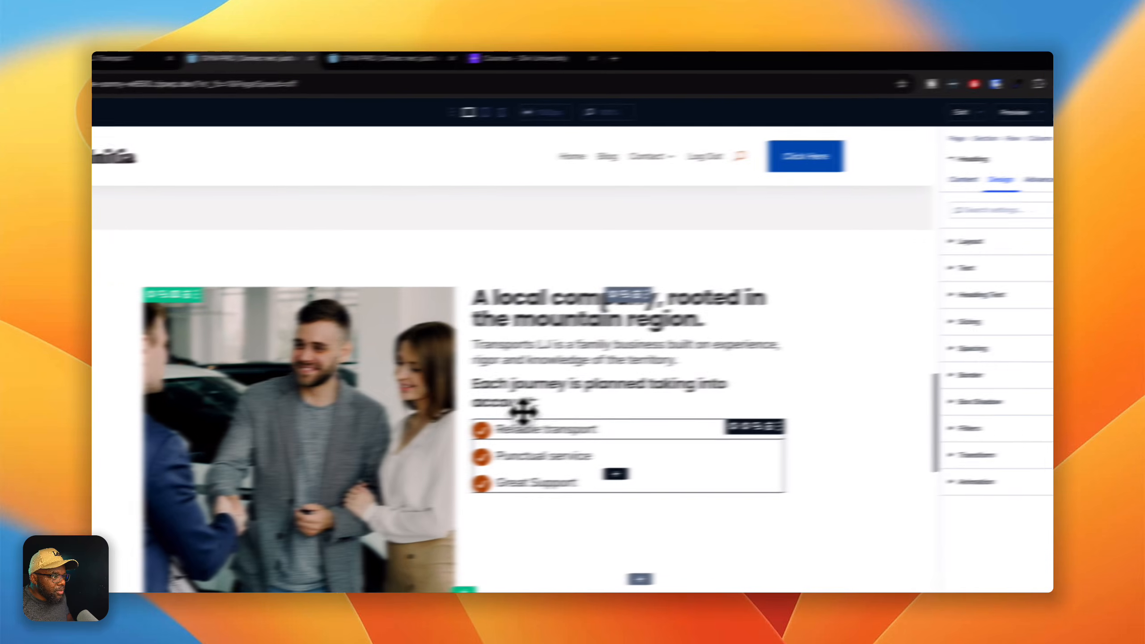
pyautogui.click(675, 433)
pyautogui.click(917, 186)
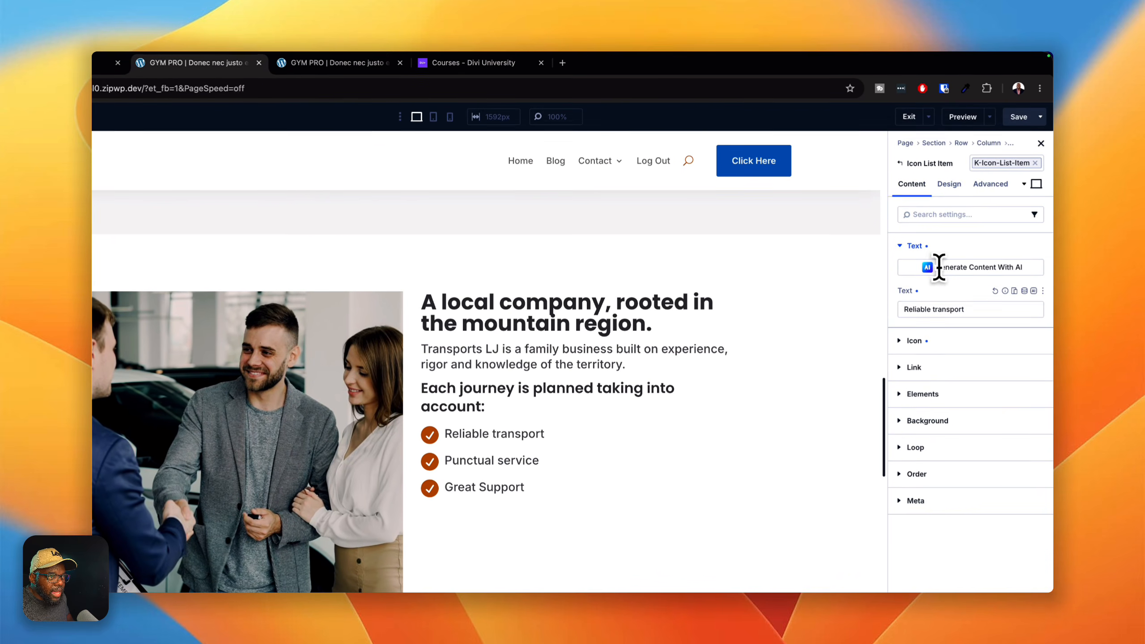
pyautogui.tripleClick(948, 304)
pyautogui.press('super+v')
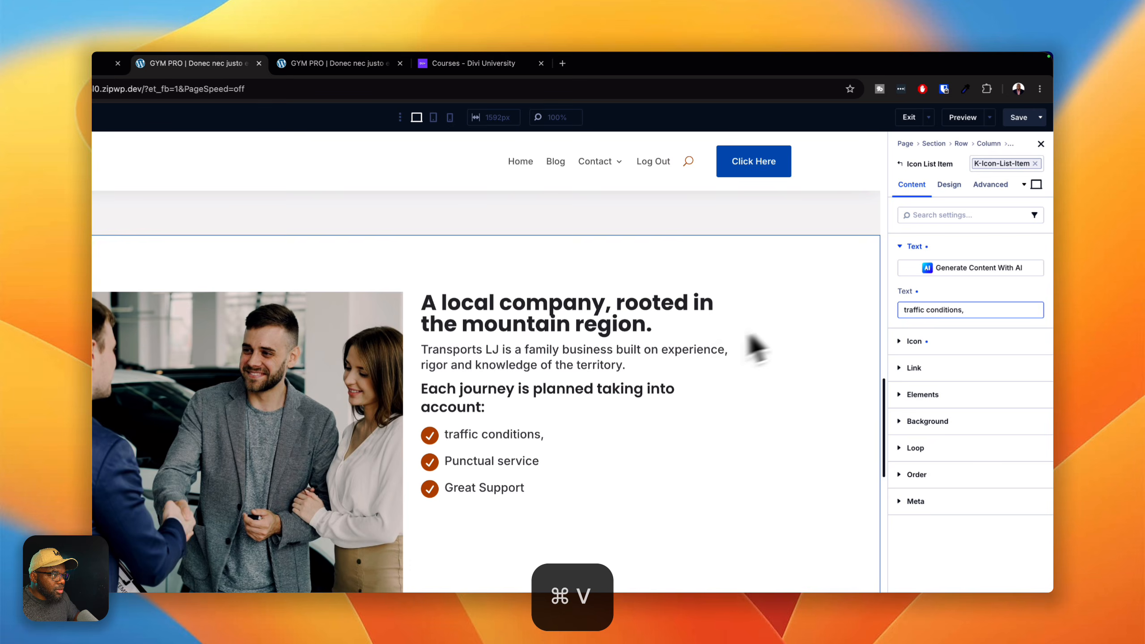
# Check the LJ Transport page's imagery and replace the local company section's photo with the media library picture of a road through open landscape.
pyautogui.click(222, 64)
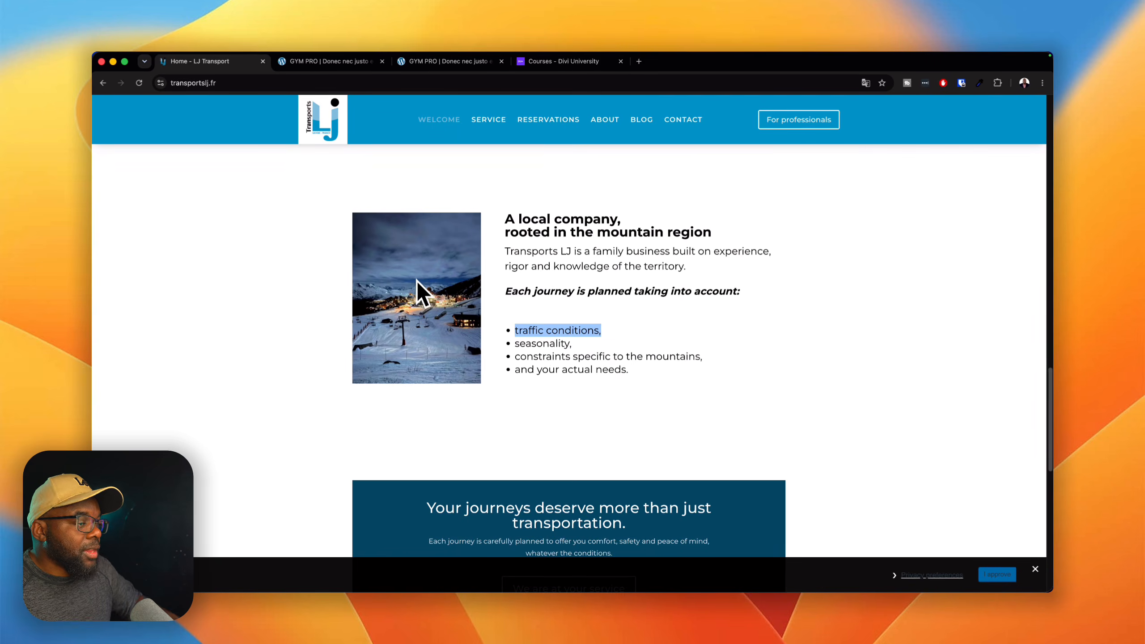
pyautogui.scroll(10, 415, 287)
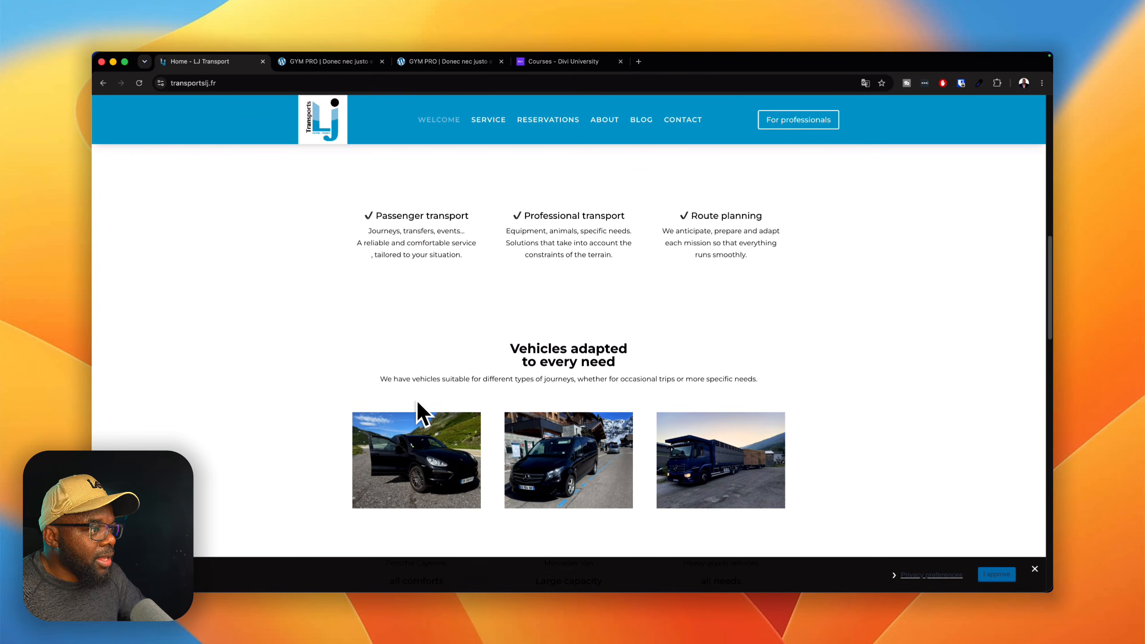
pyautogui.scroll(10, 440, 375)
pyautogui.scroll(-10, 448, 367)
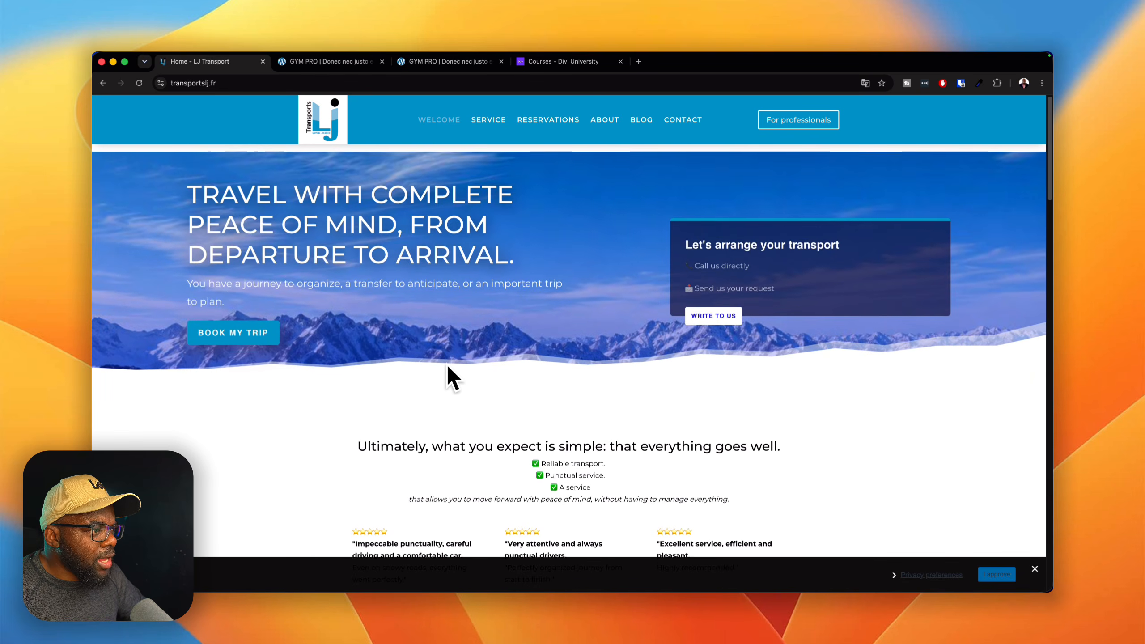
pyautogui.scroll(-5, 449, 367)
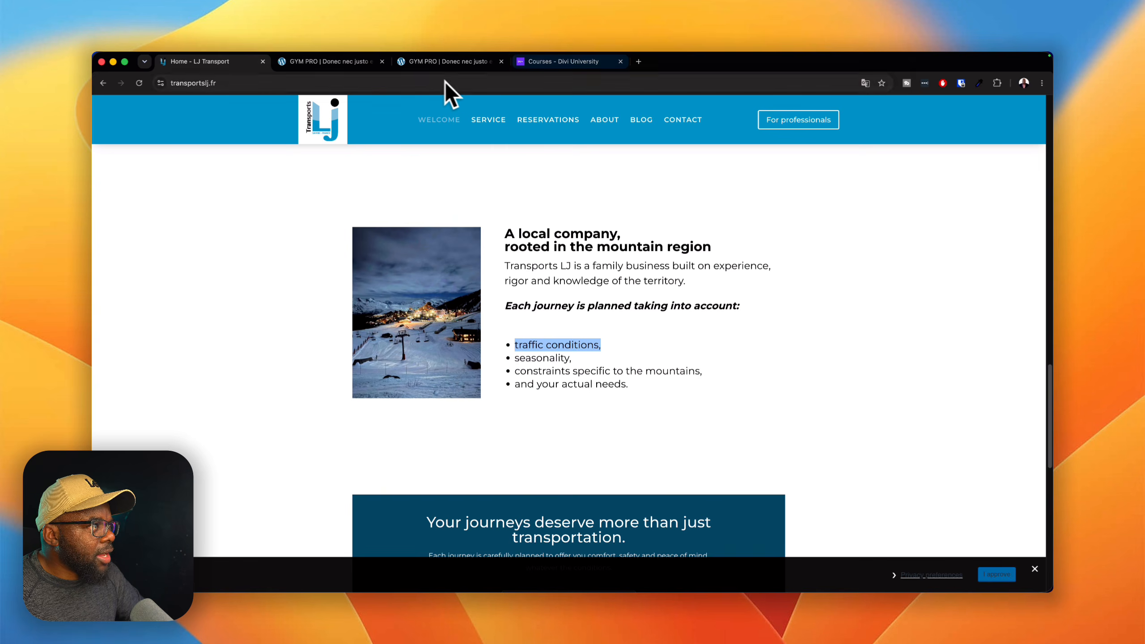
pyautogui.click(358, 63)
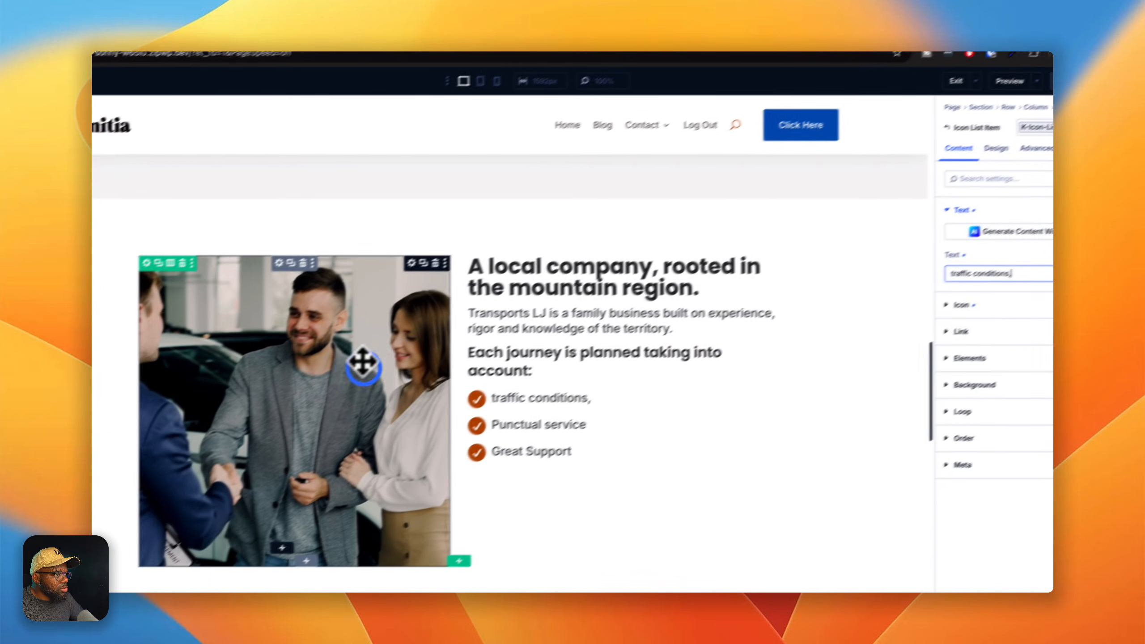
pyautogui.click(363, 363)
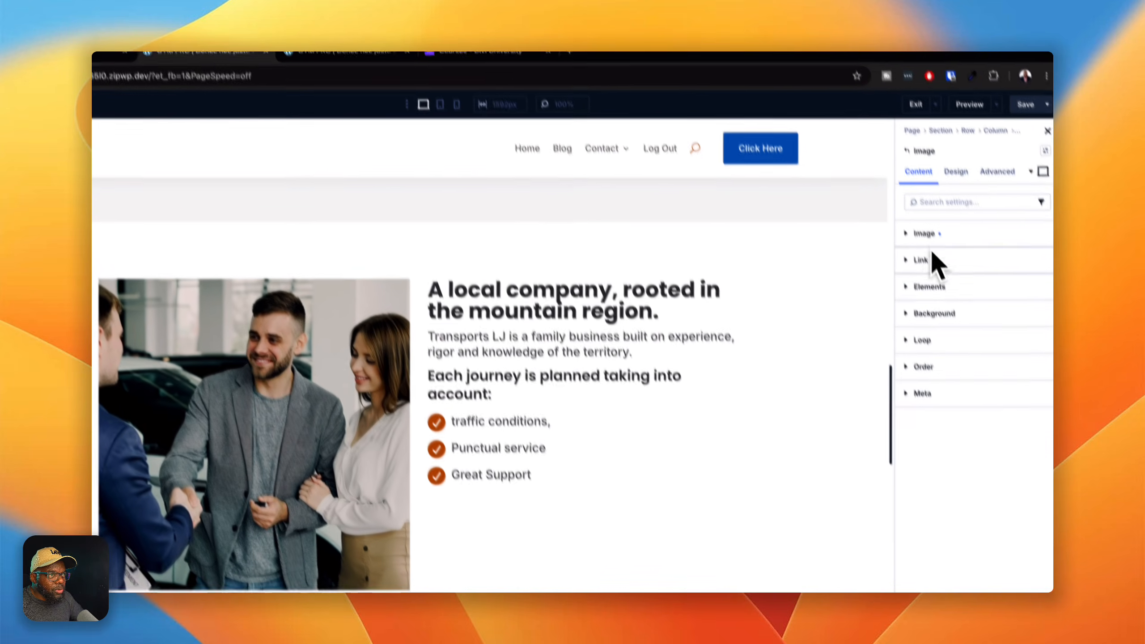
pyautogui.click(970, 247)
pyautogui.click(972, 333)
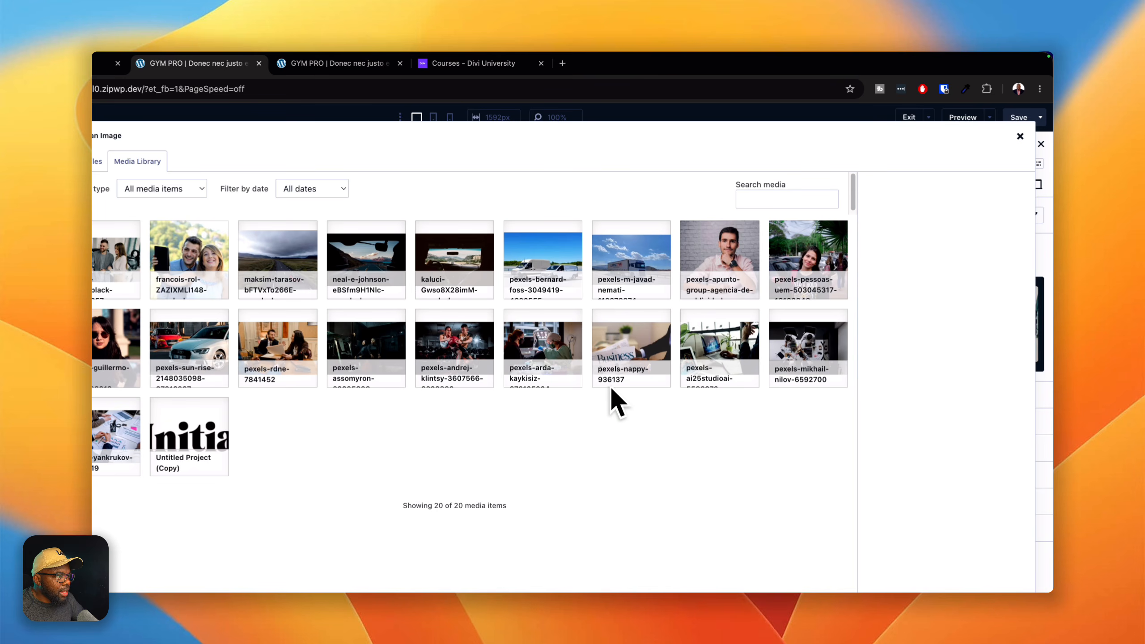
pyautogui.click(281, 263)
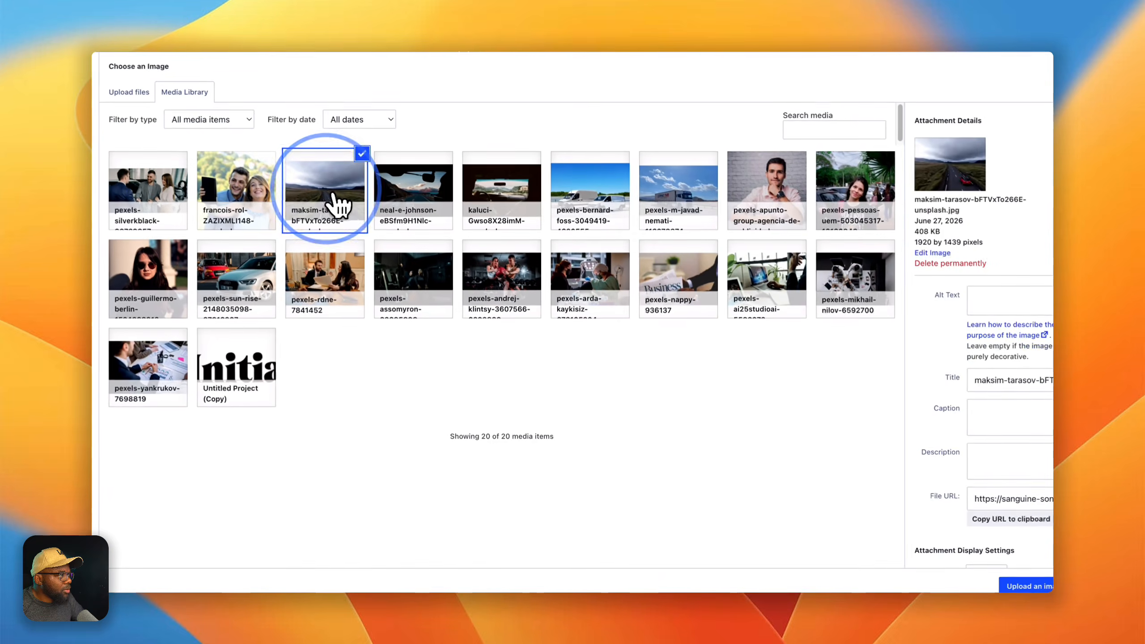
pyautogui.click(997, 562)
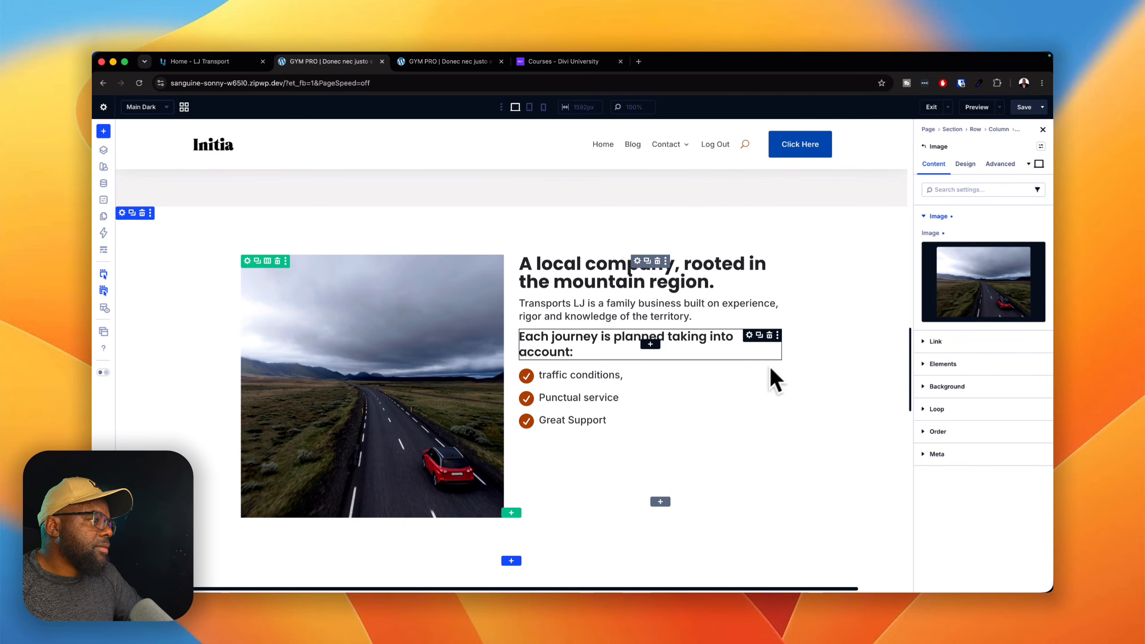
# Check the new image section against the one above it and save the page.
pyautogui.scroll(5, 852, 301)
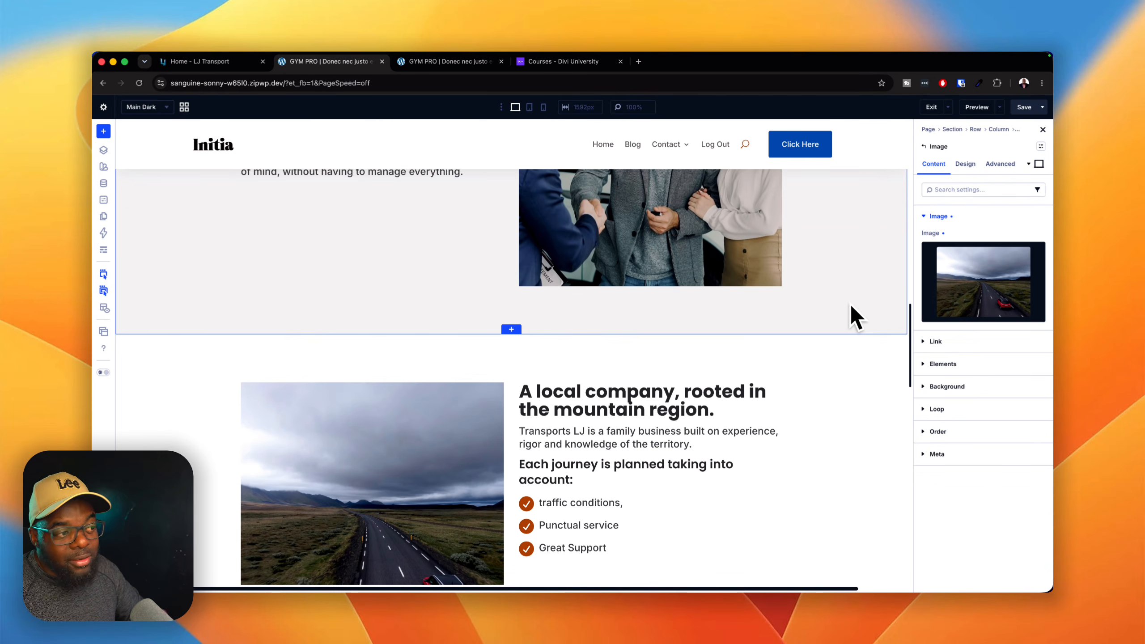
pyautogui.scroll(10, 852, 316)
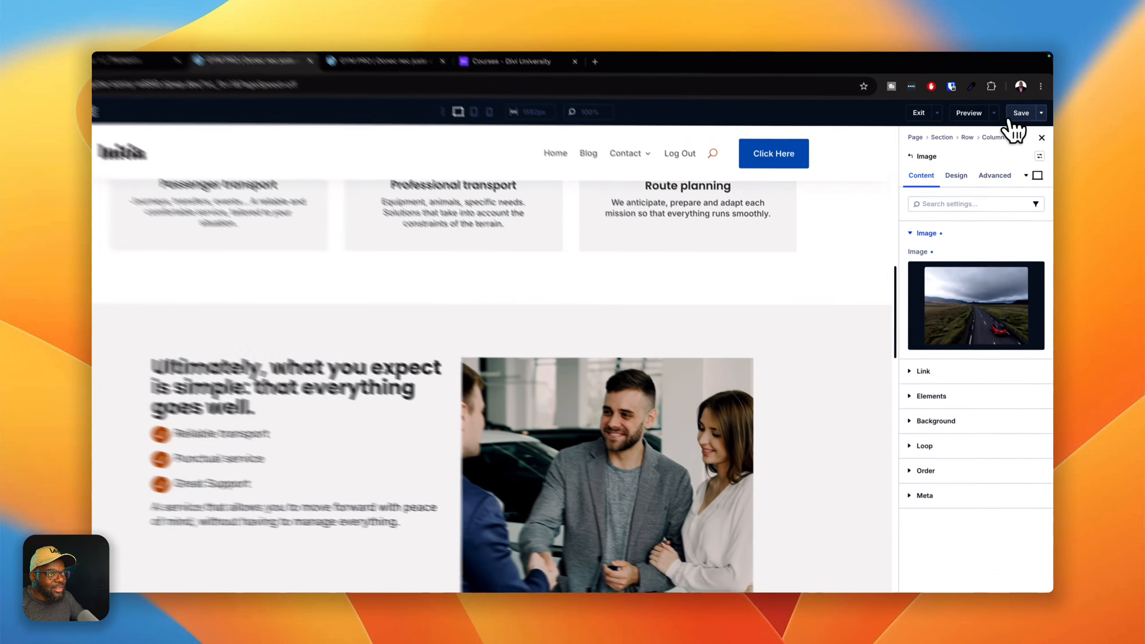
pyautogui.click(1012, 118)
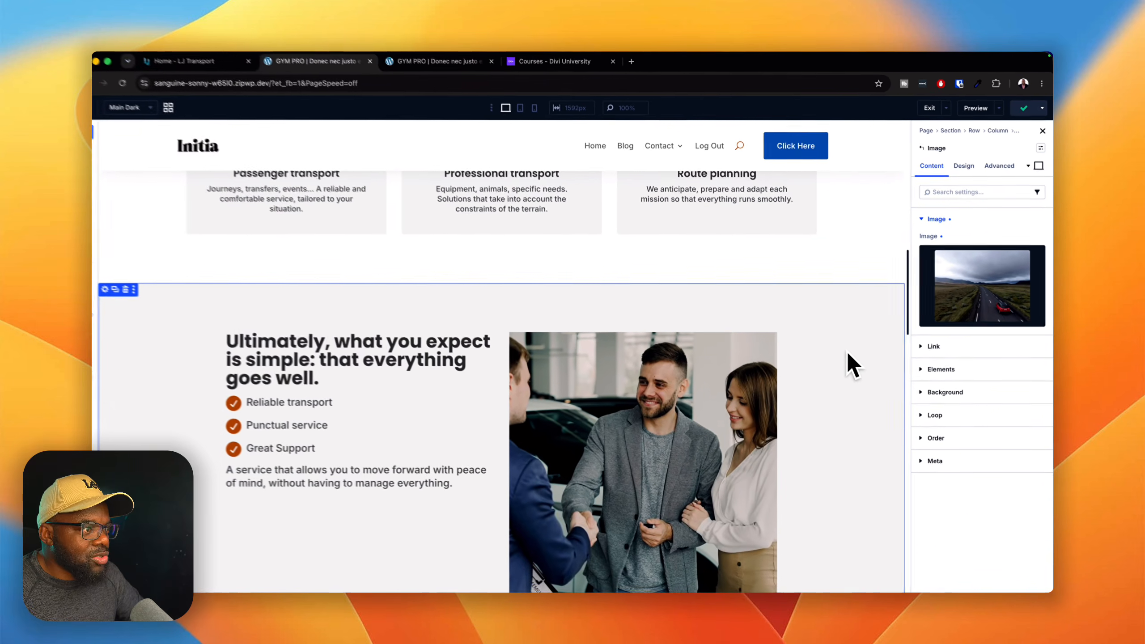
# Review the rebuilt home page down to the testimonials and back up to the hero, and return to the LJ Transport page.
pyautogui.scroll(-10, 849, 355)
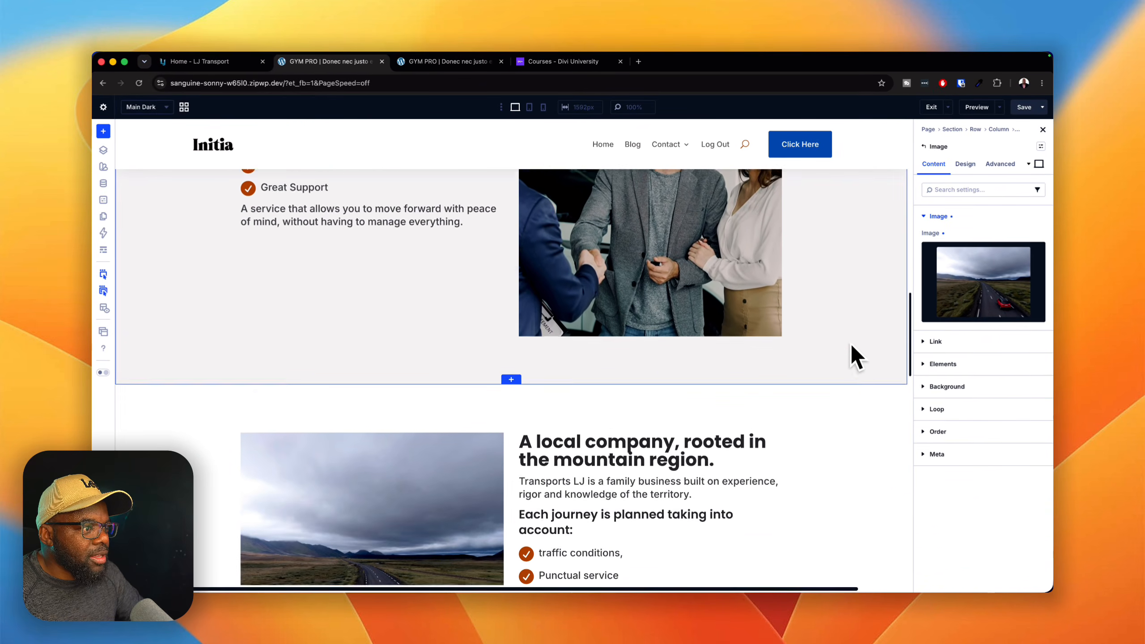
pyautogui.scroll(-8, 856, 354)
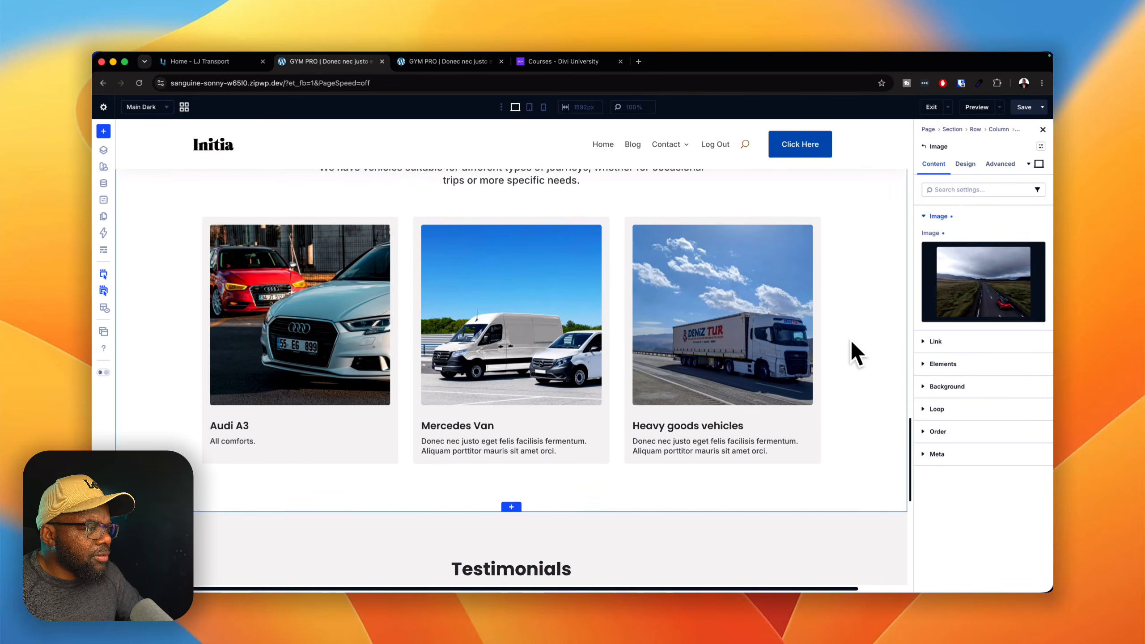
pyautogui.scroll(-5, 856, 354)
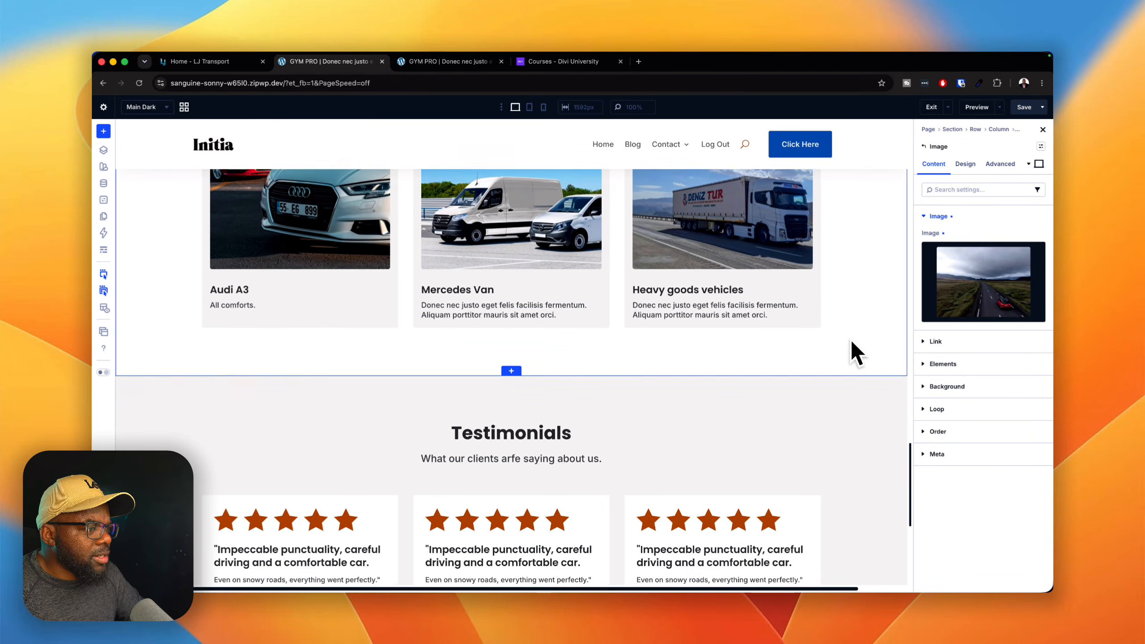
pyautogui.scroll(7, 857, 354)
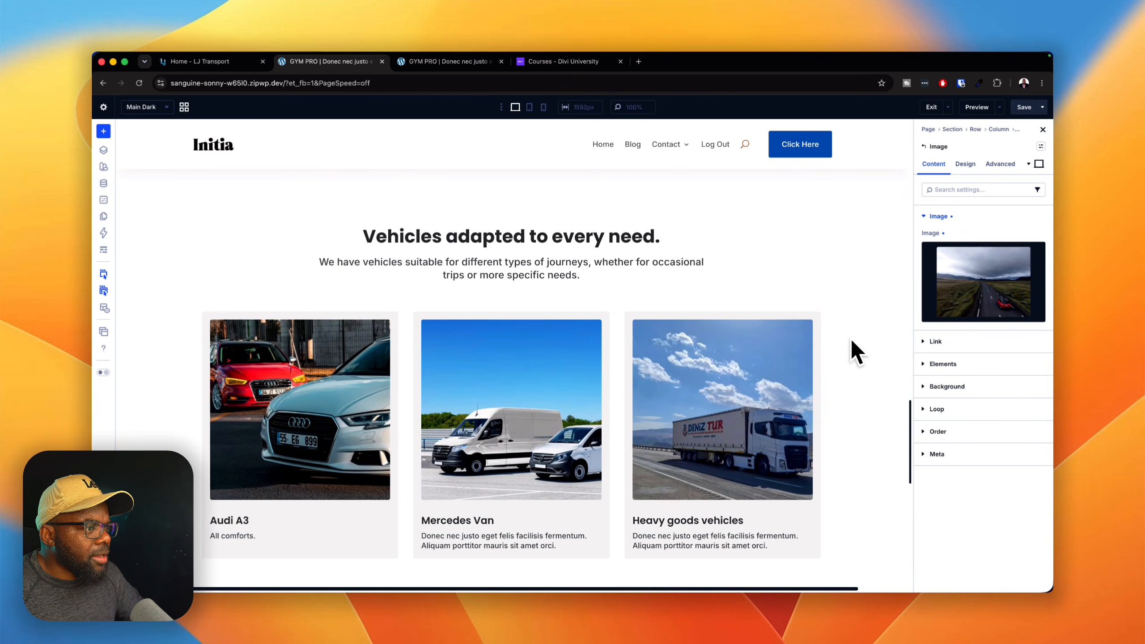
pyautogui.scroll(10, 735, 342)
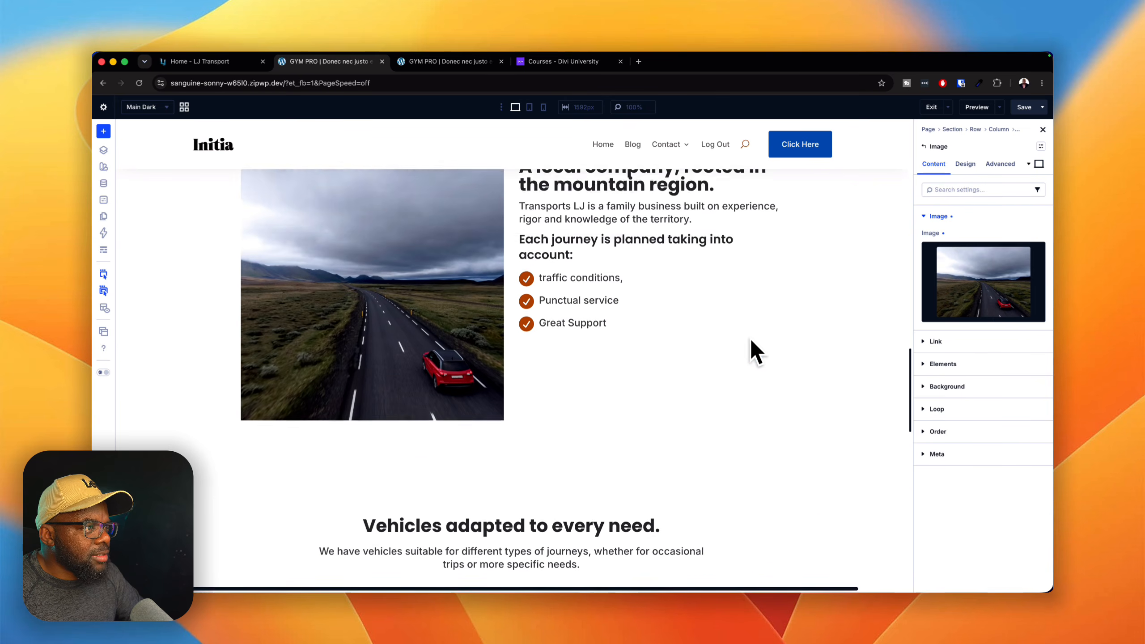
pyautogui.scroll(10, 707, 335)
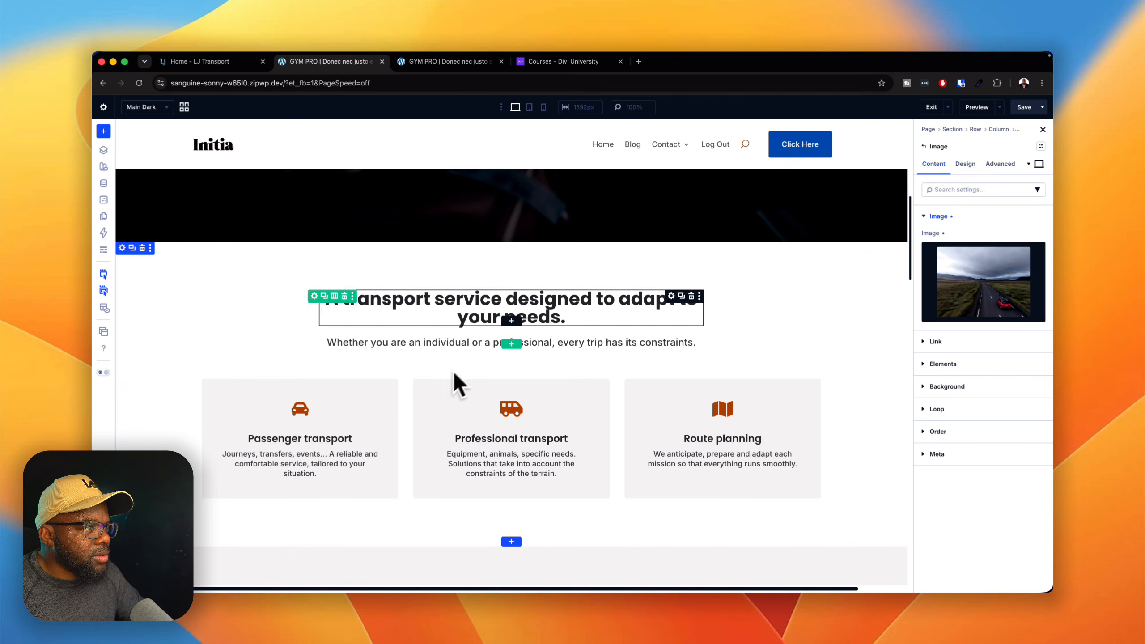
pyautogui.scroll(3, 744, 367)
pyautogui.scroll(6, 749, 356)
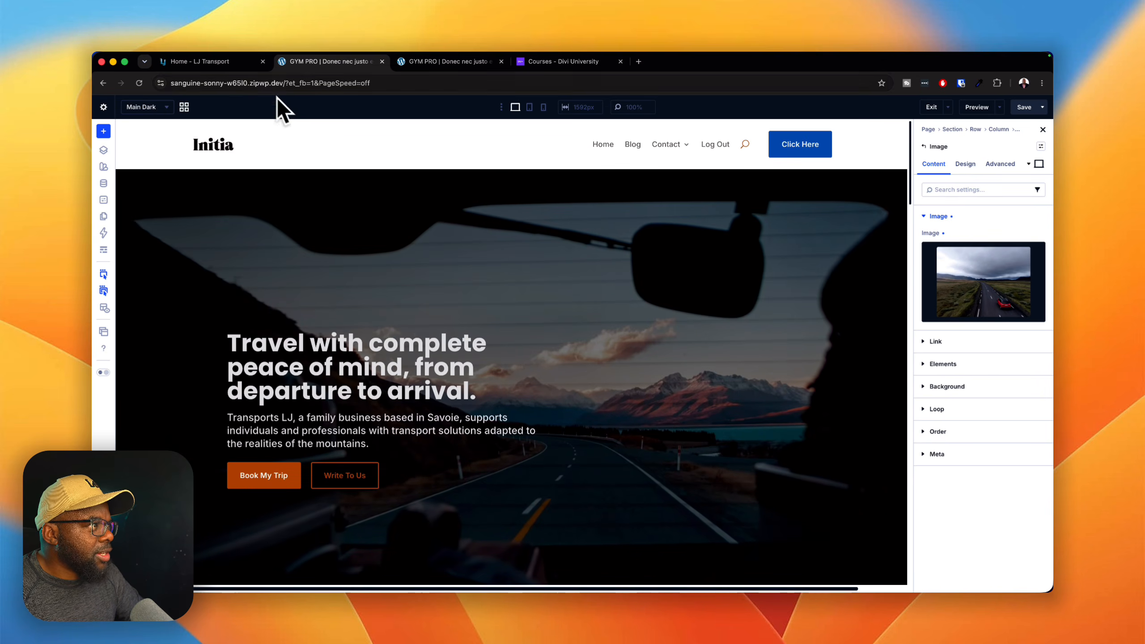
pyautogui.click(212, 61)
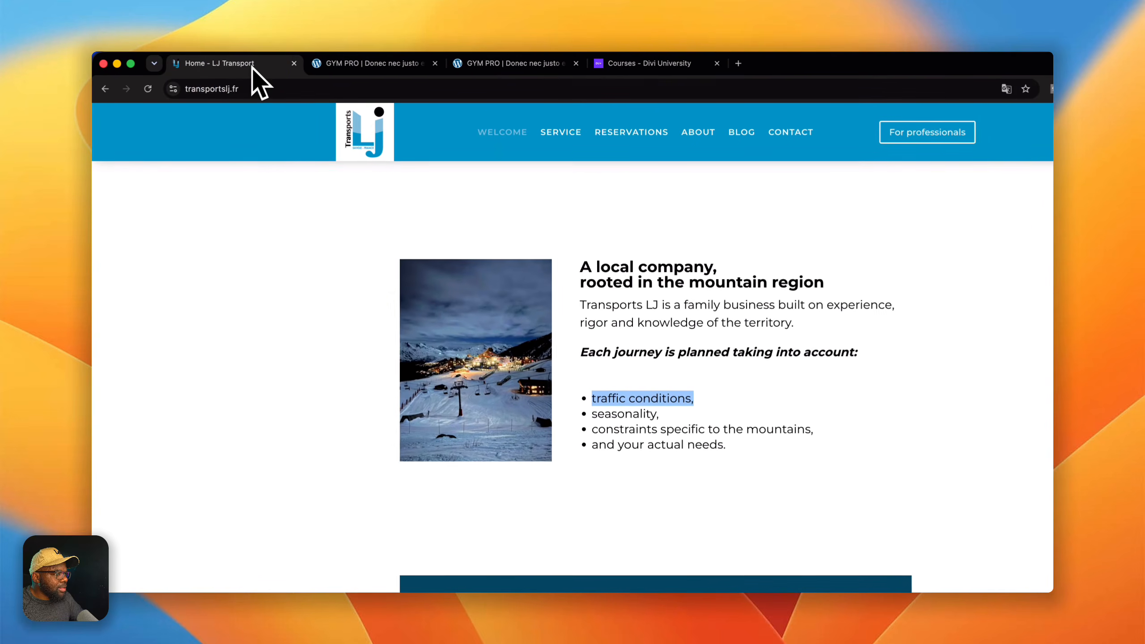
# Check the LJ Transport page's colour scheme up to the hero and return to the Divi builder.
pyautogui.scroll(6, 307, 257)
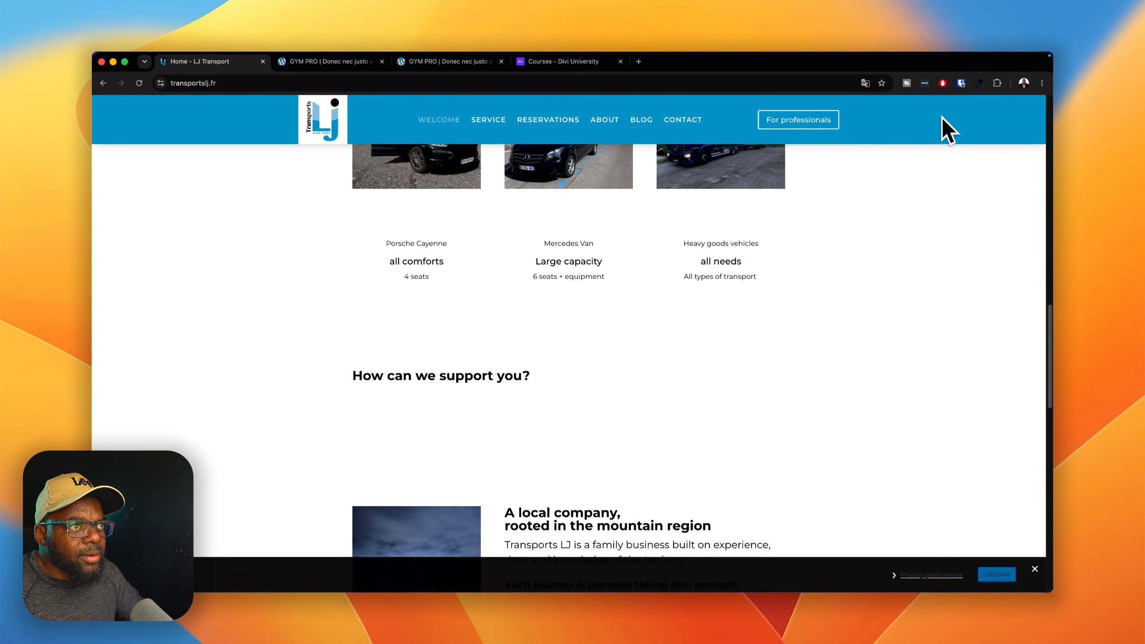
pyautogui.scroll(10, 690, 289)
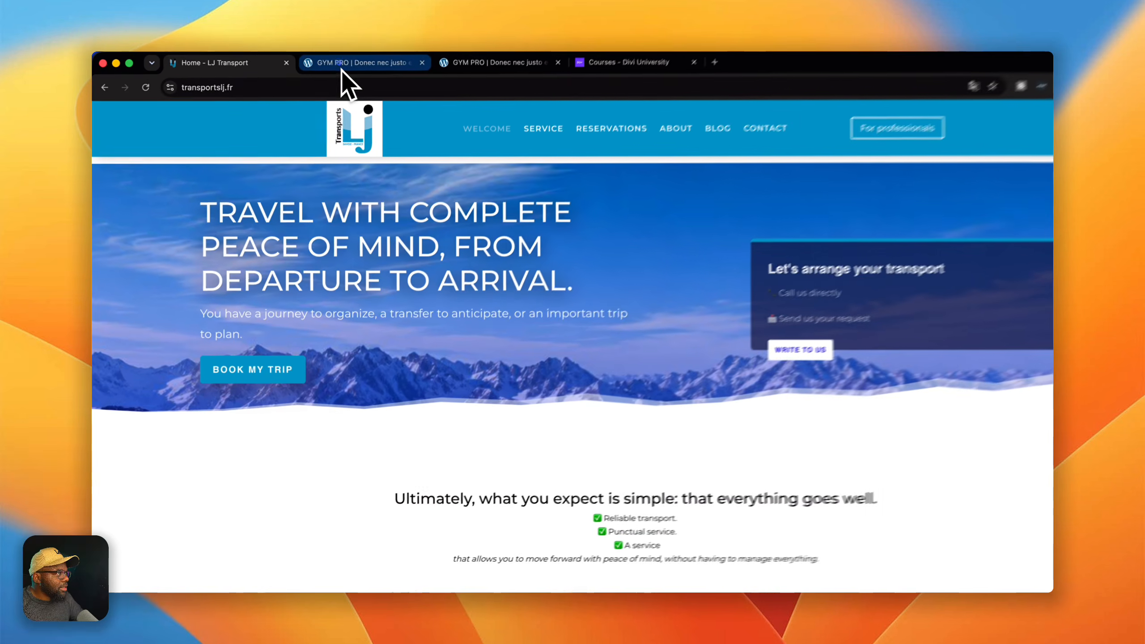
pyautogui.click(333, 62)
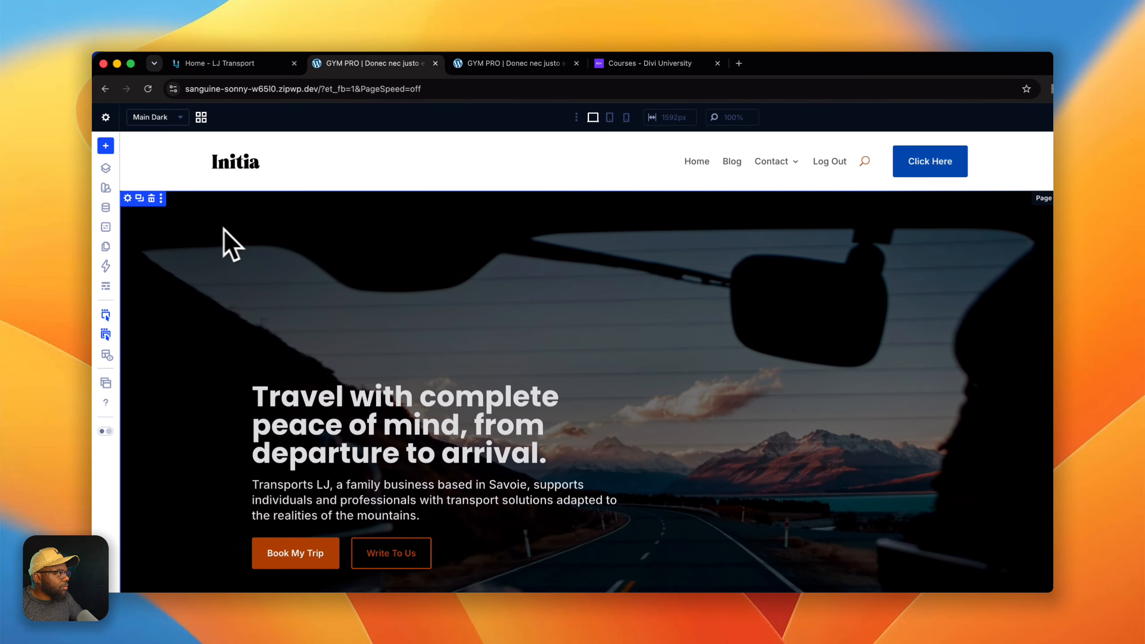
# Set the Primary Color variable in the Variable Manager to a muted medium blue.
pyautogui.click(106, 209)
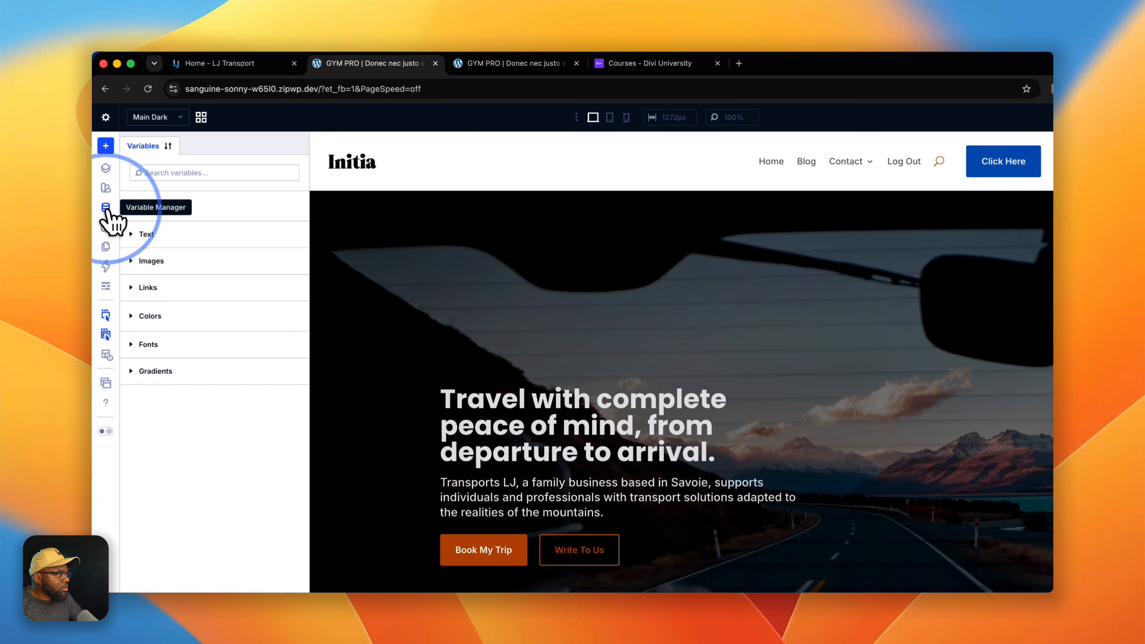
pyautogui.click(212, 317)
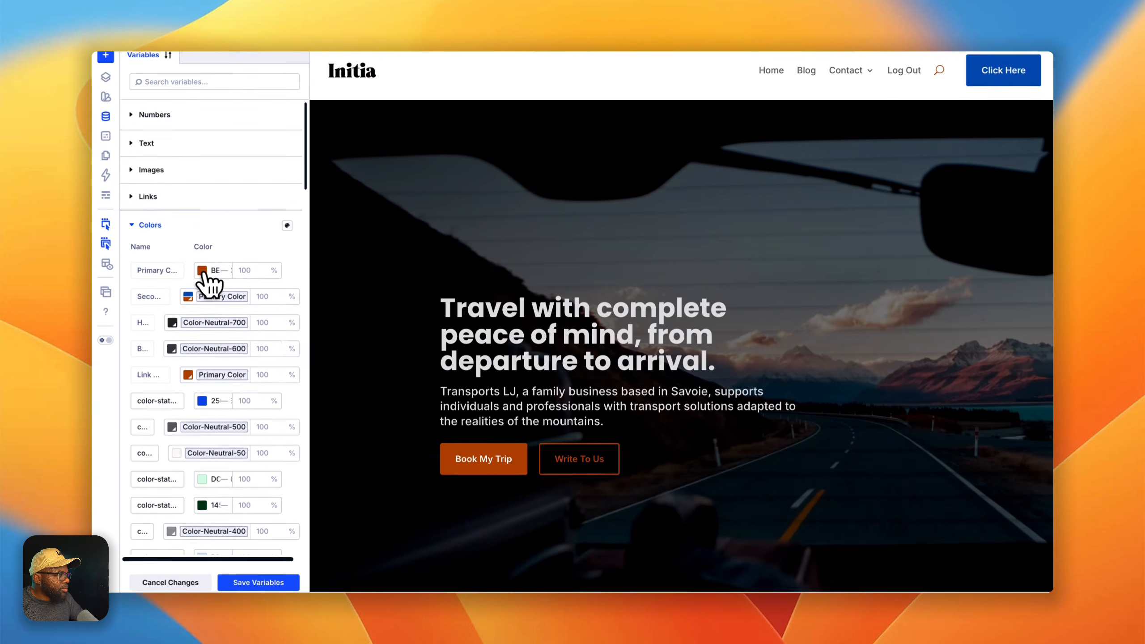
pyautogui.click(204, 362)
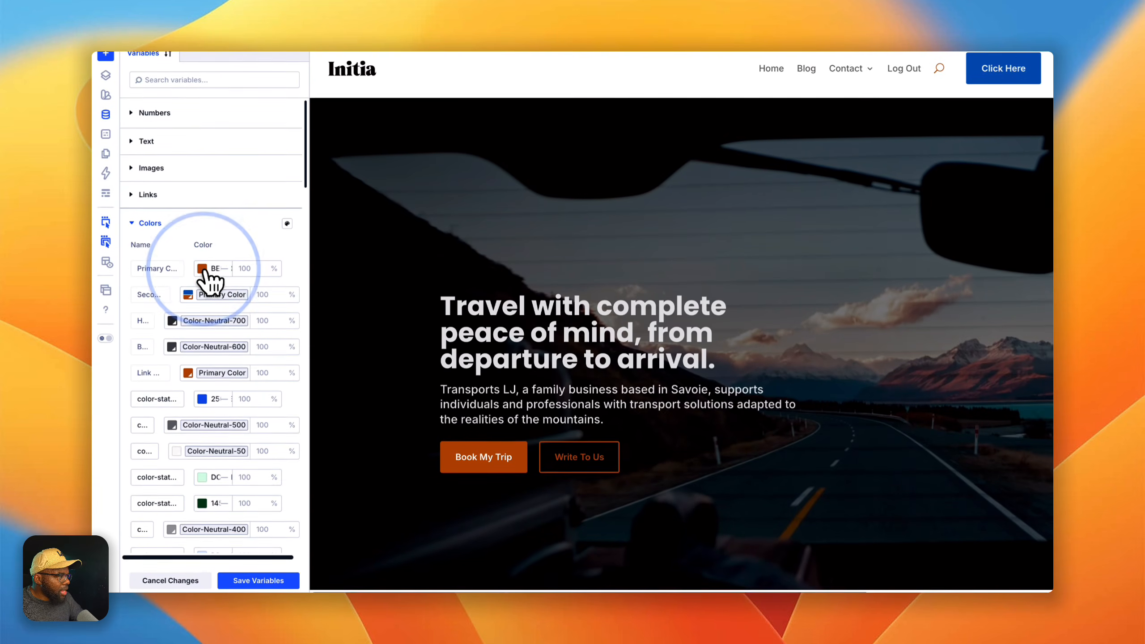
pyautogui.click(387, 401)
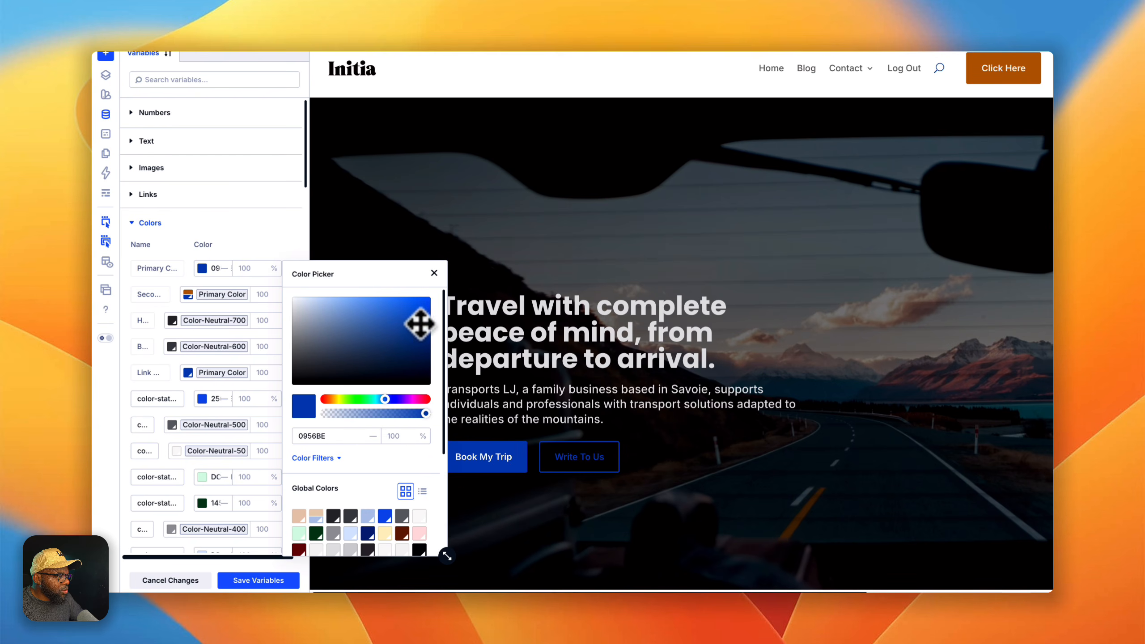
pyautogui.moveTo(420, 324); pyautogui.dragTo(370, 322)
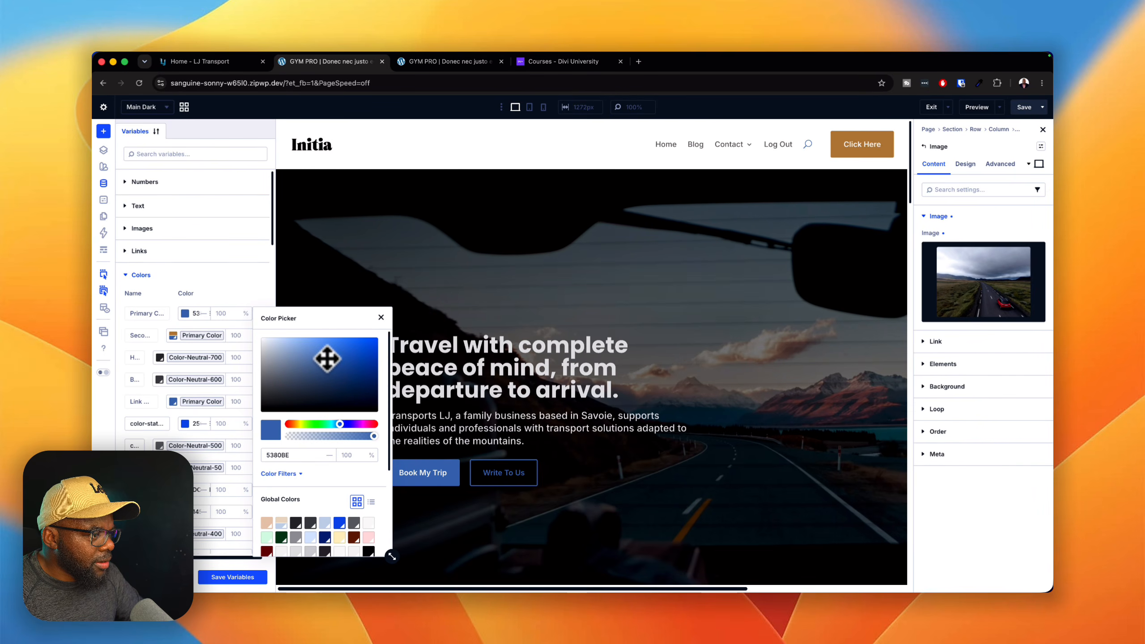
pyautogui.moveTo(328, 360); pyautogui.dragTo(329, 358)
pyautogui.click(382, 318)
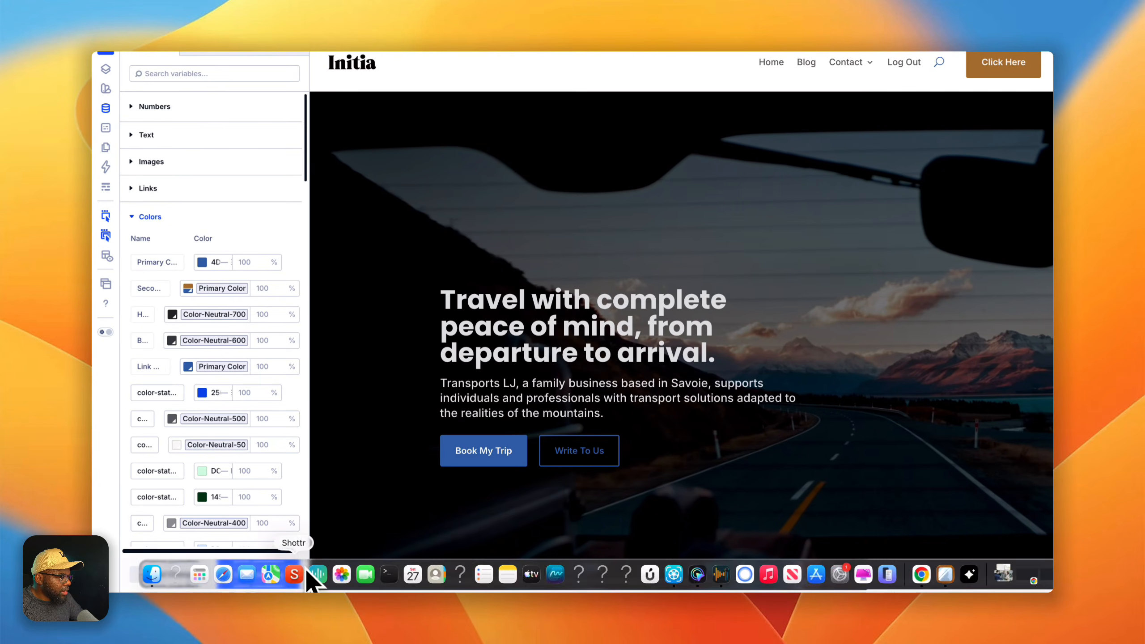
# Save the colour variables, apply the changes across the entire site, and close the Variable Manager.
pyautogui.click(288, 575)
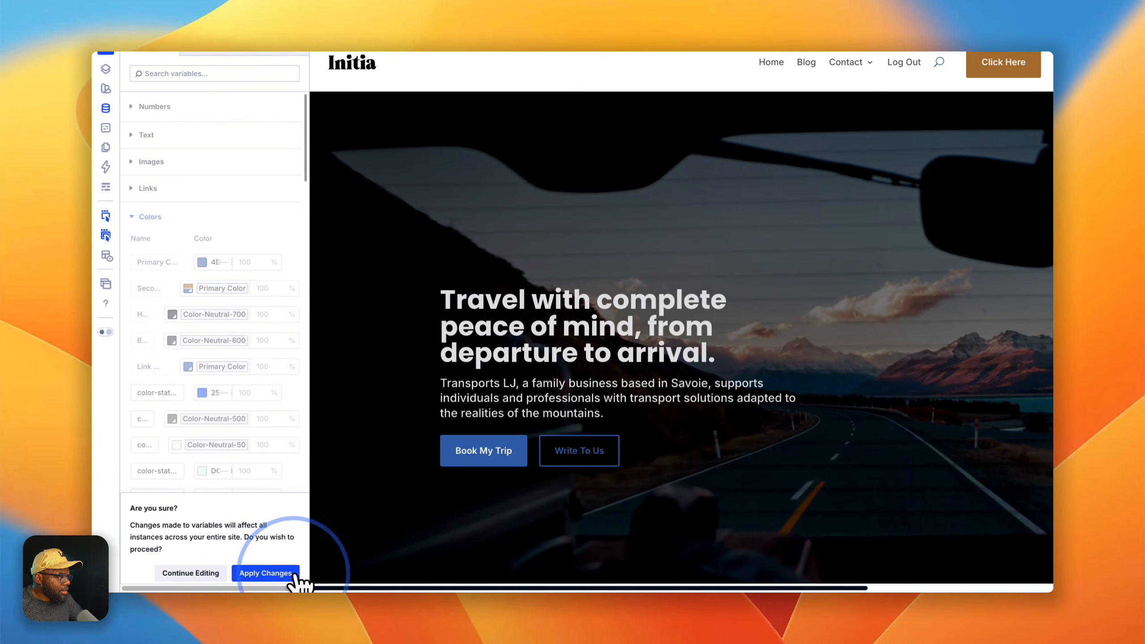
pyautogui.click(293, 576)
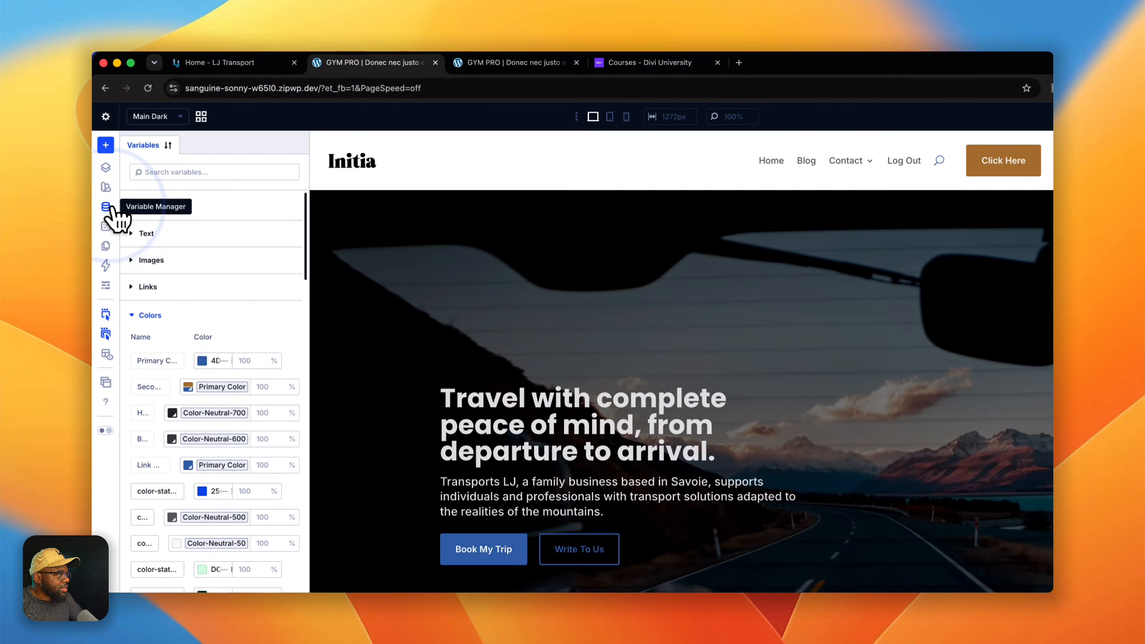
pyautogui.click(106, 207)
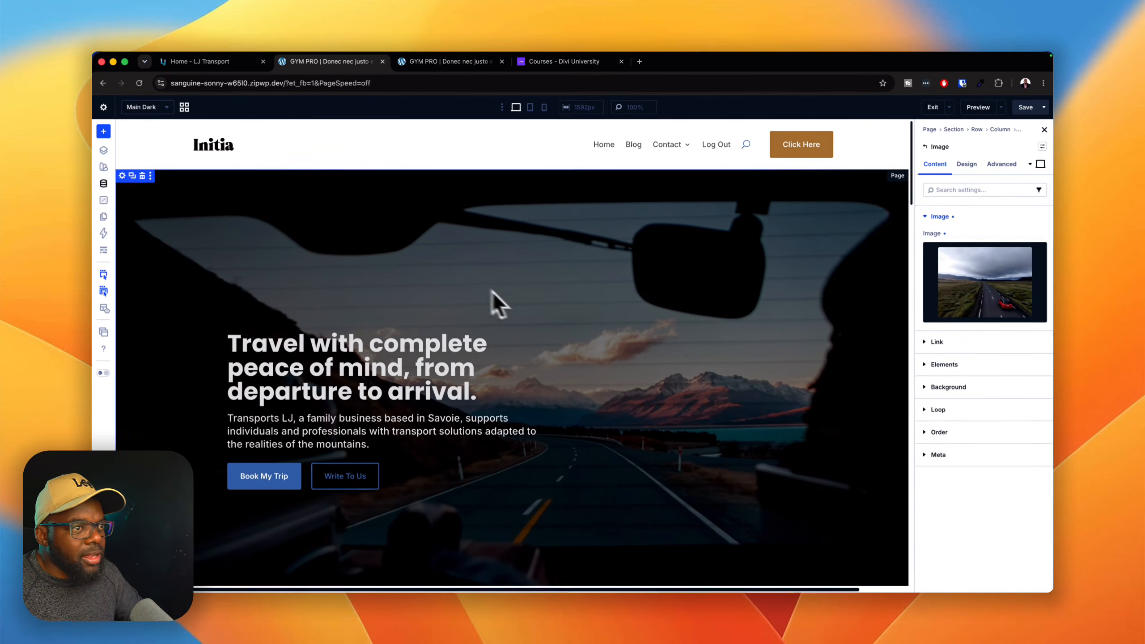
# Examine the new primary colour on the home page's buttons and icons, through the local company section and back to the hero.
pyautogui.scroll(-1, 695, 374)
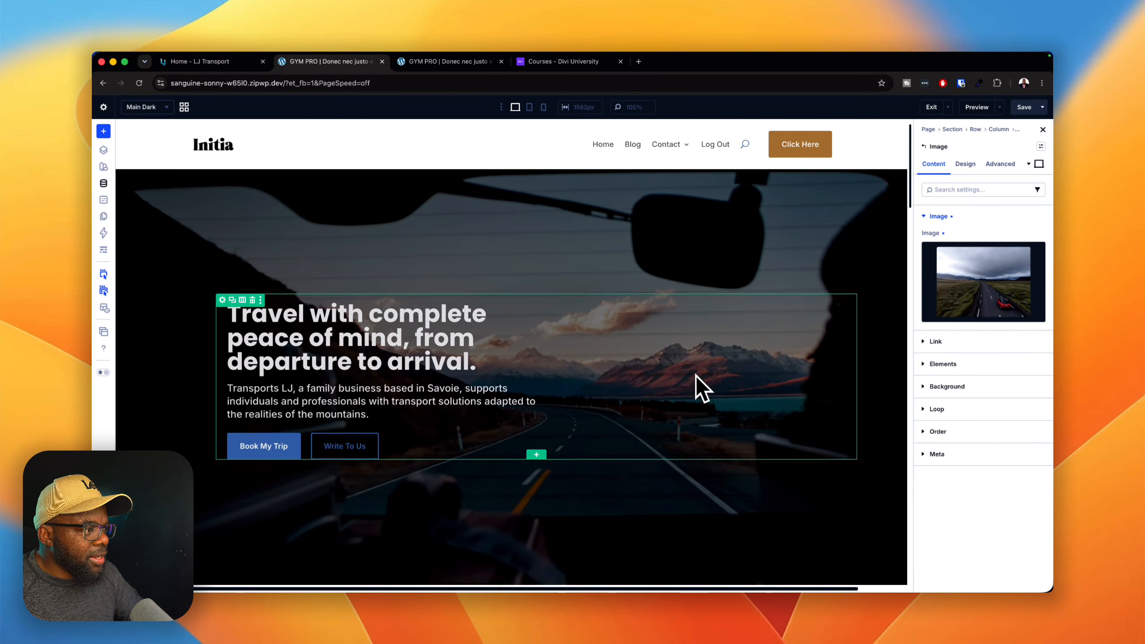
pyautogui.scroll(-8, 695, 374)
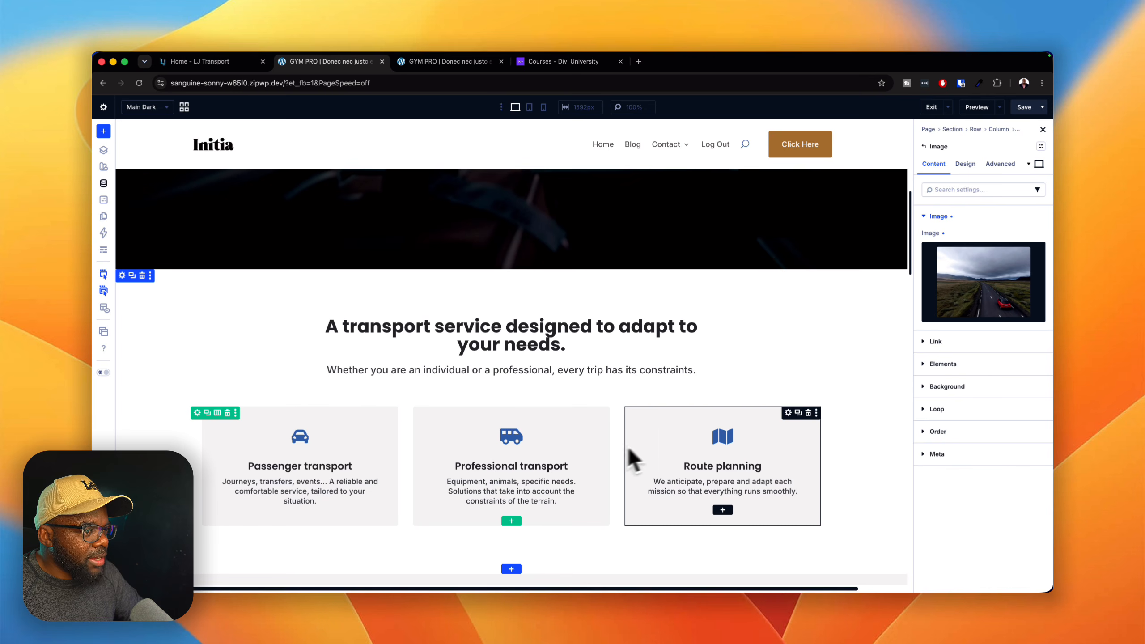
pyautogui.scroll(-10, 821, 417)
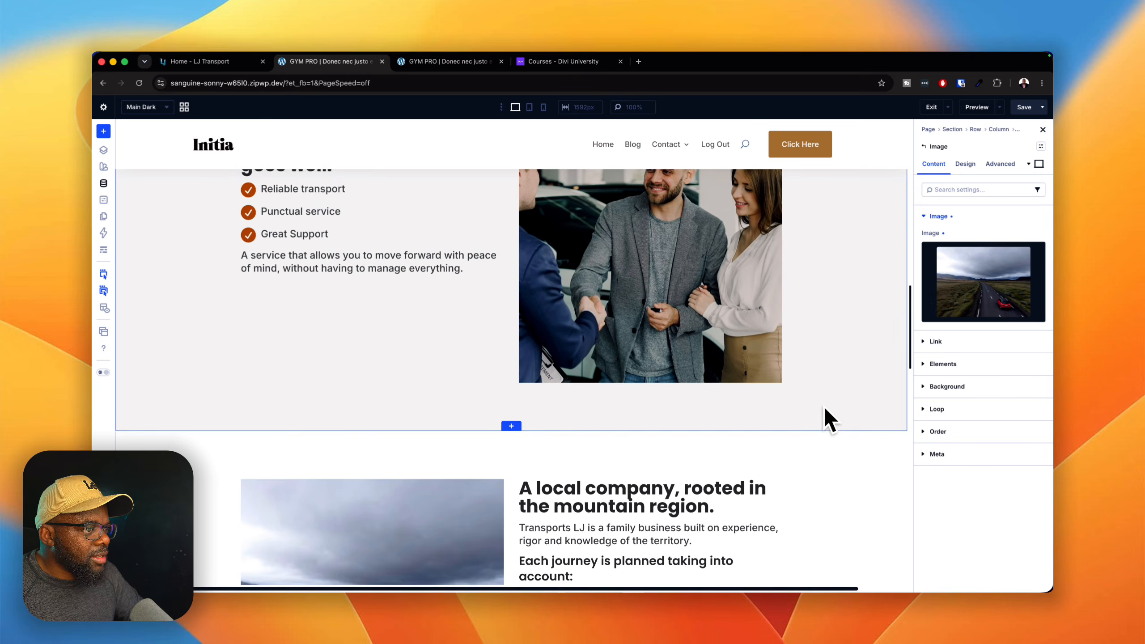
pyautogui.scroll(-15, 829, 420)
pyautogui.scroll(18, 829, 420)
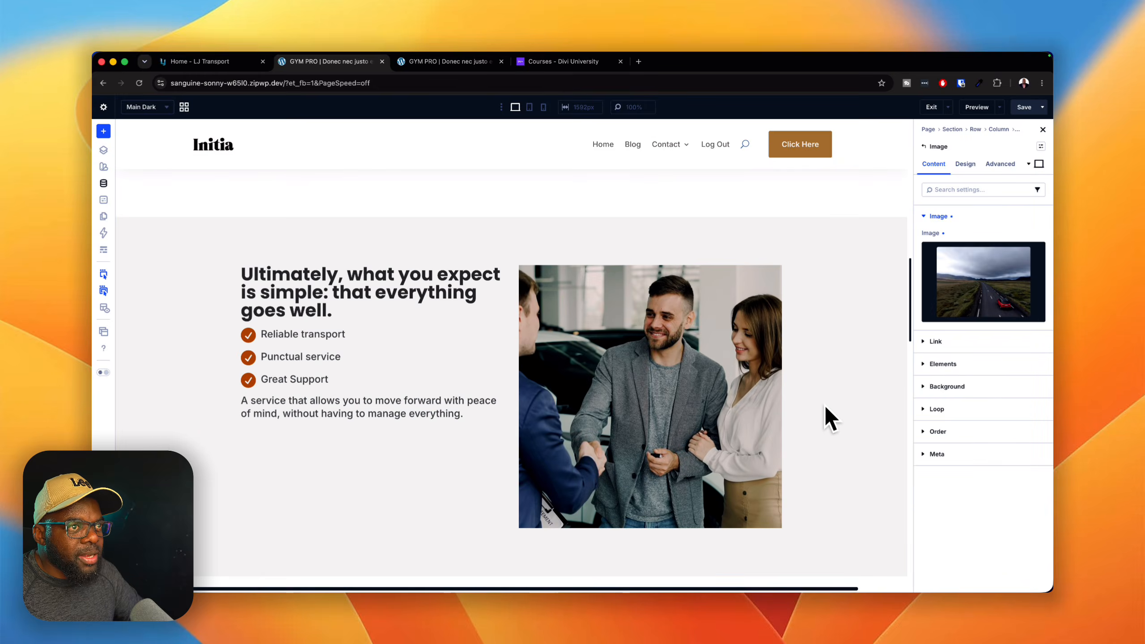
pyautogui.scroll(15, 835, 397)
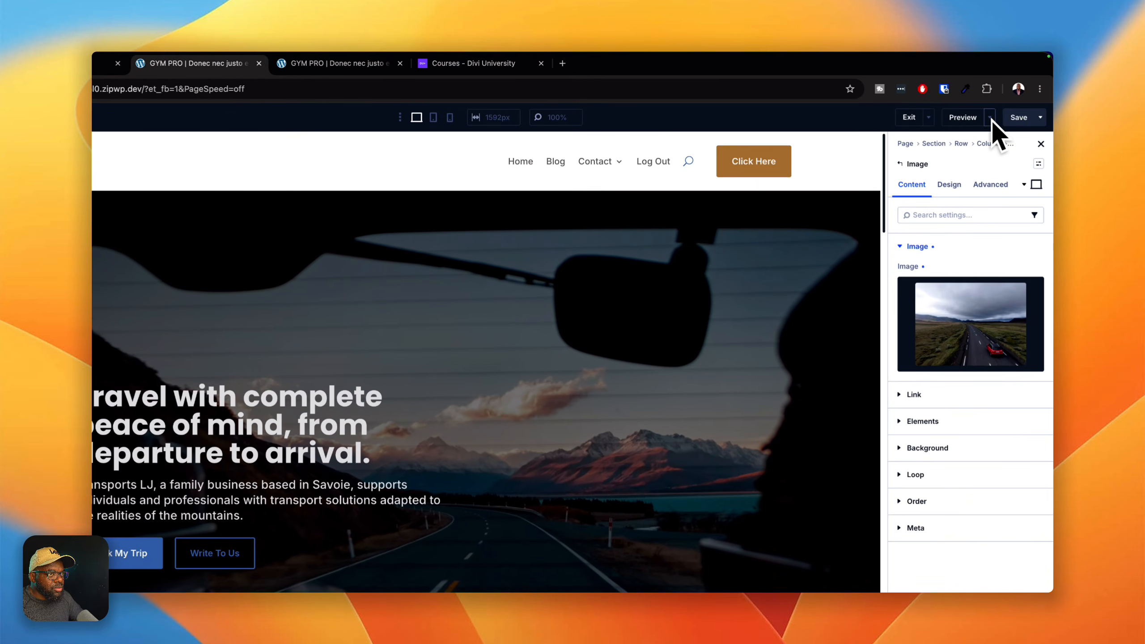
# Preview the rebuilt home page on the front end and inspect its hero and transport service cards.
pyautogui.click(1000, 107)
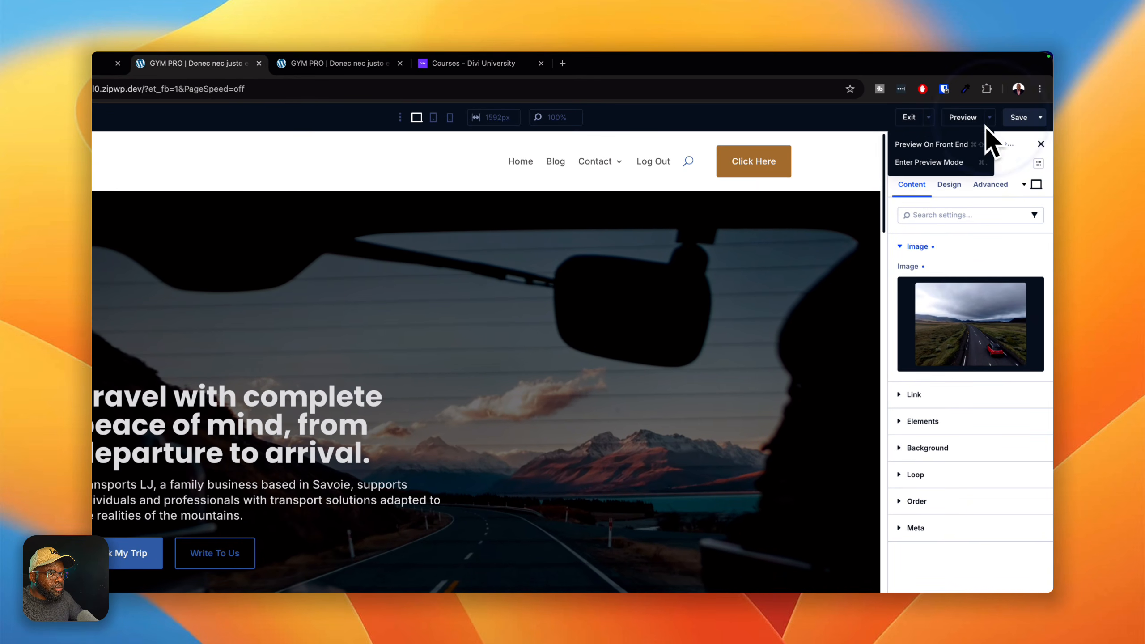
pyautogui.click(953, 144)
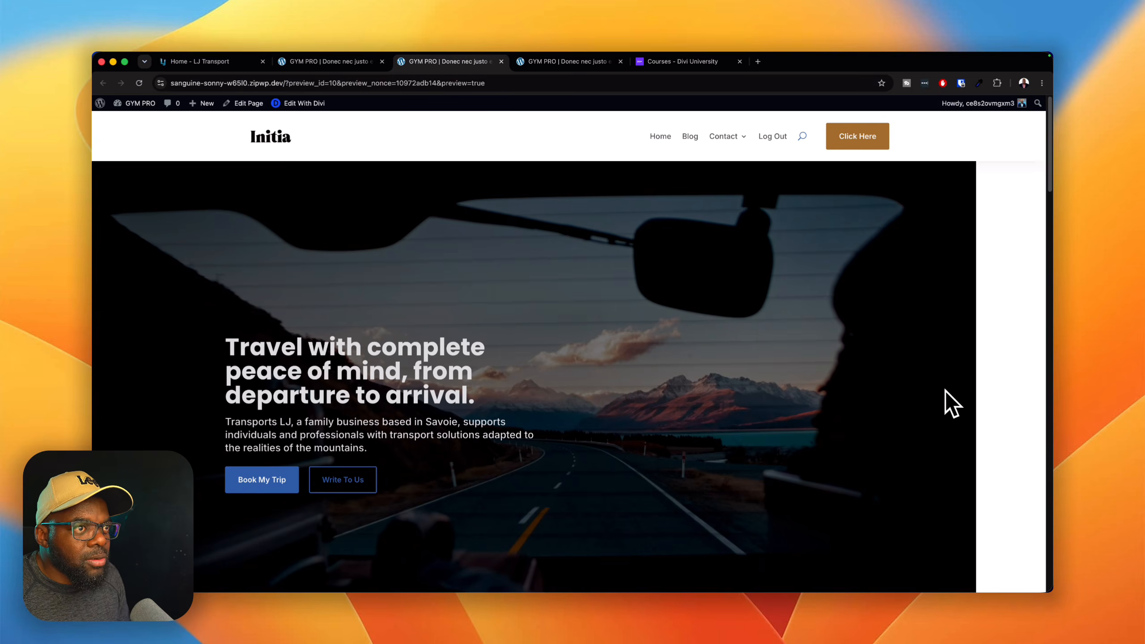
pyautogui.scroll(-5, 857, 374)
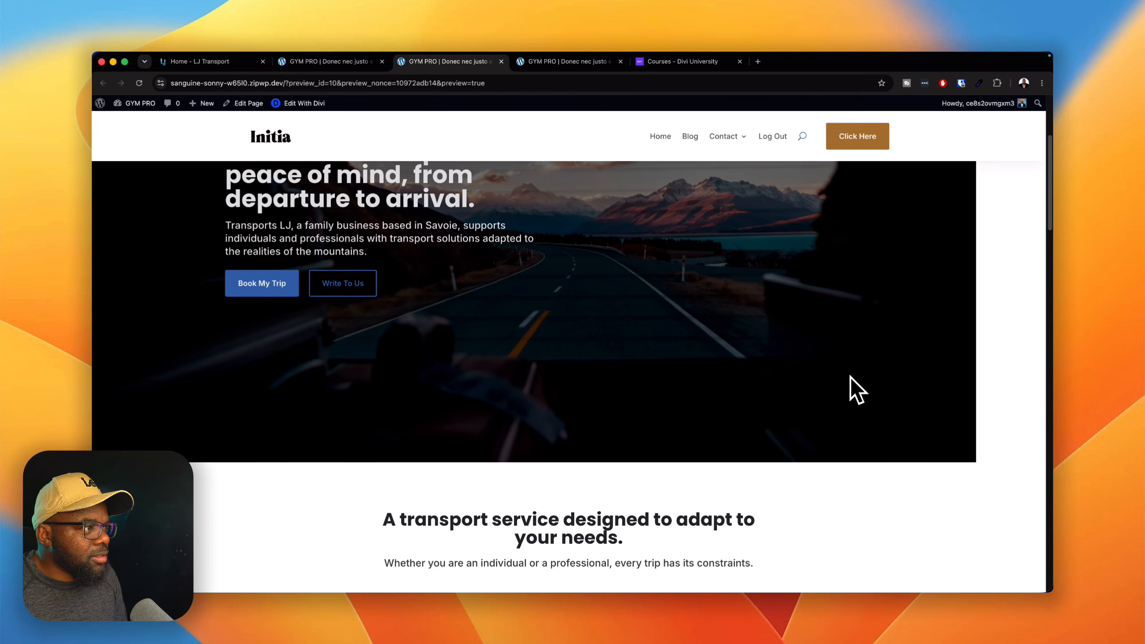
pyautogui.scroll(5, 889, 379)
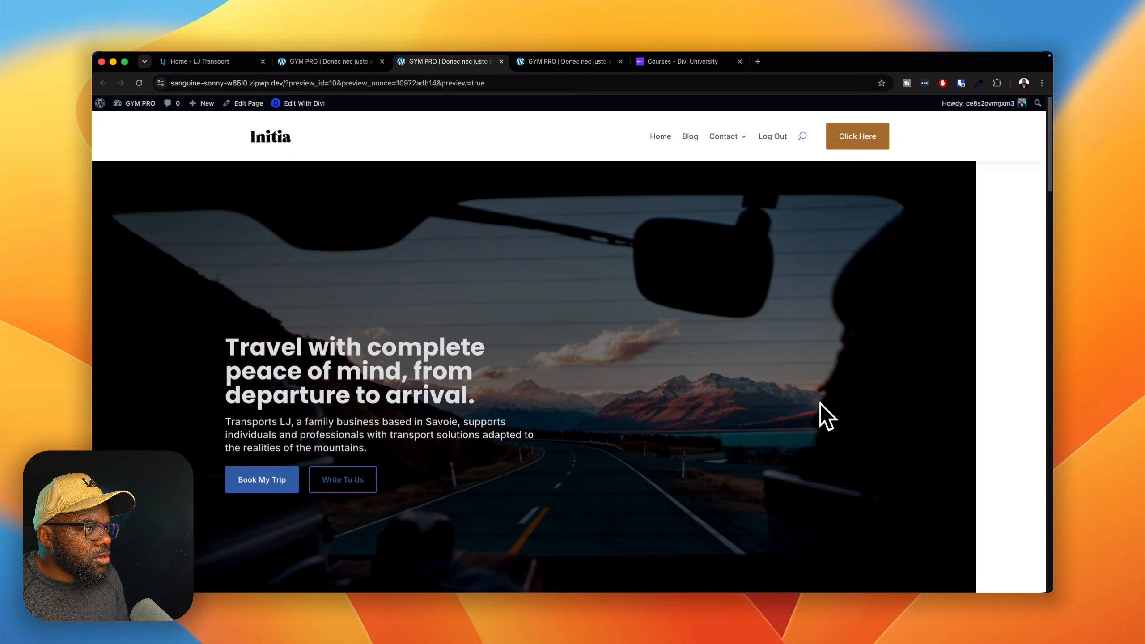
pyautogui.scroll(-5, 820, 404)
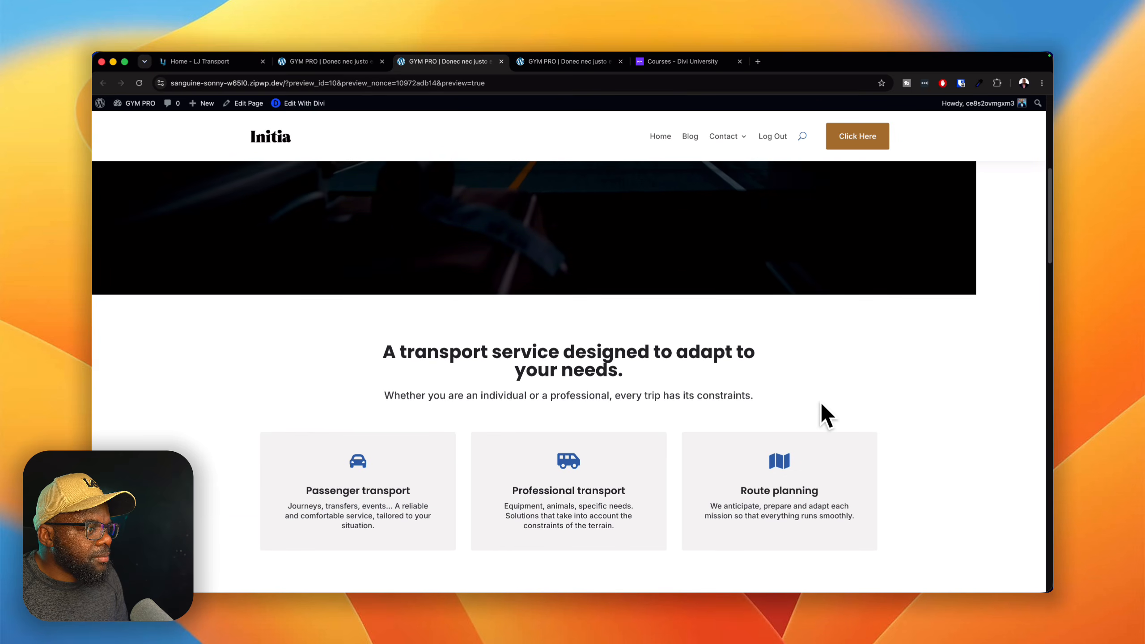
pyautogui.scroll(5, 821, 401)
# Switch to the original LJ Transport page and review it from the hero through the vehicles section for comparison.
pyautogui.click(226, 62)
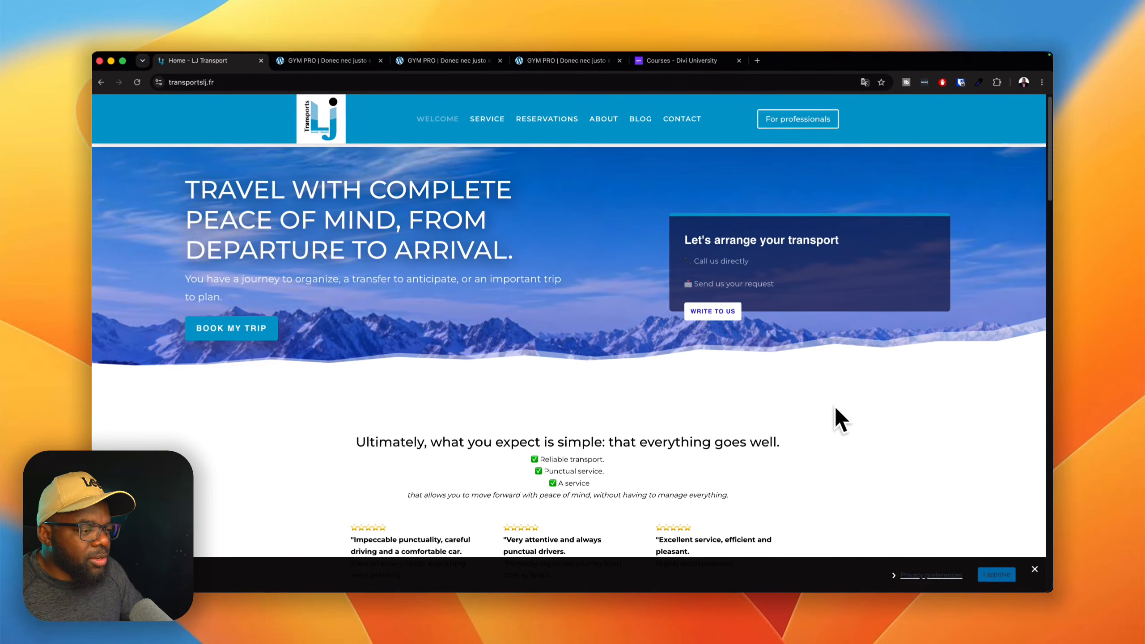
pyautogui.scroll(-10, 834, 406)
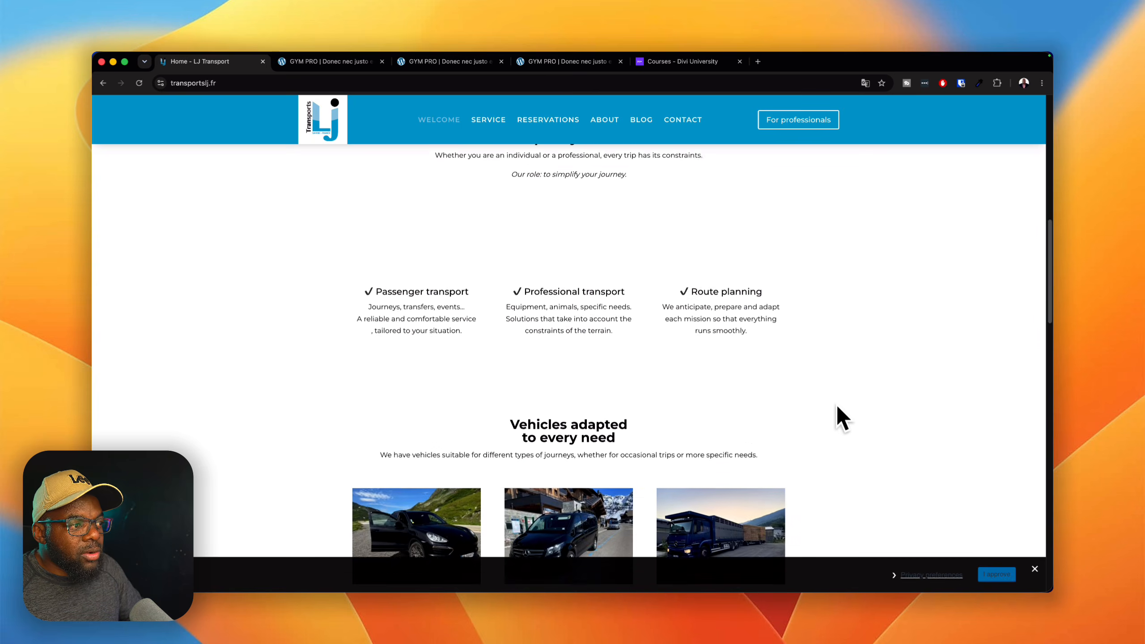
pyautogui.scroll(-3, 837, 407)
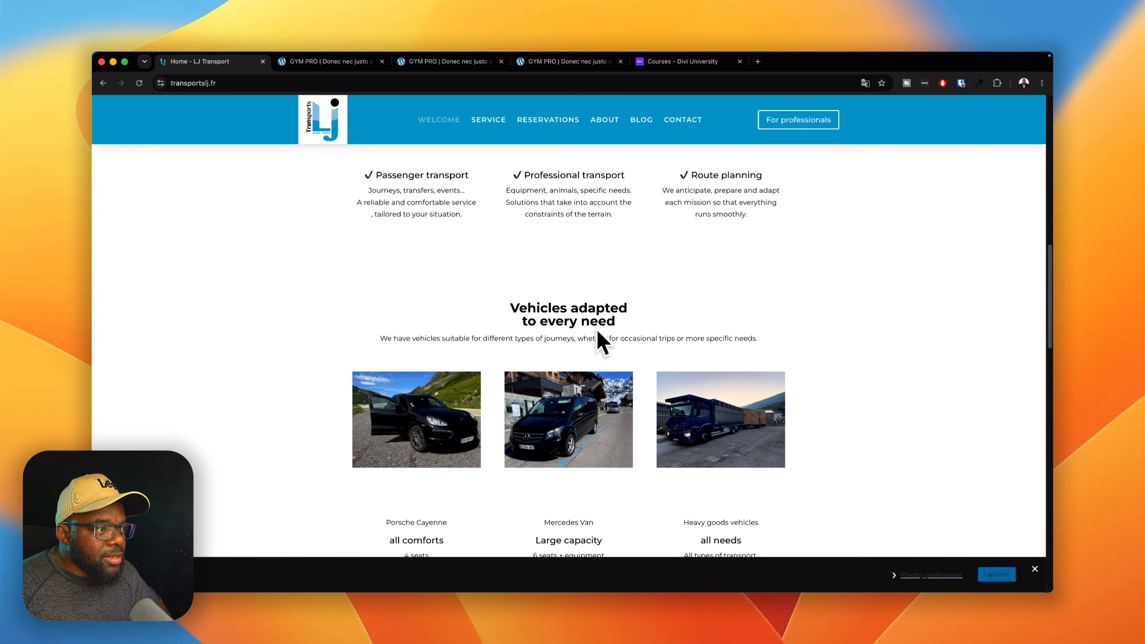
pyautogui.scroll(10, 600, 334)
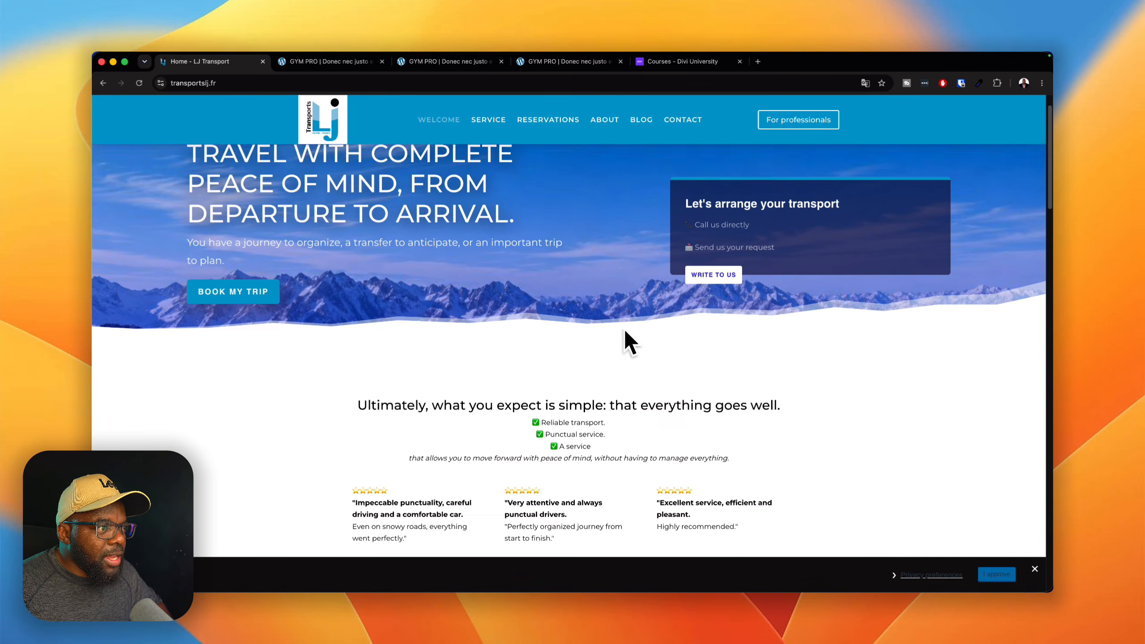
pyautogui.scroll(2, 630, 339)
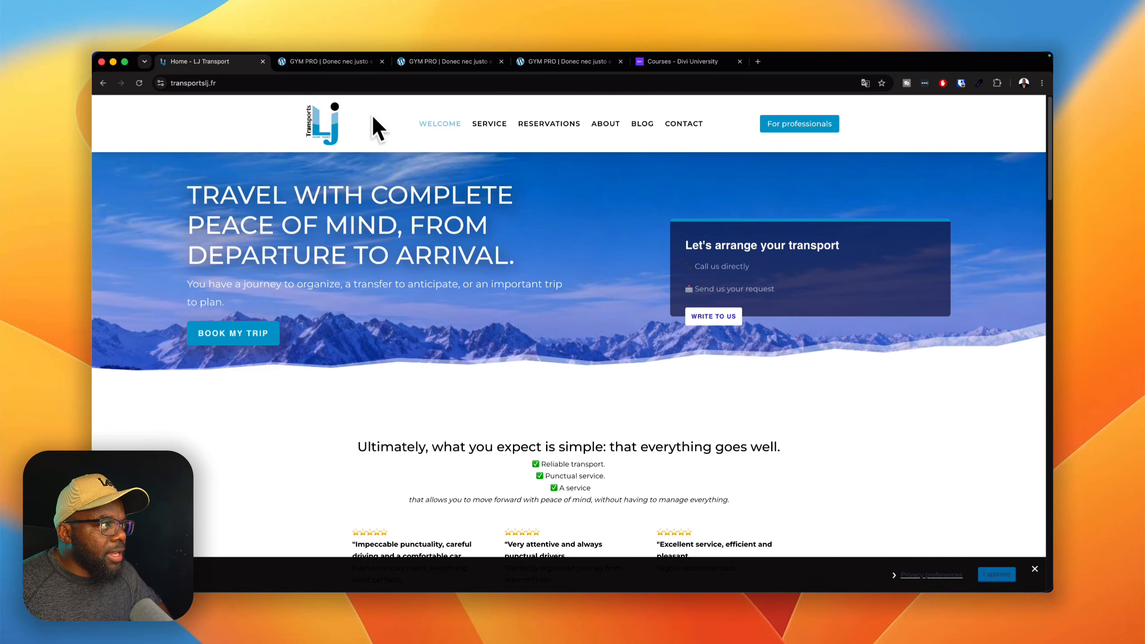